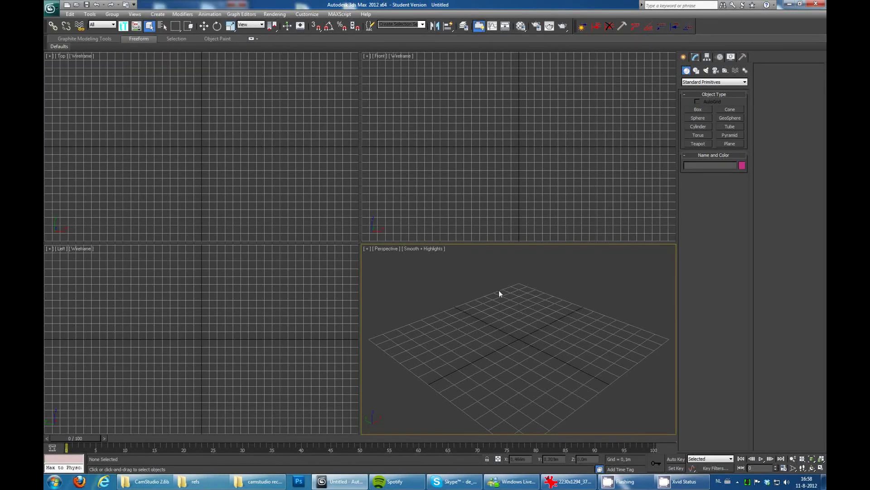
- Maximize the Perspective viewport and draw a flat plane on the grid
{"action": "key", "text": "alt+w"}
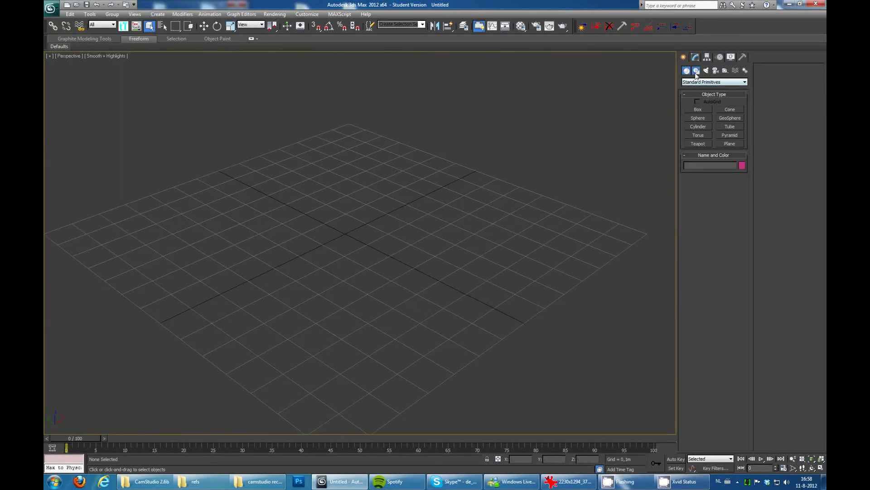
{"action": "left_click", "coordinate": [730, 144]}
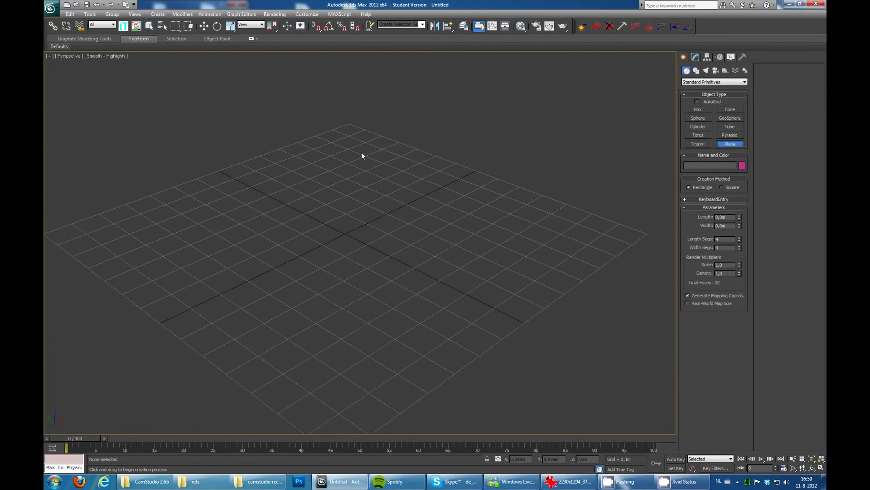
{"action": "left_click_drag", "start_coordinate": [257, 206], "coordinate": [325, 221]}
{"action": "key", "text": "w"}
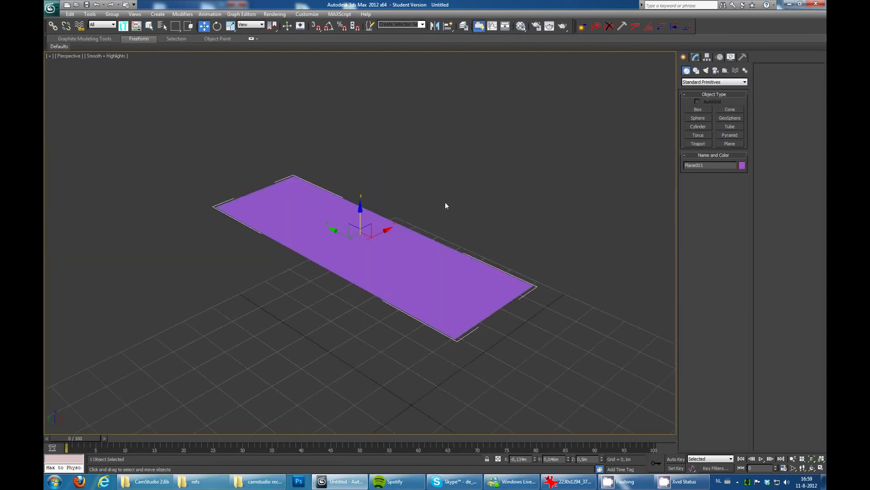
{"action": "mouse_move", "coordinate": [444, 203]}
{"action": "middle_mouse_down", "text": "alt"}
{"action": "mouse_move", "coordinate": [462, 183]}
{"action": "mouse_move", "coordinate": [418, 161]}
{"action": "mouse_move", "coordinate": [544, 183]}
{"action": "middle_mouse_up", "text": "alt"}
- Convert the plane to Editable Poly and extrude one edge downward into side faces
{"action": "right_click", "coordinate": [419, 162]}
{"action": "key", "text": "2"}
{"action": "key", "text": "F4"}
{"action": "key", "text": "2"}
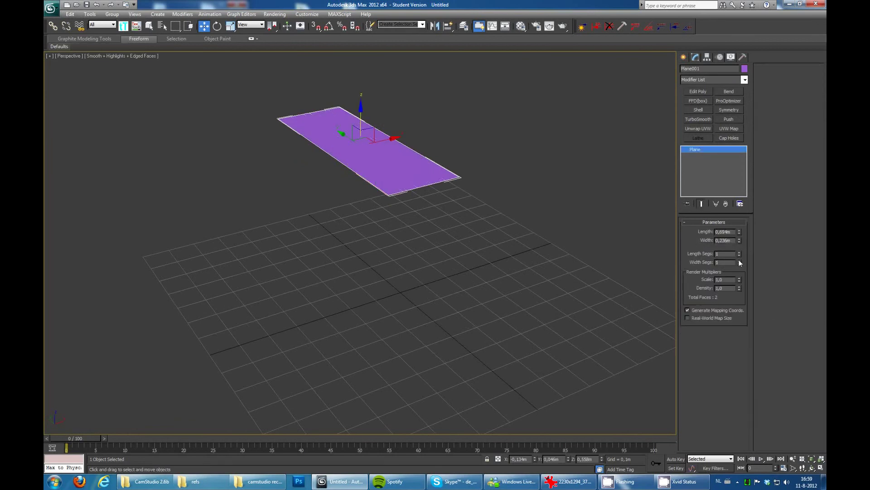
{"action": "key", "text": "2"}
{"action": "left_click", "coordinate": [361, 180]}
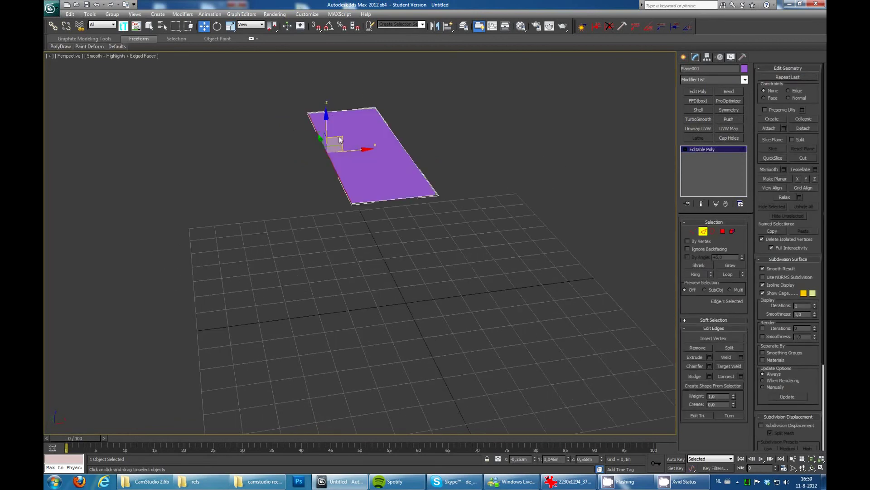
{"action": "middle_click_drag", "start_coordinate": [361, 180], "coordinate": [379, 132], "text": "alt"}
{"action": "left_click_drag", "start_coordinate": [379, 132], "coordinate": [361, 161], "text": "shift"}
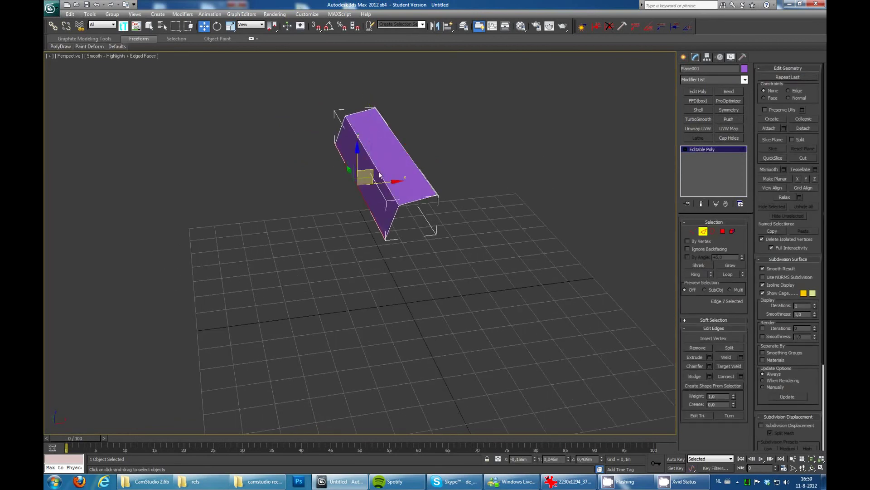
- Extrude further edges into a flange, lowered bottom faces and a leftward step
{"action": "mouse_move", "coordinate": [361, 161]}
{"action": "middle_mouse_down", "text": "alt"}
{"action": "mouse_move", "coordinate": [260, 128]}
{"action": "mouse_move", "coordinate": [335, 154]}
{"action": "mouse_move", "coordinate": [214, 169]}
{"action": "middle_mouse_up", "text": "alt"}
{"action": "left_click", "coordinate": [214, 168]}
{"action": "left_click_drag", "start_coordinate": [214, 169], "coordinate": [271, 183], "text": "shift"}
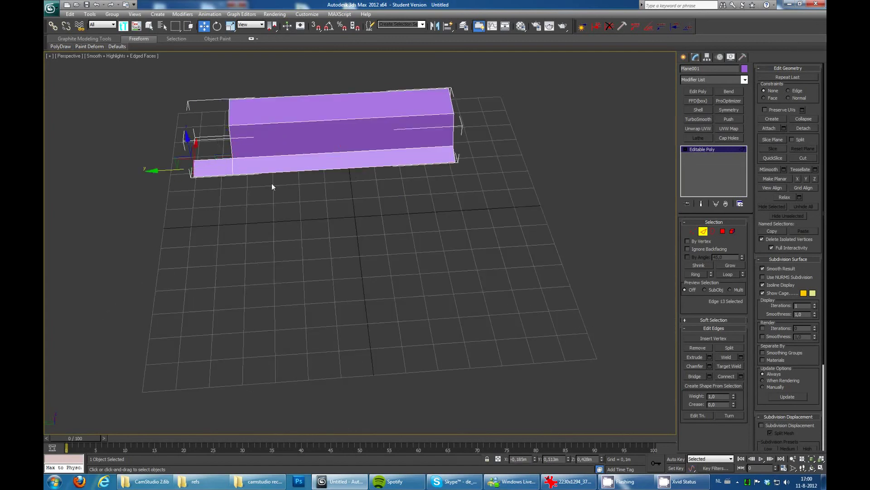
{"action": "mouse_move", "coordinate": [271, 183]}
{"action": "middle_mouse_down", "text": "alt"}
{"action": "mouse_move", "coordinate": [348, 156]}
{"action": "mouse_move", "coordinate": [294, 159]}
{"action": "middle_mouse_up", "text": "alt"}
{"action": "left_click_drag", "start_coordinate": [294, 158], "coordinate": [282, 206], "text": "shift"}
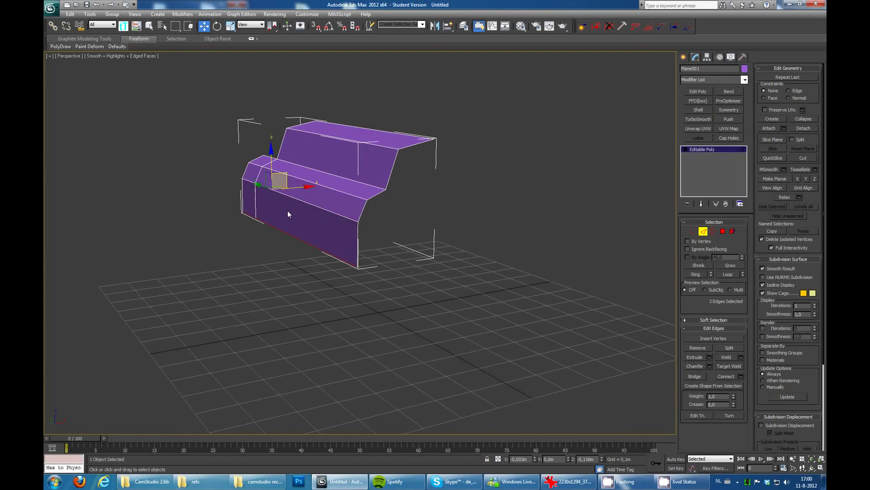
{"action": "middle_click_drag", "start_coordinate": [309, 211], "coordinate": [307, 223], "text": "alt"}
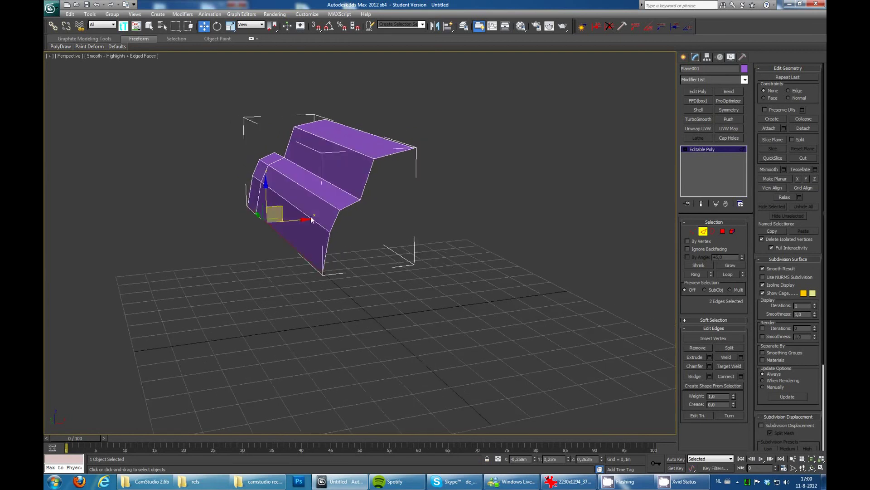
{"action": "left_click_drag", "start_coordinate": [307, 224], "coordinate": [272, 222], "text": "shift"}
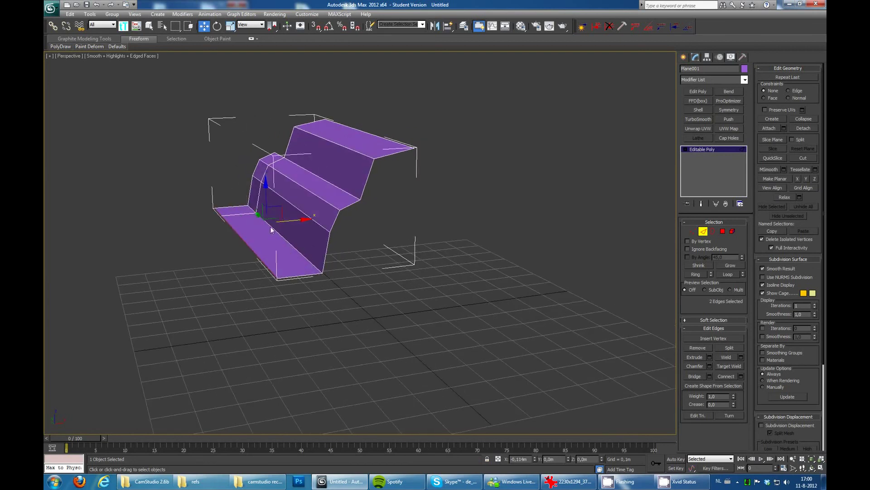
{"action": "middle_click_drag", "start_coordinate": [272, 222], "coordinate": [216, 285], "text": "alt"}
- Move the bottom-left vertices to the right to slant the shell's base
{"action": "key", "text": "1"}
{"action": "left_click_drag", "start_coordinate": [231, 299], "coordinate": [121, 260]}
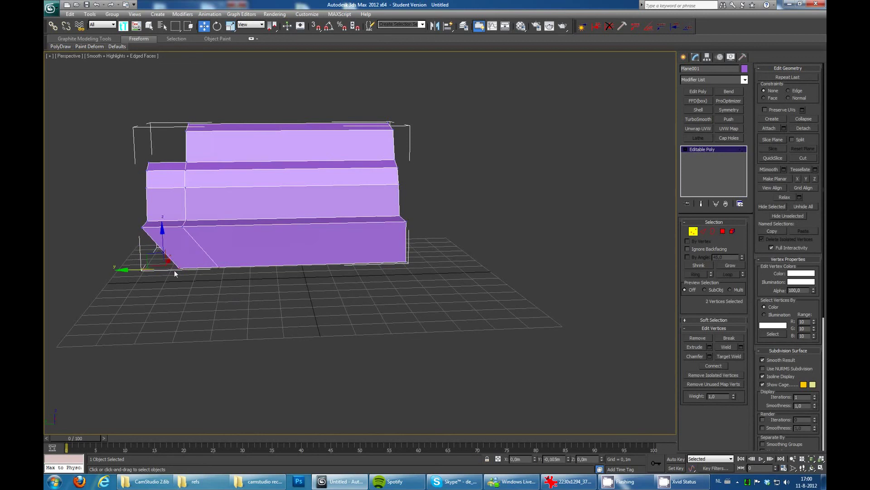
{"action": "left_click_drag", "start_coordinate": [174, 270], "coordinate": [375, 268]}
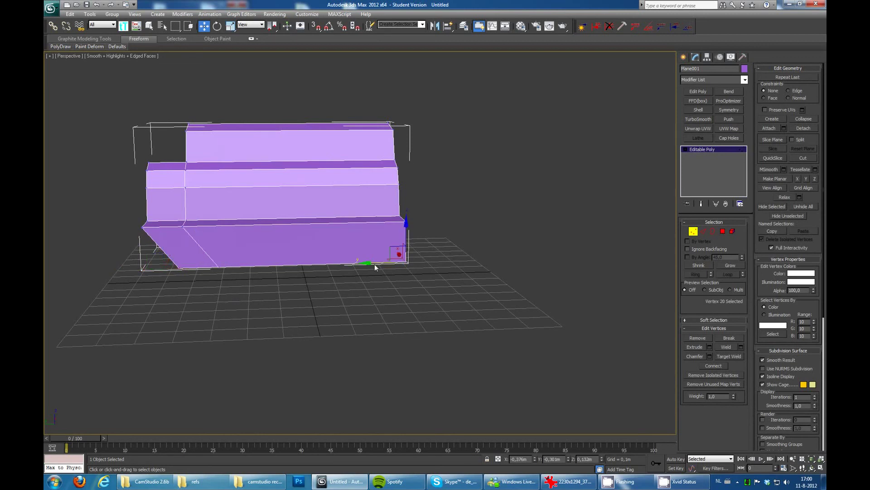
{"action": "middle_click_drag", "start_coordinate": [374, 267], "coordinate": [135, 186], "text": "alt"}
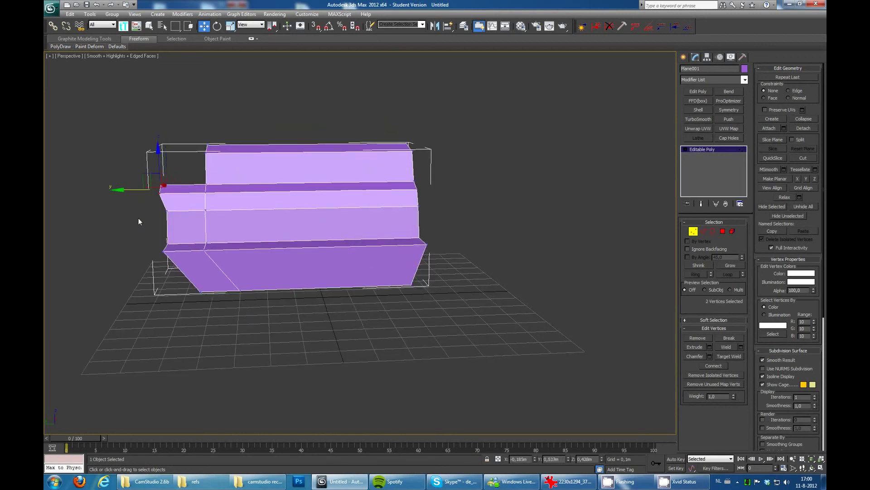
{"action": "left_click_drag", "start_coordinate": [181, 231], "coordinate": [131, 248]}
{"action": "mouse_move", "coordinate": [131, 248]}
{"action": "middle_mouse_down", "text": "alt"}
{"action": "mouse_move", "coordinate": [398, 192]}
{"action": "mouse_move", "coordinate": [206, 270]}
{"action": "mouse_move", "coordinate": [344, 204]}
{"action": "mouse_move", "coordinate": [464, 168]}
{"action": "mouse_move", "coordinate": [434, 183]}
{"action": "mouse_move", "coordinate": [361, 159]}
{"action": "mouse_move", "coordinate": [288, 179]}
{"action": "mouse_move", "coordinate": [303, 145]}
{"action": "mouse_move", "coordinate": [158, 247]}
{"action": "mouse_move", "coordinate": [327, 223]}
{"action": "mouse_move", "coordinate": [412, 241]}
{"action": "mouse_move", "coordinate": [220, 78]}
{"action": "middle_mouse_up", "text": "alt"}
- Clear the selection and assign the default grey material to the shell
{"action": "left_click", "coordinate": [204, 267]}
{"action": "right_click", "coordinate": [287, 180]}
{"action": "left_click", "coordinate": [254, 204]}
{"action": "key", "text": "2"}
{"action": "key", "text": "m"}
{"action": "left_click", "coordinate": [556, 141]}
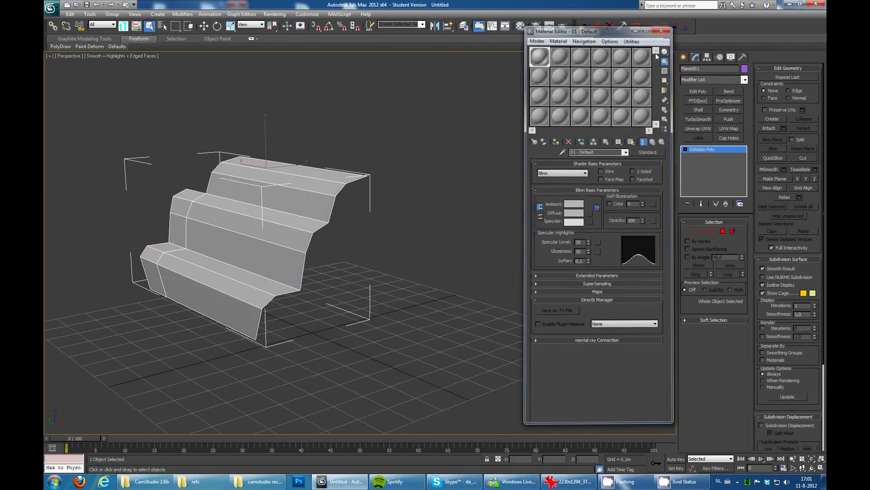
{"action": "left_click", "coordinate": [661, 29]}
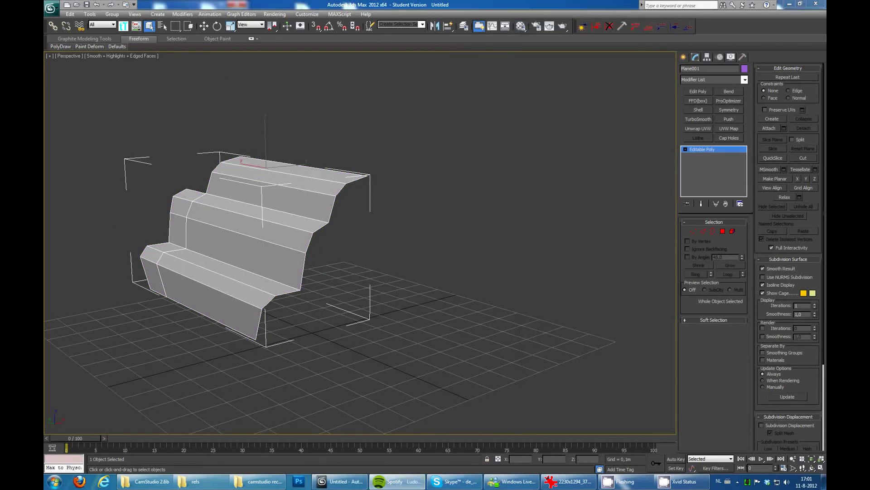
- Reposition three vertices of the stepped shell to refine its shape
{"action": "mouse_move", "coordinate": [457, 170]}
{"action": "middle_mouse_down", "text": "alt"}
{"action": "mouse_move", "coordinate": [395, 159]}
{"action": "mouse_move", "coordinate": [448, 150]}
{"action": "middle_mouse_up", "text": "alt"}
{"action": "key", "text": "1"}
{"action": "left_click_drag", "start_coordinate": [114, 347], "coordinate": [245, 236]}
{"action": "key", "text": "w"}
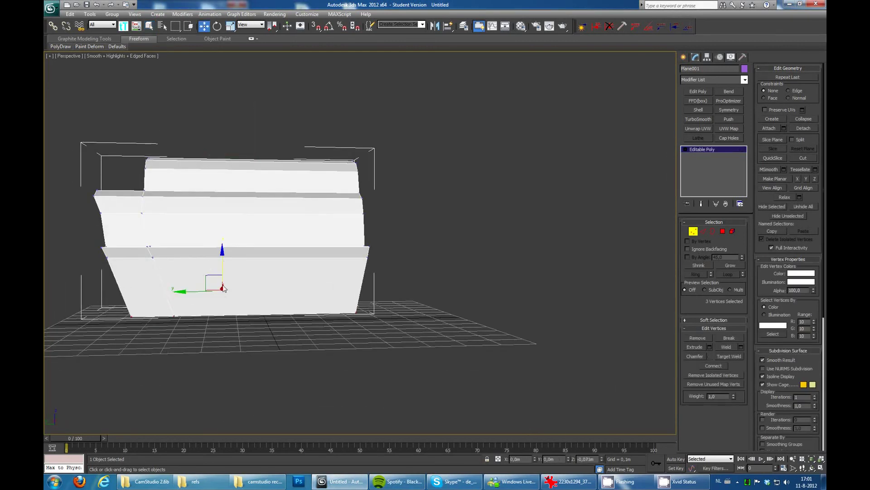
{"action": "middle_click_drag", "start_coordinate": [245, 236], "coordinate": [391, 254], "text": "alt"}
{"action": "mouse_move", "coordinate": [272, 261]}
{"action": "middle_mouse_down", "text": "alt"}
{"action": "mouse_move", "coordinate": [437, 224]}
{"action": "mouse_move", "coordinate": [431, 231]}
{"action": "middle_mouse_up", "text": "alt"}
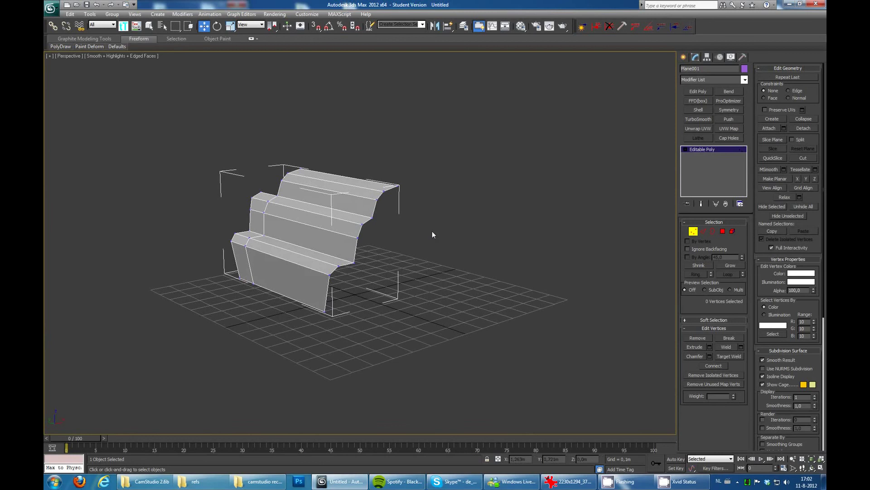
{"action": "key", "text": "1"}
{"action": "scroll", "coordinate": [505, 161], "scroll_direction": "up", "scroll_amount": 4}
{"action": "scroll", "coordinate": [505, 161], "scroll_direction": "down", "scroll_amount": 4}
{"action": "middle_click_drag", "start_coordinate": [417, 91], "coordinate": [435, 95], "text": "alt"}
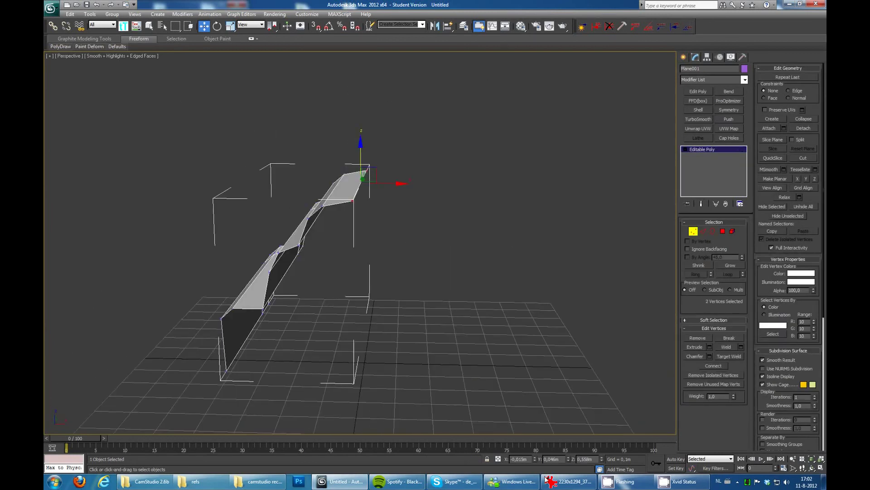
- Add a Symmetry modifier to mirror the shell into a fuller hull
{"action": "left_click", "coordinate": [706, 56]}
{"action": "left_click", "coordinate": [696, 56]}
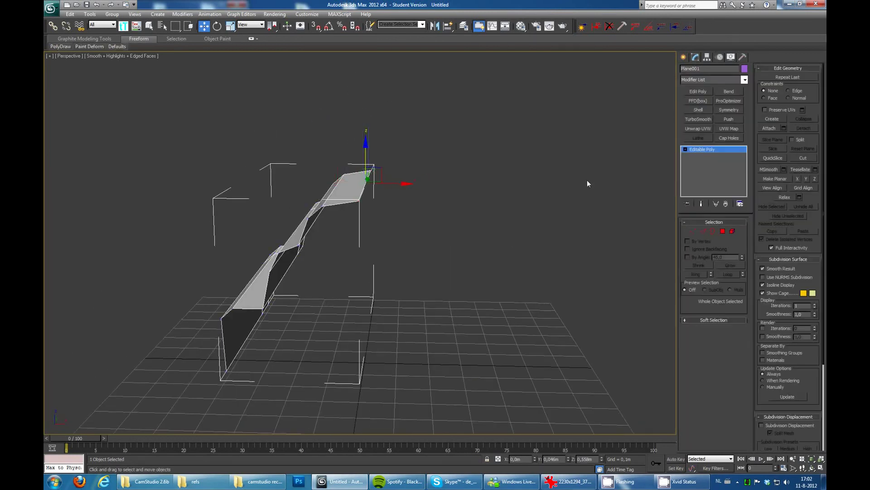
{"action": "left_click", "coordinate": [728, 110]}
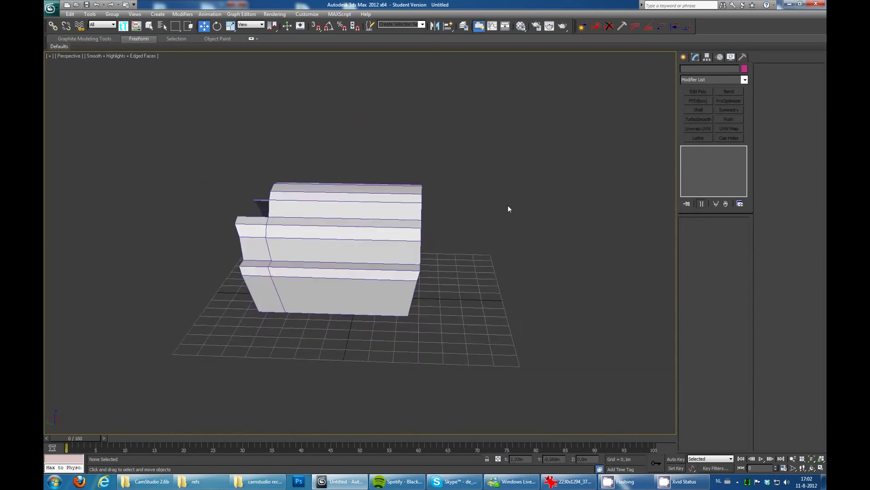
- Create a tall rectangular Box below the hull
{"action": "left_click", "coordinate": [683, 57]}
{"action": "left_click", "coordinate": [698, 109]}
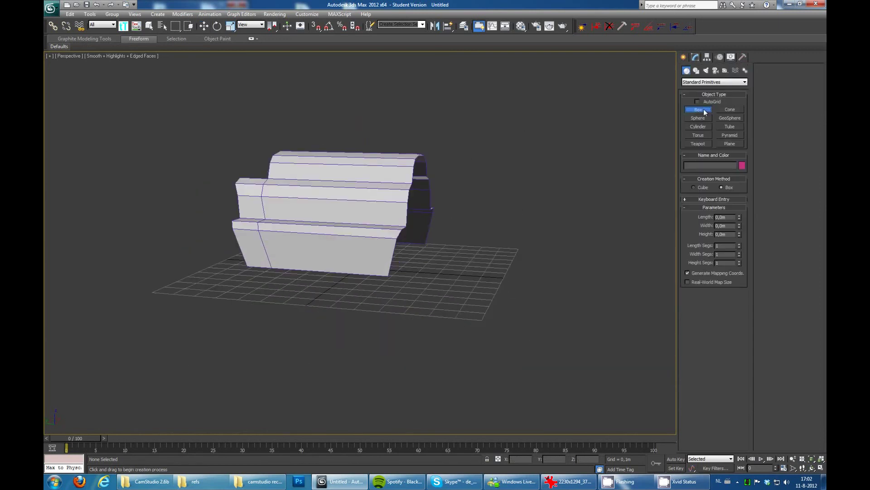
{"action": "middle_click_drag", "start_coordinate": [345, 226], "coordinate": [393, 305], "text": "alt"}
{"action": "left_click_drag", "start_coordinate": [388, 317], "coordinate": [243, 363]}
{"action": "left_click", "coordinate": [245, 366]}
{"action": "mouse_move", "coordinate": [245, 364]}
{"action": "middle_mouse_down", "text": "alt"}
{"action": "mouse_move", "coordinate": [382, 274]}
{"action": "mouse_move", "coordinate": [431, 267]}
{"action": "mouse_move", "coordinate": [543, 203]}
{"action": "middle_mouse_up", "text": "alt"}
- Convert the box to Editable Poly and move its bottom corner vertices into place
{"action": "key", "text": "4"}
{"action": "left_click", "coordinate": [327, 253]}
{"action": "mouse_move", "coordinate": [326, 254]}
{"action": "middle_mouse_down", "text": "alt"}
{"action": "mouse_move", "coordinate": [366, 268]}
{"action": "mouse_move", "coordinate": [480, 229]}
{"action": "middle_mouse_up", "text": "alt"}
{"action": "left_click", "coordinate": [722, 231]}
{"action": "mouse_move", "coordinate": [575, 219]}
{"action": "middle_mouse_down", "text": "alt"}
{"action": "mouse_move", "coordinate": [366, 231]}
{"action": "mouse_move", "coordinate": [366, 198]}
{"action": "mouse_move", "coordinate": [307, 200]}
{"action": "mouse_move", "coordinate": [368, 237]}
{"action": "mouse_move", "coordinate": [458, 325]}
{"action": "middle_mouse_up", "text": "alt"}
{"action": "key", "text": "4"}
{"action": "key", "text": "1"}
{"action": "mouse_move", "coordinate": [458, 325]}
{"action": "left_mouse_down"}
{"action": "mouse_move", "coordinate": [392, 293]}
{"action": "mouse_move", "coordinate": [430, 260]}
{"action": "left_mouse_up"}
{"action": "mouse_move", "coordinate": [431, 261]}
{"action": "middle_mouse_down", "text": "alt"}
{"action": "mouse_move", "coordinate": [265, 190]}
{"action": "mouse_move", "coordinate": [569, 198]}
{"action": "middle_mouse_up", "text": "alt"}
{"action": "key", "text": "1"}
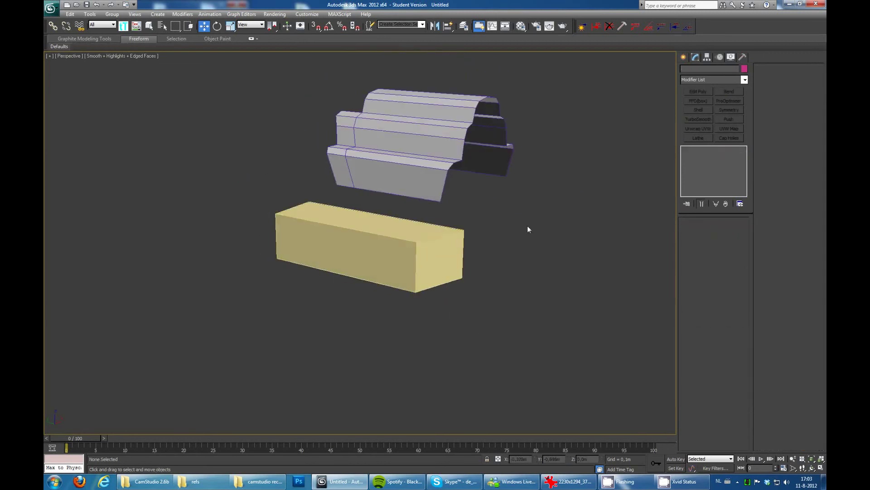
- Inset the box's front polygon and delete it to leave an opening
{"action": "mouse_move", "coordinate": [527, 224]}
{"action": "middle_mouse_down", "text": "alt"}
{"action": "mouse_move", "coordinate": [502, 198]}
{"action": "mouse_move", "coordinate": [455, 257]}
{"action": "mouse_move", "coordinate": [376, 294]}
{"action": "middle_mouse_up", "text": "alt"}
{"action": "key", "text": "4"}
{"action": "left_click", "coordinate": [376, 295]}
{"action": "right_click", "coordinate": [376, 294]}
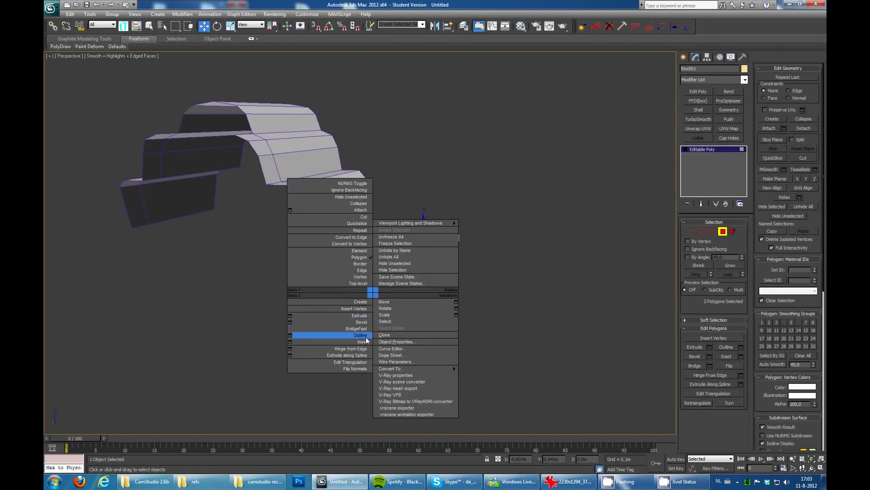
{"action": "left_click", "coordinate": [334, 335]}
{"action": "left_click_drag", "start_coordinate": [358, 317], "coordinate": [375, 305]}
{"action": "key", "text": "Delete"}
{"action": "mouse_move", "coordinate": [358, 345]}
{"action": "middle_mouse_down", "text": "alt"}
{"action": "mouse_move", "coordinate": [511, 279]}
{"action": "mouse_move", "coordinate": [559, 284]}
{"action": "mouse_move", "coordinate": [484, 219]}
{"action": "mouse_move", "coordinate": [458, 222]}
{"action": "middle_mouse_up", "text": "alt"}
{"action": "left_click", "coordinate": [511, 278]}
{"action": "left_click", "coordinate": [684, 56]}
{"action": "left_click", "coordinate": [730, 144]}
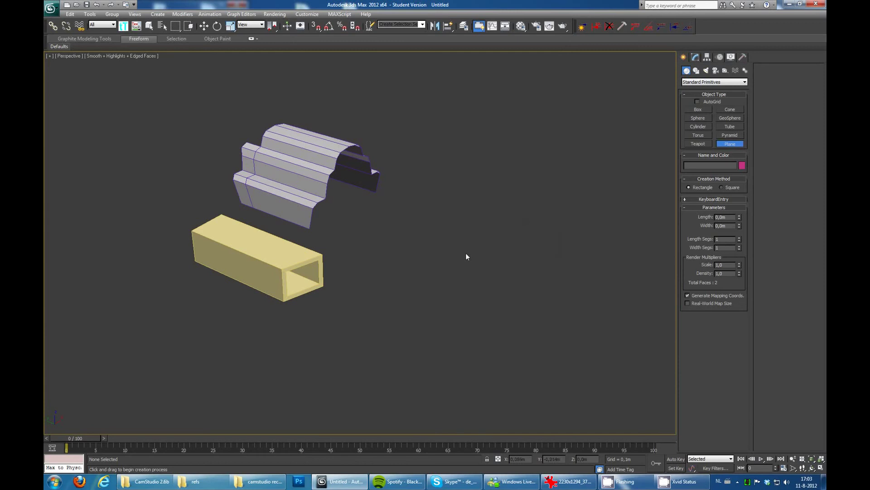
- Draw a new teal plane, Plane002, beside the box
{"action": "middle_click_drag", "start_coordinate": [412, 252], "coordinate": [415, 261]}
{"action": "left_click_drag", "start_coordinate": [434, 249], "coordinate": [434, 297]}
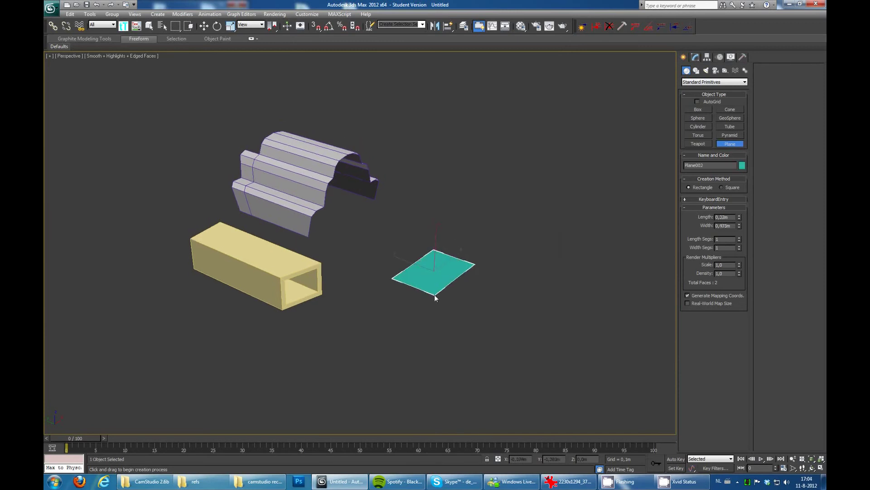
{"action": "key", "text": "w"}
{"action": "mouse_move", "coordinate": [434, 293]}
{"action": "middle_mouse_down", "text": "alt"}
{"action": "mouse_move", "coordinate": [398, 173]}
{"action": "mouse_move", "coordinate": [420, 215]}
{"action": "middle_mouse_up", "text": "alt"}
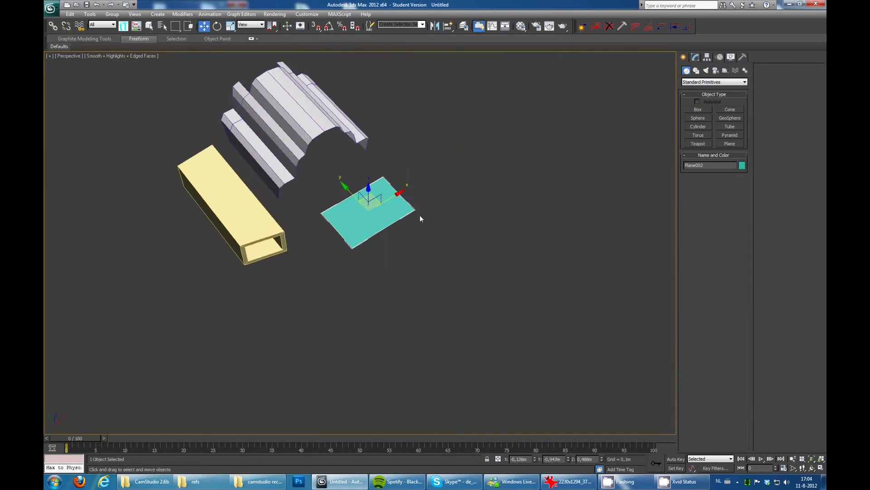
{"action": "middle_click_drag", "start_coordinate": [452, 187], "coordinate": [441, 191], "text": "alt"}
- Convert the teal plane to Editable Poly and extrude its edges into new faces
{"action": "right_click", "coordinate": [410, 220]}
{"action": "left_click", "coordinate": [426, 223]}
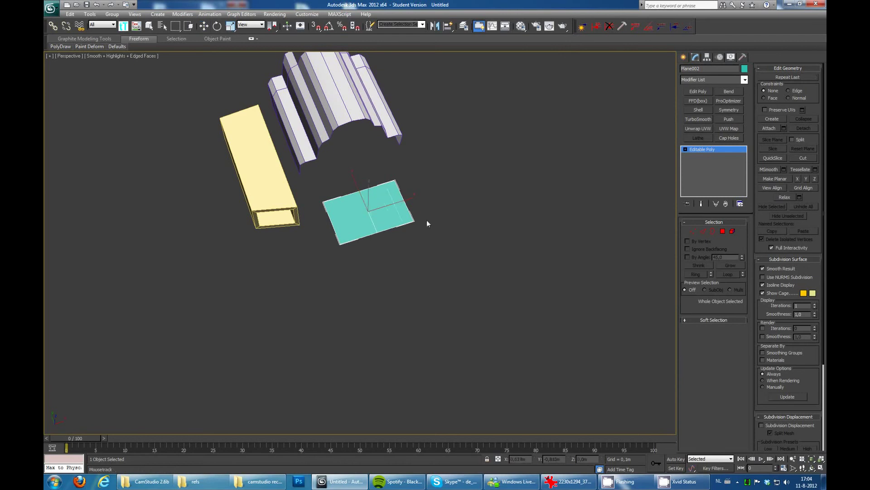
{"action": "key", "text": "w"}
{"action": "left_click", "coordinate": [382, 255]}
{"action": "scroll", "coordinate": [359, 249], "scroll_direction": "up", "scroll_amount": 5}
{"action": "scroll", "coordinate": [380, 242], "scroll_direction": "down", "scroll_amount": 5}
{"action": "key", "text": "2"}
{"action": "left_click", "coordinate": [379, 244]}
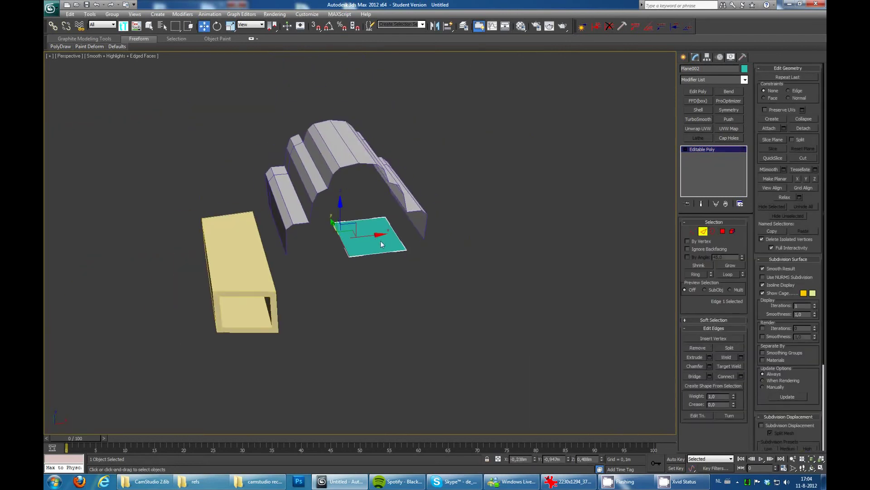
{"action": "scroll", "coordinate": [379, 241], "scroll_direction": "down", "scroll_amount": 2}
{"action": "key", "text": "ctrl+a"}
{"action": "mouse_move", "coordinate": [350, 226]}
{"action": "left_mouse_down", "text": "shift"}
{"action": "mouse_move", "coordinate": [367, 232]}
{"action": "mouse_move", "coordinate": [367, 213]}
{"action": "left_mouse_up", "text": "shift"}
{"action": "left_click_drag", "start_coordinate": [345, 244], "coordinate": [326, 254], "text": "shift"}
- Pull the plane's right-side edges out to extend the strip by more segments
{"action": "scroll", "coordinate": [413, 258], "scroll_direction": "up", "scroll_amount": 3}
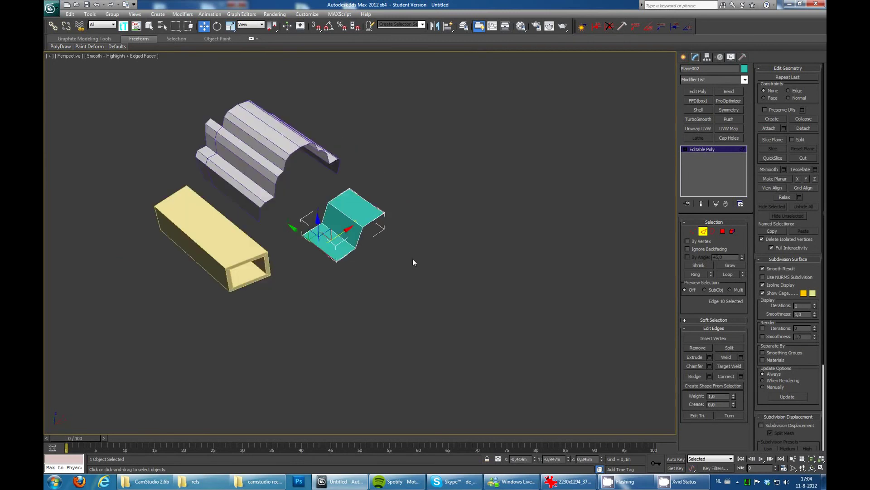
{"action": "middle_click_drag", "start_coordinate": [412, 262], "coordinate": [480, 237], "text": "alt"}
{"action": "key", "text": "2"}
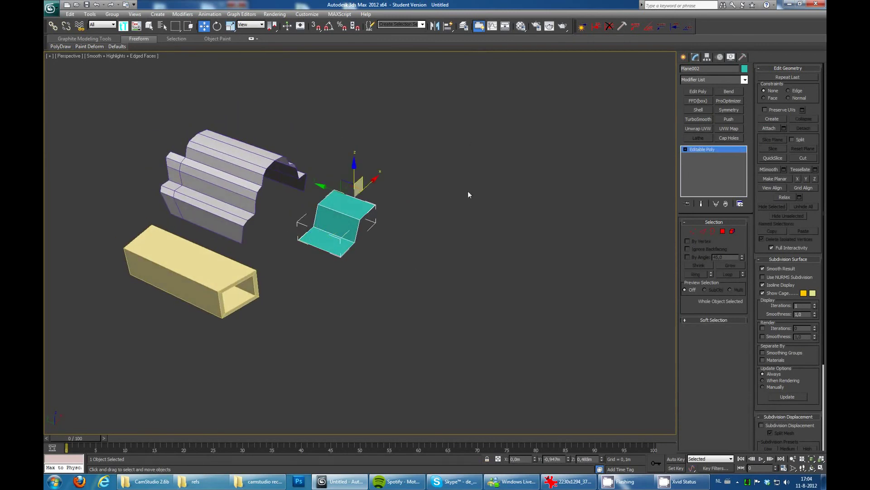
{"action": "middle_click_drag", "start_coordinate": [468, 192], "coordinate": [402, 204], "text": "alt"}
{"action": "key", "text": "2"}
{"action": "left_click_drag", "start_coordinate": [397, 164], "coordinate": [344, 261]}
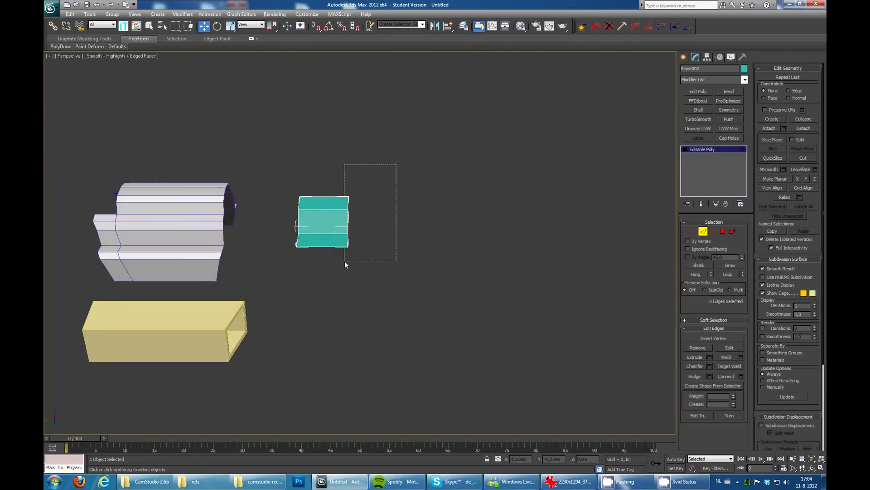
{"action": "middle_click_drag", "start_coordinate": [344, 261], "coordinate": [317, 226], "text": "alt"}
{"action": "left_click_drag", "start_coordinate": [317, 225], "coordinate": [481, 229], "text": "shift"}
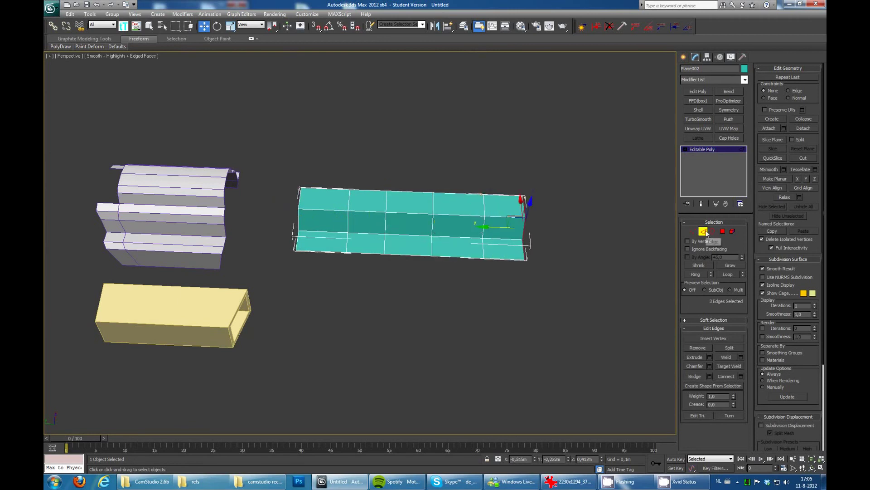
{"action": "key", "text": "2"}
{"action": "middle_click_drag", "start_coordinate": [480, 229], "coordinate": [654, 145], "text": "alt"}
- Try a Bend modifier on the strip, varying its angle and switching to the Y axis
{"action": "left_click", "coordinate": [727, 92]}
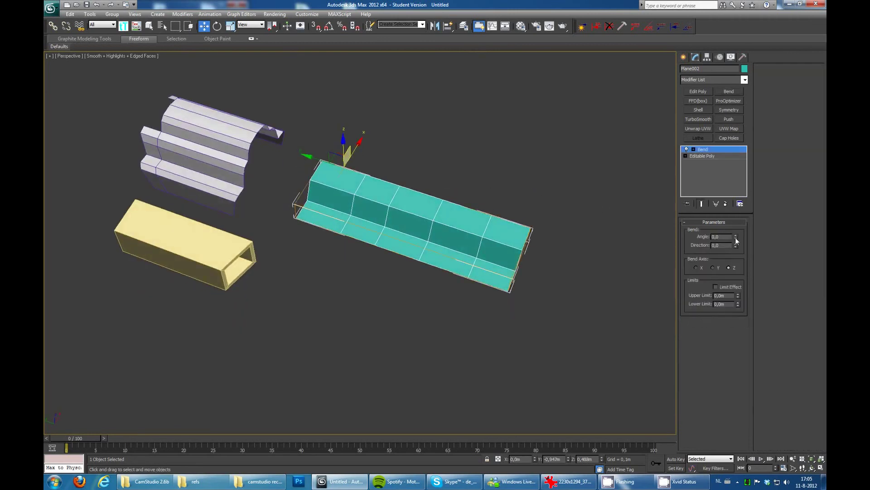
{"action": "mouse_move", "coordinate": [735, 238]}
{"action": "left_mouse_down"}
{"action": "mouse_move", "coordinate": [736, 227]}
{"action": "mouse_move", "coordinate": [741, 276]}
{"action": "left_mouse_up"}
{"action": "left_click", "coordinate": [712, 268]}
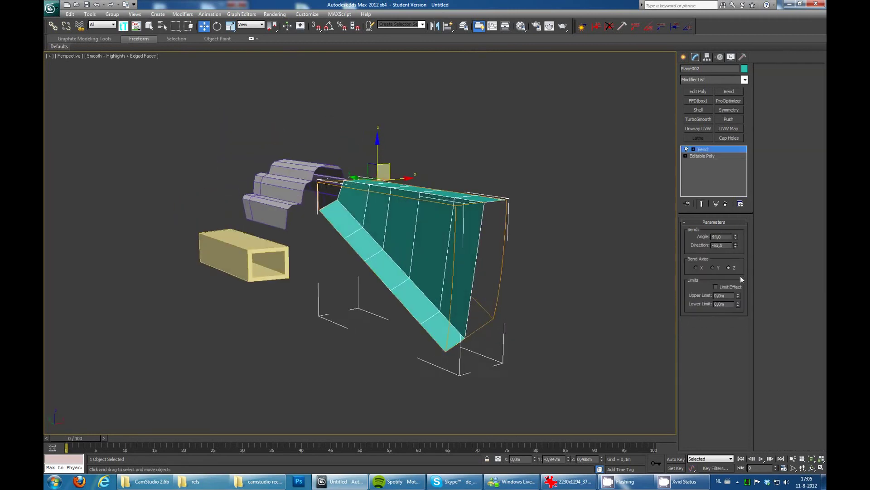
{"action": "mouse_move", "coordinate": [634, 254]}
{"action": "middle_mouse_down", "text": "alt"}
{"action": "mouse_move", "coordinate": [566, 250]}
{"action": "mouse_move", "coordinate": [651, 250]}
{"action": "middle_mouse_up", "text": "alt"}
{"action": "left_click_drag", "start_coordinate": [735, 236], "coordinate": [739, 263]}
{"action": "mouse_move", "coordinate": [507, 228]}
{"action": "middle_mouse_down", "text": "alt"}
{"action": "mouse_move", "coordinate": [540, 204]}
{"action": "mouse_move", "coordinate": [662, 176]}
{"action": "middle_mouse_up", "text": "alt"}
{"action": "left_click", "coordinate": [702, 156]}
- Try a Taper modifier at 0.15 then 0.19 on the Y axis, then remove it
{"action": "left_click", "coordinate": [745, 80]}
{"action": "scroll", "coordinate": [716, 218], "scroll_direction": "down", "scroll_amount": 10}
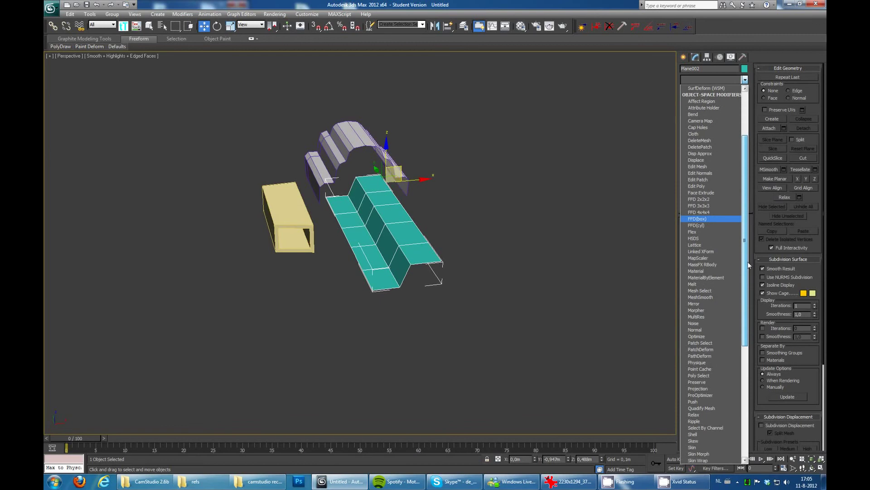
{"action": "left_click", "coordinate": [724, 364]}
{"action": "left_click_drag", "start_coordinate": [734, 238], "coordinate": [736, 221]}
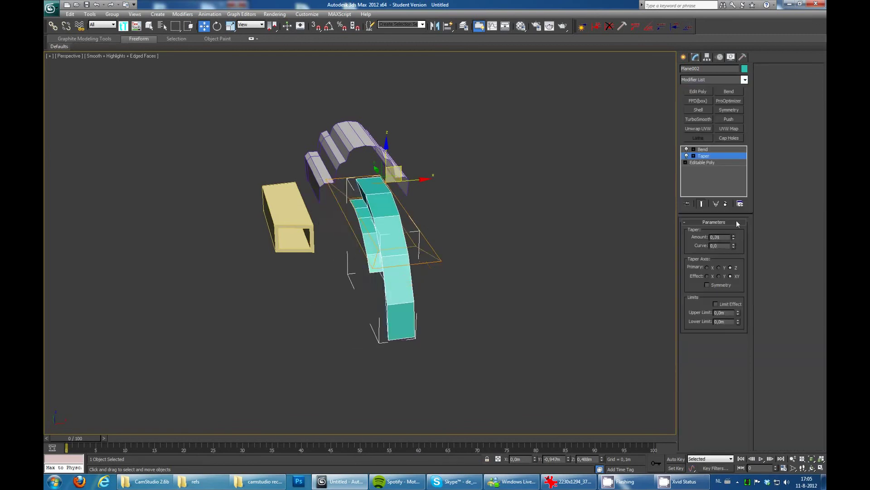
{"action": "mouse_move", "coordinate": [666, 236]}
{"action": "middle_mouse_down", "text": "alt"}
{"action": "mouse_move", "coordinate": [616, 236]}
{"action": "mouse_move", "coordinate": [635, 227]}
{"action": "middle_mouse_up", "text": "alt"}
{"action": "left_click_drag", "start_coordinate": [734, 236], "coordinate": [731, 231]}
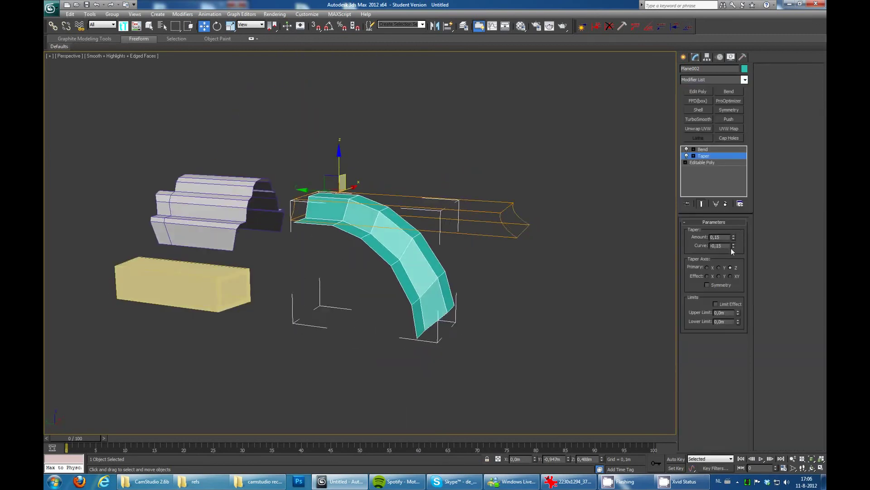
{"action": "middle_click_drag", "start_coordinate": [616, 268], "coordinate": [581, 279], "text": "alt"}
{"action": "left_click", "coordinate": [718, 267]}
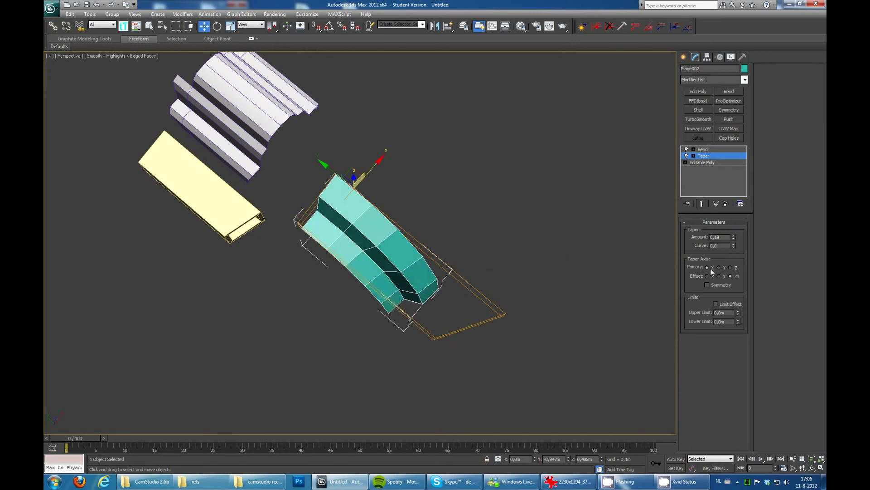
{"action": "middle_click_drag", "start_coordinate": [666, 271], "coordinate": [634, 265], "text": "alt"}
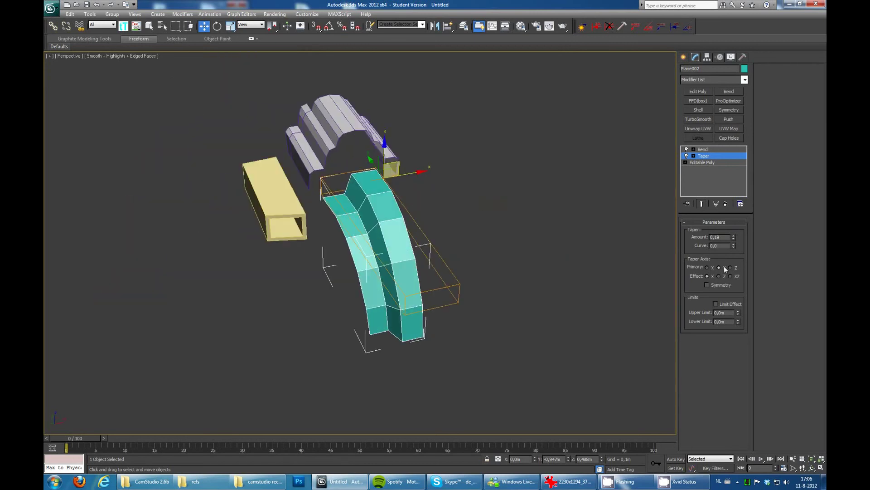
{"action": "left_click", "coordinate": [725, 204]}
- Add an FFD 2x2x2 lattice, widen one end of the strip, then undo the changes
{"action": "left_click", "coordinate": [698, 100]}
{"action": "left_click", "coordinate": [712, 244]}
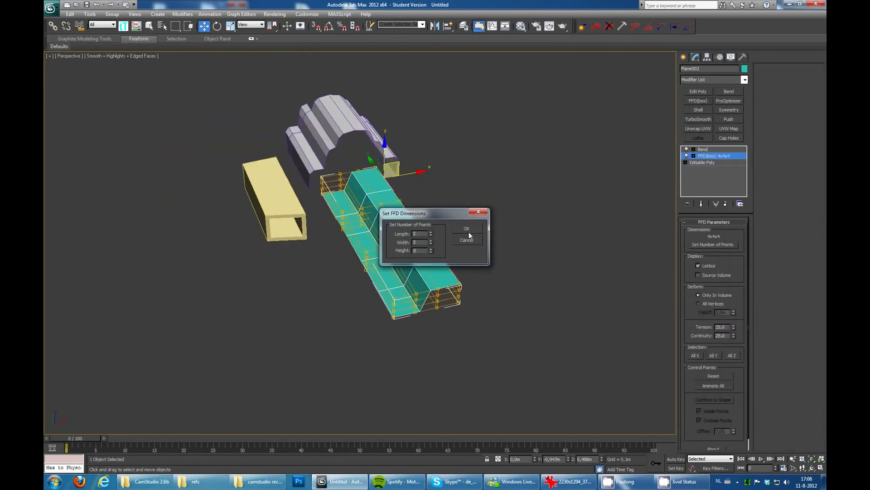
{"action": "left_click", "coordinate": [469, 232]}
{"action": "middle_click_drag", "start_coordinate": [469, 232], "coordinate": [540, 273], "text": "alt"}
{"action": "left_click_drag", "start_coordinate": [346, 374], "coordinate": [458, 295]}
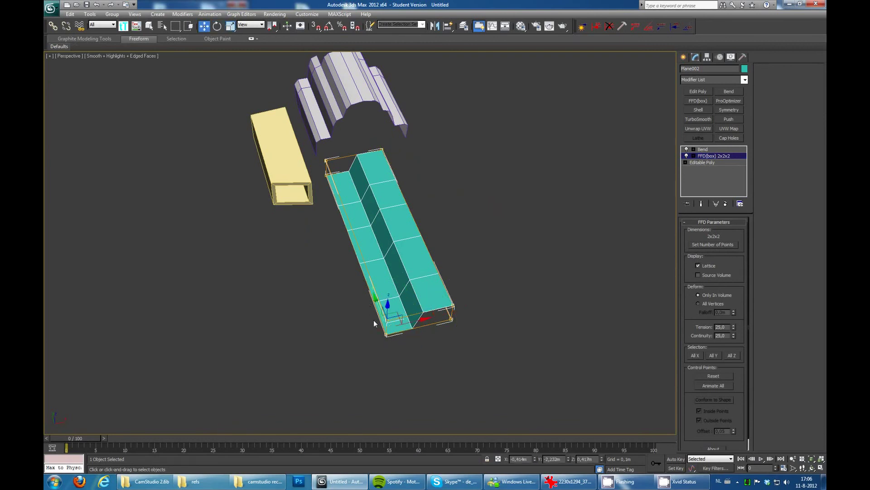
{"action": "left_click_drag", "start_coordinate": [374, 319], "coordinate": [564, 264]}
{"action": "middle_click_drag", "start_coordinate": [564, 264], "coordinate": [634, 227], "text": "alt"}
{"action": "left_click", "coordinate": [704, 153]}
{"action": "mouse_move", "coordinate": [407, 273]}
{"action": "middle_mouse_down", "text": "alt"}
{"action": "mouse_move", "coordinate": [407, 159]}
{"action": "mouse_move", "coordinate": [434, 197]}
{"action": "mouse_move", "coordinate": [418, 205]}
{"action": "middle_mouse_up", "text": "alt"}
{"action": "key", "text": "ctrl+z"}
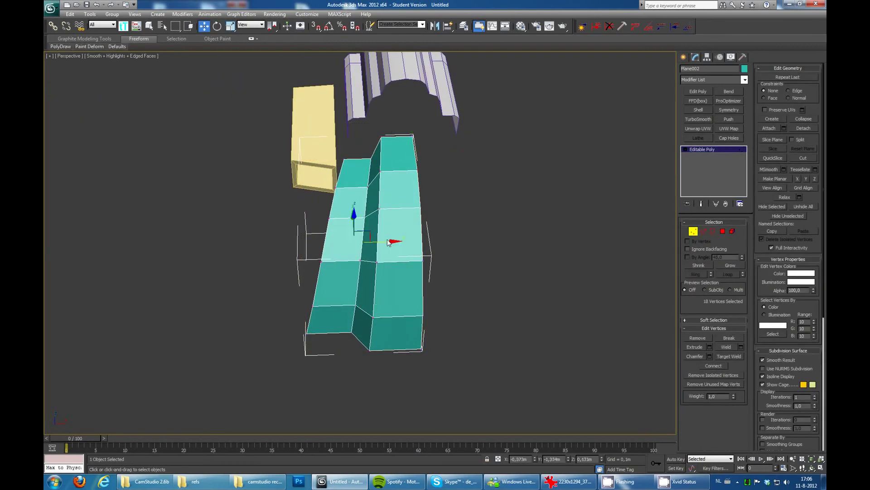
{"action": "key", "text": "ctrl+z"}
{"action": "key", "text": "ctrl+z"}
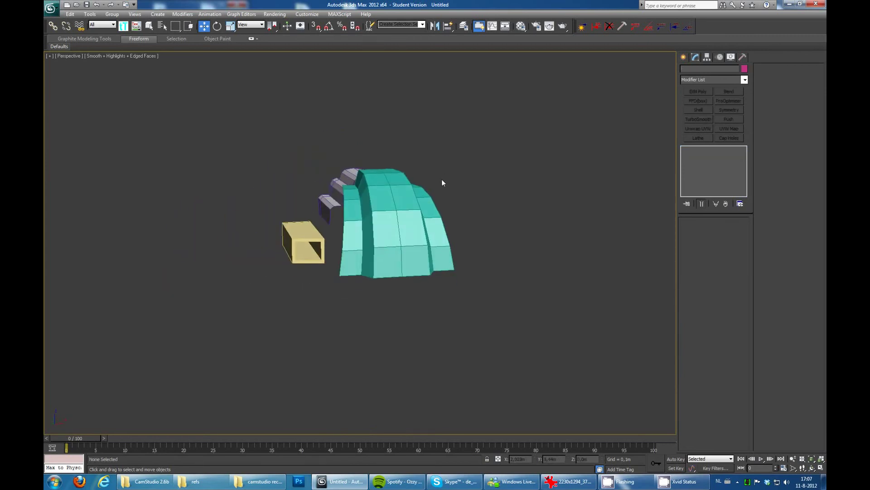
- Select the teal arch and squash it to about 95% along Y
{"action": "scroll", "coordinate": [442, 181], "scroll_direction": "up", "scroll_amount": 2}
{"action": "left_click", "coordinate": [481, 200]}
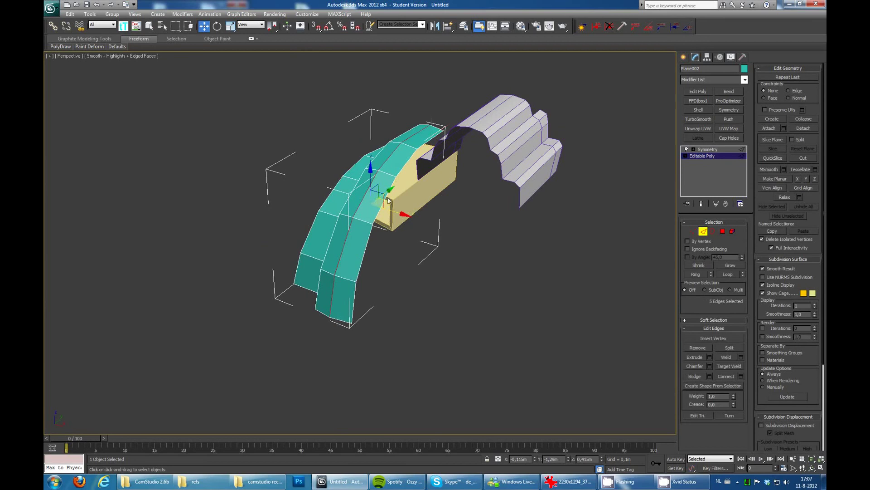
{"action": "key", "text": "r"}
{"action": "mouse_move", "coordinate": [396, 189]}
{"action": "middle_mouse_down", "text": "alt"}
{"action": "mouse_move", "coordinate": [435, 217]}
{"action": "mouse_move", "coordinate": [387, 201]}
{"action": "middle_mouse_up", "text": "alt"}
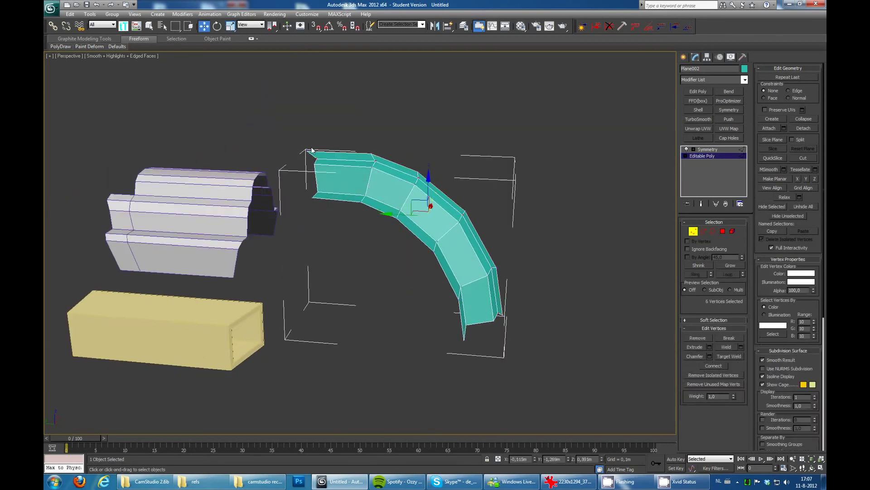
- Adjust the arch's end vertices, then reselect the arch's base mesh below the mirror
{"action": "key", "text": "1"}
{"action": "left_click", "coordinate": [306, 152]}
{"action": "key", "text": "w"}
{"action": "left_click_drag", "start_coordinate": [521, 317], "coordinate": [447, 250]}
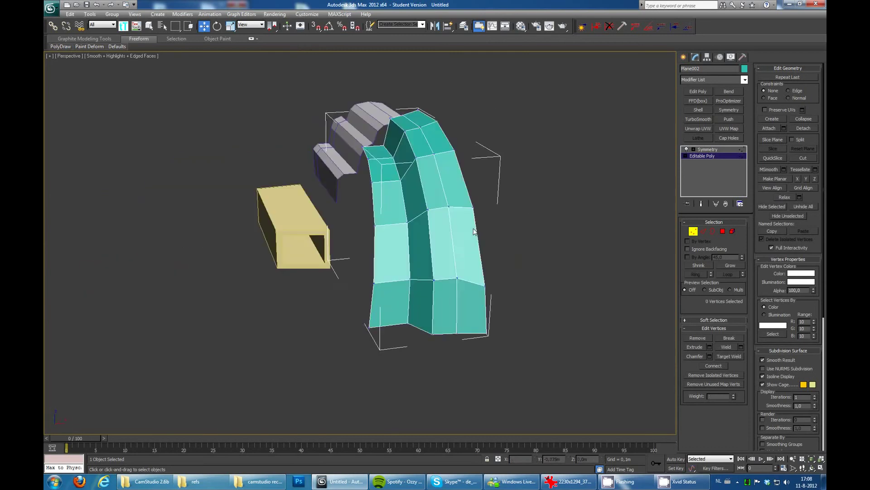
{"action": "mouse_move", "coordinate": [453, 272]}
{"action": "middle_mouse_down", "text": "alt"}
{"action": "mouse_move", "coordinate": [481, 260]}
{"action": "mouse_move", "coordinate": [505, 189]}
{"action": "mouse_move", "coordinate": [501, 213]}
{"action": "mouse_move", "coordinate": [463, 179]}
{"action": "mouse_move", "coordinate": [393, 248]}
{"action": "mouse_move", "coordinate": [481, 201]}
{"action": "middle_mouse_up", "text": "alt"}
{"action": "left_click", "coordinate": [501, 214]}
{"action": "left_click", "coordinate": [393, 248]}
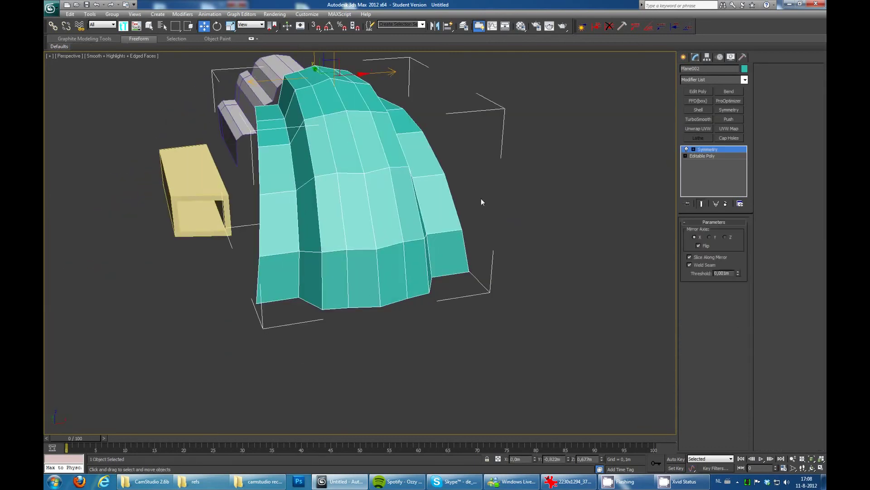
{"action": "middle_click_drag", "start_coordinate": [370, 303], "coordinate": [341, 304], "text": "alt"}
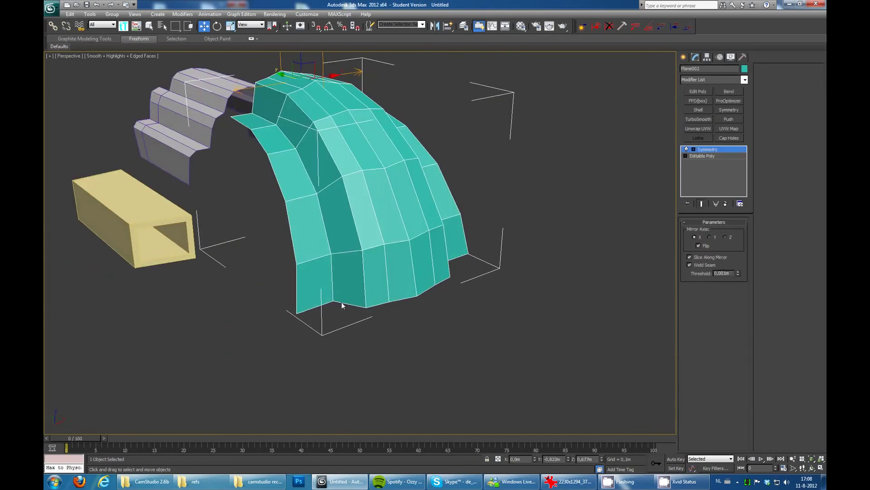
{"action": "left_click", "coordinate": [705, 159]}
- Cut a new edge running up the teal arch to its upper edge
{"action": "key", "text": "alt+c"}
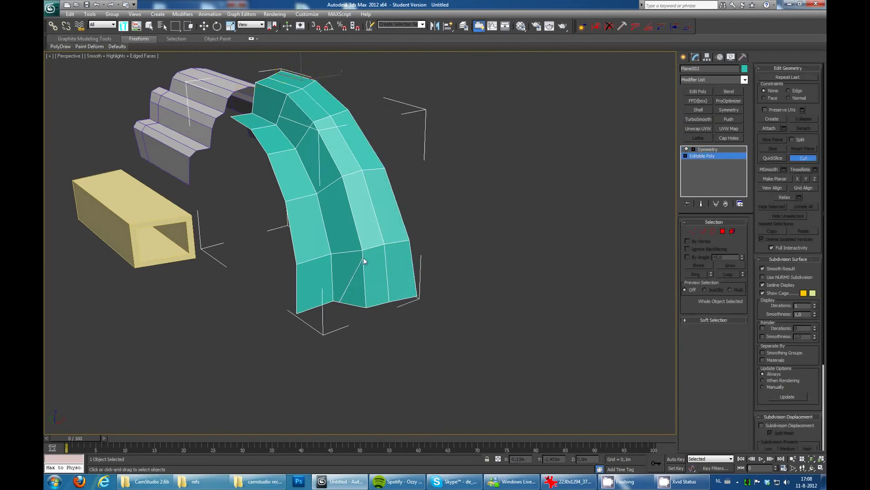
{"action": "left_click", "coordinate": [344, 179]}
{"action": "left_click", "coordinate": [336, 142]}
{"action": "left_click", "coordinate": [347, 126]}
- Select a vertical loop of arch polygons and delete it to thin the arch
{"action": "left_click", "coordinate": [723, 231]}
{"action": "left_click", "coordinate": [347, 162]}
{"action": "left_click", "coordinate": [393, 240], "text": "shift"}
{"action": "key", "text": "Delete"}
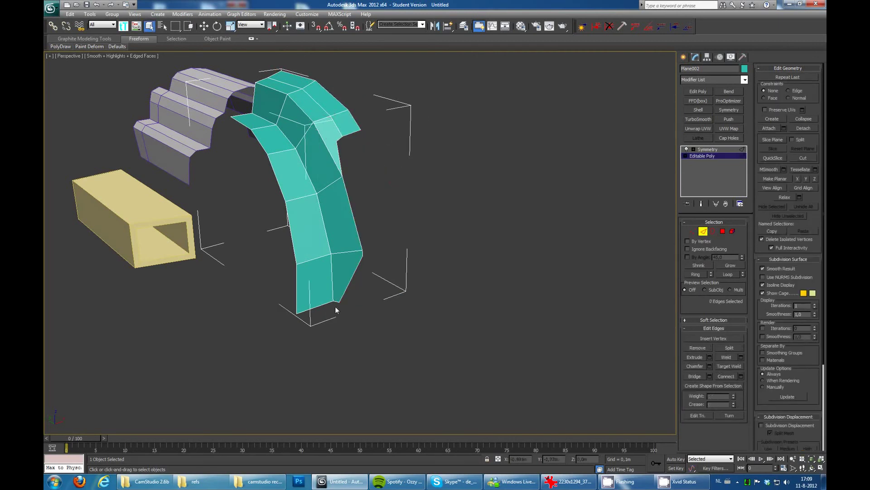
- Deselect and orbit around the thinned teal arch to inspect the result
{"action": "key", "text": "w"}
{"action": "key", "text": "2"}
{"action": "mouse_move", "coordinate": [466, 262]}
{"action": "middle_mouse_down", "text": "alt"}
{"action": "mouse_move", "coordinate": [634, 233]}
{"action": "mouse_move", "coordinate": [433, 213]}
{"action": "middle_mouse_up", "text": "alt"}
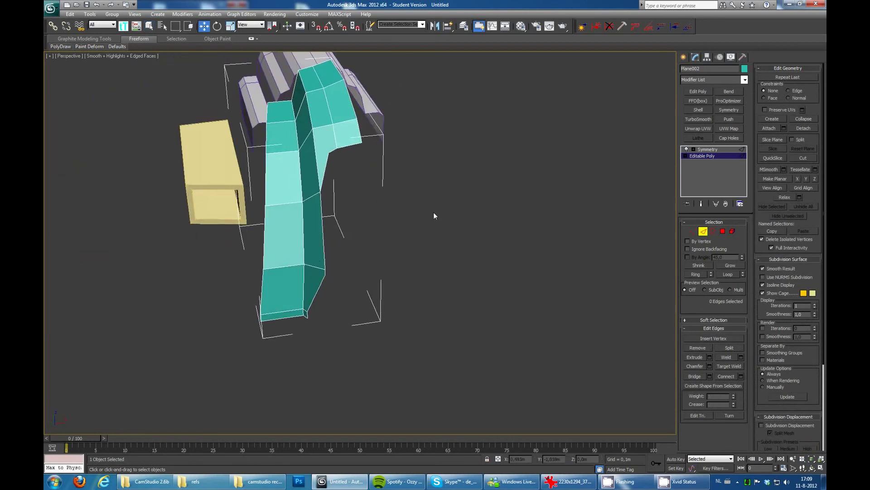
{"action": "left_click", "coordinate": [539, 199]}
{"action": "scroll", "coordinate": [539, 199], "scroll_direction": "down", "scroll_amount": 3}
{"action": "mouse_move", "coordinate": [540, 198]}
{"action": "middle_mouse_down", "text": "alt"}
{"action": "mouse_move", "coordinate": [512, 233]}
{"action": "mouse_move", "coordinate": [514, 213]}
{"action": "middle_mouse_up", "text": "alt"}
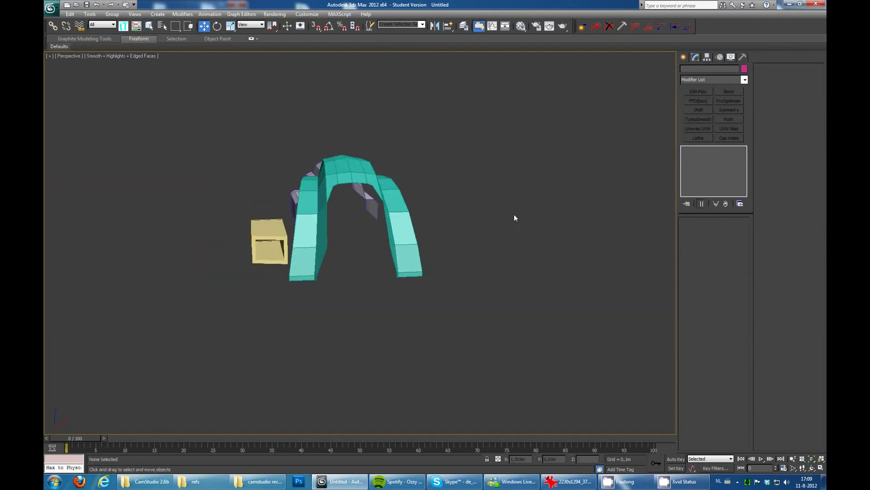
{"action": "mouse_move", "coordinate": [554, 156]}
{"action": "middle_mouse_down", "text": "alt"}
{"action": "mouse_move", "coordinate": [550, 167]}
{"action": "mouse_move", "coordinate": [564, 136]}
{"action": "middle_mouse_up", "text": "alt"}
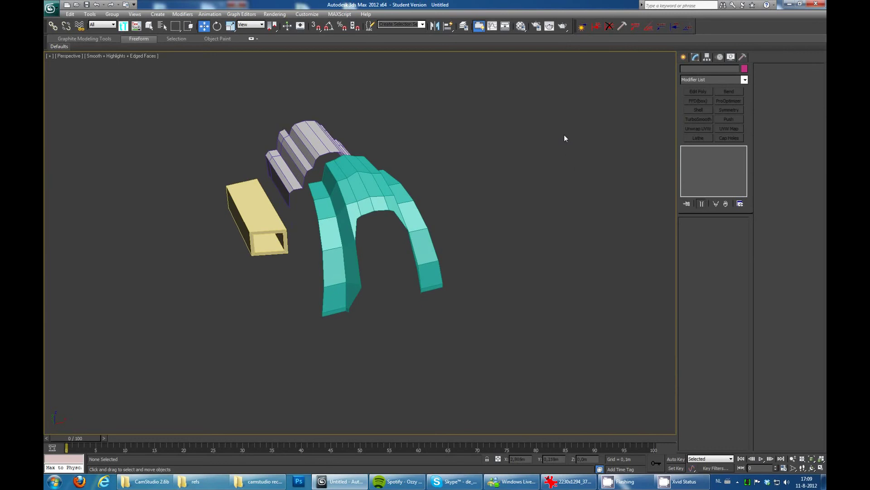
{"action": "left_click", "coordinate": [684, 57]}
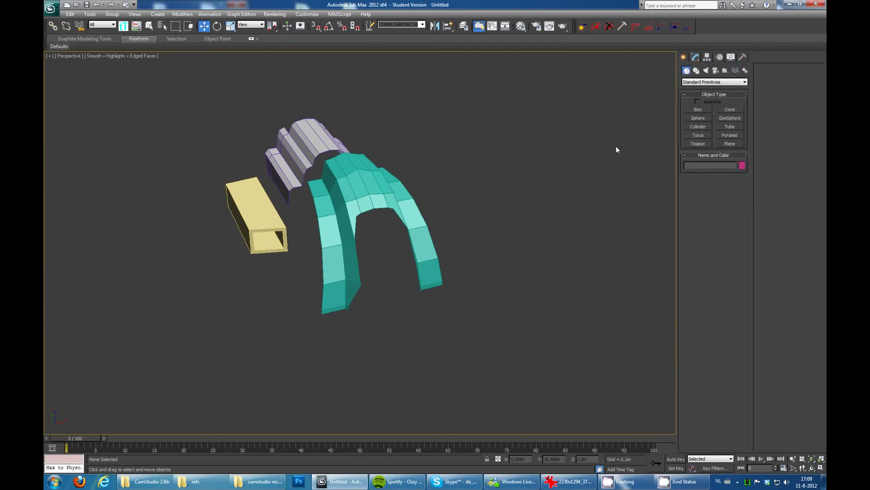
- Create a sphere to the right of the teal arch
{"action": "middle_click_drag", "start_coordinate": [616, 146], "coordinate": [634, 136], "text": "alt"}
{"action": "left_click", "coordinate": [698, 117]}
{"action": "middle_click_drag", "start_coordinate": [534, 187], "coordinate": [523, 184]}
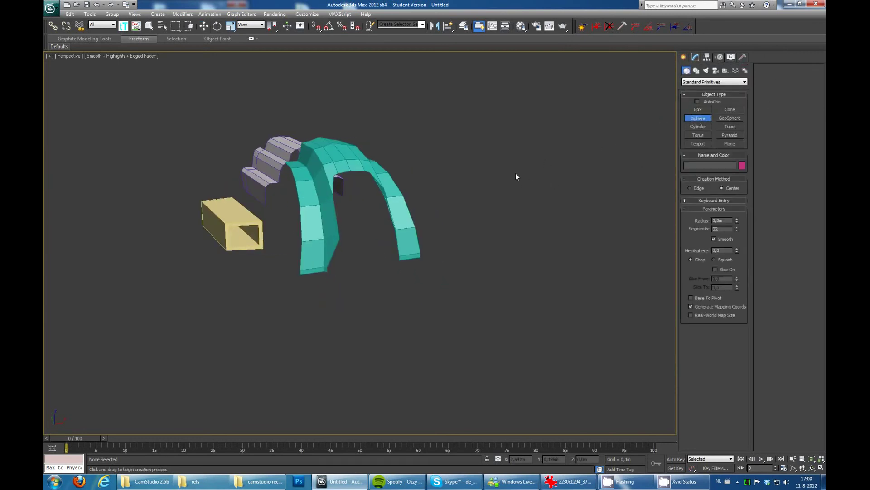
{"action": "mouse_move", "coordinate": [517, 222]}
{"action": "left_mouse_down"}
{"action": "mouse_move", "coordinate": [562, 227]}
{"action": "mouse_move", "coordinate": [522, 204]}
{"action": "mouse_move", "coordinate": [508, 172]}
{"action": "left_mouse_up"}
- Rotate the sphere and non-uniformly scale it to stretch it tall
{"action": "key", "text": "e"}
{"action": "key", "text": "r"}
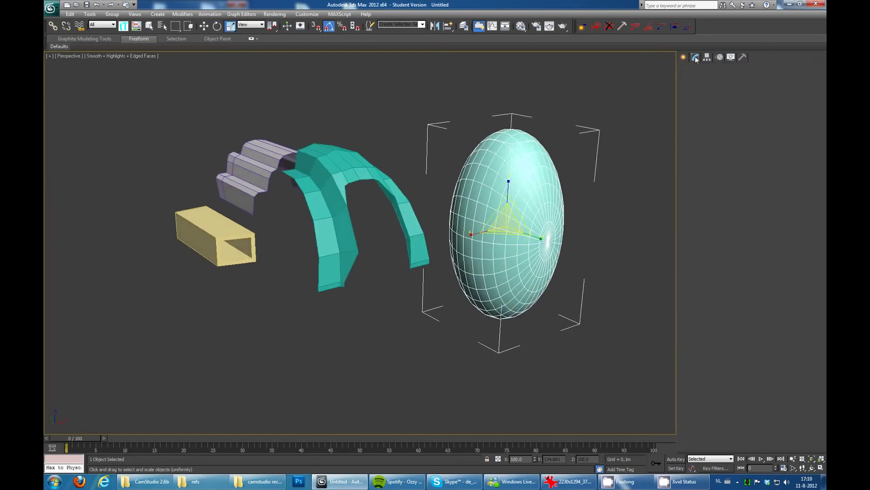
{"action": "left_click", "coordinate": [695, 57]}
{"action": "middle_click_drag", "start_coordinate": [643, 227], "coordinate": [613, 203], "text": "alt"}
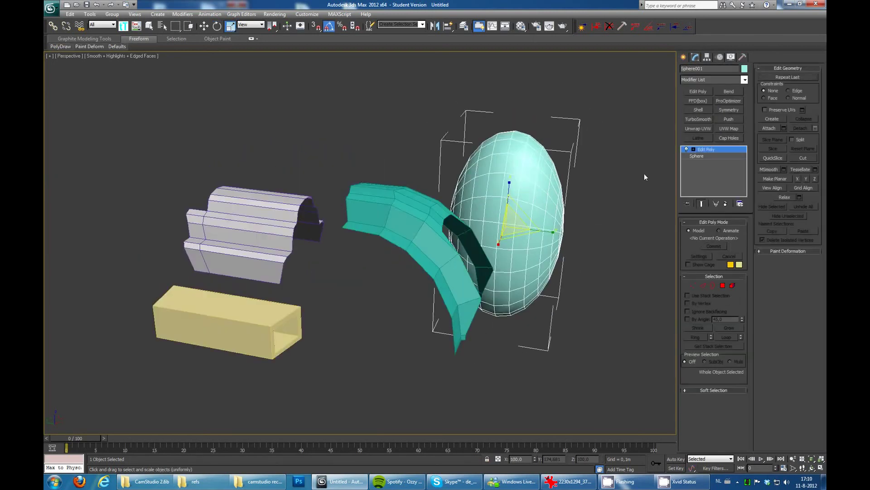
- Add an Edit Poly modifier and delete half of the sphere's polygons
{"action": "left_click", "coordinate": [699, 91]}
{"action": "key", "text": "4"}
{"action": "key", "text": "q"}
{"action": "middle_click_drag", "start_coordinate": [644, 173], "coordinate": [434, 176], "text": "alt"}
{"action": "left_click_drag", "start_coordinate": [434, 176], "coordinate": [242, 296]}
{"action": "key", "text": "Delete"}
{"action": "mouse_move", "coordinate": [242, 297]}
{"action": "middle_mouse_down", "text": "alt"}
{"action": "mouse_move", "coordinate": [549, 238]}
{"action": "mouse_move", "coordinate": [325, 243]}
{"action": "middle_mouse_up", "text": "alt"}
- Move the half-sphere into place inside the curve of the teal arch
{"action": "key", "text": "4"}
{"action": "key", "text": "w"}
{"action": "left_click_drag", "start_coordinate": [358, 251], "coordinate": [240, 172]}
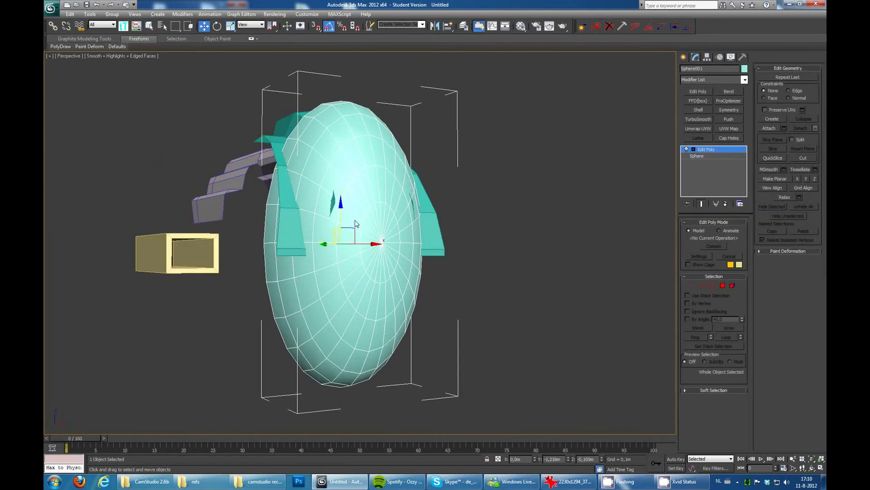
{"action": "mouse_move", "coordinate": [240, 171]}
{"action": "middle_mouse_down", "text": "alt"}
{"action": "mouse_move", "coordinate": [468, 237]}
{"action": "mouse_move", "coordinate": [325, 235]}
{"action": "mouse_move", "coordinate": [422, 190]}
{"action": "mouse_move", "coordinate": [342, 156]}
{"action": "middle_mouse_up", "text": "alt"}
{"action": "left_click_drag", "start_coordinate": [388, 263], "coordinate": [395, 270]}
{"action": "mouse_move", "coordinate": [396, 270]}
{"action": "middle_mouse_down", "text": "alt"}
{"action": "mouse_move", "coordinate": [471, 212]}
{"action": "mouse_move", "coordinate": [309, 224]}
{"action": "mouse_move", "coordinate": [417, 225]}
{"action": "mouse_move", "coordinate": [420, 168]}
{"action": "mouse_move", "coordinate": [443, 149]}
{"action": "middle_mouse_up", "text": "alt"}
- Orbit the view and select the white folded piece, then the yellow box
{"action": "scroll", "coordinate": [421, 169], "scroll_direction": "down", "scroll_amount": 5}
{"action": "scroll", "coordinate": [552, 125], "scroll_direction": "down", "scroll_amount": 3}
{"action": "mouse_move", "coordinate": [392, 222]}
{"action": "middle_mouse_down", "text": "alt"}
{"action": "mouse_move", "coordinate": [490, 195]}
{"action": "mouse_move", "coordinate": [319, 176]}
{"action": "middle_mouse_up", "text": "alt"}
{"action": "left_click", "coordinate": [319, 176]}
{"action": "scroll", "coordinate": [319, 176], "scroll_direction": "up", "scroll_amount": 3}
{"action": "mouse_move", "coordinate": [498, 200]}
{"action": "middle_mouse_down", "text": "alt"}
{"action": "mouse_move", "coordinate": [461, 184]}
{"action": "mouse_move", "coordinate": [293, 274]}
{"action": "middle_mouse_up", "text": "alt"}
{"action": "left_click", "coordinate": [293, 274]}
{"action": "scroll", "coordinate": [429, 190], "scroll_direction": "up", "scroll_amount": 3}
{"action": "scroll", "coordinate": [429, 199], "scroll_direction": "down", "scroll_amount": 3}
- Draw a new peach box beside the yellow box
{"action": "left_click", "coordinate": [429, 199]}
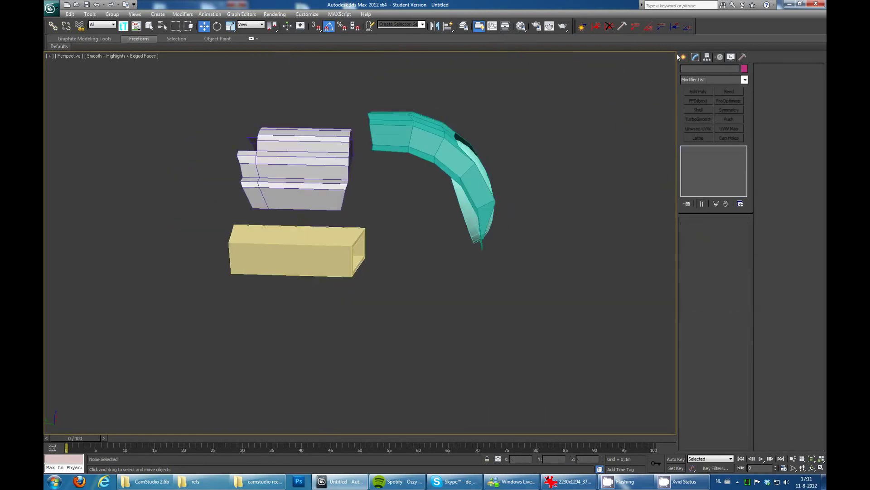
{"action": "left_click", "coordinate": [698, 110]}
{"action": "left_click_drag", "start_coordinate": [361, 240], "coordinate": [216, 299]}
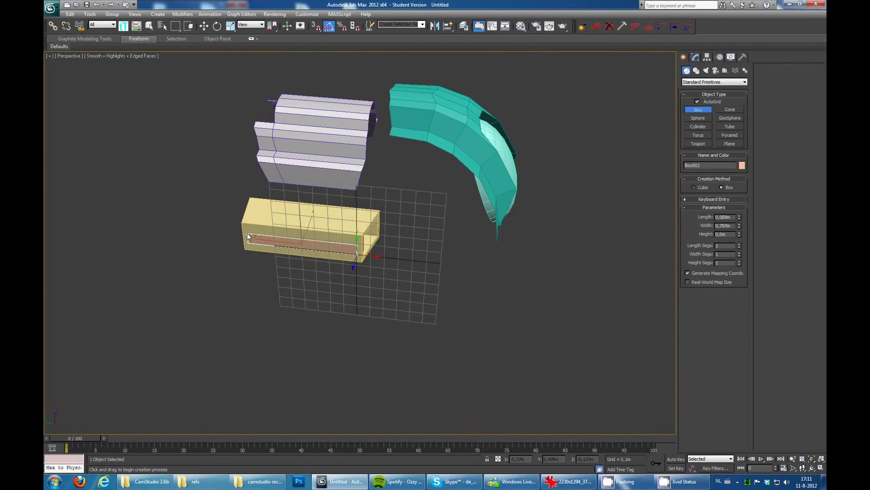
{"action": "left_click", "coordinate": [216, 299]}
{"action": "scroll", "coordinate": [401, 197], "scroll_direction": "up", "scroll_amount": 3}
{"action": "mouse_move", "coordinate": [216, 299]}
{"action": "middle_mouse_down", "text": "alt"}
{"action": "mouse_move", "coordinate": [401, 197]}
{"action": "mouse_move", "coordinate": [530, 173]}
{"action": "mouse_move", "coordinate": [566, 149]}
{"action": "middle_mouse_up", "text": "alt"}
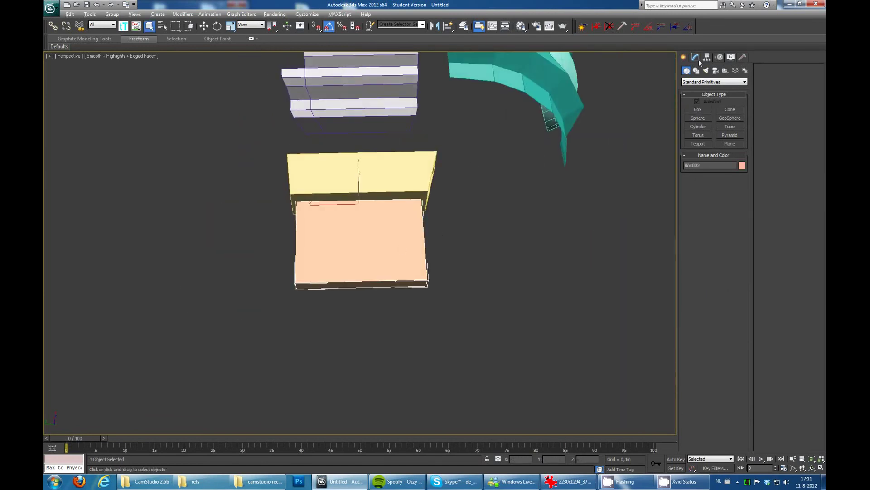
- Convert the peach box to Editable Poly and pull its bottom corners inward into a trapezoid
{"action": "left_click", "coordinate": [696, 56]}
{"action": "key", "text": "1"}
{"action": "key", "text": "w"}
{"action": "mouse_move", "coordinate": [281, 299]}
{"action": "left_mouse_down"}
{"action": "mouse_move", "coordinate": [269, 288]}
{"action": "mouse_move", "coordinate": [299, 287]}
{"action": "left_mouse_up"}
{"action": "mouse_move", "coordinate": [472, 264]}
{"action": "left_mouse_down"}
{"action": "mouse_move", "coordinate": [386, 295]}
{"action": "mouse_move", "coordinate": [398, 286]}
{"action": "left_mouse_up"}
{"action": "middle_click_drag", "start_coordinate": [560, 131], "coordinate": [547, 133]}
{"action": "left_click", "coordinate": [548, 132]}
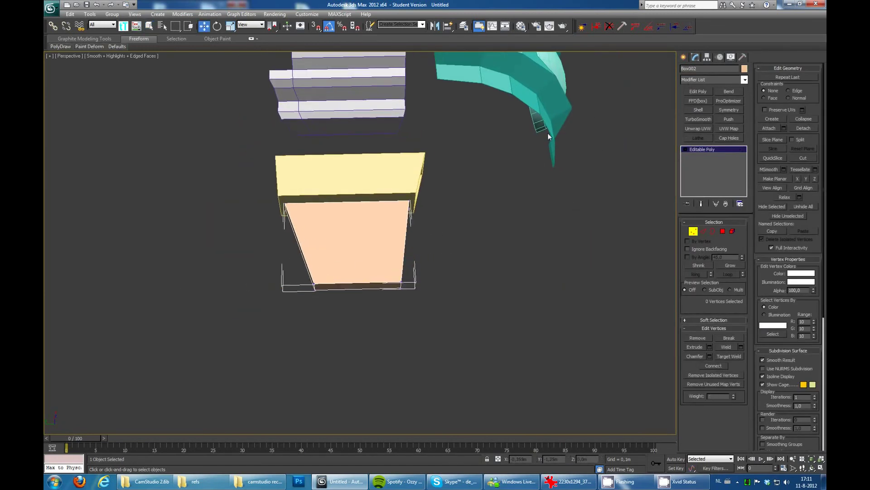
- Draw a new light-blue box below the peach box
{"action": "left_click", "coordinate": [684, 57]}
{"action": "left_click", "coordinate": [698, 109]}
{"action": "left_click_drag", "start_coordinate": [416, 295], "coordinate": [278, 320]}
{"action": "left_click", "coordinate": [277, 312]}
{"action": "scroll", "coordinate": [443, 241], "scroll_direction": "up", "scroll_amount": 3}
{"action": "scroll", "coordinate": [444, 241], "scroll_direction": "down", "scroll_amount": 3}
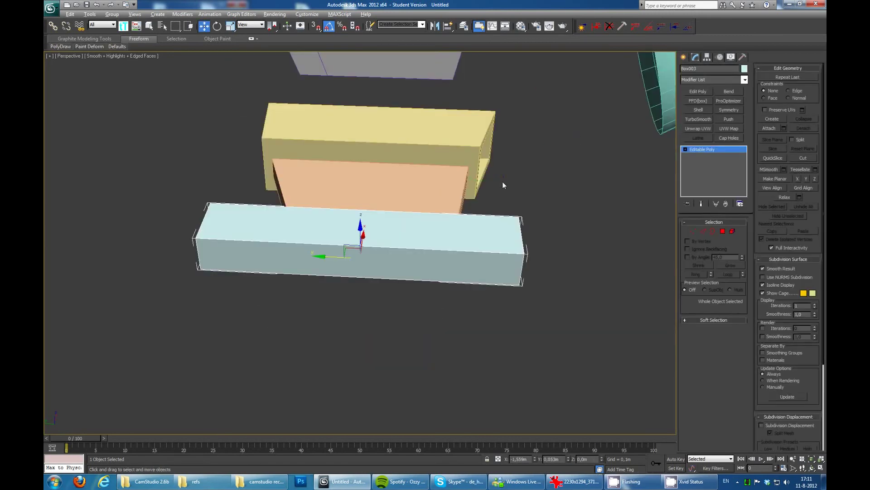
{"action": "middle_click_drag", "start_coordinate": [502, 182], "coordinate": [375, 170], "text": "alt"}
- Select the end vertices of the light-blue bar at vertex level
{"action": "key", "text": "w"}
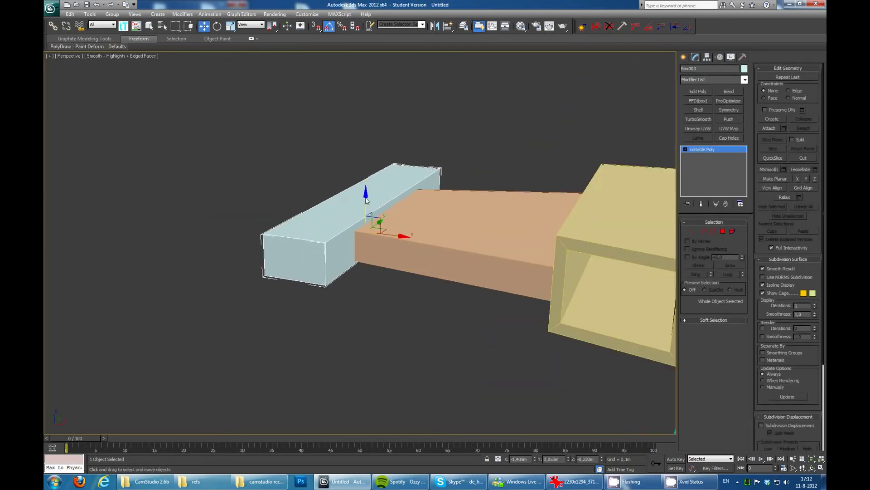
{"action": "mouse_move", "coordinate": [379, 234]}
{"action": "middle_mouse_down", "text": "alt"}
{"action": "mouse_move", "coordinate": [513, 225]}
{"action": "mouse_move", "coordinate": [437, 216]}
{"action": "mouse_move", "coordinate": [166, 213]}
{"action": "middle_mouse_up", "text": "alt"}
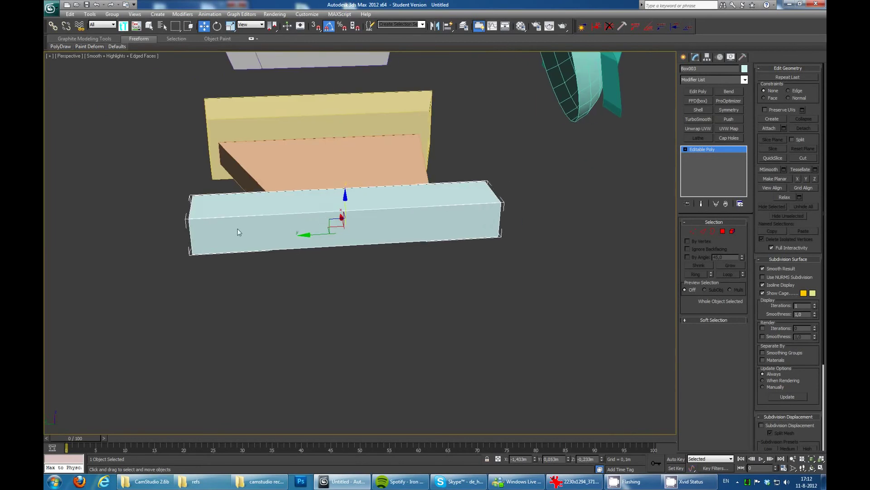
{"action": "key", "text": "1"}
{"action": "left_click_drag", "start_coordinate": [200, 190], "coordinate": [166, 213]}
{"action": "middle_click_drag", "start_coordinate": [370, 210], "coordinate": [137, 250], "text": "alt"}
{"action": "left_click_drag", "start_coordinate": [127, 254], "coordinate": [172, 182], "text": "ctrl"}
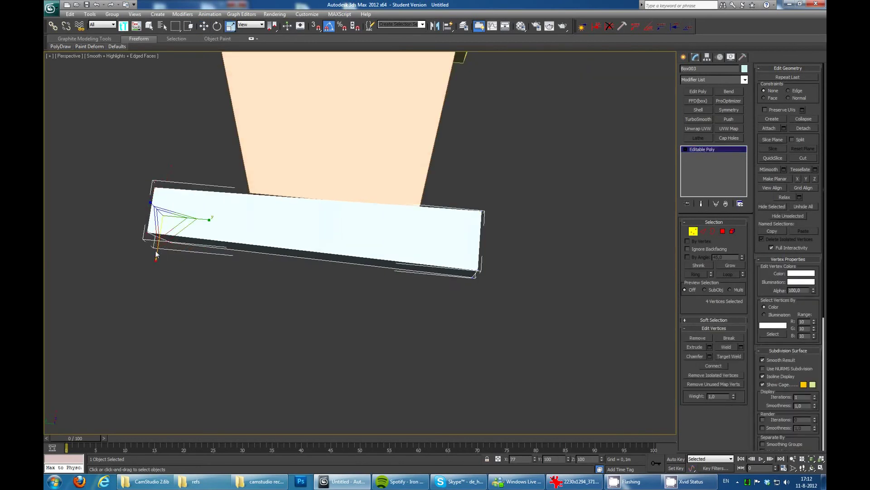
{"action": "mouse_move", "coordinate": [154, 218]}
{"action": "middle_mouse_down", "text": "alt"}
{"action": "mouse_move", "coordinate": [401, 229]}
{"action": "mouse_move", "coordinate": [433, 203]}
{"action": "middle_mouse_up", "text": "alt"}
- Move the bar's tip vertices to taper and angle its end downward
{"action": "key", "text": "w"}
{"action": "left_click_drag", "start_coordinate": [433, 203], "coordinate": [359, 299]}
{"action": "left_click_drag", "start_coordinate": [399, 218], "coordinate": [390, 268]}
{"action": "key", "text": "w"}
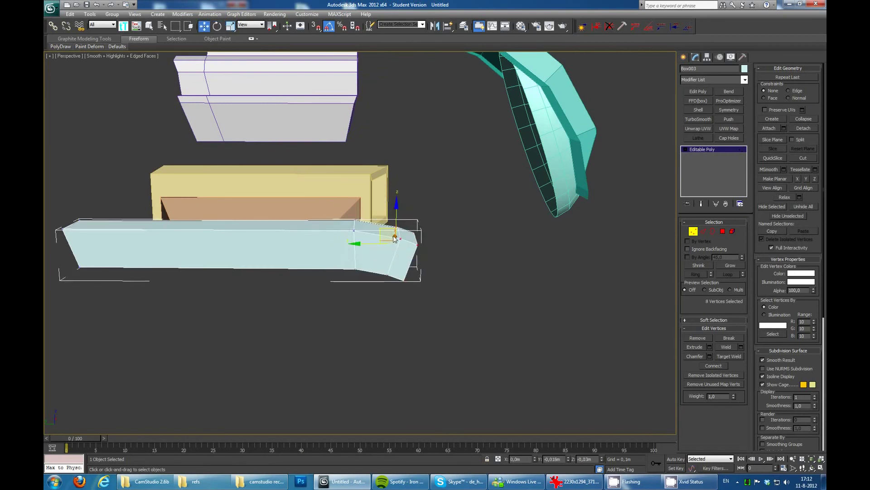
{"action": "middle_click_drag", "start_coordinate": [390, 267], "coordinate": [391, 285], "text": "alt"}
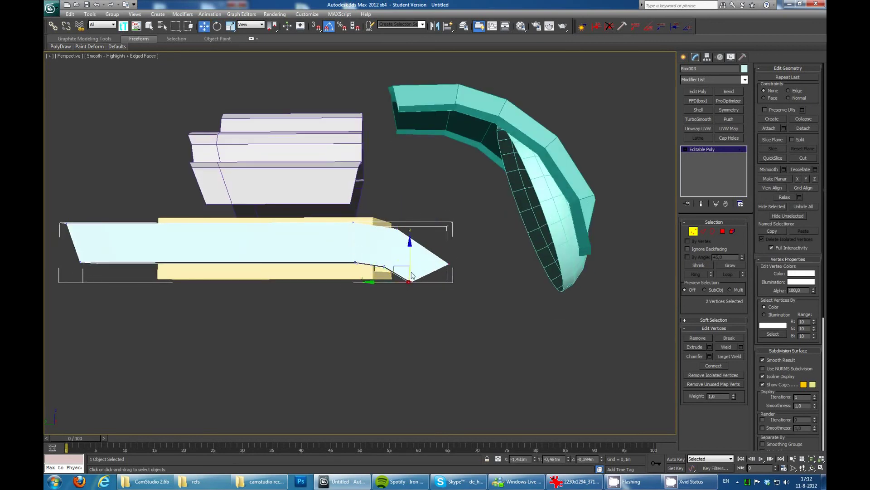
- Orbit to inspect the tapered end and check faces on the bar
{"action": "middle_click_drag", "start_coordinate": [430, 262], "coordinate": [408, 244], "text": "alt"}
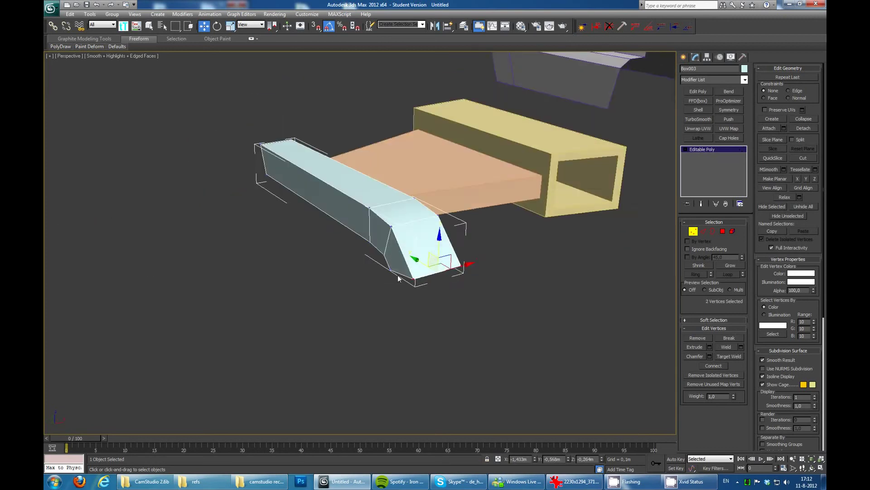
{"action": "scroll", "coordinate": [399, 230], "scroll_direction": "up", "scroll_amount": 5}
{"action": "scroll", "coordinate": [443, 234], "scroll_direction": "down", "scroll_amount": 4}
{"action": "mouse_move", "coordinate": [503, 201]}
{"action": "middle_mouse_down", "text": "alt"}
{"action": "mouse_move", "coordinate": [513, 205]}
{"action": "mouse_move", "coordinate": [299, 249]}
{"action": "middle_mouse_up", "text": "alt"}
{"action": "mouse_move", "coordinate": [217, 361]}
{"action": "middle_mouse_down", "text": "alt"}
{"action": "mouse_move", "coordinate": [513, 222]}
{"action": "mouse_move", "coordinate": [502, 230]}
{"action": "middle_mouse_up", "text": "alt"}
{"action": "key", "text": "4"}
{"action": "left_click", "coordinate": [411, 251]}
{"action": "middle_click_drag", "start_coordinate": [410, 250], "coordinate": [290, 194], "text": "alt"}
{"action": "left_click", "coordinate": [291, 194]}
{"action": "key", "text": "4"}
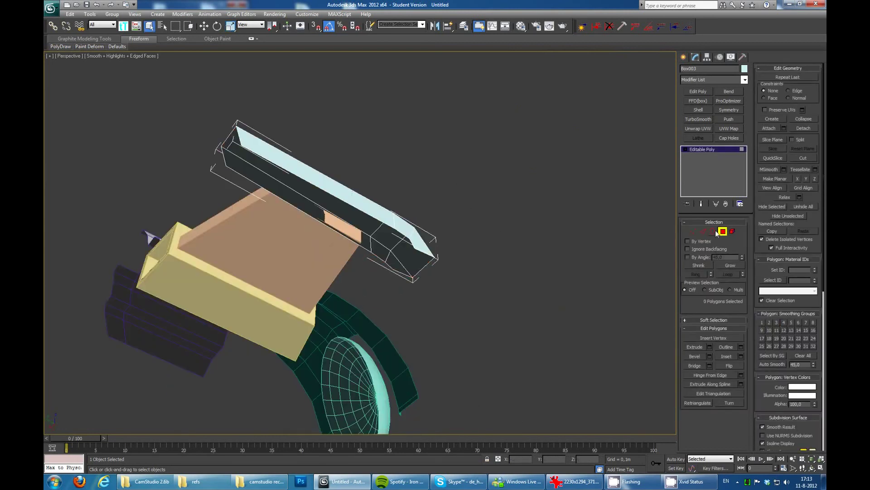
- Revisit the bar's vertices, then deselect everything and view all parts
{"action": "left_click", "coordinate": [408, 222]}
{"action": "mouse_move", "coordinate": [408, 222]}
{"action": "middle_mouse_down", "text": "alt"}
{"action": "mouse_move", "coordinate": [438, 233]}
{"action": "mouse_move", "coordinate": [313, 189]}
{"action": "mouse_move", "coordinate": [358, 175]}
{"action": "mouse_move", "coordinate": [374, 327]}
{"action": "mouse_move", "coordinate": [423, 235]}
{"action": "mouse_move", "coordinate": [382, 298]}
{"action": "middle_mouse_up", "text": "alt"}
{"action": "left_click", "coordinate": [400, 229]}
{"action": "key", "text": "1"}
{"action": "key", "text": "w"}
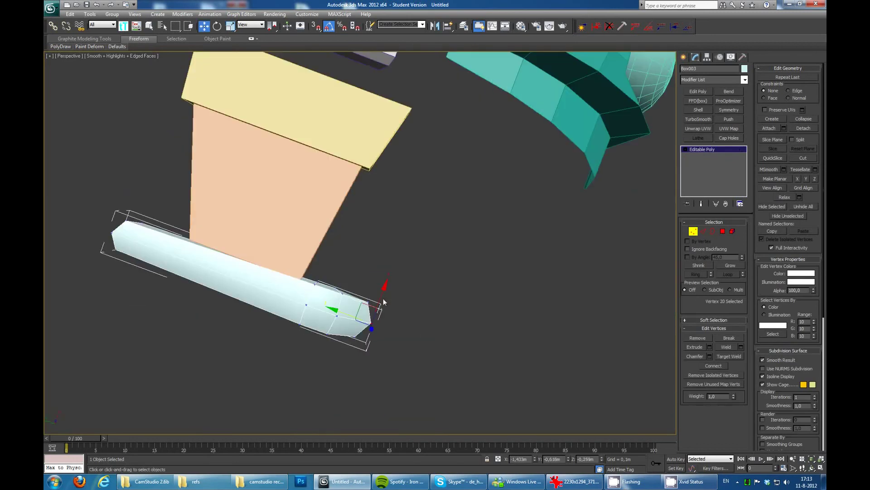
{"action": "left_click", "coordinate": [693, 228]}
{"action": "left_click", "coordinate": [523, 197]}
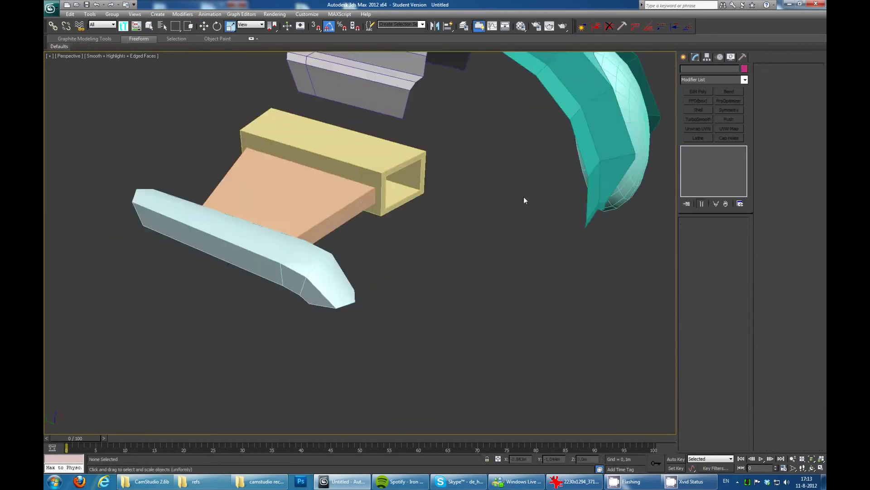
{"action": "mouse_move", "coordinate": [523, 197]}
{"action": "middle_mouse_down", "text": "alt"}
{"action": "mouse_move", "coordinate": [505, 173]}
{"action": "mouse_move", "coordinate": [475, 197]}
{"action": "mouse_move", "coordinate": [527, 146]}
{"action": "middle_mouse_up", "text": "alt"}
- Create a cylinder right of the parts and tip it onto its side
{"action": "left_click", "coordinate": [683, 57]}
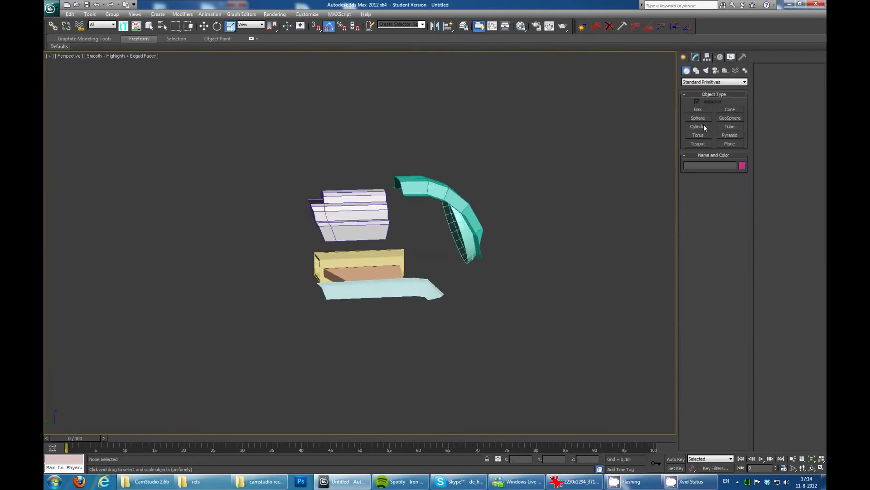
{"action": "left_click", "coordinate": [699, 126]}
{"action": "left_click_drag", "start_coordinate": [564, 274], "coordinate": [621, 276]}
{"action": "left_click", "coordinate": [578, 217]}
{"action": "key", "text": "e"}
{"action": "mouse_move", "coordinate": [528, 248]}
{"action": "left_mouse_down"}
{"action": "mouse_move", "coordinate": [526, 300]}
{"action": "mouse_move", "coordinate": [340, 195]}
{"action": "mouse_move", "coordinate": [272, 244]}
{"action": "left_mouse_up"}
- Frame the cylinder and scale it down uniformly
{"action": "key", "text": "w"}
{"action": "key", "text": "z"}
{"action": "key", "text": "r"}
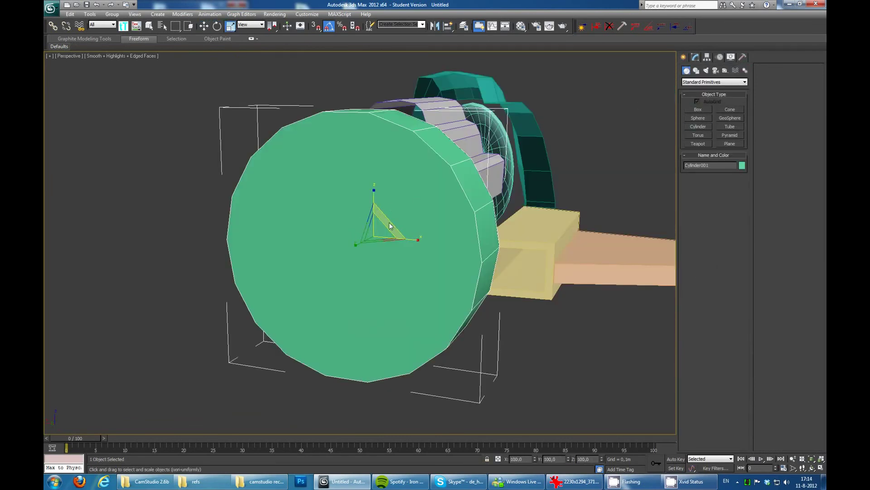
{"action": "left_click_drag", "start_coordinate": [389, 225], "coordinate": [388, 245]}
{"action": "middle_click_drag", "start_coordinate": [389, 245], "coordinate": [369, 237], "text": "alt"}
- Convert the cylinder to Editable Poly and select its end cap
{"action": "left_click", "coordinate": [696, 57]}
{"action": "key", "text": "4"}
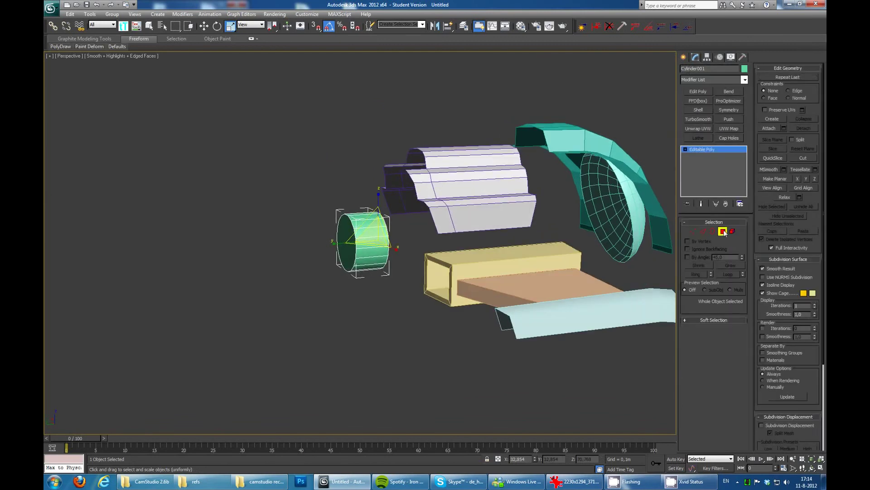
{"action": "left_click", "coordinate": [347, 245]}
{"action": "key", "text": "z"}
{"action": "key", "text": "4"}
{"action": "key", "text": "w"}
{"action": "scroll", "coordinate": [294, 245], "scroll_direction": "down", "scroll_amount": 5}
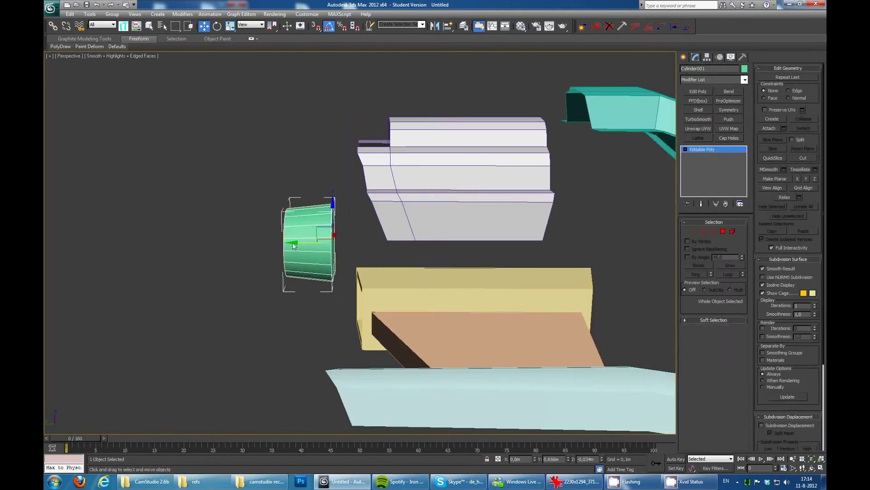
{"action": "scroll", "coordinate": [305, 242], "scroll_direction": "down", "scroll_amount": 4}
- Orbit to a three-quarter view, check the grey stepped block's vertices, then deselect
{"action": "left_click", "coordinate": [461, 212]}
{"action": "mouse_move", "coordinate": [304, 243]}
{"action": "middle_mouse_down", "text": "alt"}
{"action": "mouse_move", "coordinate": [460, 212]}
{"action": "mouse_move", "coordinate": [311, 145]}
{"action": "mouse_move", "coordinate": [418, 86]}
{"action": "middle_mouse_up", "text": "alt"}
{"action": "left_click", "coordinate": [311, 145]}
{"action": "key", "text": "1"}
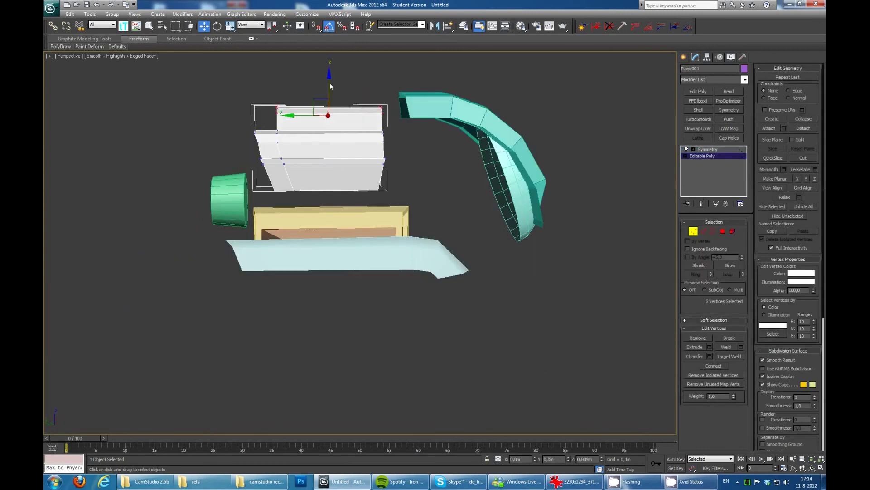
{"action": "mouse_move", "coordinate": [330, 82]}
{"action": "middle_mouse_down", "text": "alt"}
{"action": "mouse_move", "coordinate": [521, 154]}
{"action": "mouse_move", "coordinate": [418, 234]}
{"action": "mouse_move", "coordinate": [454, 211]}
{"action": "mouse_move", "coordinate": [453, 226]}
{"action": "mouse_move", "coordinate": [534, 120]}
{"action": "mouse_move", "coordinate": [516, 134]}
{"action": "middle_mouse_up", "text": "alt"}
{"action": "left_click", "coordinate": [521, 154]}
{"action": "left_click", "coordinate": [453, 226]}
{"action": "left_click", "coordinate": [535, 121]}
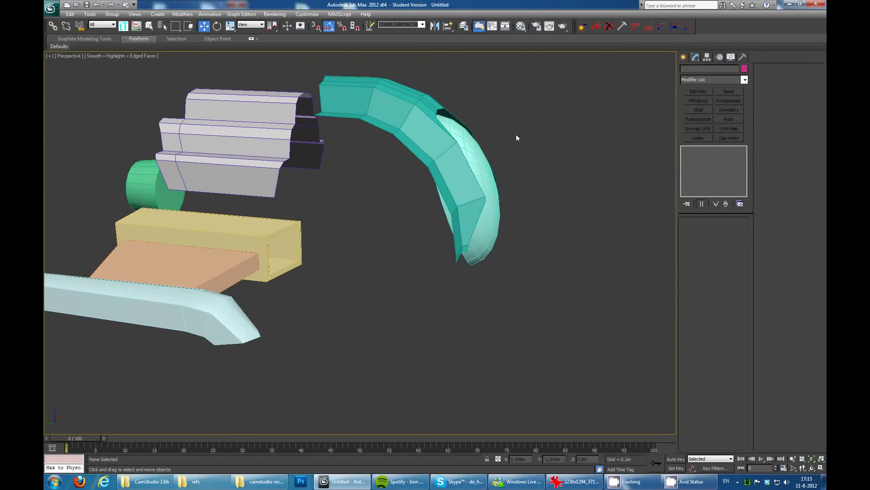
- Create a blue box, convert it to editable poly, and place it between the grey and teal parts
{"action": "key", "text": "b"}
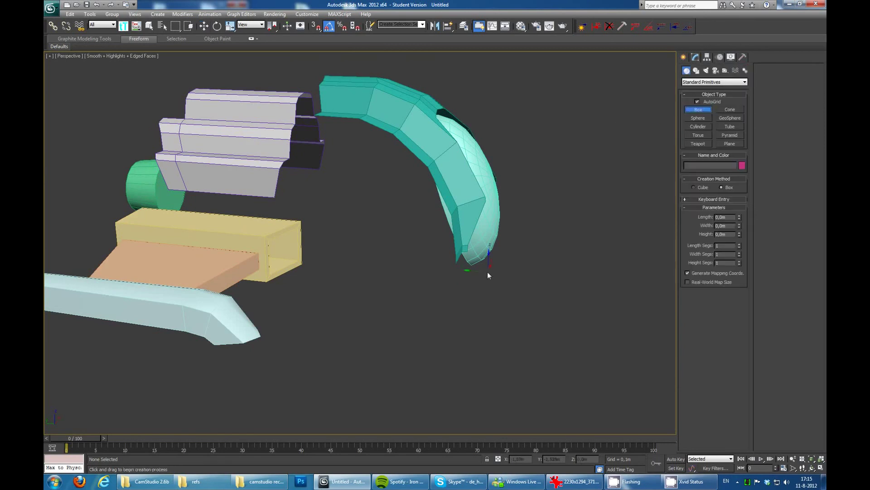
{"action": "left_click", "coordinate": [399, 311]}
{"action": "key", "text": "w"}
{"action": "left_click_drag", "start_coordinate": [390, 259], "coordinate": [339, 185]}
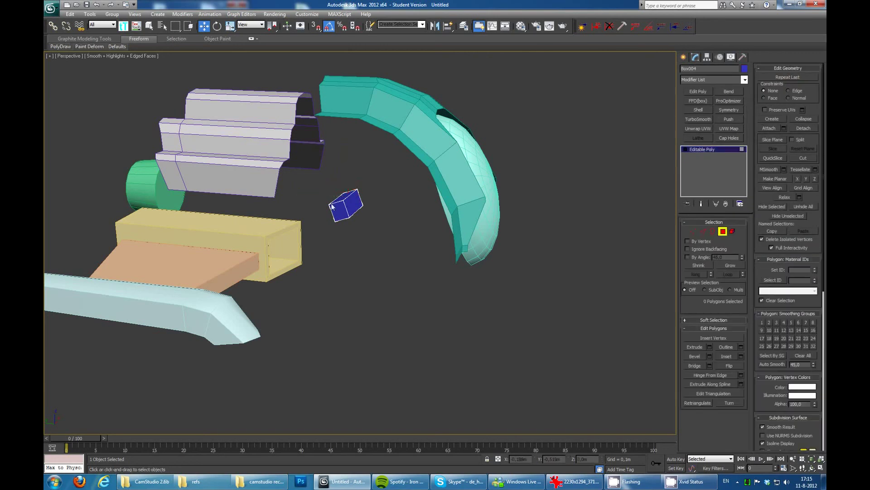
{"action": "key", "text": "z"}
{"action": "scroll", "coordinate": [356, 212], "scroll_direction": "down", "scroll_amount": 10}
{"action": "key", "text": "alt+a"}
{"action": "key", "text": "w"}
{"action": "scroll", "coordinate": [356, 212], "scroll_direction": "up", "scroll_amount": 3}
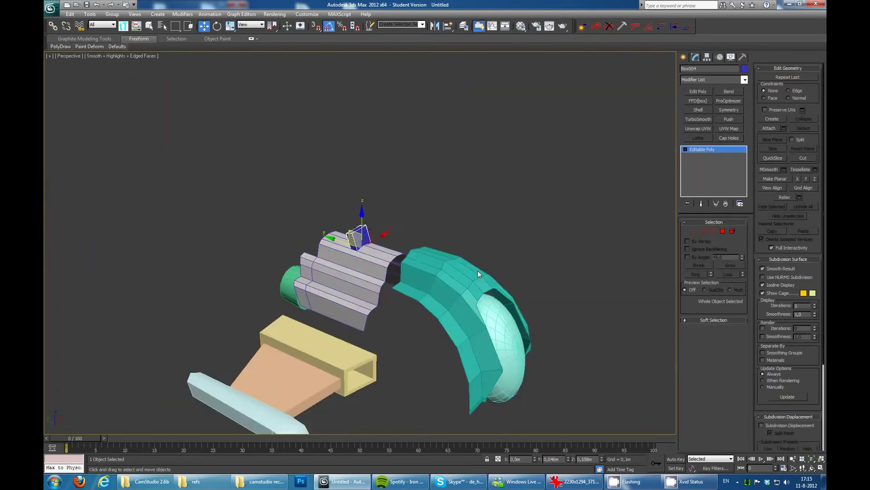
{"action": "left_click_drag", "start_coordinate": [359, 213], "coordinate": [399, 272]}
- Frame the blue box and select all of its faces
{"action": "key", "text": "z"}
{"action": "scroll", "coordinate": [467, 258], "scroll_direction": "down", "scroll_amount": 3}
{"action": "scroll", "coordinate": [464, 253], "scroll_direction": "down", "scroll_amount": 3}
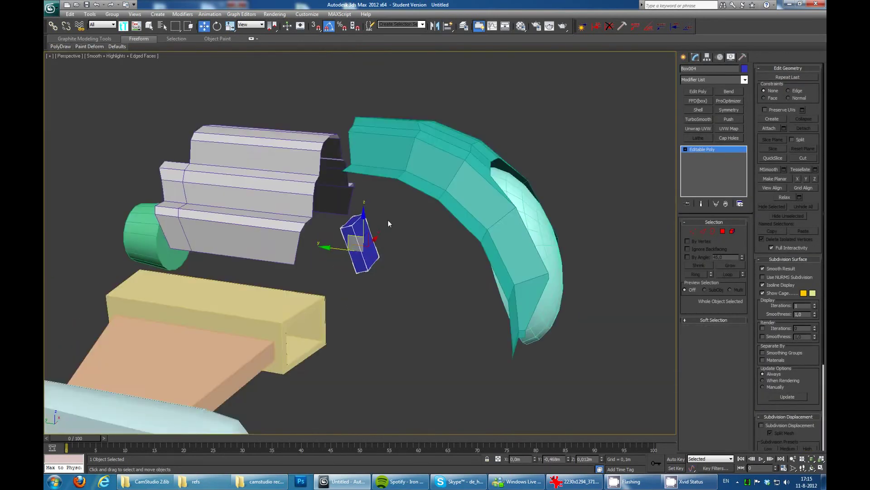
{"action": "middle_click_drag", "start_coordinate": [388, 219], "coordinate": [363, 213], "text": "alt"}
{"action": "key", "text": "4"}
{"action": "key", "text": "ctrl+a"}
{"action": "key", "text": "r"}
{"action": "scroll", "coordinate": [344, 208], "scroll_direction": "up", "scroll_amount": 3}
- Connect the box's four selected edges to add new edge loops
{"action": "key", "text": "2"}
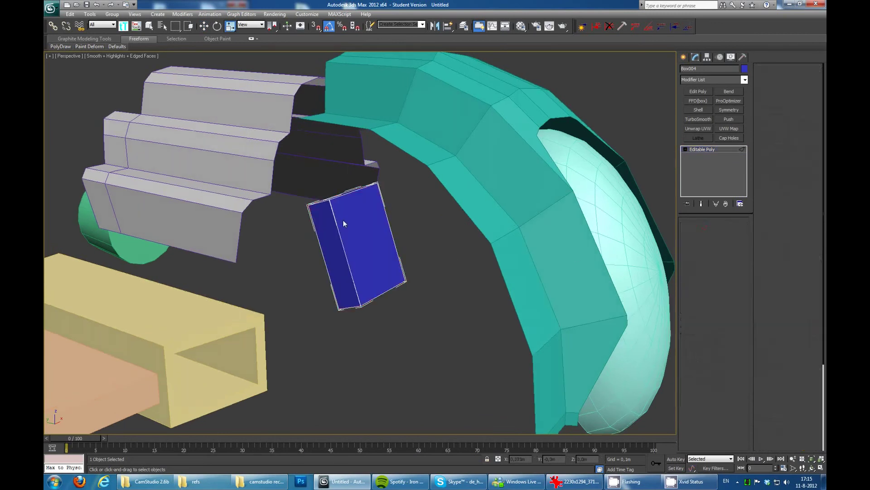
{"action": "key", "text": "w"}
{"action": "right_click", "coordinate": [344, 203]}
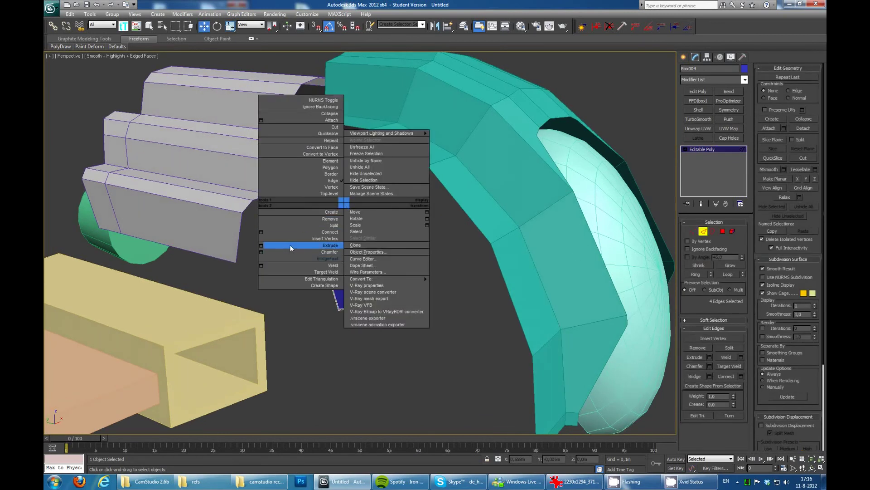
{"action": "left_click", "coordinate": [261, 231]}
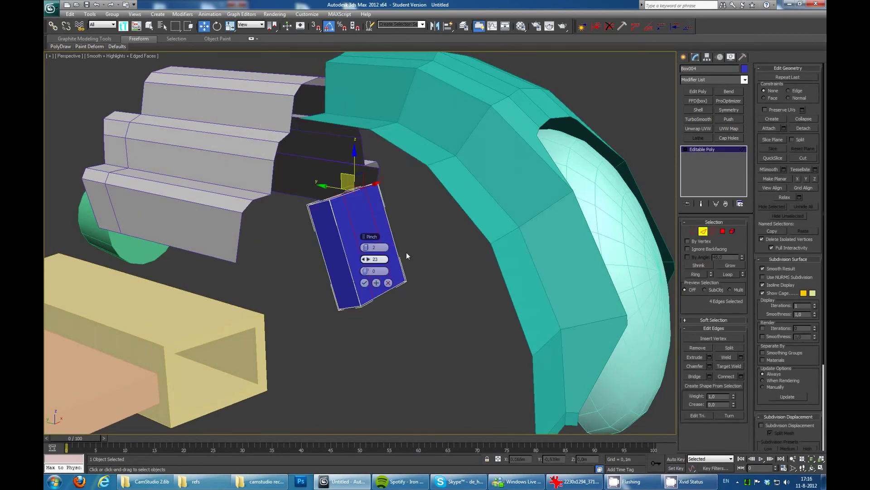
{"action": "right_click", "coordinate": [318, 229]}
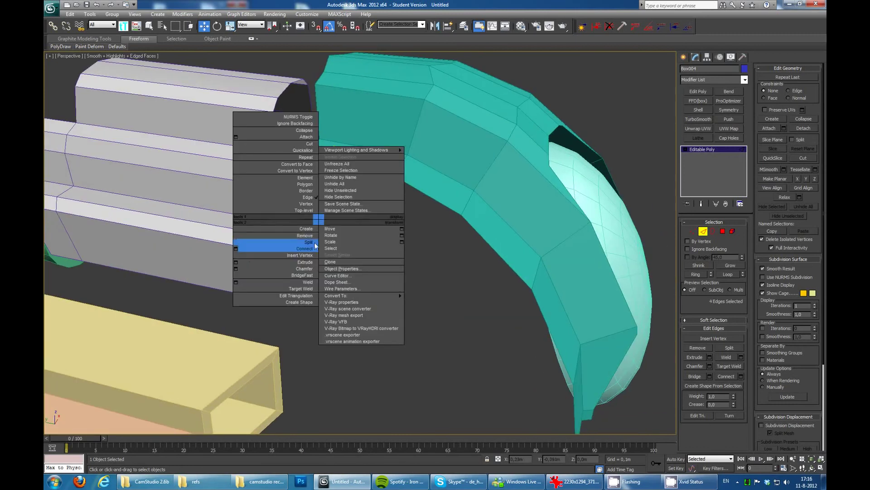
{"action": "left_click", "coordinate": [268, 247]}
{"action": "left_click", "coordinate": [364, 283]}
- Extrude the box's top face upward
{"action": "key", "text": "4"}
{"action": "right_click", "coordinate": [321, 195]}
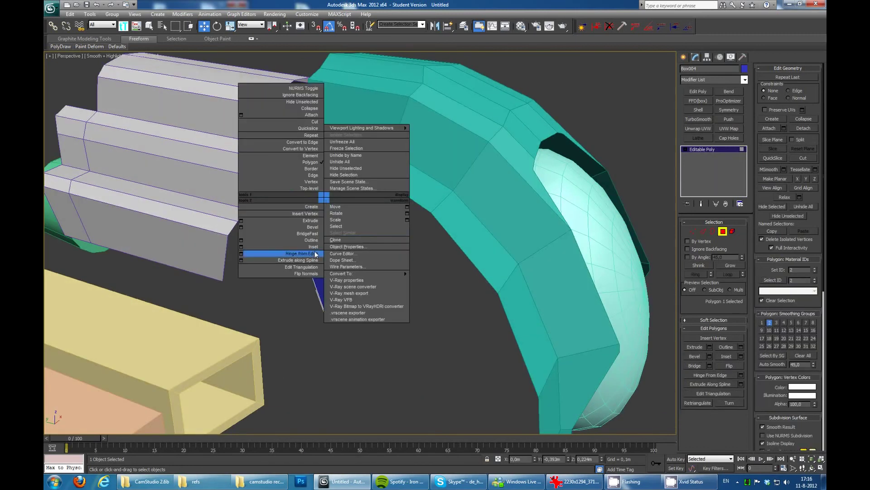
{"action": "left_click", "coordinate": [282, 253]}
{"action": "left_click_drag", "start_coordinate": [327, 182], "coordinate": [377, 237]}
- Rotate the selected bottom faces to bend the blue box into an L shape
{"action": "middle_click_drag", "start_coordinate": [377, 238], "coordinate": [354, 269], "text": "alt"}
{"action": "left_click", "coordinate": [360, 272], "text": "ctrl"}
{"action": "key", "text": "e"}
{"action": "mouse_move", "coordinate": [407, 244]}
{"action": "middle_mouse_down", "text": "alt"}
{"action": "mouse_move", "coordinate": [408, 224]}
{"action": "mouse_move", "coordinate": [356, 229]}
{"action": "middle_mouse_up", "text": "alt"}
{"action": "key", "text": "r"}
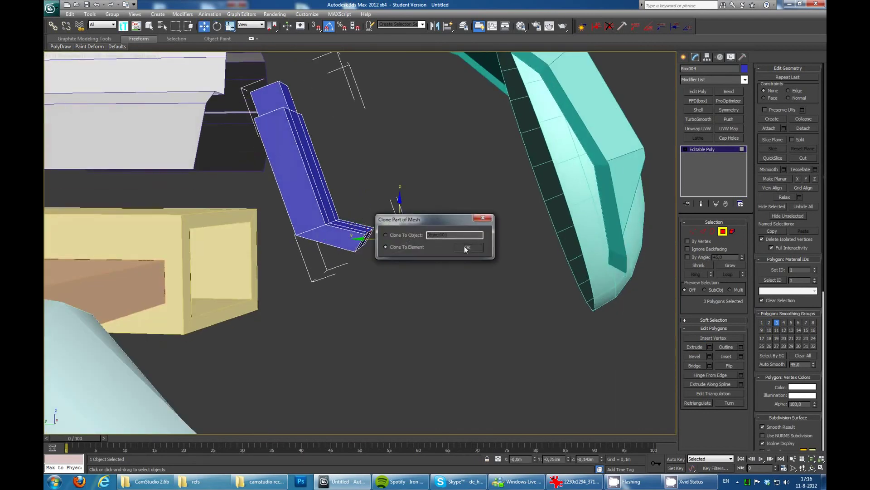
{"action": "right_click", "coordinate": [370, 243]}
{"action": "mouse_move", "coordinate": [396, 194]}
{"action": "middle_mouse_down", "text": "alt"}
{"action": "mouse_move", "coordinate": [369, 242]}
{"action": "mouse_move", "coordinate": [399, 245]}
{"action": "mouse_move", "coordinate": [386, 233]}
{"action": "middle_mouse_up", "text": "alt"}
{"action": "key", "text": "Escape"}
- Check the bent blue piece from several angles, then deselect it
{"action": "left_click", "coordinate": [305, 154]}
{"action": "mouse_move", "coordinate": [325, 180]}
{"action": "middle_mouse_down", "text": "alt"}
{"action": "mouse_move", "coordinate": [414, 176]}
{"action": "mouse_move", "coordinate": [463, 301]}
{"action": "mouse_move", "coordinate": [393, 297]}
{"action": "mouse_move", "coordinate": [405, 261]}
{"action": "middle_mouse_up", "text": "alt"}
{"action": "key", "text": "4"}
{"action": "key", "text": "2"}
{"action": "left_click", "coordinate": [347, 227]}
{"action": "key", "text": "r"}
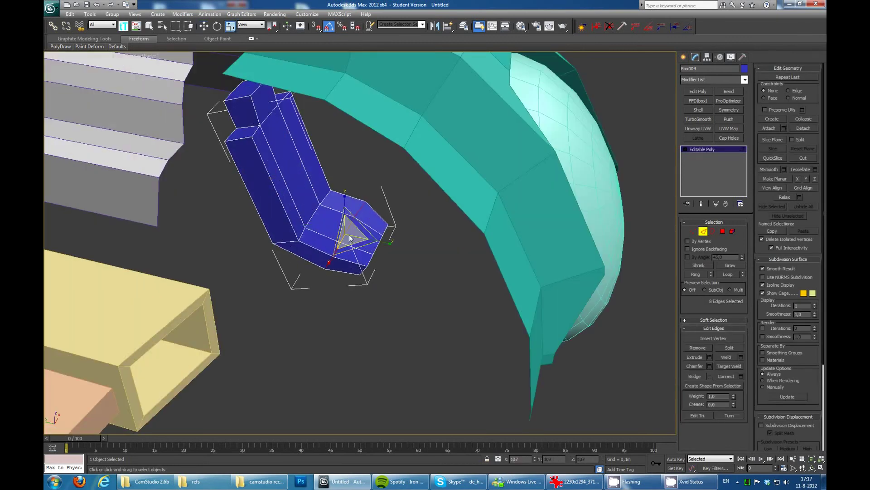
{"action": "middle_click_drag", "start_coordinate": [349, 235], "coordinate": [455, 242], "text": "alt"}
{"action": "left_click", "coordinate": [707, 231]}
{"action": "scroll", "coordinate": [399, 250], "scroll_direction": "down", "scroll_amount": 5}
{"action": "mouse_move", "coordinate": [399, 249]}
{"action": "middle_mouse_down", "text": "alt"}
{"action": "mouse_move", "coordinate": [279, 228]}
{"action": "mouse_move", "coordinate": [295, 201]}
{"action": "mouse_move", "coordinate": [370, 204]}
{"action": "mouse_move", "coordinate": [662, 115]}
{"action": "middle_mouse_up", "text": "alt"}
{"action": "scroll", "coordinate": [295, 201], "scroll_direction": "up", "scroll_amount": 5}
{"action": "left_click", "coordinate": [370, 204]}
{"action": "left_click", "coordinate": [684, 57]}
- Draw a small beige plane near the teal shell and make it editable poly
{"action": "left_click", "coordinate": [729, 144]}
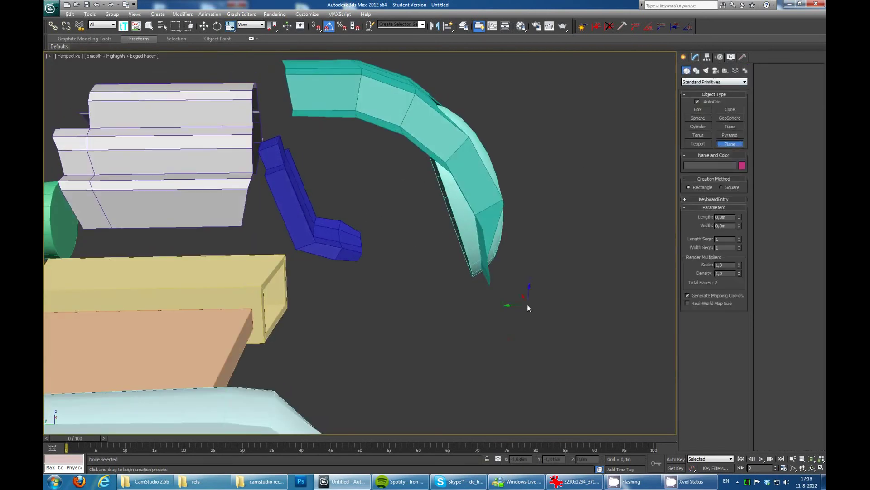
{"action": "middle_click_drag", "start_coordinate": [341, 246], "coordinate": [420, 206], "text": "alt"}
{"action": "right_click", "coordinate": [420, 206]}
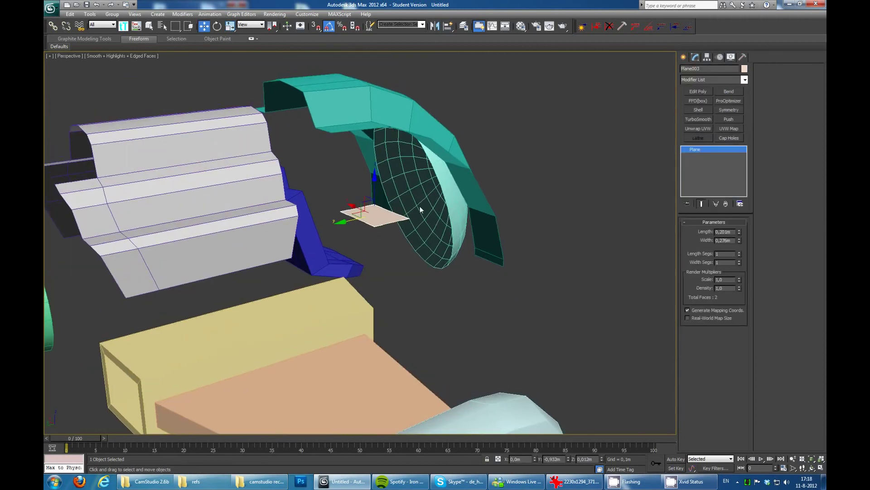
{"action": "key", "text": "2"}
{"action": "key", "text": "w"}
{"action": "left_click", "coordinate": [386, 223]}
{"action": "scroll", "coordinate": [404, 224], "scroll_direction": "up", "scroll_amount": 4}
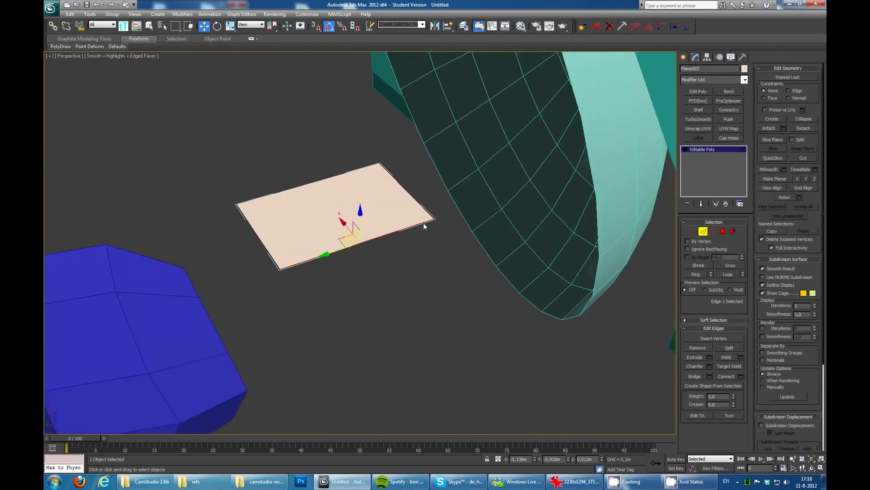
{"action": "scroll", "coordinate": [386, 225], "scroll_direction": "down", "scroll_amount": 2}
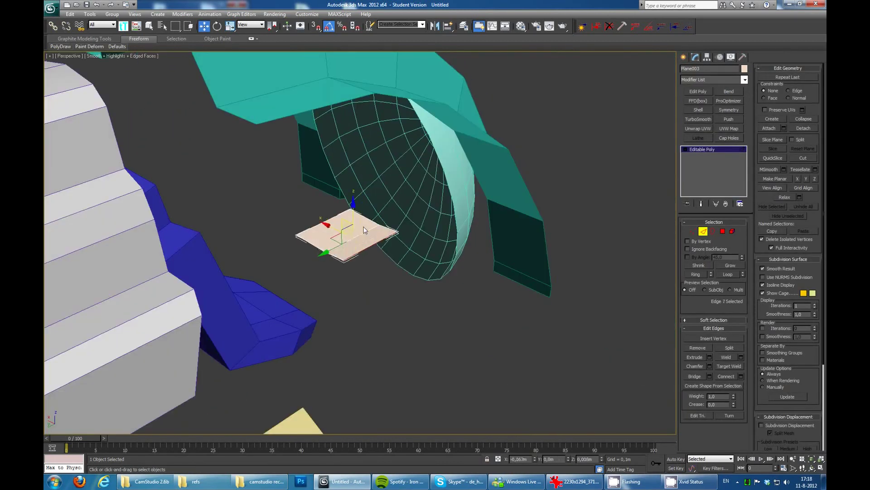
- Extrude the plane's edges downward and toward the teal shell into new faces
{"action": "left_click_drag", "start_coordinate": [365, 248], "coordinate": [375, 293], "text": "shift"}
{"action": "middle_click_drag", "start_coordinate": [375, 293], "coordinate": [383, 286], "text": "alt"}
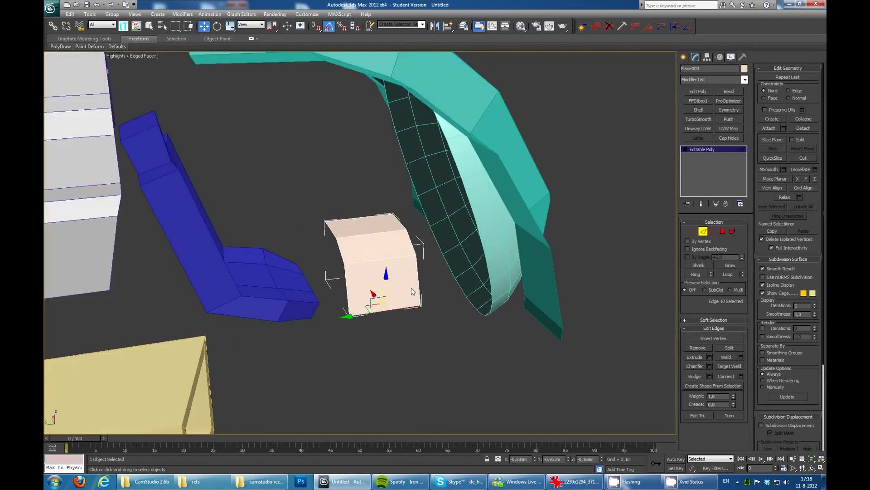
{"action": "left_click_drag", "start_coordinate": [392, 287], "coordinate": [467, 272], "text": "shift"}
{"action": "mouse_move", "coordinate": [467, 272]}
{"action": "middle_mouse_down", "text": "alt"}
{"action": "mouse_move", "coordinate": [517, 259]}
{"action": "mouse_move", "coordinate": [312, 206]}
{"action": "middle_mouse_up", "text": "alt"}
{"action": "key", "text": "r"}
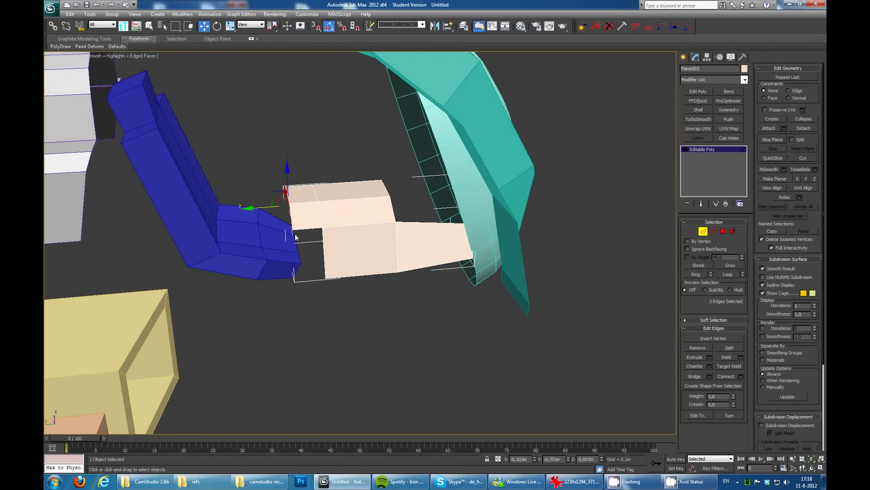
- Adjust the beige strip's vertices, exit vertex mode, zoom out and deselect everything
{"action": "key", "text": "1"}
{"action": "mouse_move", "coordinate": [295, 237]}
{"action": "middle_mouse_down", "text": "alt"}
{"action": "mouse_move", "coordinate": [433, 208]}
{"action": "mouse_move", "coordinate": [372, 194]}
{"action": "mouse_move", "coordinate": [423, 191]}
{"action": "mouse_move", "coordinate": [398, 160]}
{"action": "mouse_move", "coordinate": [468, 230]}
{"action": "mouse_move", "coordinate": [251, 144]}
{"action": "middle_mouse_up", "text": "alt"}
{"action": "key", "text": "r"}
{"action": "left_click", "coordinate": [469, 229]}
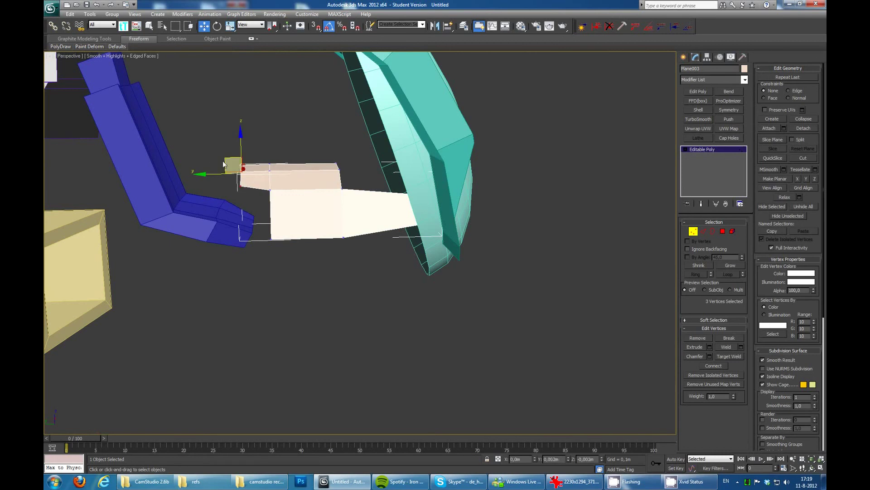
{"action": "key", "text": "1"}
{"action": "mouse_move", "coordinate": [534, 202]}
{"action": "middle_mouse_down", "text": "alt"}
{"action": "mouse_move", "coordinate": [281, 182]}
{"action": "mouse_move", "coordinate": [397, 175]}
{"action": "mouse_move", "coordinate": [460, 187]}
{"action": "middle_mouse_up", "text": "alt"}
{"action": "key", "text": "1"}
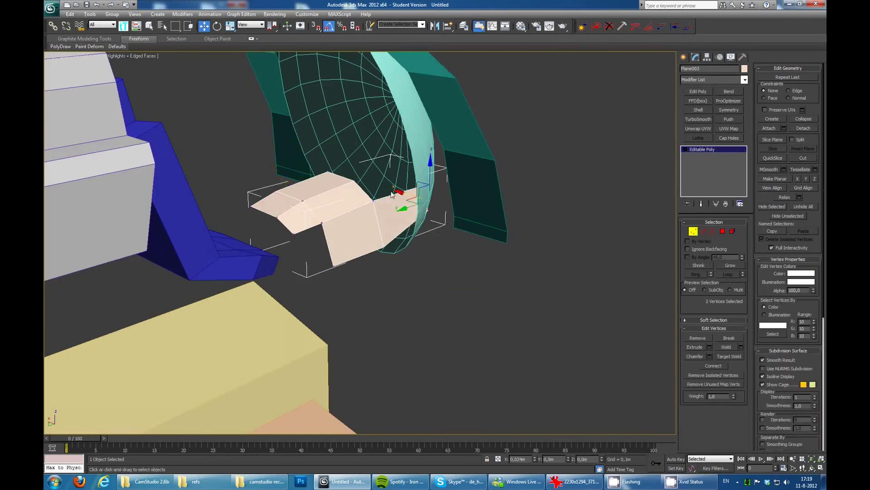
{"action": "mouse_move", "coordinate": [398, 194]}
{"action": "middle_mouse_down", "text": "alt"}
{"action": "mouse_move", "coordinate": [485, 208]}
{"action": "mouse_move", "coordinate": [483, 223]}
{"action": "mouse_move", "coordinate": [436, 209]}
{"action": "mouse_move", "coordinate": [441, 221]}
{"action": "middle_mouse_up", "text": "alt"}
{"action": "left_click", "coordinate": [483, 230]}
- Draw a purple plane below the beige piece
{"action": "scroll", "coordinate": [440, 225], "scroll_direction": "down", "scroll_amount": 4}
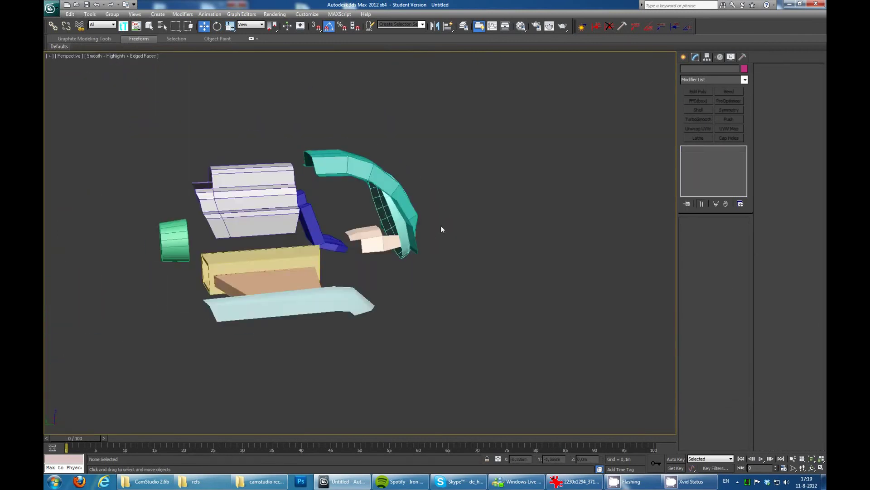
{"action": "scroll", "coordinate": [334, 174], "scroll_direction": "up", "scroll_amount": 5}
{"action": "mouse_move", "coordinate": [333, 174]}
{"action": "middle_mouse_down", "text": "alt"}
{"action": "mouse_move", "coordinate": [407, 154]}
{"action": "mouse_move", "coordinate": [285, 160]}
{"action": "mouse_move", "coordinate": [477, 171]}
{"action": "mouse_move", "coordinate": [548, 195]}
{"action": "mouse_move", "coordinate": [408, 209]}
{"action": "middle_mouse_up", "text": "alt"}
{"action": "scroll", "coordinate": [478, 170], "scroll_direction": "up", "scroll_amount": 2}
{"action": "scroll", "coordinate": [501, 173], "scroll_direction": "up", "scroll_amount": 3}
{"action": "left_click", "coordinate": [684, 57]}
{"action": "left_click", "coordinate": [729, 143]}
{"action": "left_click_drag", "start_coordinate": [373, 231], "coordinate": [439, 325]}
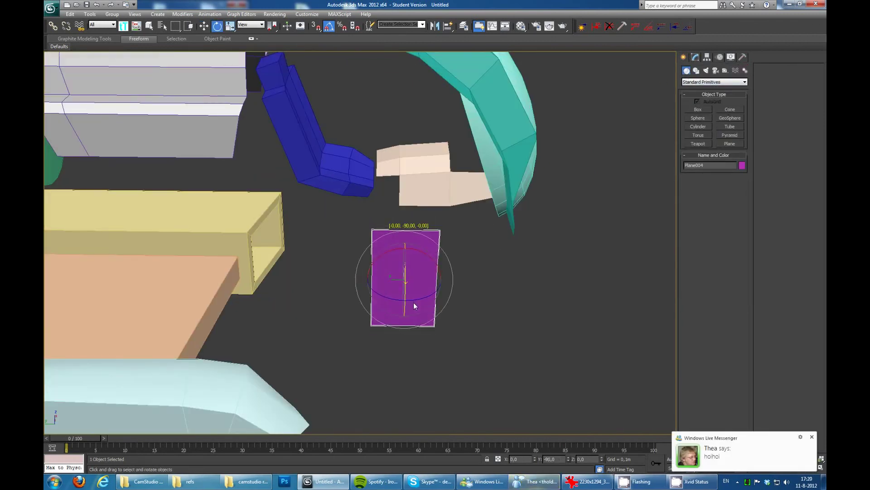
{"action": "key", "text": "w"}
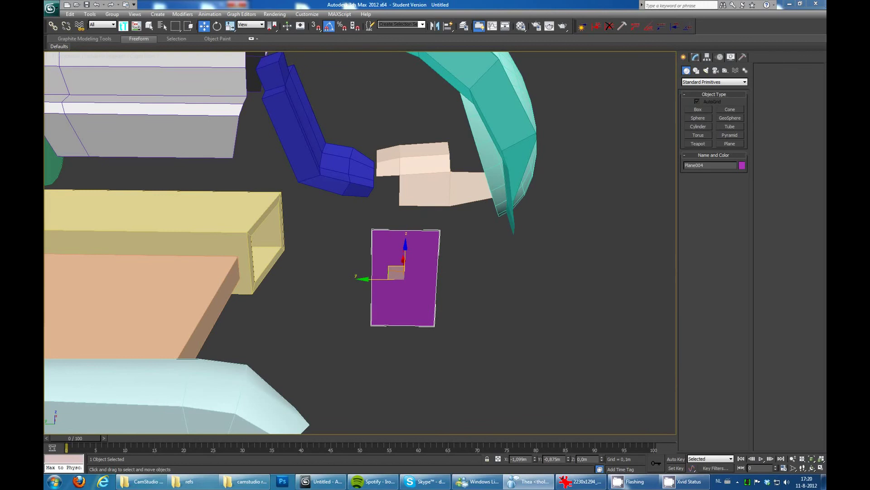
- Extend the purple plane's bottom edge downward into a new face
{"action": "mouse_move", "coordinate": [535, 217]}
{"action": "middle_mouse_down", "text": "alt"}
{"action": "mouse_move", "coordinate": [392, 249]}
{"action": "mouse_move", "coordinate": [398, 240]}
{"action": "middle_mouse_up", "text": "alt"}
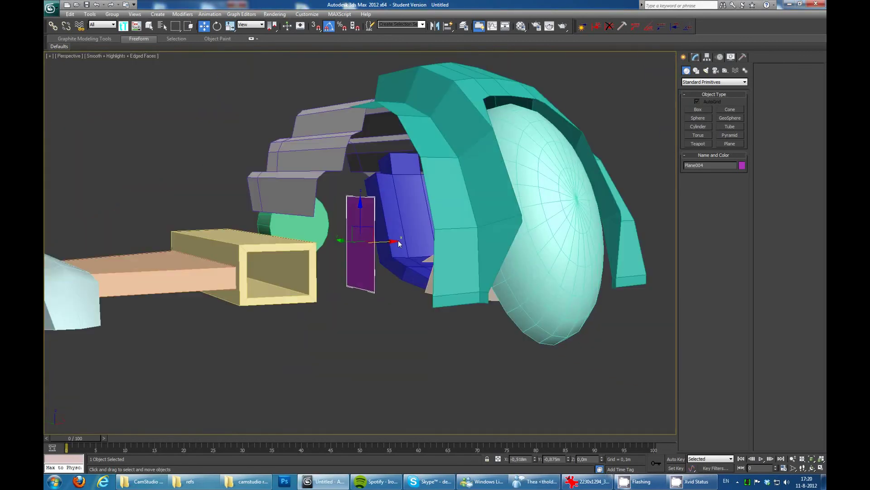
{"action": "mouse_move", "coordinate": [400, 272]}
{"action": "middle_mouse_down", "text": "alt"}
{"action": "mouse_move", "coordinate": [431, 281]}
{"action": "mouse_move", "coordinate": [399, 290]}
{"action": "middle_mouse_up", "text": "alt"}
{"action": "scroll", "coordinate": [408, 290], "scroll_direction": "up", "scroll_amount": 3}
{"action": "key", "text": "2"}
{"action": "left_click_drag", "start_coordinate": [393, 313], "coordinate": [408, 336], "text": "shift"}
{"action": "key", "text": "r"}
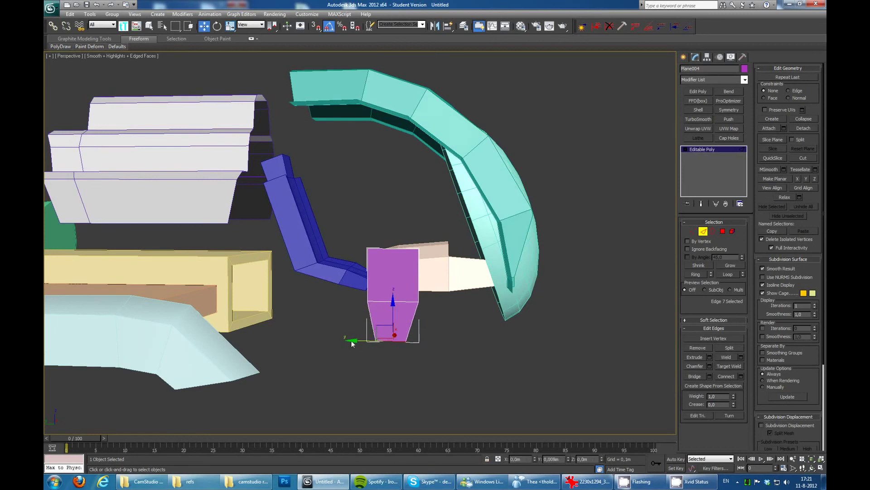
{"action": "mouse_move", "coordinate": [352, 341]}
{"action": "middle_mouse_down", "text": "alt"}
{"action": "mouse_move", "coordinate": [427, 330]}
{"action": "mouse_move", "coordinate": [421, 265]}
{"action": "mouse_move", "coordinate": [398, 248]}
{"action": "middle_mouse_up", "text": "alt"}
{"action": "left_click", "coordinate": [398, 248]}
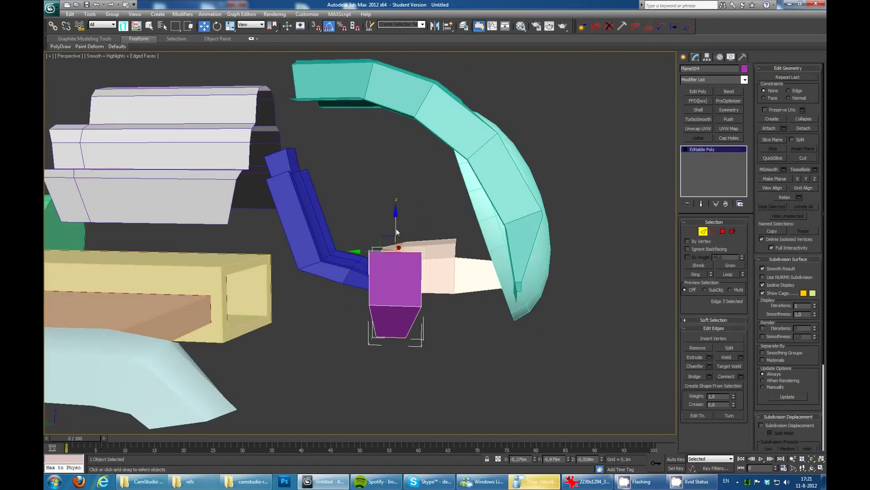
{"action": "mouse_move", "coordinate": [448, 269]}
{"action": "middle_mouse_down", "text": "alt"}
{"action": "mouse_move", "coordinate": [379, 295]}
{"action": "mouse_move", "coordinate": [493, 278]}
{"action": "middle_mouse_up", "text": "alt"}
{"action": "left_click", "coordinate": [493, 278]}
- Move the purple plane into position under the beige piece
{"action": "key", "text": "1"}
{"action": "left_click", "coordinate": [480, 253]}
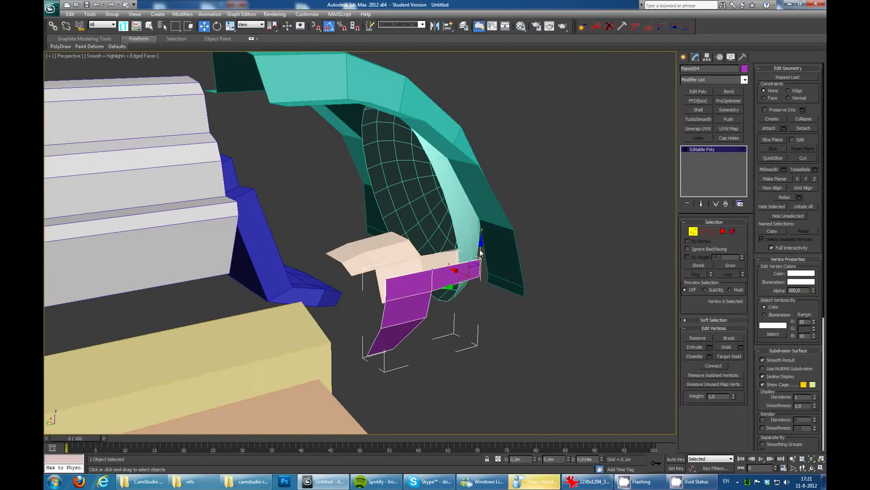
{"action": "key", "text": "1"}
{"action": "key", "text": "w"}
{"action": "left_click_drag", "start_coordinate": [408, 295], "coordinate": [370, 322]}
{"action": "key", "text": "z"}
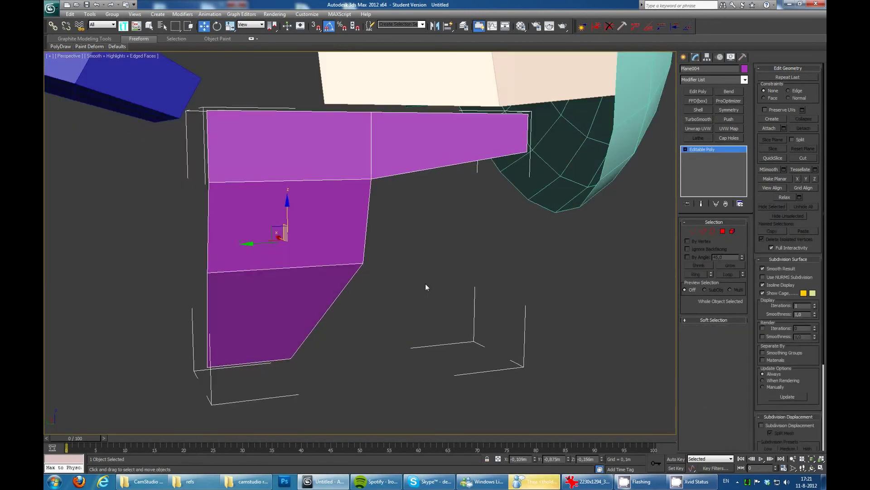
{"action": "mouse_move", "coordinate": [425, 284]}
{"action": "middle_mouse_down", "text": "alt"}
{"action": "mouse_move", "coordinate": [352, 266]}
{"action": "mouse_move", "coordinate": [413, 268]}
{"action": "middle_mouse_up", "text": "alt"}
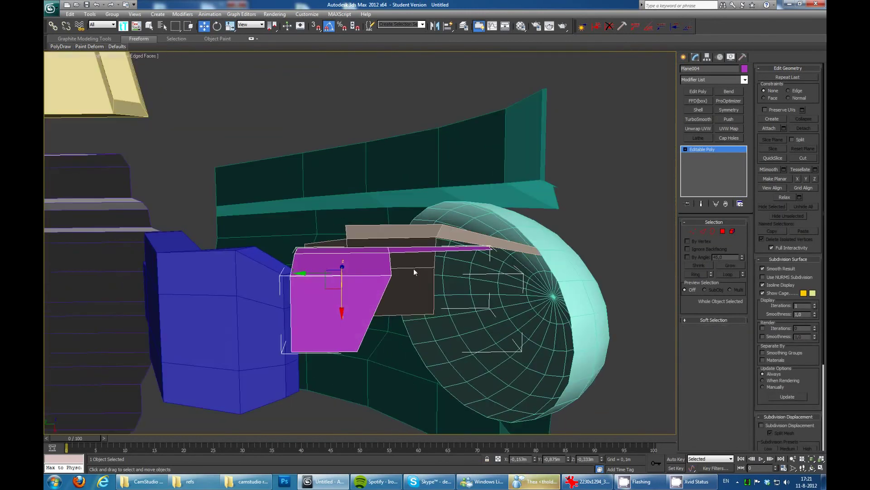
- Adjust the purple panel's vertices, checking it from several angles
{"action": "key", "text": "1"}
{"action": "left_click_drag", "start_coordinate": [377, 238], "coordinate": [393, 290]}
{"action": "mouse_move", "coordinate": [295, 290]}
{"action": "middle_mouse_down", "text": "alt"}
{"action": "mouse_move", "coordinate": [419, 317]}
{"action": "mouse_move", "coordinate": [471, 317]}
{"action": "mouse_move", "coordinate": [437, 311]}
{"action": "mouse_move", "coordinate": [453, 308]}
{"action": "middle_mouse_up", "text": "alt"}
{"action": "left_click", "coordinate": [694, 232]}
{"action": "middle_click_drag", "start_coordinate": [249, 295], "coordinate": [314, 315], "text": "alt"}
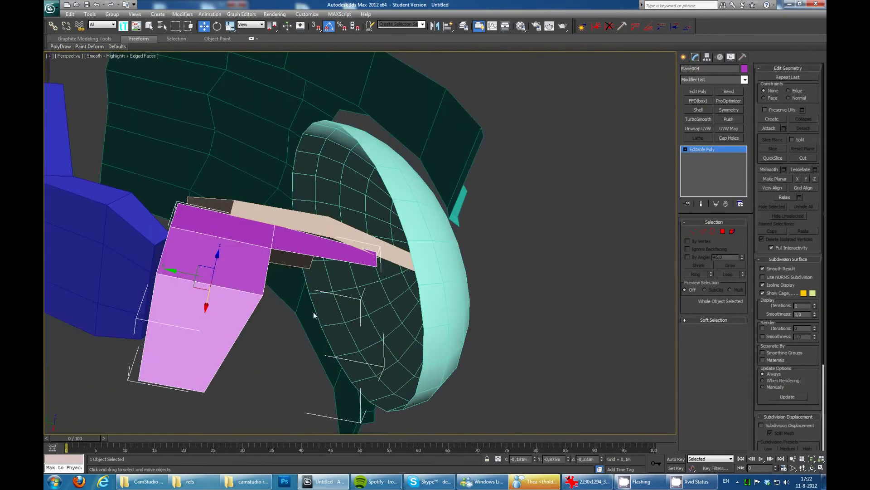
{"action": "key", "text": "1"}
{"action": "mouse_move", "coordinate": [387, 268]}
{"action": "middle_mouse_down", "text": "alt"}
{"action": "mouse_move", "coordinate": [360, 308]}
{"action": "mouse_move", "coordinate": [416, 336]}
{"action": "mouse_move", "coordinate": [609, 229]}
{"action": "mouse_move", "coordinate": [315, 273]}
{"action": "mouse_move", "coordinate": [319, 255]}
{"action": "middle_mouse_up", "text": "alt"}
{"action": "key", "text": "1"}
{"action": "key", "text": "2"}
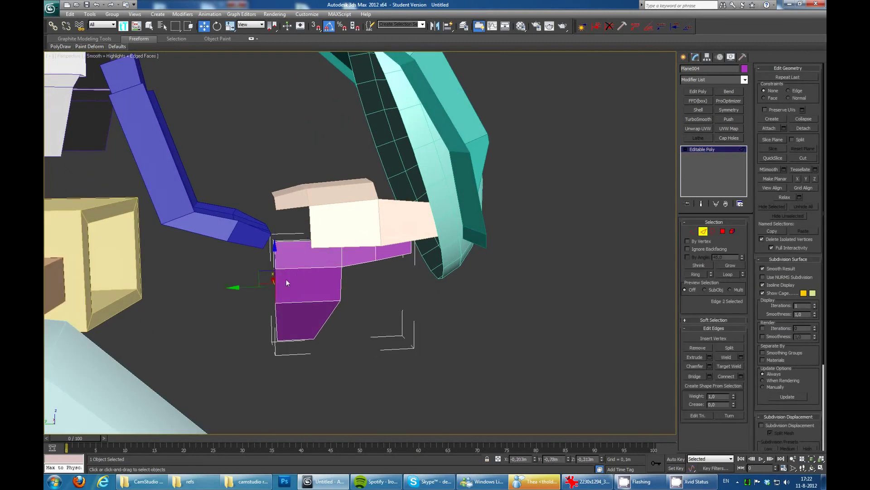
{"action": "mouse_move", "coordinate": [254, 261]}
{"action": "middle_mouse_down", "text": "alt"}
{"action": "mouse_move", "coordinate": [310, 278]}
{"action": "mouse_move", "coordinate": [299, 244]}
{"action": "mouse_move", "coordinate": [333, 262]}
{"action": "mouse_move", "coordinate": [294, 301]}
{"action": "mouse_move", "coordinate": [168, 317]}
{"action": "mouse_move", "coordinate": [366, 266]}
{"action": "mouse_move", "coordinate": [288, 279]}
{"action": "middle_mouse_up", "text": "alt"}
{"action": "key", "text": "4"}
{"action": "key", "text": "2"}
{"action": "key", "text": "1"}
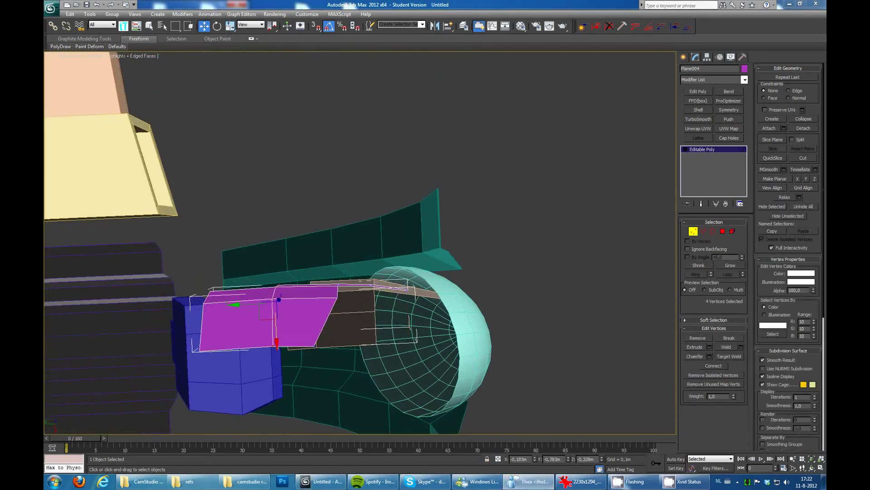
- Draw the base of a flat pale box below the purple piece
{"action": "mouse_move", "coordinate": [317, 272]}
{"action": "middle_mouse_down", "text": "alt"}
{"action": "mouse_move", "coordinate": [345, 227]}
{"action": "mouse_move", "coordinate": [318, 254]}
{"action": "mouse_move", "coordinate": [435, 191]}
{"action": "mouse_move", "coordinate": [396, 171]}
{"action": "mouse_move", "coordinate": [343, 187]}
{"action": "middle_mouse_up", "text": "alt"}
{"action": "left_click", "coordinate": [445, 182]}
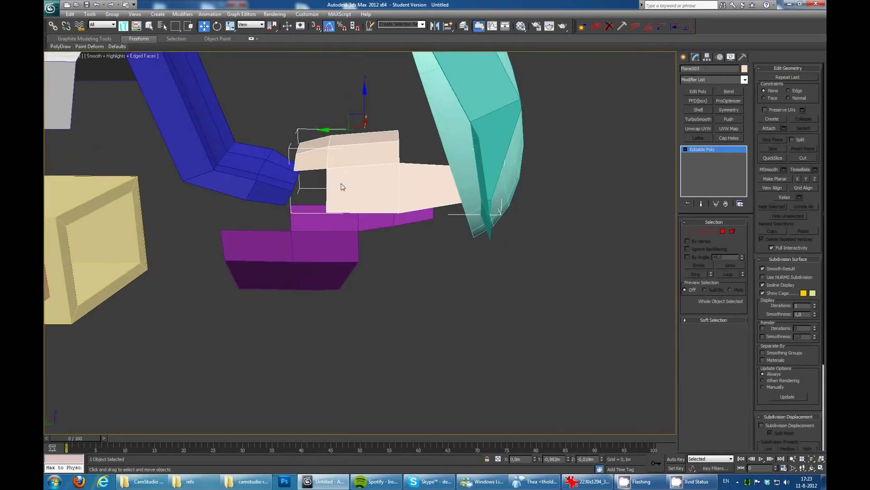
{"action": "mouse_move", "coordinate": [529, 151]}
{"action": "middle_mouse_down", "text": "alt"}
{"action": "mouse_move", "coordinate": [406, 182]}
{"action": "mouse_move", "coordinate": [314, 179]}
{"action": "mouse_move", "coordinate": [219, 307]}
{"action": "middle_mouse_up", "text": "alt"}
{"action": "left_click_drag", "start_coordinate": [219, 307], "coordinate": [312, 357]}
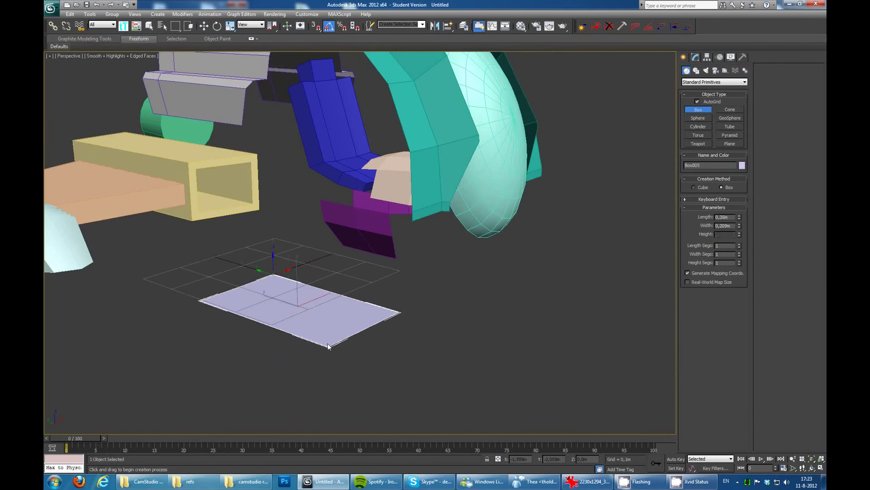
- Set the new box's height and convert it to Editable Poly
{"action": "left_click", "coordinate": [364, 241]}
{"action": "right_click", "coordinate": [354, 219]}
{"action": "middle_click_drag", "start_coordinate": [355, 218], "coordinate": [303, 214], "text": "alt"}
{"action": "left_click", "coordinate": [303, 214]}
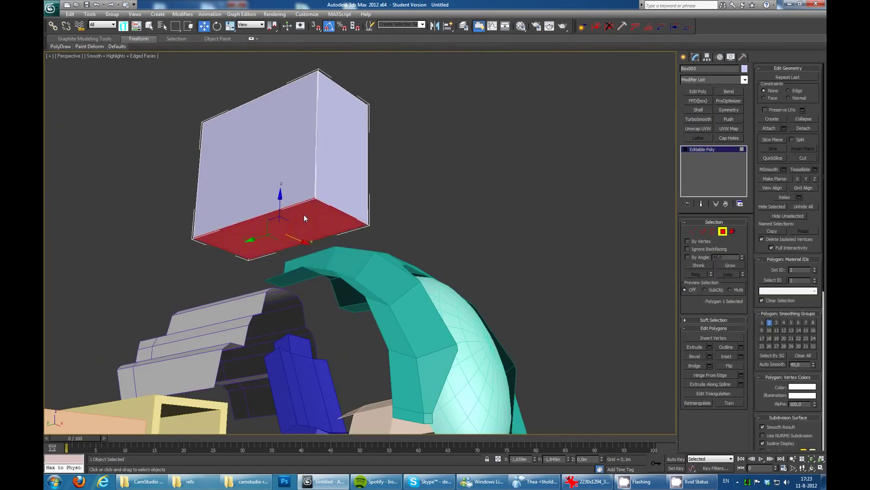
{"action": "right_click", "coordinate": [303, 214]}
{"action": "middle_click_drag", "start_coordinate": [319, 186], "coordinate": [352, 216], "text": "alt"}
- Move the box's top vertices inward to taper its upper edge
{"action": "key", "text": "1"}
{"action": "left_click_drag", "start_coordinate": [352, 216], "coordinate": [327, 191]}
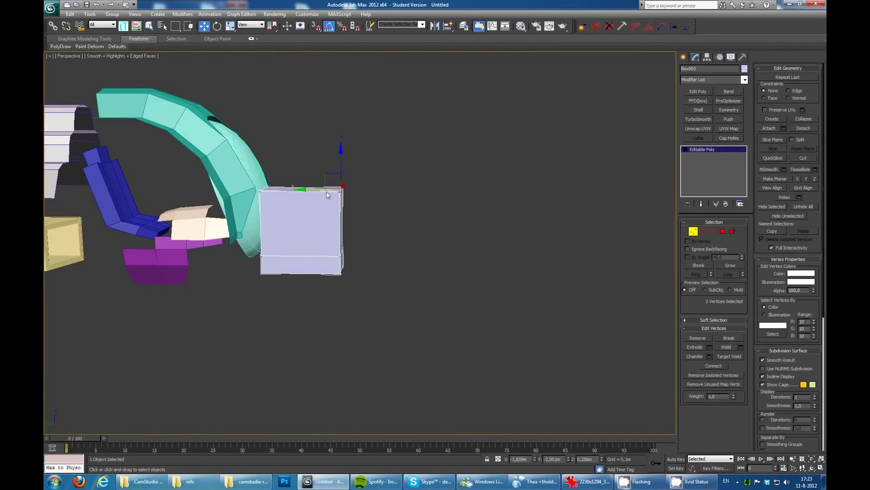
{"action": "middle_click_drag", "start_coordinate": [339, 205], "coordinate": [272, 226], "text": "alt"}
{"action": "left_click_drag", "start_coordinate": [267, 254], "coordinate": [240, 240], "text": "ctrl"}
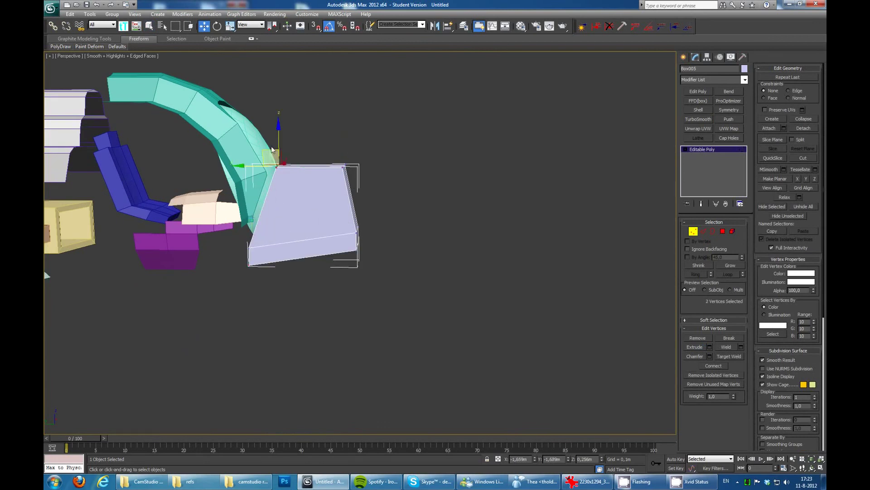
{"action": "mouse_move", "coordinate": [272, 150]}
{"action": "middle_mouse_down", "text": "alt"}
{"action": "mouse_move", "coordinate": [442, 203]}
{"action": "mouse_move", "coordinate": [431, 208]}
{"action": "middle_mouse_up", "text": "alt"}
{"action": "scroll", "coordinate": [431, 208], "scroll_direction": "up", "scroll_amount": 3}
{"action": "key", "text": "ctrl+d"}
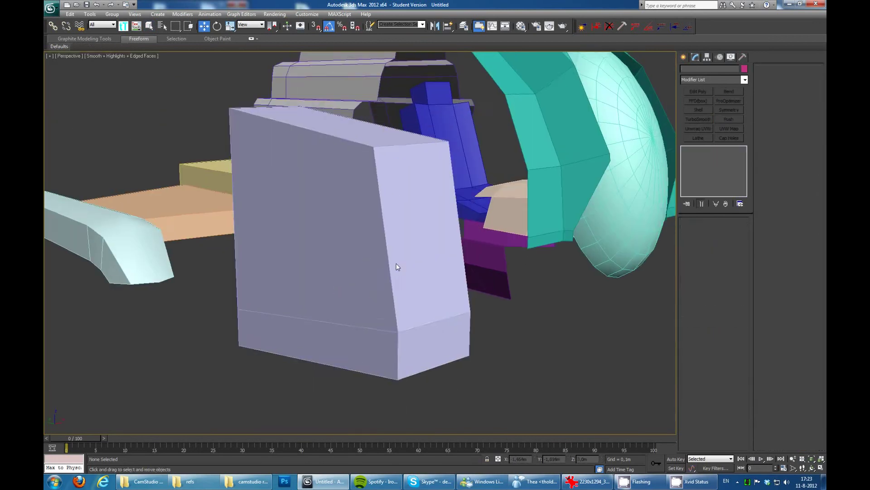
{"action": "scroll", "coordinate": [397, 267], "scroll_direction": "down", "scroll_amount": 3}
- Inset a polygon on the pale box using the quad menu
{"action": "left_click", "coordinate": [366, 237]}
{"action": "left_click", "coordinate": [723, 231]}
{"action": "middle_click_drag", "start_coordinate": [399, 254], "coordinate": [437, 260], "text": "alt"}
{"action": "right_click", "coordinate": [395, 255]}
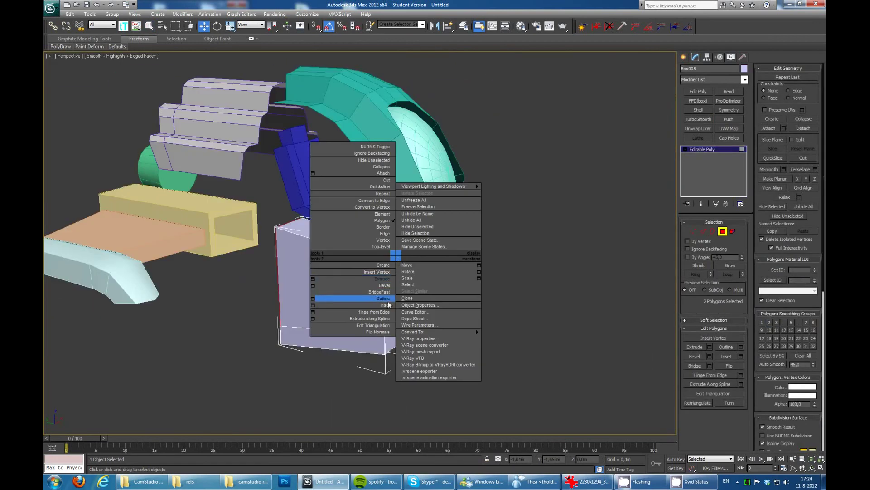
{"action": "left_click", "coordinate": [389, 304]}
{"action": "right_click", "coordinate": [385, 284]}
{"action": "mouse_move", "coordinate": [385, 283]}
{"action": "middle_mouse_down", "text": "alt"}
{"action": "mouse_move", "coordinate": [437, 278]}
{"action": "mouse_move", "coordinate": [325, 327]}
{"action": "mouse_move", "coordinate": [335, 299]}
{"action": "middle_mouse_up", "text": "alt"}
{"action": "key", "text": "6"}
- Zoom in on the inset, select one box face, then deselect the box
{"action": "scroll", "coordinate": [338, 293], "scroll_direction": "up", "scroll_amount": 3}
{"action": "scroll", "coordinate": [339, 289], "scroll_direction": "up", "scroll_amount": 2}
{"action": "scroll", "coordinate": [339, 288], "scroll_direction": "up", "scroll_amount": 1}
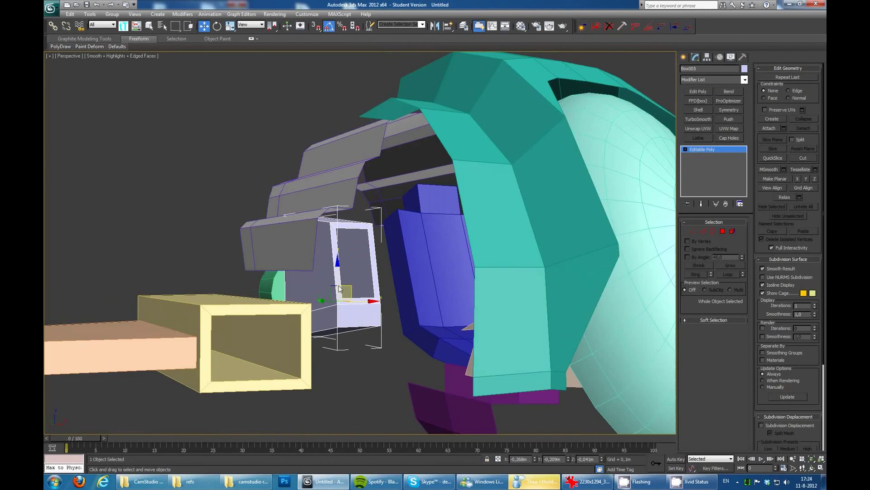
{"action": "scroll", "coordinate": [339, 289], "scroll_direction": "down", "scroll_amount": 5}
{"action": "scroll", "coordinate": [327, 247], "scroll_direction": "up", "scroll_amount": 3}
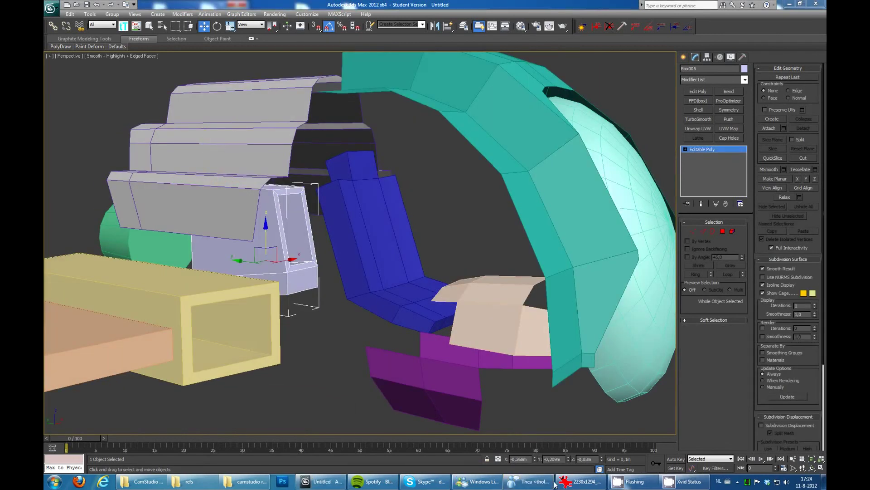
{"action": "mouse_move", "coordinate": [336, 224]}
{"action": "middle_mouse_down", "text": "alt"}
{"action": "mouse_move", "coordinate": [421, 302]}
{"action": "mouse_move", "coordinate": [393, 186]}
{"action": "mouse_move", "coordinate": [284, 298]}
{"action": "mouse_move", "coordinate": [354, 306]}
{"action": "mouse_move", "coordinate": [454, 235]}
{"action": "mouse_move", "coordinate": [448, 222]}
{"action": "mouse_move", "coordinate": [472, 208]}
{"action": "mouse_move", "coordinate": [544, 226]}
{"action": "middle_mouse_up", "text": "alt"}
{"action": "key", "text": "4"}
{"action": "left_click", "coordinate": [283, 301]}
{"action": "key", "text": "ctrl+d"}
{"action": "scroll", "coordinate": [454, 235], "scroll_direction": "down", "scroll_amount": 5}
- Select the teal arc Plane002 at vertex level and its Symmetry modifier
{"action": "left_click", "coordinate": [467, 211]}
{"action": "key", "text": "1"}
{"action": "left_click", "coordinate": [390, 200]}
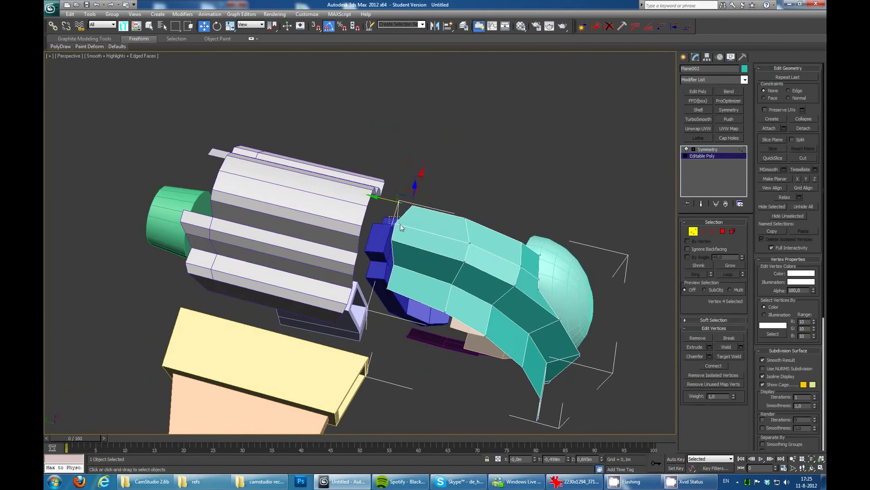
{"action": "middle_click_drag", "start_coordinate": [390, 200], "coordinate": [422, 205], "text": "alt"}
{"action": "middle_click_drag", "start_coordinate": [393, 190], "coordinate": [435, 227], "text": "alt"}
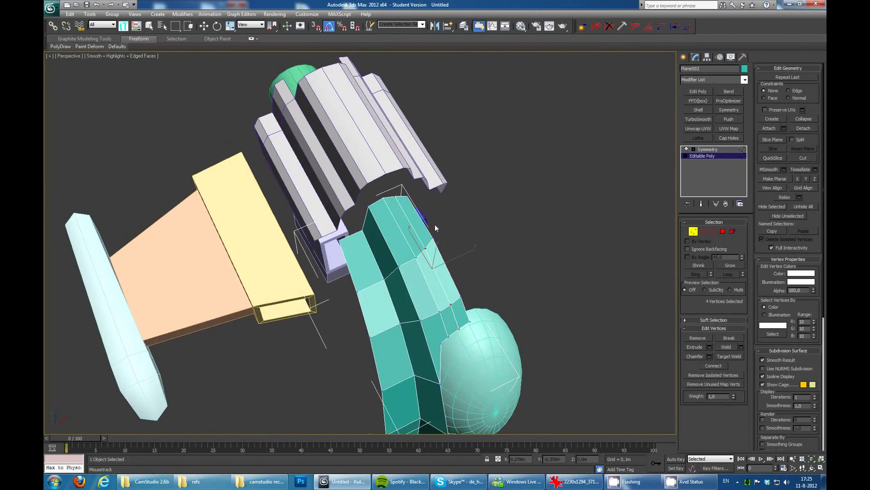
{"action": "left_click", "coordinate": [708, 149]}
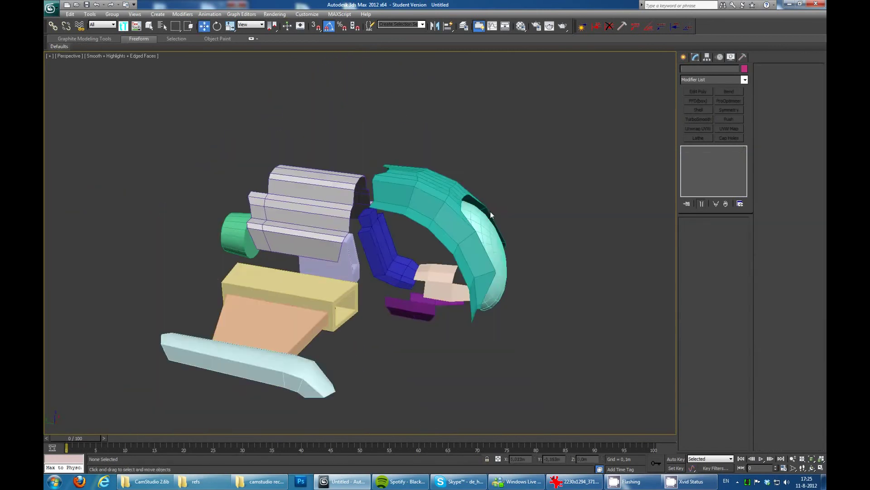
{"action": "mouse_move", "coordinate": [491, 211]}
{"action": "middle_mouse_down", "text": "alt"}
{"action": "mouse_move", "coordinate": [450, 210]}
{"action": "mouse_move", "coordinate": [449, 245]}
{"action": "middle_mouse_up", "text": "alt"}
- With Show End Result on, reposition the corner vertex near the blue piece, then deselect
{"action": "scroll", "coordinate": [372, 243], "scroll_direction": "up", "scroll_amount": 5}
{"action": "key", "text": "Page_Down"}
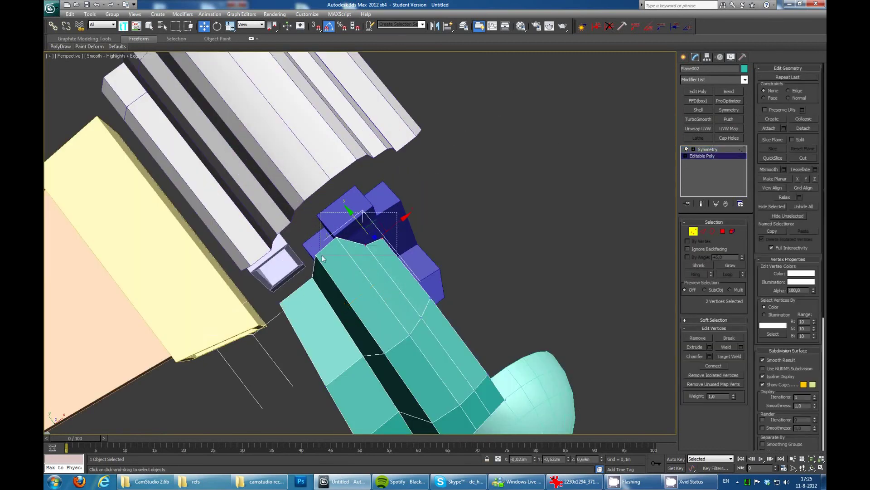
{"action": "left_click", "coordinate": [701, 204]}
{"action": "left_click", "coordinate": [340, 243]}
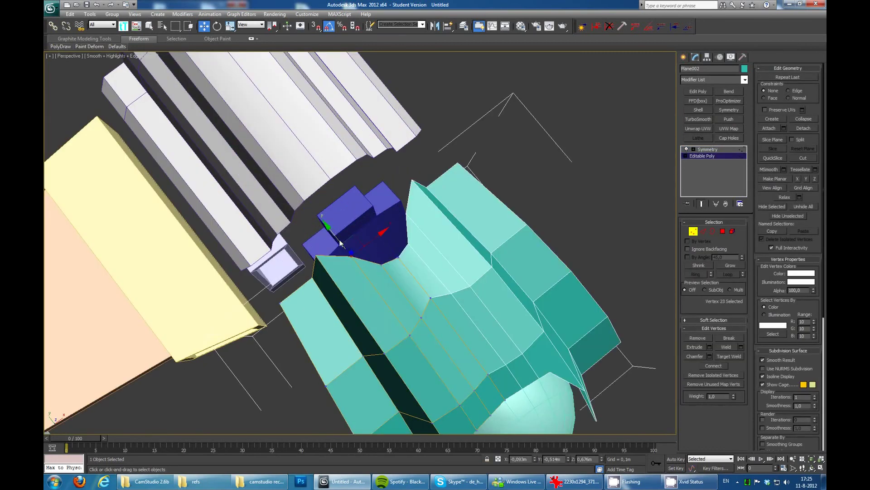
{"action": "key", "text": "ctrl+d"}
{"action": "scroll", "coordinate": [499, 216], "scroll_direction": "down", "scroll_amount": 4}
{"action": "mouse_move", "coordinate": [499, 216]}
{"action": "middle_mouse_down", "text": "alt"}
{"action": "mouse_move", "coordinate": [510, 182]}
{"action": "mouse_move", "coordinate": [364, 178]}
{"action": "mouse_move", "coordinate": [394, 219]}
{"action": "mouse_move", "coordinate": [447, 232]}
{"action": "mouse_move", "coordinate": [406, 191]}
{"action": "mouse_move", "coordinate": [423, 189]}
{"action": "mouse_move", "coordinate": [408, 189]}
{"action": "mouse_move", "coordinate": [454, 72]}
{"action": "mouse_move", "coordinate": [326, 173]}
{"action": "mouse_move", "coordinate": [415, 191]}
{"action": "mouse_move", "coordinate": [535, 136]}
{"action": "middle_mouse_up", "text": "alt"}
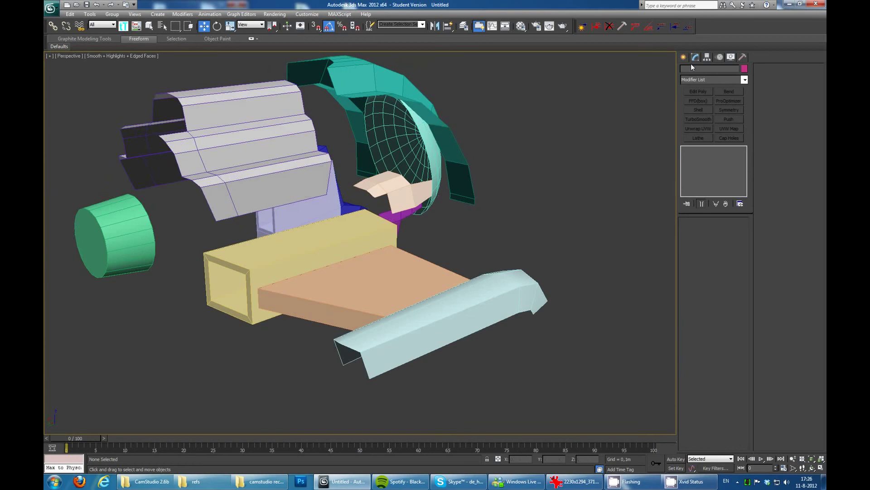
- Create the new green cylinder Cylinder003 in the viewport
{"action": "left_click", "coordinate": [684, 57]}
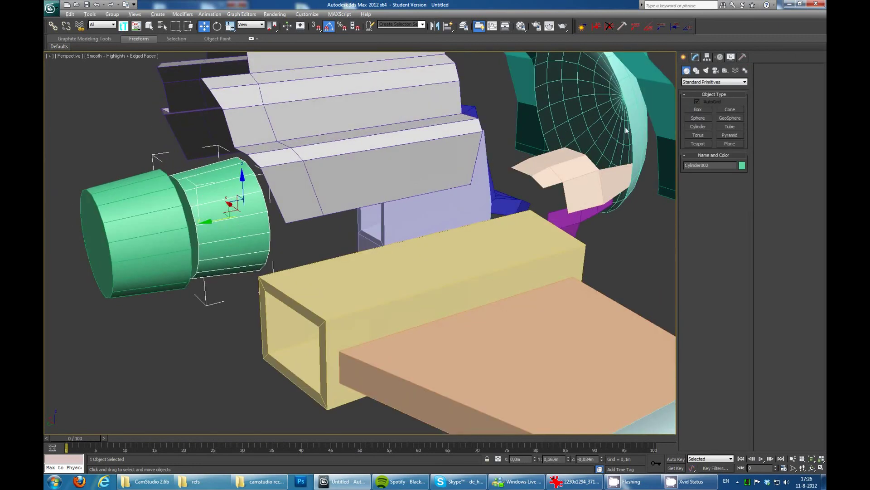
{"action": "mouse_move", "coordinate": [259, 213]}
{"action": "middle_mouse_down", "text": "alt"}
{"action": "mouse_move", "coordinate": [212, 227]}
{"action": "mouse_move", "coordinate": [449, 200]}
{"action": "mouse_move", "coordinate": [437, 229]}
{"action": "mouse_move", "coordinate": [662, 232]}
{"action": "mouse_move", "coordinate": [474, 216]}
{"action": "mouse_move", "coordinate": [470, 176]}
{"action": "mouse_move", "coordinate": [293, 191]}
{"action": "mouse_move", "coordinate": [186, 162]}
{"action": "mouse_move", "coordinate": [421, 176]}
{"action": "mouse_move", "coordinate": [376, 210]}
{"action": "mouse_move", "coordinate": [632, 97]}
{"action": "mouse_move", "coordinate": [474, 215]}
{"action": "mouse_move", "coordinate": [499, 211]}
{"action": "mouse_move", "coordinate": [481, 223]}
{"action": "mouse_move", "coordinate": [471, 216]}
{"action": "mouse_move", "coordinate": [461, 226]}
{"action": "mouse_move", "coordinate": [442, 203]}
{"action": "middle_mouse_up", "text": "alt"}
{"action": "key", "text": "e"}
{"action": "left_click", "coordinate": [662, 231]}
{"action": "scroll", "coordinate": [186, 162], "scroll_direction": "down", "scroll_amount": 3}
{"action": "scroll", "coordinate": [442, 203], "scroll_direction": "up", "scroll_amount": 3}
{"action": "left_click", "coordinate": [684, 57]}
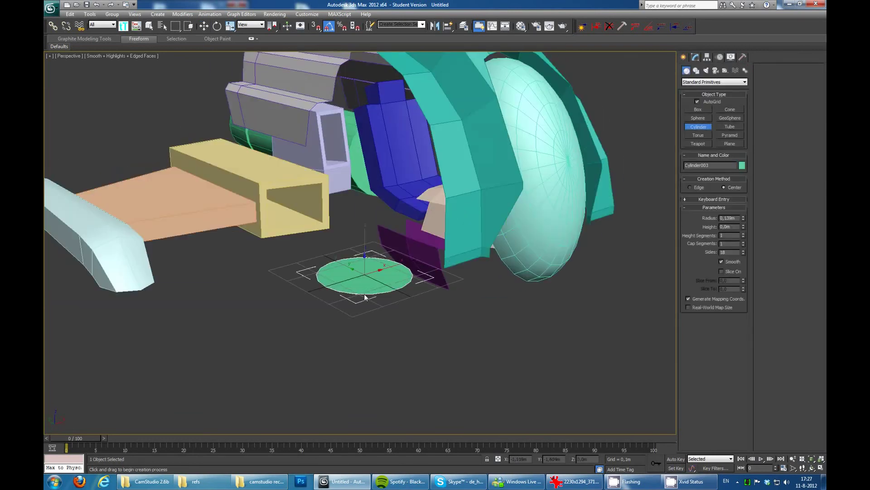
{"action": "left_click", "coordinate": [365, 281]}
- Place the green cylinder beside the blue seat and scale it down to a small disc
{"action": "key", "text": "w"}
{"action": "mouse_move", "coordinate": [408, 245]}
{"action": "left_mouse_down"}
{"action": "mouse_move", "coordinate": [214, 164]}
{"action": "mouse_move", "coordinate": [390, 247]}
{"action": "left_mouse_up"}
{"action": "mouse_move", "coordinate": [390, 247]}
{"action": "middle_mouse_down", "text": "alt"}
{"action": "mouse_move", "coordinate": [382, 257]}
{"action": "mouse_move", "coordinate": [365, 236]}
{"action": "middle_mouse_up", "text": "alt"}
{"action": "key", "text": "r"}
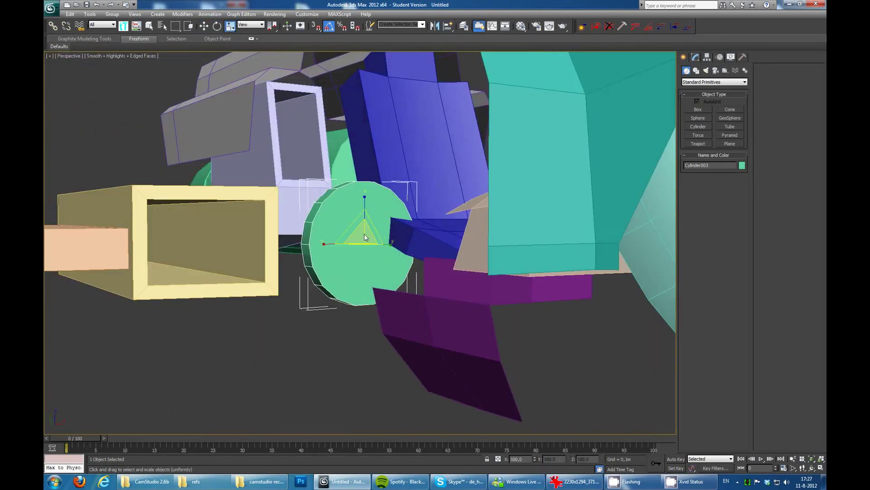
{"action": "left_click_drag", "start_coordinate": [365, 237], "coordinate": [366, 254]}
{"action": "middle_click_drag", "start_coordinate": [367, 254], "coordinate": [386, 262], "text": "alt"}
{"action": "key", "text": "w"}
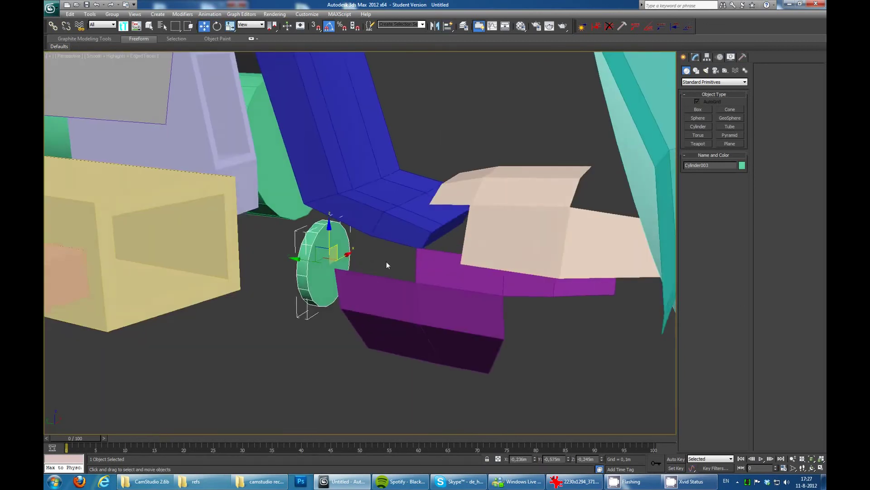
{"action": "mouse_move", "coordinate": [310, 263]}
{"action": "middle_mouse_down", "text": "alt"}
{"action": "mouse_move", "coordinate": [491, 316]}
{"action": "mouse_move", "coordinate": [461, 263]}
{"action": "mouse_move", "coordinate": [453, 222]}
{"action": "mouse_move", "coordinate": [498, 252]}
{"action": "mouse_move", "coordinate": [374, 251]}
{"action": "mouse_move", "coordinate": [398, 237]}
{"action": "mouse_move", "coordinate": [412, 255]}
{"action": "mouse_move", "coordinate": [479, 247]}
{"action": "mouse_move", "coordinate": [480, 200]}
{"action": "mouse_move", "coordinate": [380, 269]}
{"action": "mouse_move", "coordinate": [449, 204]}
{"action": "mouse_move", "coordinate": [414, 258]}
{"action": "mouse_move", "coordinate": [480, 243]}
{"action": "middle_mouse_up", "text": "alt"}
{"action": "left_click", "coordinate": [492, 317]}
- Select vertices and then an edge on the purple Plane004 panel
{"action": "key", "text": "1"}
{"action": "left_click", "coordinate": [414, 259]}
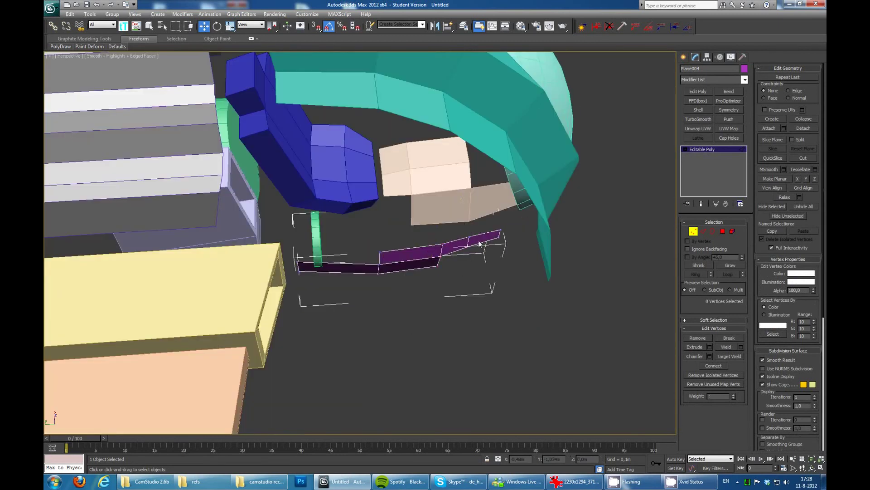
{"action": "middle_click_drag", "start_coordinate": [469, 293], "coordinate": [434, 250], "text": "alt"}
{"action": "mouse_move", "coordinate": [341, 254]}
{"action": "middle_mouse_down", "text": "alt"}
{"action": "mouse_move", "coordinate": [354, 270]}
{"action": "mouse_move", "coordinate": [290, 259]}
{"action": "mouse_move", "coordinate": [305, 171]}
{"action": "mouse_move", "coordinate": [265, 294]}
{"action": "mouse_move", "coordinate": [445, 330]}
{"action": "mouse_move", "coordinate": [458, 274]}
{"action": "middle_mouse_up", "text": "alt"}
{"action": "left_click", "coordinate": [266, 294]}
{"action": "key", "text": "2"}
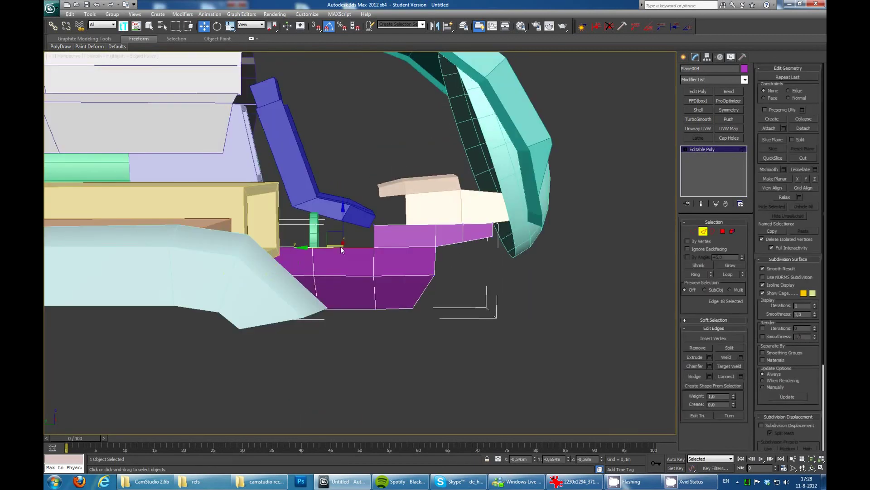
{"action": "left_click", "coordinate": [336, 247]}
- Rework edges along the panel's left side, passing through Polygon level
{"action": "mouse_move", "coordinate": [336, 247]}
{"action": "middle_mouse_down", "text": "alt"}
{"action": "mouse_move", "coordinate": [496, 278]}
{"action": "mouse_move", "coordinate": [365, 227]}
{"action": "middle_mouse_up", "text": "alt"}
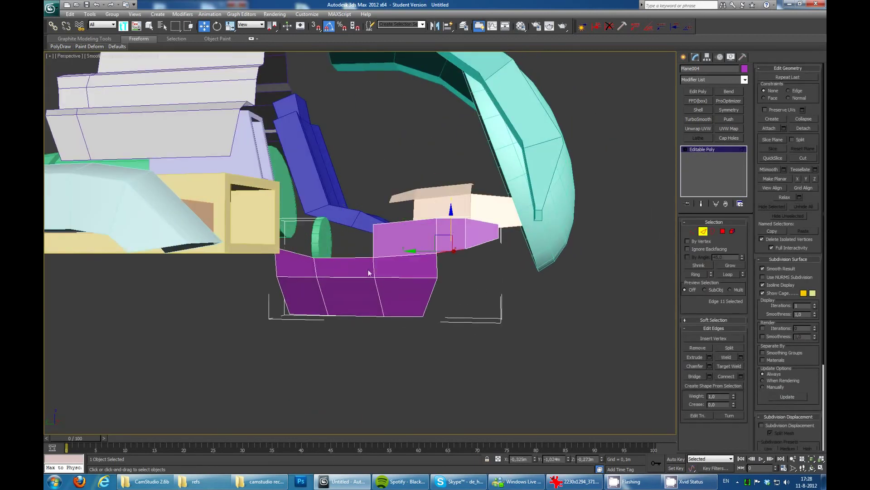
{"action": "mouse_move", "coordinate": [368, 273]}
{"action": "middle_mouse_down", "text": "alt"}
{"action": "mouse_move", "coordinate": [273, 266]}
{"action": "mouse_move", "coordinate": [245, 276]}
{"action": "mouse_move", "coordinate": [265, 318]}
{"action": "mouse_move", "coordinate": [193, 254]}
{"action": "middle_mouse_up", "text": "alt"}
{"action": "left_click", "coordinate": [245, 276], "text": "ctrl"}
{"action": "mouse_move", "coordinate": [237, 292]}
{"action": "middle_mouse_down", "text": "alt"}
{"action": "mouse_move", "coordinate": [315, 320]}
{"action": "mouse_move", "coordinate": [306, 261]}
{"action": "mouse_move", "coordinate": [260, 245]}
{"action": "middle_mouse_up", "text": "alt"}
{"action": "key", "text": "4"}
{"action": "mouse_move", "coordinate": [261, 291]}
{"action": "middle_mouse_down", "text": "alt"}
{"action": "mouse_move", "coordinate": [260, 342]}
{"action": "mouse_move", "coordinate": [254, 224]}
{"action": "middle_mouse_up", "text": "alt"}
{"action": "key", "text": "2"}
{"action": "left_click", "coordinate": [254, 224]}
{"action": "middle_click_drag", "start_coordinate": [286, 201], "coordinate": [317, 236], "text": "alt"}
- Convert Cylinder003 to Editable Poly and select its rim border
{"action": "scroll", "coordinate": [318, 235], "scroll_direction": "up", "scroll_amount": 3}
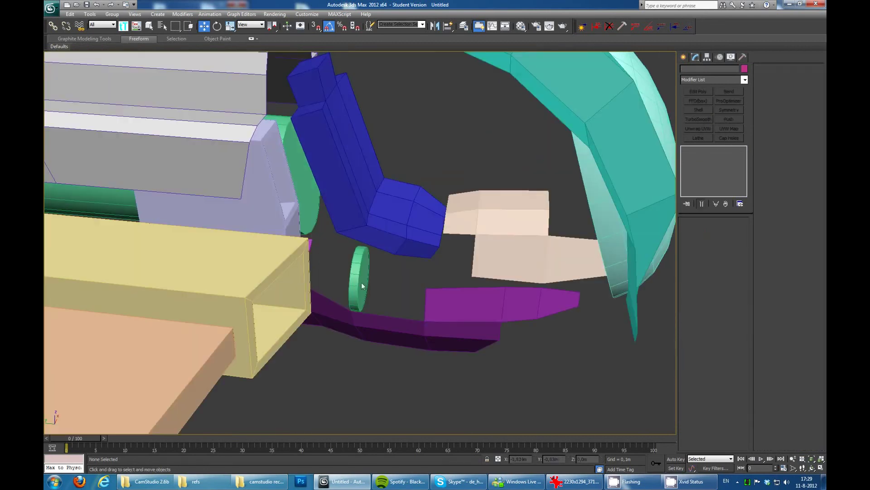
{"action": "left_click", "coordinate": [414, 290]}
{"action": "key", "text": "r"}
{"action": "scroll", "coordinate": [429, 284], "scroll_direction": "up", "scroll_amount": 1}
{"action": "key", "text": "z"}
{"action": "key", "text": "3"}
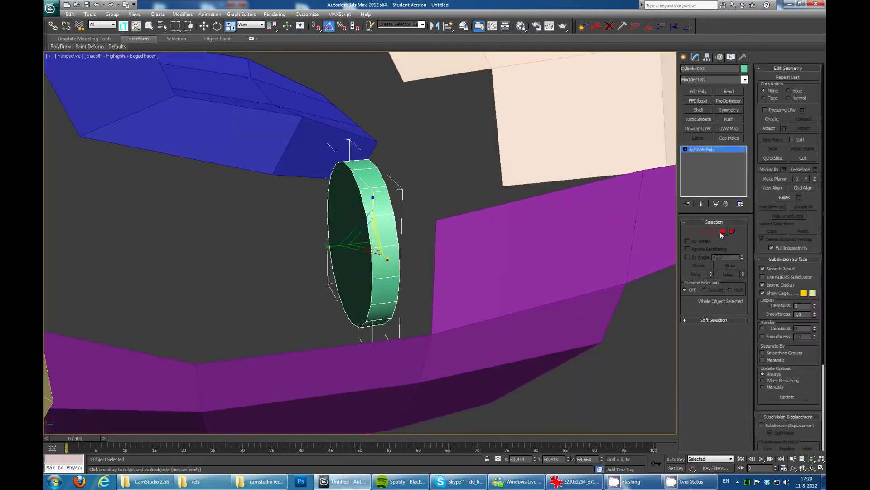
{"action": "mouse_move", "coordinate": [429, 285]}
{"action": "middle_mouse_down", "text": "alt"}
{"action": "mouse_move", "coordinate": [440, 225]}
{"action": "mouse_move", "coordinate": [287, 246]}
{"action": "mouse_move", "coordinate": [325, 253]}
{"action": "mouse_move", "coordinate": [294, 295]}
{"action": "mouse_move", "coordinate": [306, 355]}
{"action": "mouse_move", "coordinate": [256, 223]}
{"action": "mouse_move", "coordinate": [352, 298]}
{"action": "mouse_move", "coordinate": [421, 197]}
{"action": "mouse_move", "coordinate": [383, 281]}
{"action": "mouse_move", "coordinate": [398, 192]}
{"action": "mouse_move", "coordinate": [454, 226]}
{"action": "mouse_move", "coordinate": [382, 196]}
{"action": "mouse_move", "coordinate": [412, 237]}
{"action": "mouse_move", "coordinate": [358, 175]}
{"action": "middle_mouse_up", "text": "alt"}
{"action": "left_click", "coordinate": [440, 226]}
- Extrude and rotate the rim into a tapered tube reaching the purple panel, then deselect
{"action": "key", "text": "w"}
{"action": "key", "text": "w"}
{"action": "key", "text": "e"}
{"action": "key", "text": "w"}
{"action": "left_click", "coordinate": [713, 231]}
{"action": "key", "text": "4"}
{"action": "key", "text": "q"}
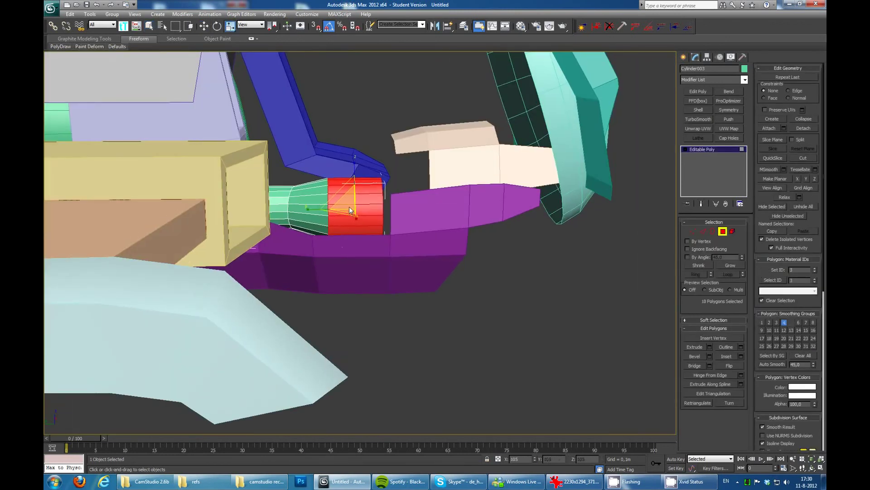
{"action": "mouse_move", "coordinate": [349, 205]}
{"action": "middle_mouse_down", "text": "alt"}
{"action": "mouse_move", "coordinate": [382, 226]}
{"action": "mouse_move", "coordinate": [421, 213]}
{"action": "middle_mouse_up", "text": "alt"}
{"action": "key", "text": "w"}
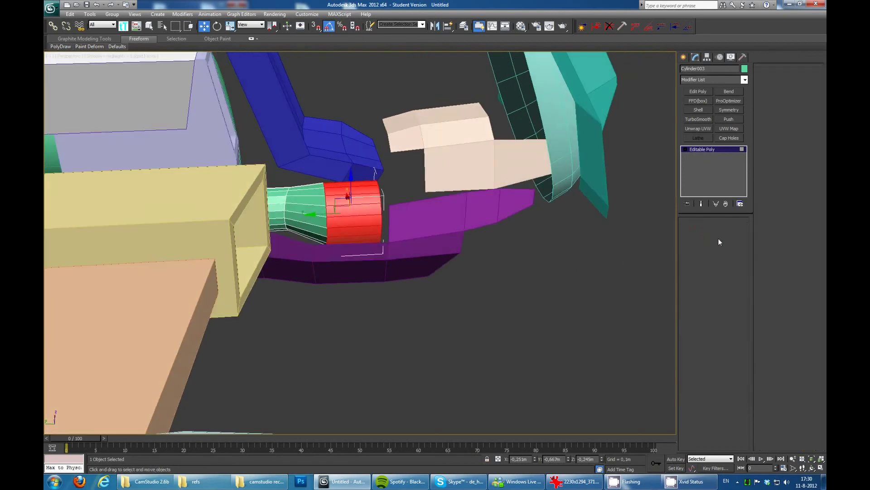
{"action": "left_click", "coordinate": [589, 232]}
{"action": "mouse_move", "coordinate": [589, 232]}
{"action": "middle_mouse_down", "text": "alt"}
{"action": "mouse_move", "coordinate": [498, 219]}
{"action": "mouse_move", "coordinate": [456, 260]}
{"action": "mouse_move", "coordinate": [466, 190]}
{"action": "mouse_move", "coordinate": [461, 209]}
{"action": "mouse_move", "coordinate": [515, 181]}
{"action": "mouse_move", "coordinate": [470, 213]}
{"action": "middle_mouse_up", "text": "alt"}
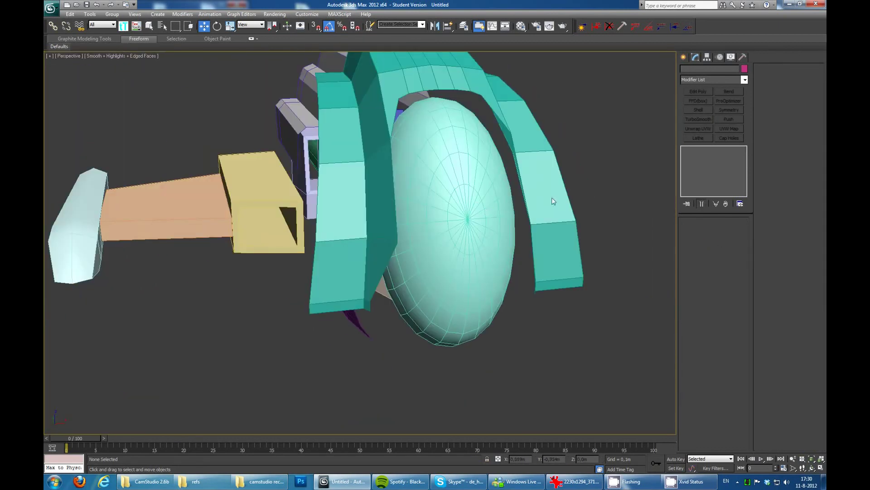
- Select a ring of polygons on the front of Sphere001
{"action": "left_click", "coordinate": [408, 168]}
{"action": "mouse_move", "coordinate": [432, 158]}
{"action": "middle_mouse_down", "text": "alt"}
{"action": "mouse_move", "coordinate": [536, 175]}
{"action": "mouse_move", "coordinate": [398, 185]}
{"action": "middle_mouse_up", "text": "alt"}
{"action": "left_click", "coordinate": [397, 185], "text": "ctrl"}
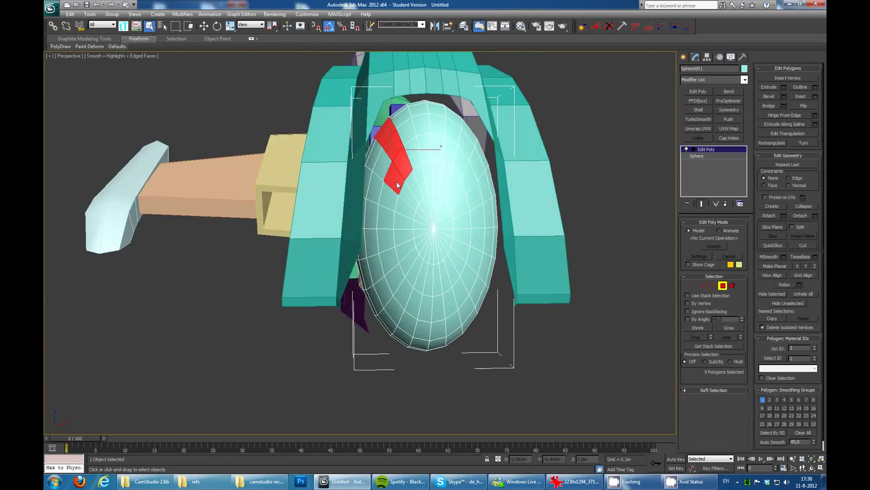
{"action": "mouse_move", "coordinate": [416, 299]}
{"action": "middle_mouse_down", "text": "alt"}
{"action": "mouse_move", "coordinate": [482, 262]}
{"action": "mouse_move", "coordinate": [408, 267]}
{"action": "middle_mouse_up", "text": "alt"}
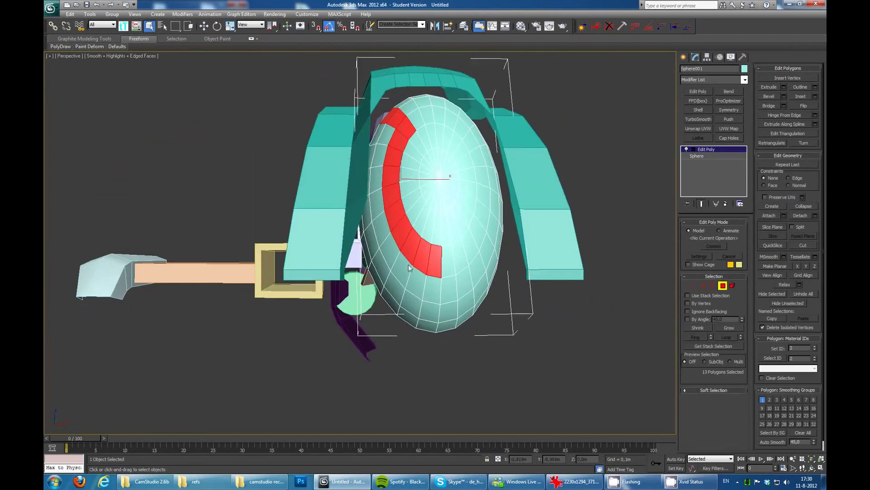
{"action": "middle_click_drag", "start_coordinate": [448, 215], "coordinate": [490, 182], "text": "alt"}
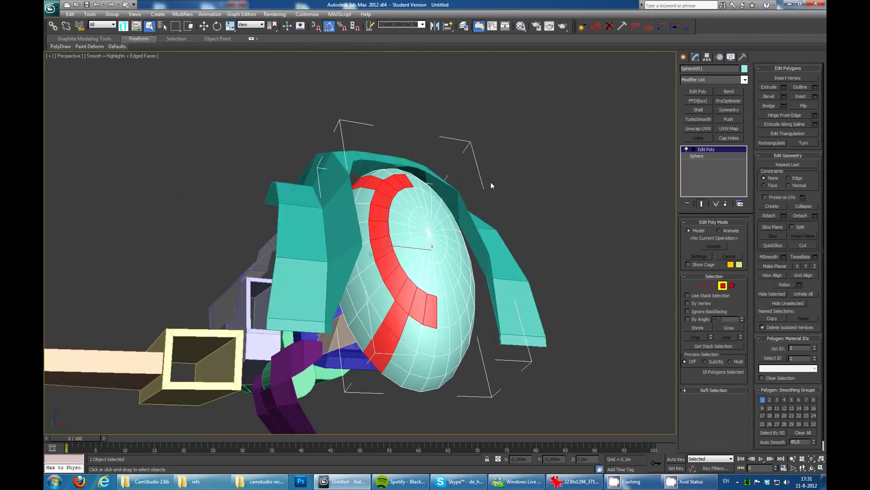
{"action": "scroll", "coordinate": [491, 181], "scroll_direction": "up", "scroll_amount": 2}
- Try detaching the ring and adding a 0,006m Shell, then undo it
{"action": "left_click", "coordinate": [812, 216]}
{"action": "key", "text": "Return"}
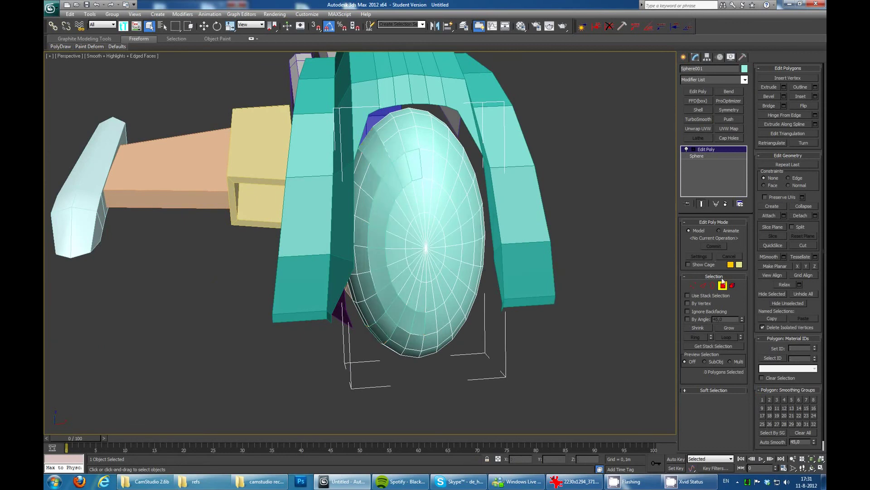
{"action": "left_click", "coordinate": [418, 179]}
{"action": "middle_click_drag", "start_coordinate": [418, 179], "coordinate": [476, 190], "text": "alt"}
{"action": "left_click", "coordinate": [698, 110]}
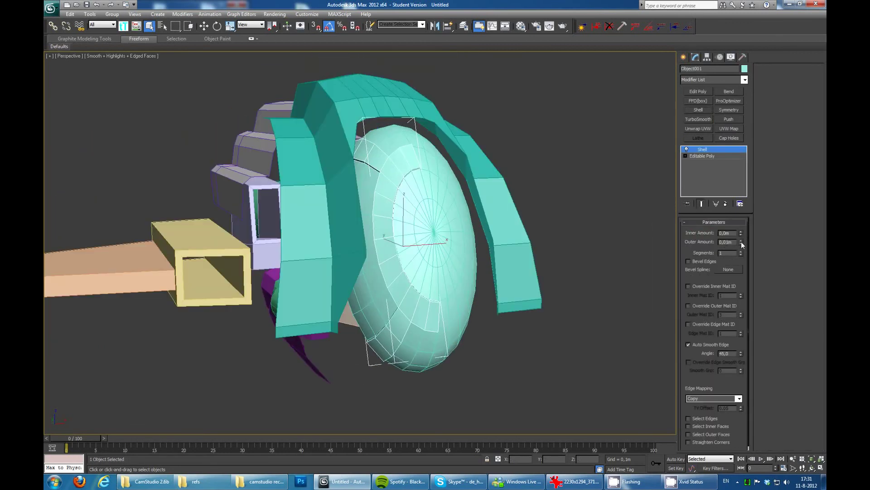
{"action": "left_click_drag", "start_coordinate": [741, 242], "coordinate": [740, 256]}
{"action": "mouse_move", "coordinate": [544, 254]}
{"action": "middle_mouse_down", "text": "alt"}
{"action": "mouse_move", "coordinate": [578, 225]}
{"action": "mouse_move", "coordinate": [566, 253]}
{"action": "middle_mouse_up", "text": "alt"}
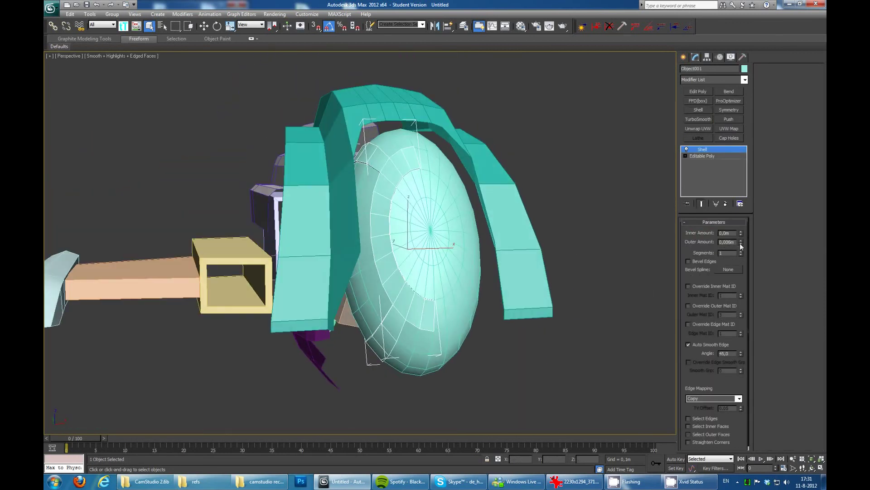
{"action": "key", "text": "ctrl+z"}
- Return to object level, then reselect the sphere to show its polygon ring
{"action": "scroll", "coordinate": [410, 162], "scroll_direction": "up", "scroll_amount": 3}
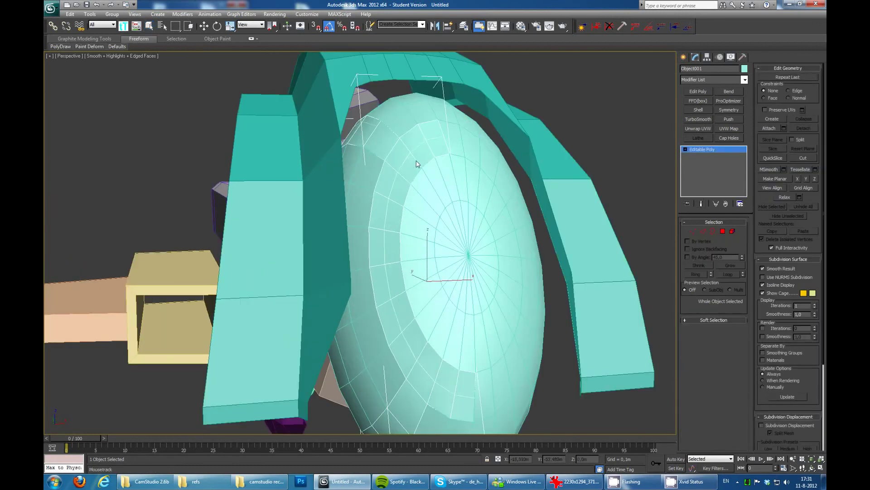
{"action": "left_click", "coordinate": [723, 231]}
{"action": "key", "text": "w"}
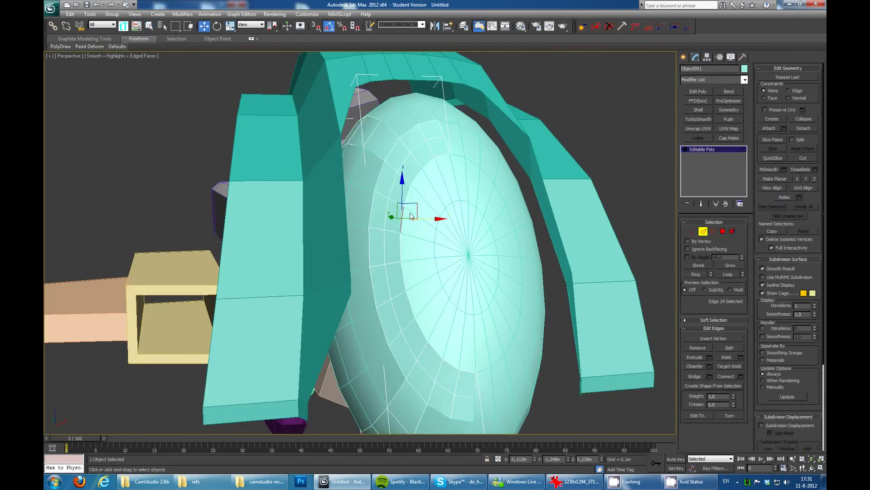
{"action": "left_click", "coordinate": [723, 231]}
{"action": "mouse_move", "coordinate": [453, 227]}
{"action": "middle_mouse_down", "text": "alt"}
{"action": "mouse_move", "coordinate": [477, 123]}
{"action": "mouse_move", "coordinate": [429, 173]}
{"action": "mouse_move", "coordinate": [485, 190]}
{"action": "mouse_move", "coordinate": [488, 178]}
{"action": "middle_mouse_up", "text": "alt"}
{"action": "key", "text": "4"}
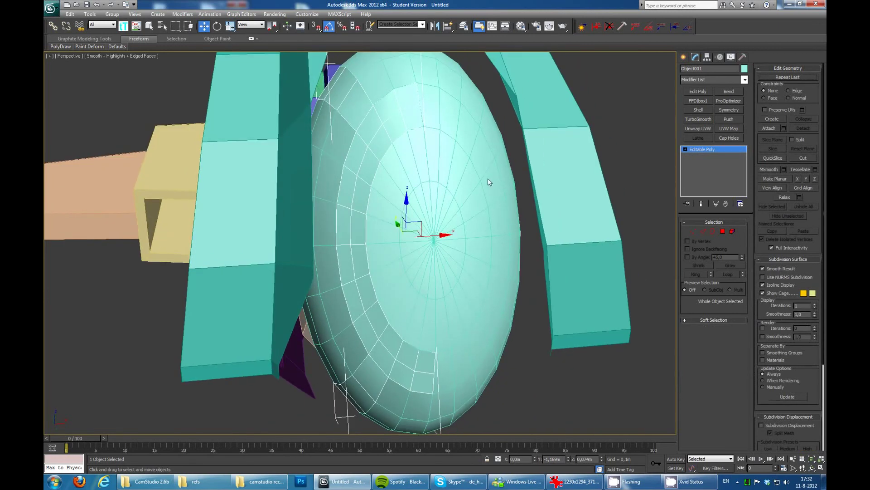
{"action": "key", "text": "ctrl+d"}
{"action": "left_click", "coordinate": [466, 196]}
{"action": "key", "text": "4"}
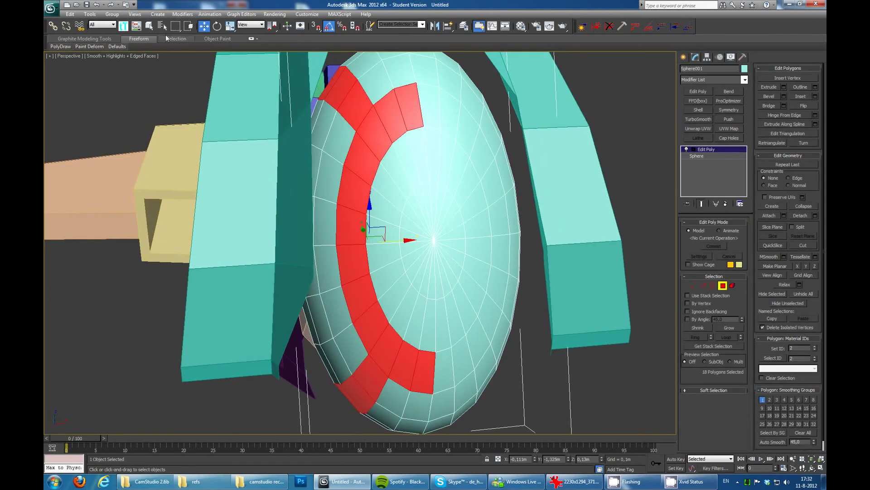
- Save the scene as spaceship03_wip01.max in a new spaceship03 folder
{"action": "left_click", "coordinate": [50, 8]}
{"action": "left_click", "coordinate": [68, 96]}
{"action": "left_click", "coordinate": [165, 33]}
{"action": "type", "text": "ship03"}
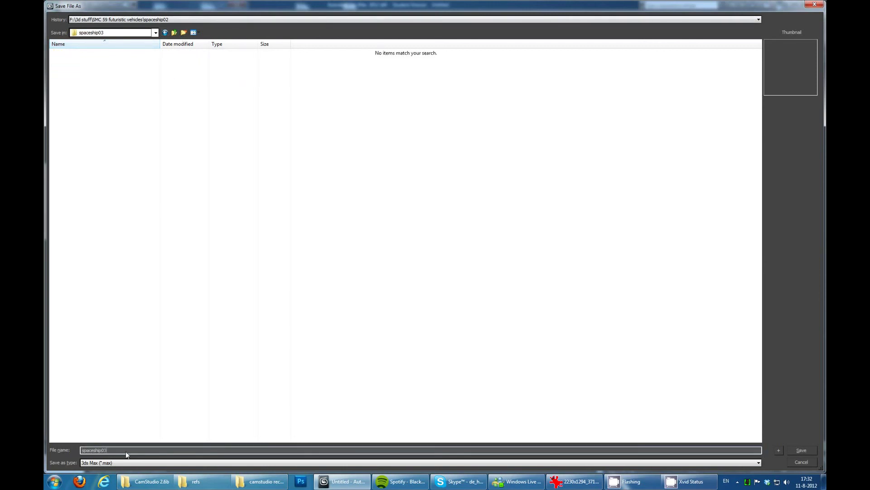
{"action": "type", "text": "_wip01"}
{"action": "key", "text": "Return"}
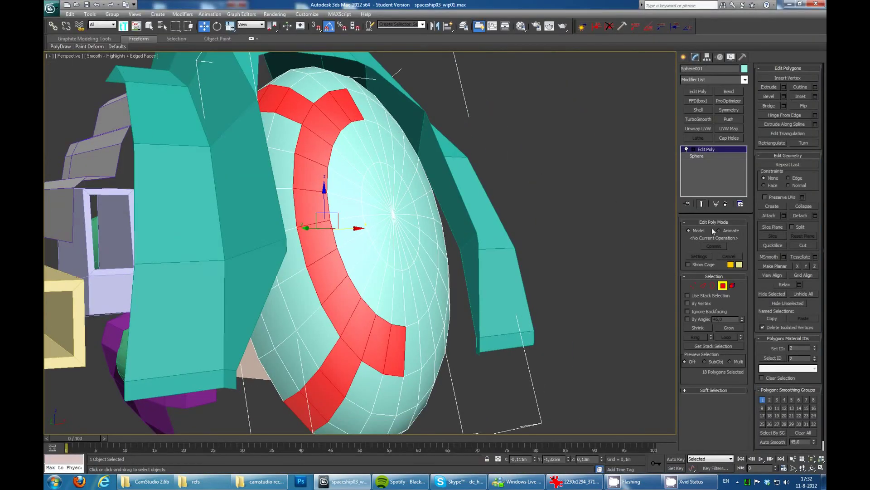
- Detach the selected ring polygons as Object001 and give the ring a Shell modifier
{"action": "left_click", "coordinate": [794, 215]}
{"action": "key", "text": "Return"}
{"action": "left_click", "coordinate": [489, 213]}
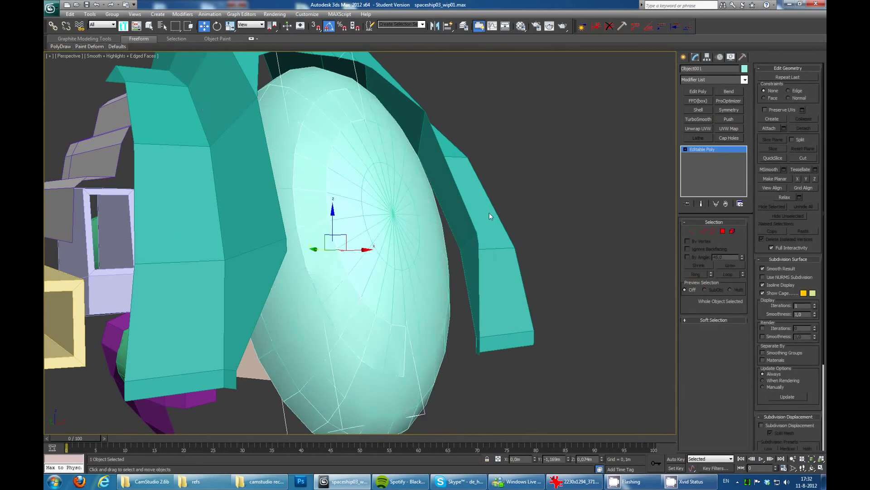
{"action": "middle_click_drag", "start_coordinate": [489, 213], "coordinate": [634, 236], "text": "alt"}
{"action": "left_click", "coordinate": [703, 231]}
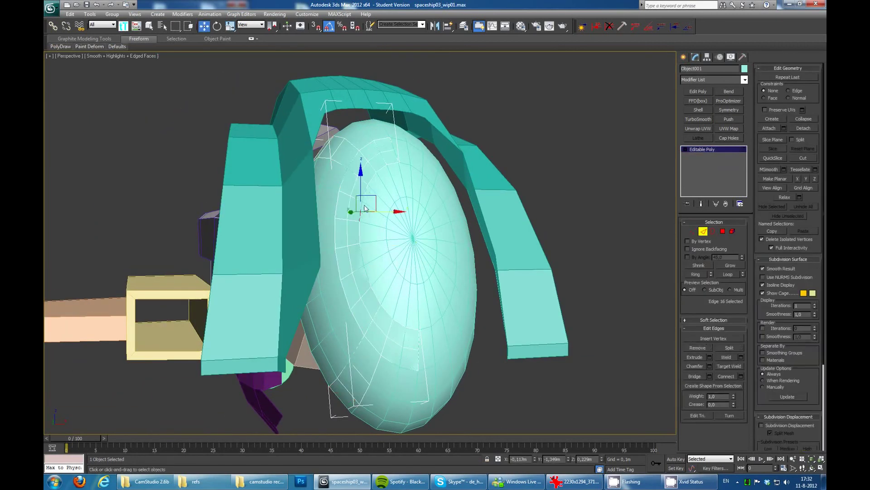
{"action": "middle_click_drag", "start_coordinate": [451, 216], "coordinate": [430, 183], "text": "alt"}
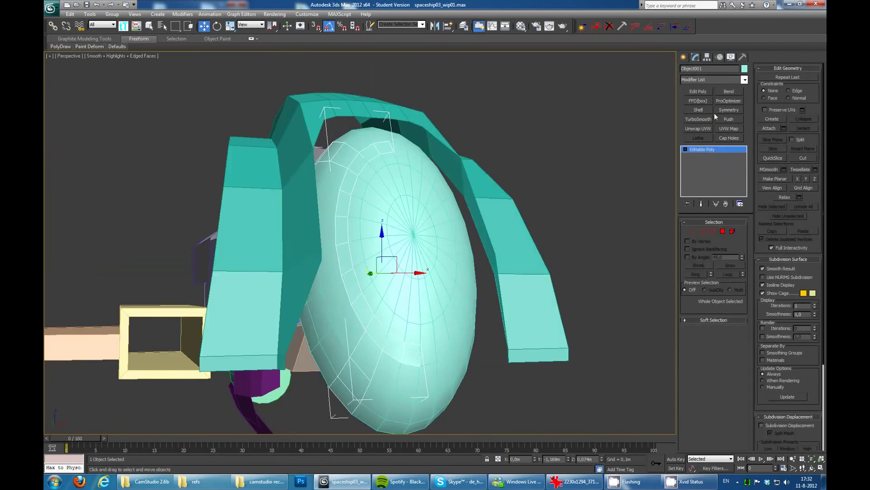
{"action": "left_click", "coordinate": [698, 109]}
{"action": "middle_click_drag", "start_coordinate": [408, 272], "coordinate": [453, 254], "text": "alt"}
- Colour Sphere001 dark blue and the Object001 ring yellow-green via Object Color
{"action": "left_click", "coordinate": [744, 68]}
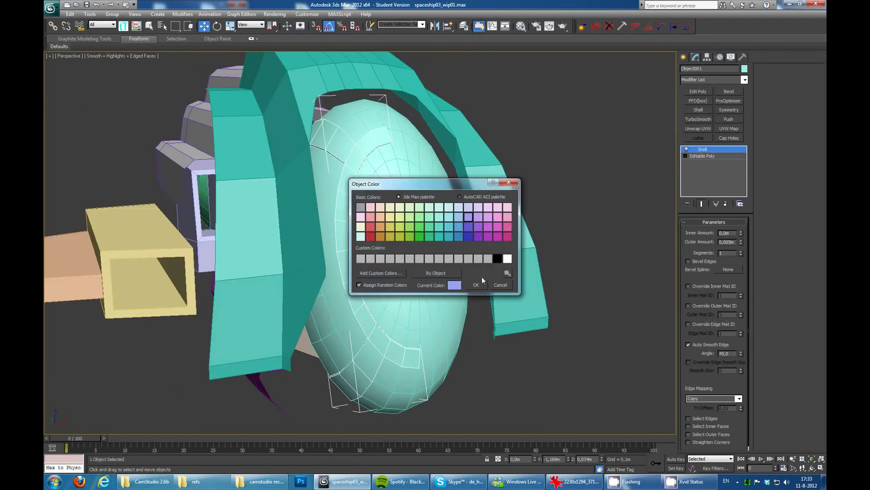
{"action": "left_click", "coordinate": [476, 284]}
{"action": "left_click", "coordinate": [453, 317]}
{"action": "left_click", "coordinate": [745, 69]}
{"action": "left_click", "coordinate": [468, 237]}
{"action": "left_click", "coordinate": [476, 284]}
{"action": "left_click", "coordinate": [744, 69]}
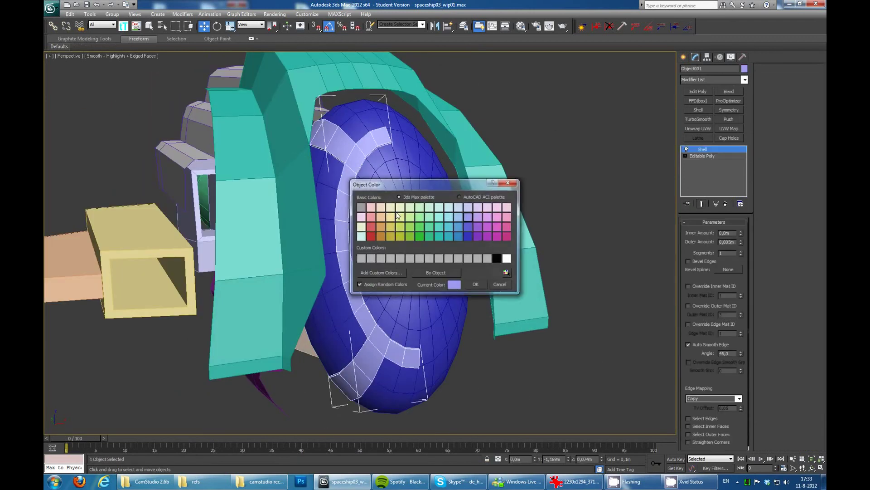
{"action": "left_click", "coordinate": [399, 227]}
{"action": "left_click", "coordinate": [476, 285]}
- Deselect everything and orbit to a three-quarter view of the ship
{"action": "mouse_move", "coordinate": [551, 134]}
{"action": "middle_mouse_down", "text": "alt"}
{"action": "mouse_move", "coordinate": [488, 195]}
{"action": "mouse_move", "coordinate": [524, 147]}
{"action": "middle_mouse_up", "text": "alt"}
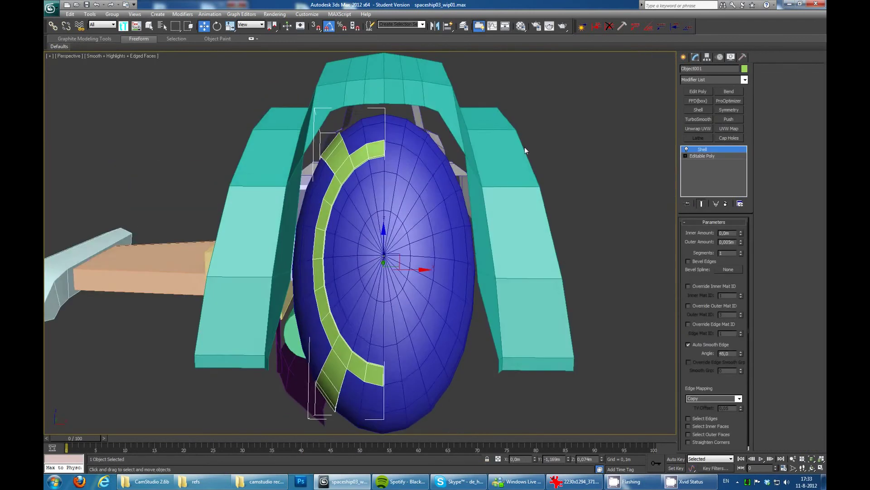
{"action": "left_click", "coordinate": [482, 187]}
{"action": "middle_click_drag", "start_coordinate": [483, 190], "coordinate": [521, 197], "text": "alt"}
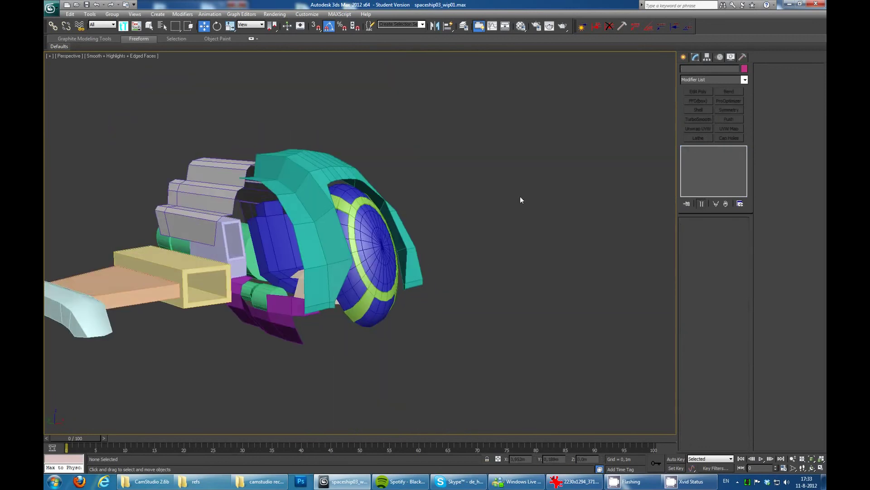
{"action": "scroll", "coordinate": [510, 160], "scroll_direction": "down", "scroll_amount": 2}
{"action": "scroll", "coordinate": [484, 169], "scroll_direction": "up", "scroll_amount": 5}
{"action": "mouse_move", "coordinate": [443, 218]}
{"action": "middle_mouse_down", "text": "alt"}
{"action": "mouse_move", "coordinate": [468, 167]}
{"action": "mouse_move", "coordinate": [339, 136]}
{"action": "mouse_move", "coordinate": [445, 154]}
{"action": "middle_mouse_up", "text": "alt"}
- Create a new flat plane beside the ship and tilt it by -75 degrees
{"action": "left_click", "coordinate": [683, 57]}
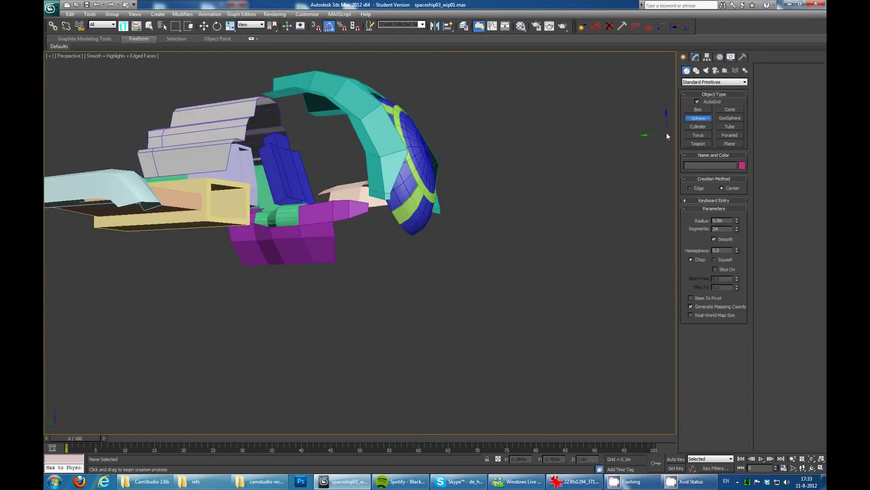
{"action": "mouse_move", "coordinate": [667, 135]}
{"action": "middle_mouse_down", "text": "alt"}
{"action": "mouse_move", "coordinate": [496, 173]}
{"action": "mouse_move", "coordinate": [508, 174]}
{"action": "middle_mouse_up", "text": "alt"}
{"action": "scroll", "coordinate": [508, 174], "scroll_direction": "up", "scroll_amount": 1}
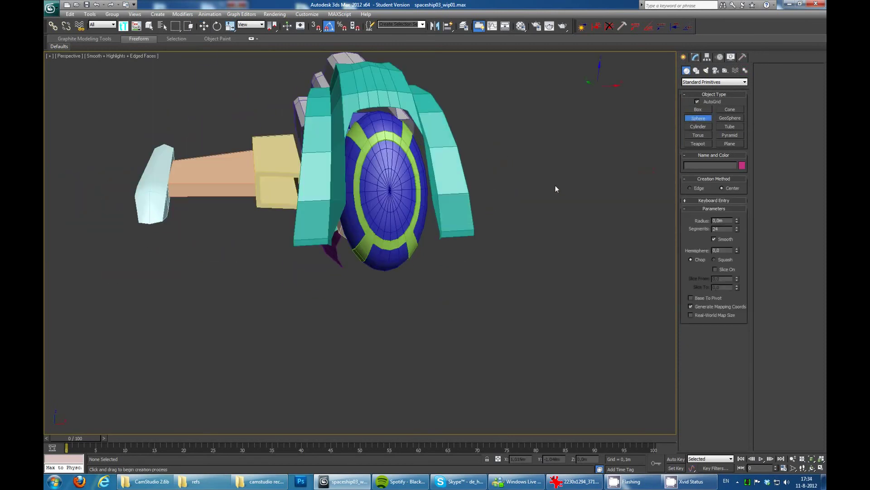
{"action": "middle_click_drag", "start_coordinate": [556, 189], "coordinate": [577, 169], "text": "alt"}
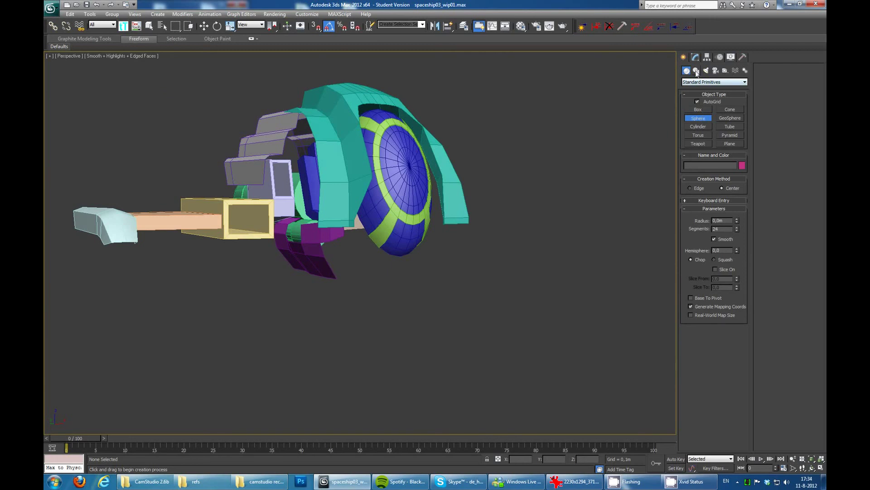
{"action": "left_click", "coordinate": [730, 143]}
{"action": "middle_click_drag", "start_coordinate": [499, 204], "coordinate": [453, 209], "text": "alt"}
{"action": "mouse_move", "coordinate": [381, 294]}
{"action": "left_mouse_down"}
{"action": "mouse_move", "coordinate": [422, 325]}
{"action": "mouse_move", "coordinate": [392, 320]}
{"action": "mouse_move", "coordinate": [405, 242]}
{"action": "left_mouse_up"}
{"action": "key", "text": "e"}
{"action": "mouse_move", "coordinate": [379, 279]}
{"action": "middle_mouse_down", "text": "alt"}
{"action": "mouse_move", "coordinate": [413, 198]}
{"action": "mouse_move", "coordinate": [398, 173]}
{"action": "mouse_move", "coordinate": [314, 161]}
{"action": "middle_mouse_up", "text": "alt"}
- Select more vertices on the teal Plane002 panel, then deselect it and view from below
{"action": "left_click", "coordinate": [299, 191]}
{"action": "key", "text": "1"}
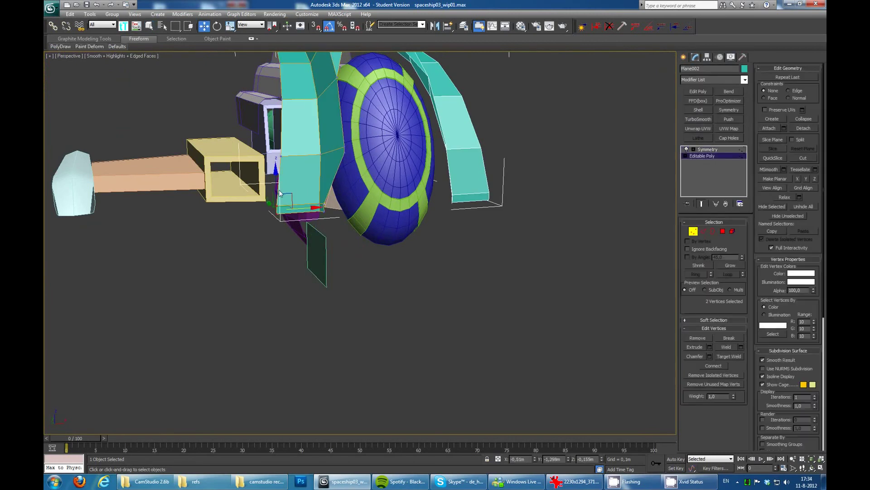
{"action": "middle_click_drag", "start_coordinate": [409, 205], "coordinate": [295, 189], "text": "alt"}
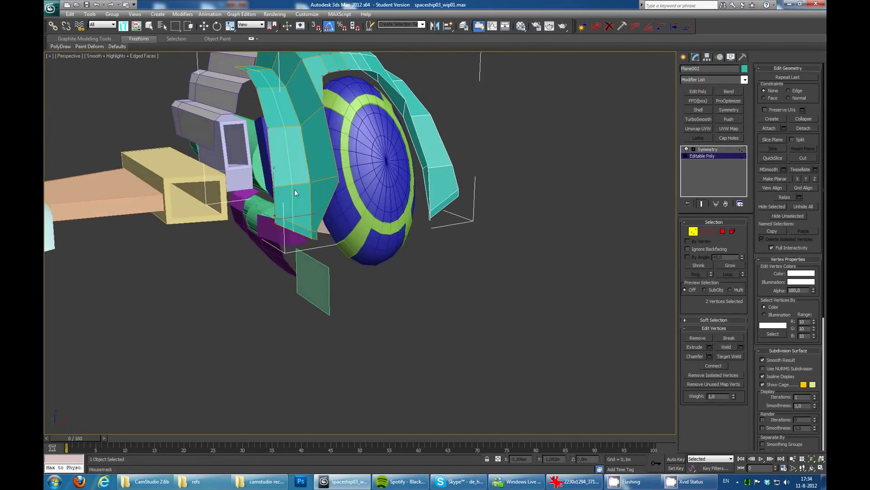
{"action": "left_click_drag", "start_coordinate": [294, 189], "coordinate": [361, 187]}
{"action": "middle_click_drag", "start_coordinate": [361, 187], "coordinate": [278, 157], "text": "alt"}
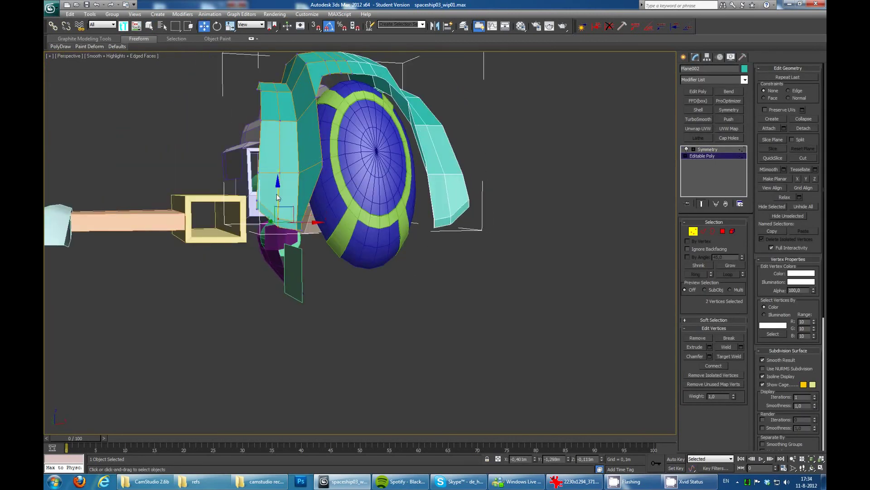
{"action": "left_click", "coordinate": [481, 221]}
{"action": "mouse_move", "coordinate": [281, 194]}
{"action": "middle_mouse_down", "text": "alt"}
{"action": "mouse_move", "coordinate": [481, 221]}
{"action": "mouse_move", "coordinate": [431, 140]}
{"action": "middle_mouse_up", "text": "alt"}
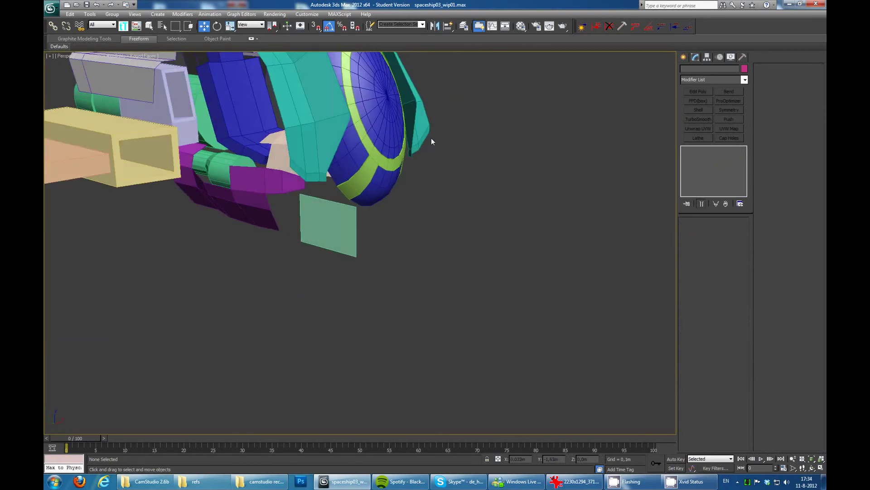
- Convert the small green Plane005 to Editable Poly and select its right edge
{"action": "left_click", "coordinate": [335, 227]}
{"action": "mouse_move", "coordinate": [335, 227]}
{"action": "middle_mouse_down", "text": "alt"}
{"action": "mouse_move", "coordinate": [410, 230]}
{"action": "mouse_move", "coordinate": [415, 222]}
{"action": "mouse_move", "coordinate": [344, 222]}
{"action": "middle_mouse_up", "text": "alt"}
{"action": "right_click", "coordinate": [343, 222]}
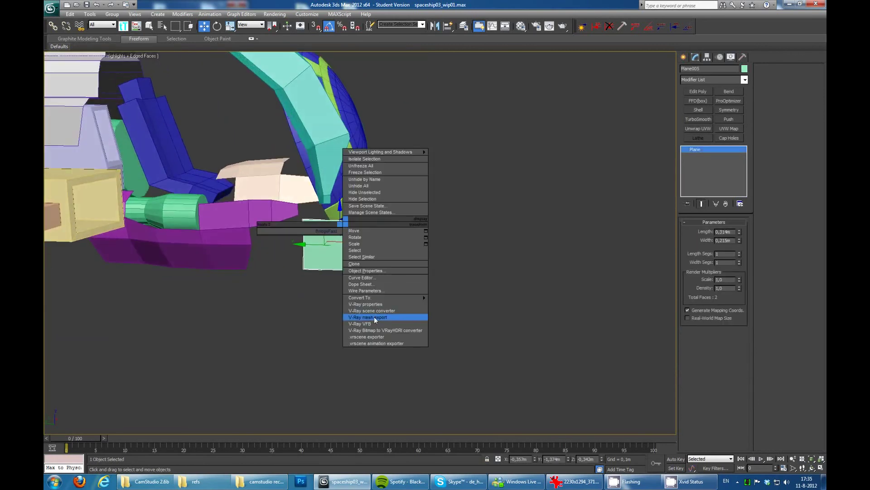
{"action": "left_click", "coordinate": [460, 305]}
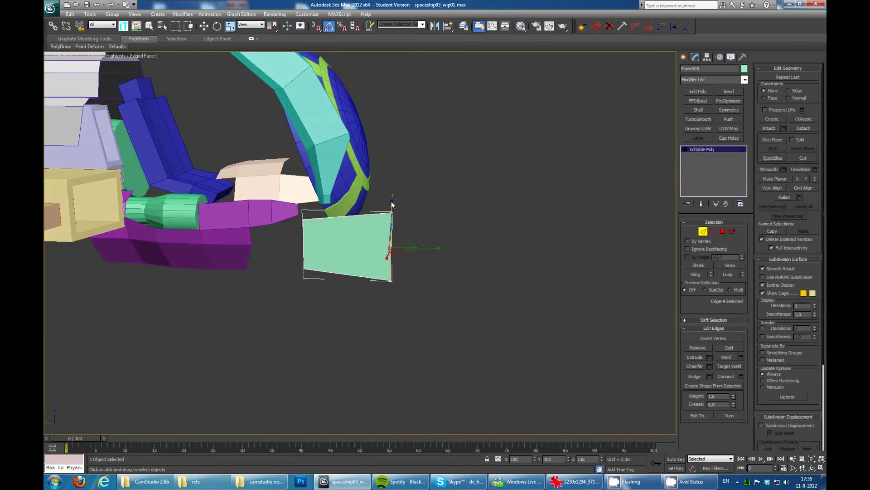
{"action": "key", "text": "2"}
{"action": "key", "text": "2"}
{"action": "left_click", "coordinate": [392, 246]}
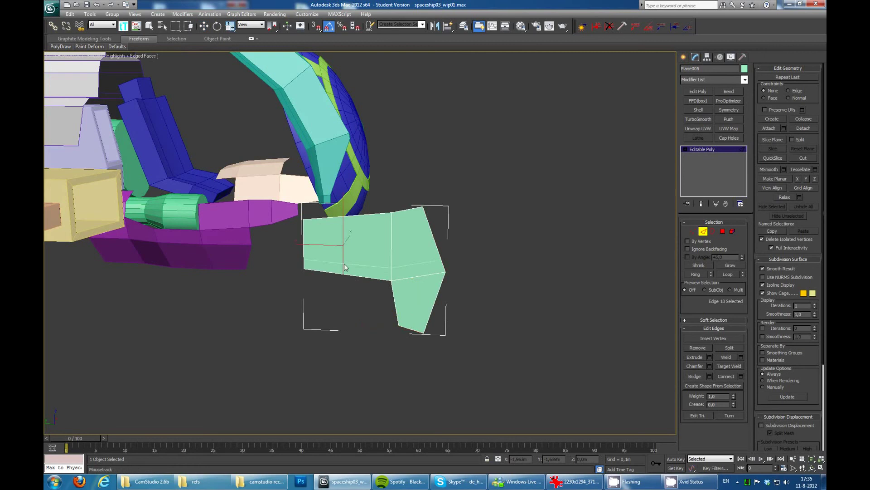
- Stretch the plane by moving its vertices right and down, then pick a corner vertex
{"action": "key", "text": "1"}
{"action": "middle_click_drag", "start_coordinate": [344, 263], "coordinate": [388, 244], "text": "alt"}
{"action": "left_click_drag", "start_coordinate": [388, 243], "coordinate": [430, 273]}
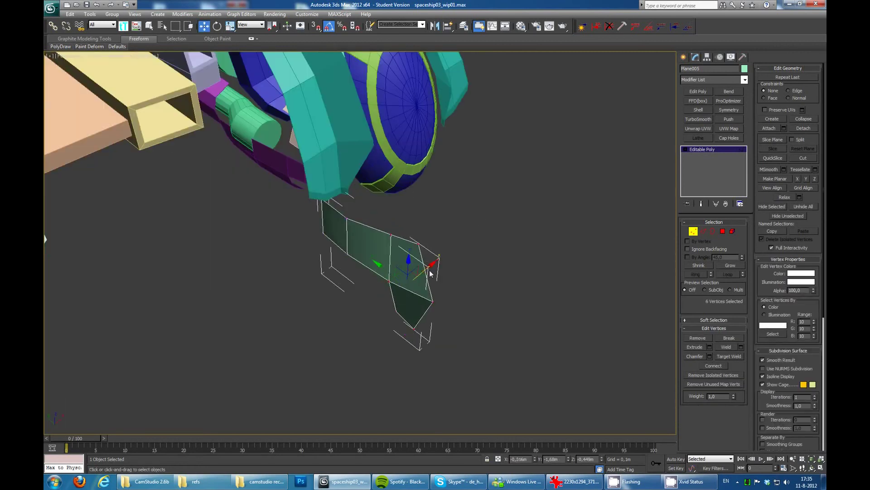
{"action": "middle_click_drag", "start_coordinate": [456, 271], "coordinate": [459, 311], "text": "alt"}
{"action": "left_click", "coordinate": [445, 294]}
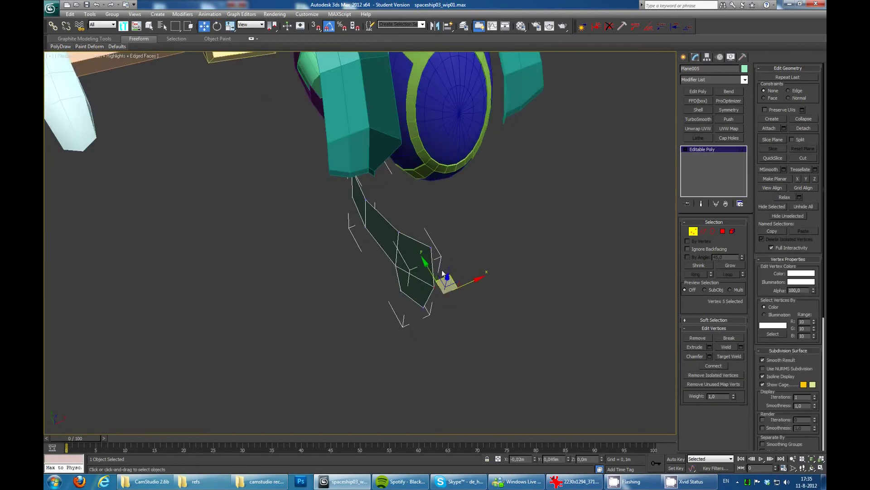
{"action": "middle_click_drag", "start_coordinate": [442, 273], "coordinate": [450, 222], "text": "alt"}
{"action": "key", "text": "2"}
{"action": "mouse_move", "coordinate": [429, 311]}
{"action": "middle_mouse_down", "text": "alt"}
{"action": "mouse_move", "coordinate": [468, 278]}
{"action": "mouse_move", "coordinate": [498, 136]}
{"action": "mouse_move", "coordinate": [511, 281]}
{"action": "middle_mouse_up", "text": "alt"}
- In top view, extend a new strip of faces from the plane's edge
{"action": "key", "text": "t"}
{"action": "scroll", "coordinate": [399, 291], "scroll_direction": "up", "scroll_amount": 5}
{"action": "key", "text": "1"}
{"action": "left_click", "coordinate": [390, 248]}
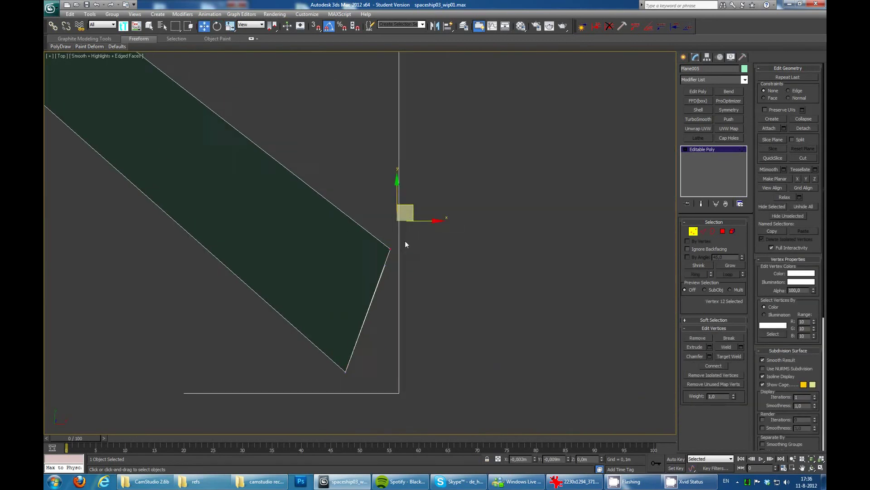
{"action": "key", "text": "F3"}
{"action": "scroll", "coordinate": [430, 304], "scroll_direction": "down", "scroll_amount": 5}
{"action": "key", "text": "F3"}
{"action": "key", "text": "2"}
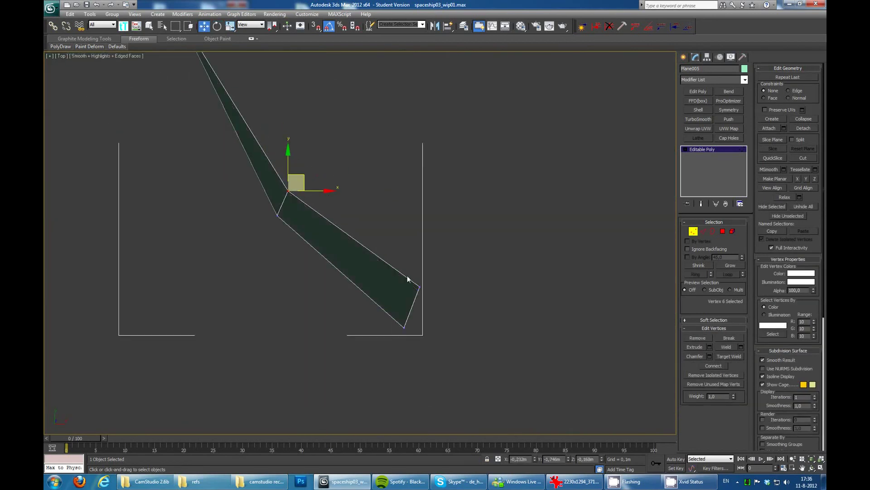
{"action": "left_click_drag", "start_coordinate": [407, 275], "coordinate": [536, 321], "text": "shift"}
{"action": "scroll", "coordinate": [587, 310], "scroll_direction": "up", "scroll_amount": 5}
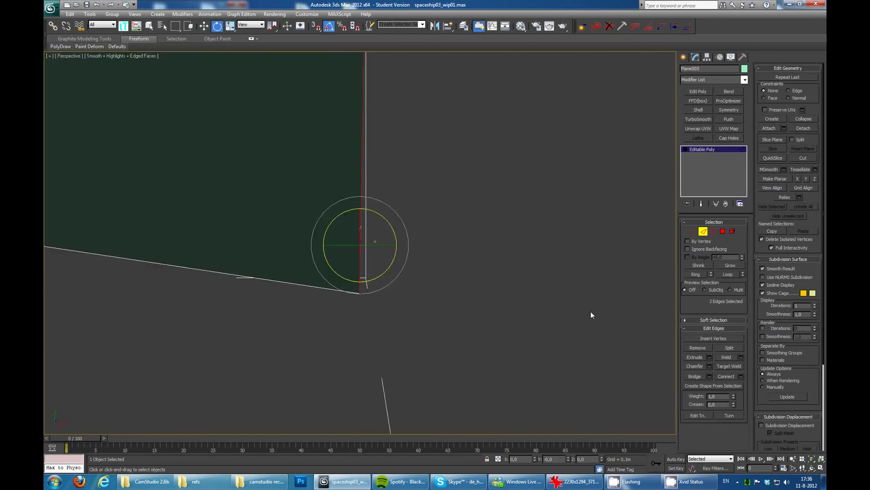
{"action": "key", "text": "p"}
- Zoom in on the fairing in perspective and select a group of its vertices
{"action": "mouse_move", "coordinate": [409, 218]}
{"action": "middle_mouse_down", "text": "alt"}
{"action": "mouse_move", "coordinate": [616, 243]}
{"action": "mouse_move", "coordinate": [430, 252]}
{"action": "mouse_move", "coordinate": [359, 230]}
{"action": "mouse_move", "coordinate": [335, 272]}
{"action": "middle_mouse_up", "text": "alt"}
{"action": "key", "text": "2"}
{"action": "key", "text": "w"}
{"action": "scroll", "coordinate": [323, 306], "scroll_direction": "up", "scroll_amount": 3}
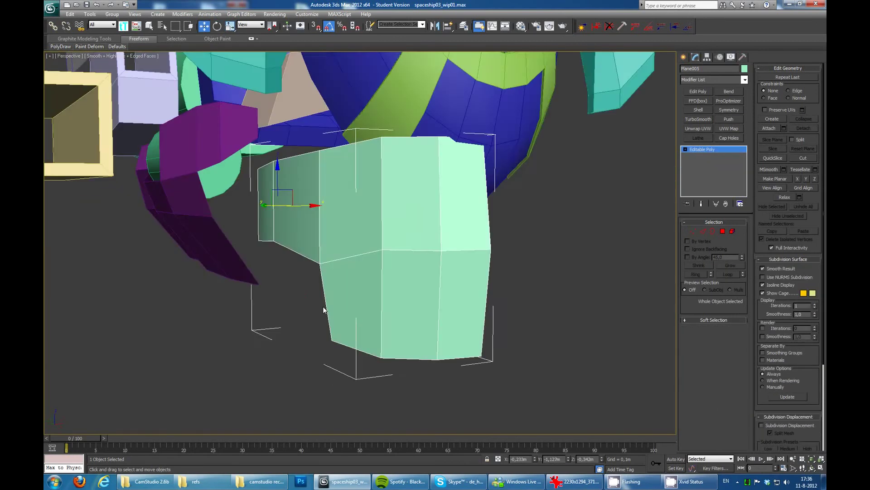
{"action": "mouse_move", "coordinate": [322, 306]}
{"action": "middle_mouse_down", "text": "alt"}
{"action": "mouse_move", "coordinate": [357, 292]}
{"action": "mouse_move", "coordinate": [363, 212]}
{"action": "middle_mouse_up", "text": "alt"}
{"action": "scroll", "coordinate": [357, 293], "scroll_direction": "up", "scroll_amount": 2}
{"action": "key", "text": "1"}
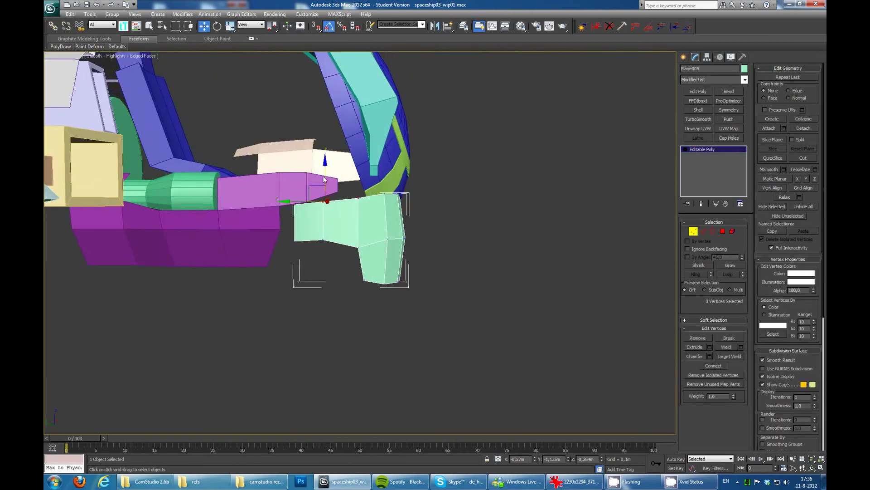
{"action": "mouse_move", "coordinate": [310, 190]}
{"action": "middle_mouse_down", "text": "alt"}
{"action": "mouse_move", "coordinate": [453, 238]}
{"action": "mouse_move", "coordinate": [445, 154]}
{"action": "middle_mouse_up", "text": "alt"}
{"action": "left_click_drag", "start_coordinate": [445, 155], "coordinate": [345, 207]}
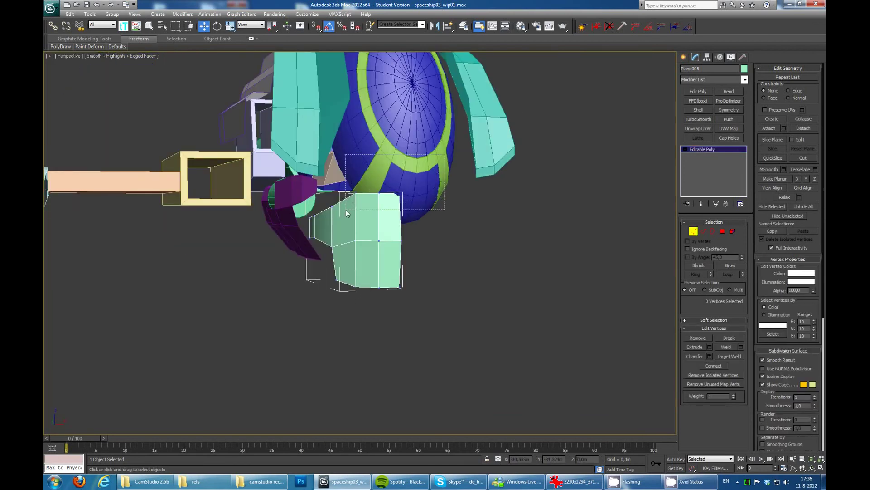
- Select three vertices along the fairing, then clear the vertex selection
{"action": "mouse_move", "coordinate": [347, 211]}
{"action": "middle_mouse_down", "text": "alt"}
{"action": "mouse_move", "coordinate": [630, 236]}
{"action": "mouse_move", "coordinate": [423, 239]}
{"action": "mouse_move", "coordinate": [399, 209]}
{"action": "mouse_move", "coordinate": [439, 179]}
{"action": "middle_mouse_up", "text": "alt"}
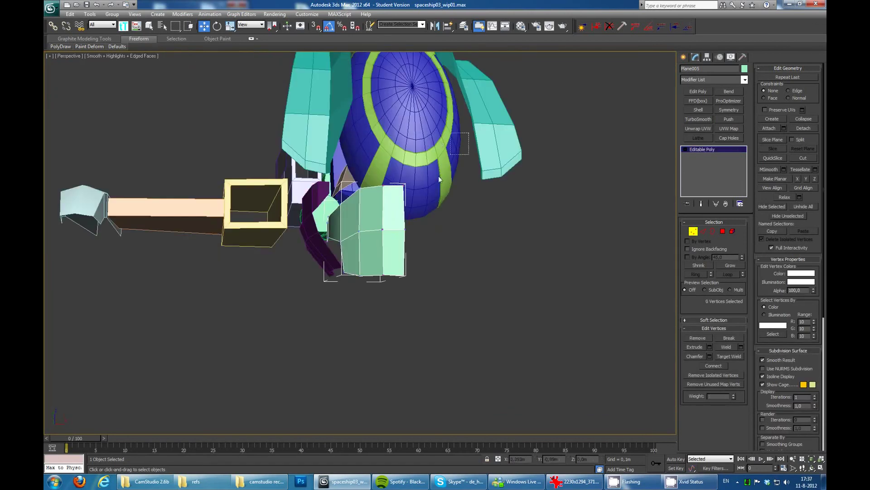
{"action": "left_click_drag", "start_coordinate": [439, 179], "coordinate": [458, 195]}
{"action": "mouse_move", "coordinate": [458, 195]}
{"action": "middle_mouse_down", "text": "alt"}
{"action": "mouse_move", "coordinate": [444, 253]}
{"action": "mouse_move", "coordinate": [457, 310]}
{"action": "middle_mouse_up", "text": "alt"}
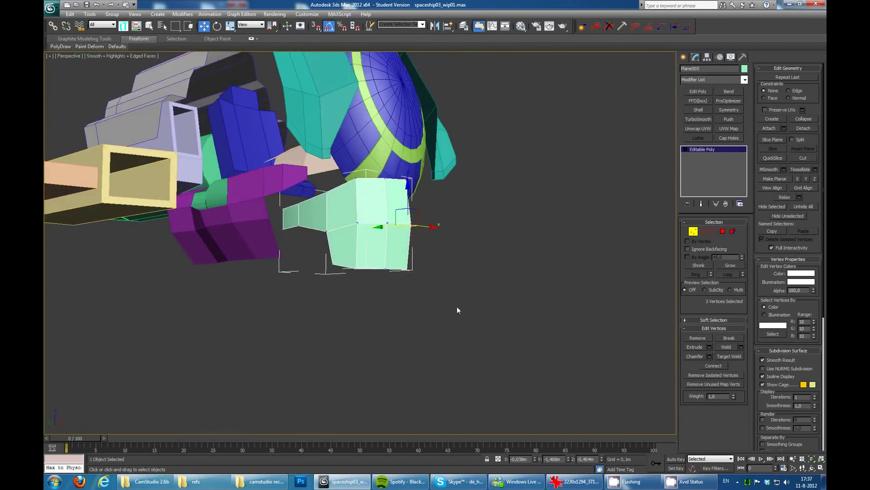
{"action": "left_click", "coordinate": [455, 257]}
{"action": "middle_click_drag", "start_coordinate": [455, 257], "coordinate": [462, 288], "text": "alt"}
{"action": "left_click", "coordinate": [436, 211]}
{"action": "middle_click_drag", "start_coordinate": [436, 211], "coordinate": [415, 197], "text": "alt"}
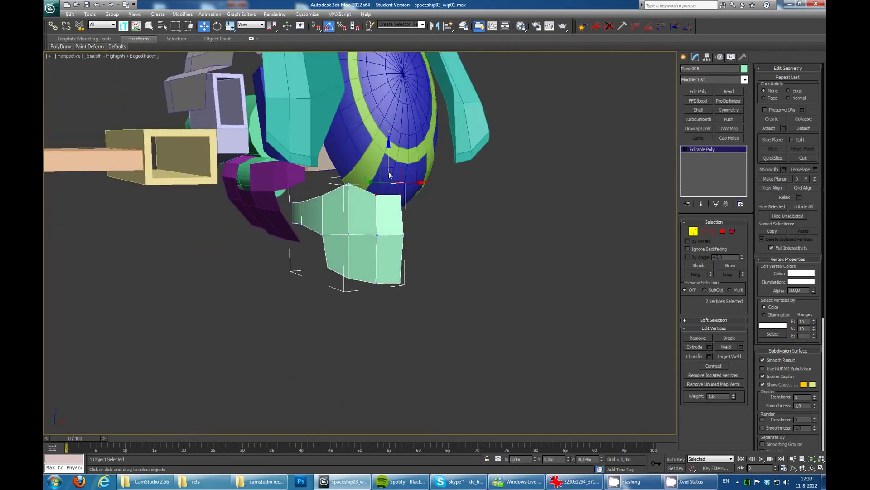
{"action": "mouse_move", "coordinate": [490, 208]}
{"action": "middle_mouse_down", "text": "alt"}
{"action": "mouse_move", "coordinate": [417, 254]}
{"action": "mouse_move", "coordinate": [435, 281]}
{"action": "middle_mouse_up", "text": "alt"}
- Cut a new edge across the fairing and delete its lower-right polygon
{"action": "key", "text": "2"}
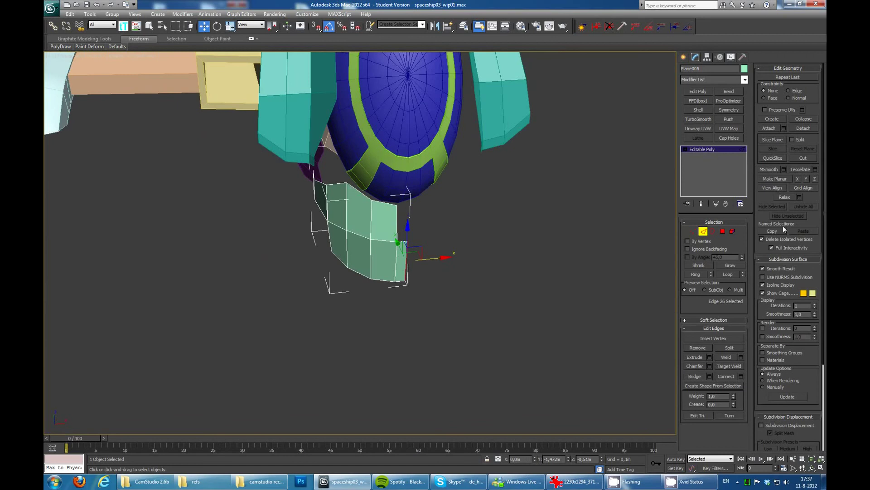
{"action": "mouse_move", "coordinate": [541, 257]}
{"action": "middle_mouse_down", "text": "alt"}
{"action": "mouse_move", "coordinate": [535, 243]}
{"action": "mouse_move", "coordinate": [504, 277]}
{"action": "mouse_move", "coordinate": [442, 252]}
{"action": "middle_mouse_up", "text": "alt"}
{"action": "key", "text": "alt+c"}
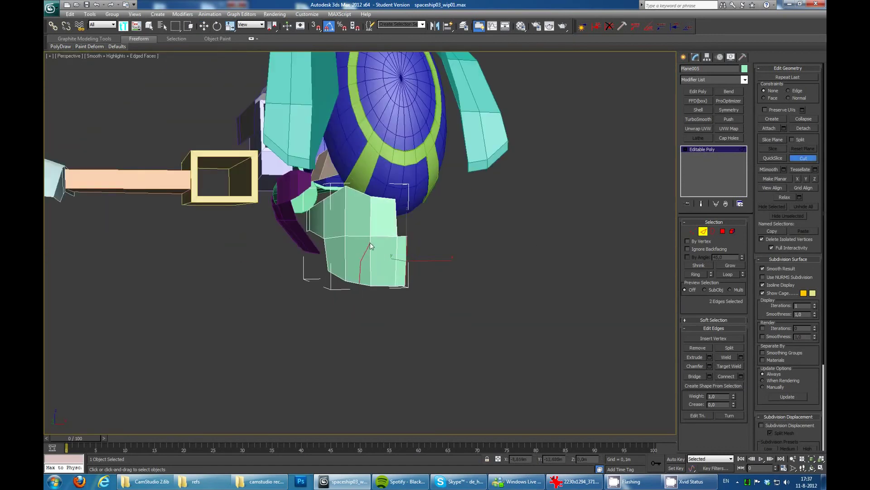
{"action": "key", "text": "4"}
{"action": "left_click", "coordinate": [399, 258]}
{"action": "key", "text": "Delete"}
{"action": "scroll", "coordinate": [436, 250], "scroll_direction": "up", "scroll_amount": 1}
{"action": "scroll", "coordinate": [436, 250], "scroll_direction": "up", "scroll_amount": 2}
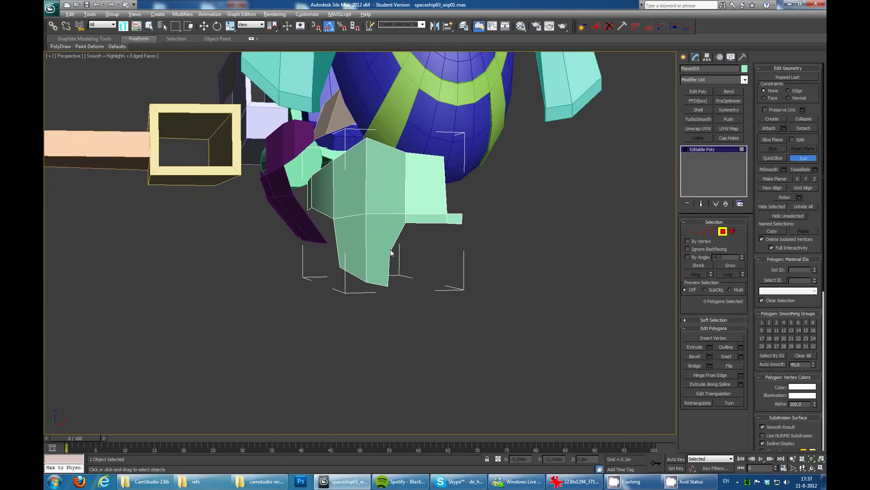
- Orbit around the finished fairing and deselect everything
{"action": "middle_click_drag", "start_coordinate": [478, 212], "coordinate": [472, 226], "text": "alt"}
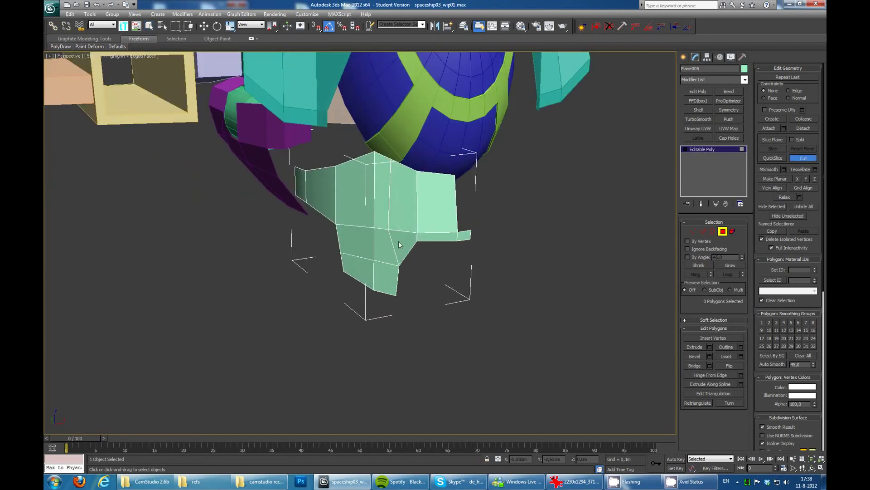
{"action": "mouse_move", "coordinate": [398, 241]}
{"action": "middle_mouse_down", "text": "alt"}
{"action": "mouse_move", "coordinate": [478, 243]}
{"action": "mouse_move", "coordinate": [472, 307]}
{"action": "middle_mouse_up", "text": "alt"}
{"action": "middle_click_drag", "start_coordinate": [475, 232], "coordinate": [632, 208], "text": "alt"}
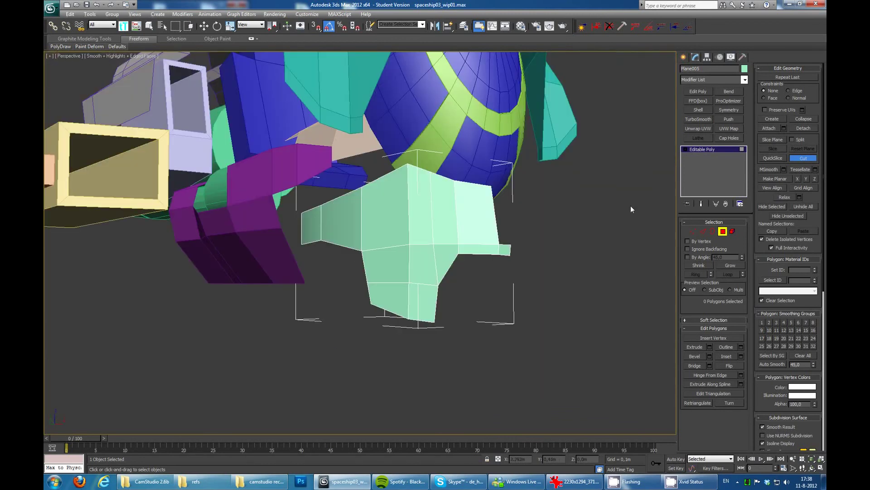
{"action": "left_click", "coordinate": [631, 208]}
{"action": "left_click", "coordinate": [684, 56]}
{"action": "middle_click_drag", "start_coordinate": [445, 204], "coordinate": [499, 195], "text": "alt"}
- Adjust the green fairing's pivot and add a Symmetry modifier to Plane005
{"action": "middle_click_drag", "start_coordinate": [408, 227], "coordinate": [335, 271], "text": "alt"}
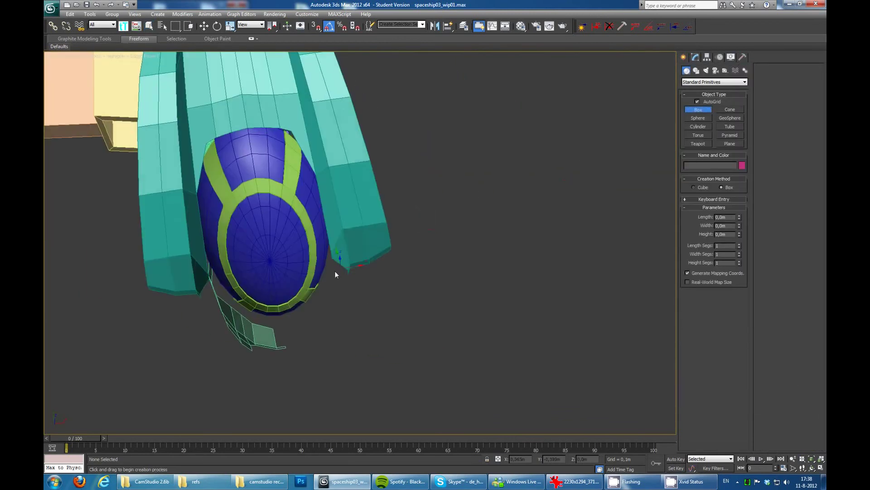
{"action": "left_click", "coordinate": [282, 290]}
{"action": "left_click", "coordinate": [707, 57]}
{"action": "left_click", "coordinate": [714, 109]}
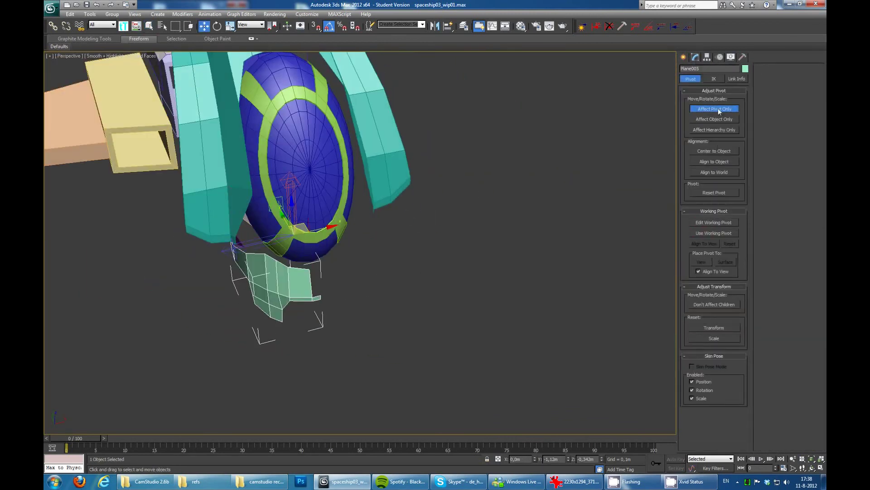
{"action": "left_click", "coordinate": [696, 56]}
{"action": "left_click", "coordinate": [729, 110]}
{"action": "mouse_move", "coordinate": [585, 292]}
{"action": "middle_mouse_down", "text": "alt"}
{"action": "mouse_move", "coordinate": [532, 237]}
{"action": "mouse_move", "coordinate": [449, 235]}
{"action": "mouse_move", "coordinate": [548, 213]}
{"action": "mouse_move", "coordinate": [430, 316]}
{"action": "middle_mouse_up", "text": "alt"}
- Create a box beneath the fairing and raise its top polygon slightly
{"action": "key", "text": "b"}
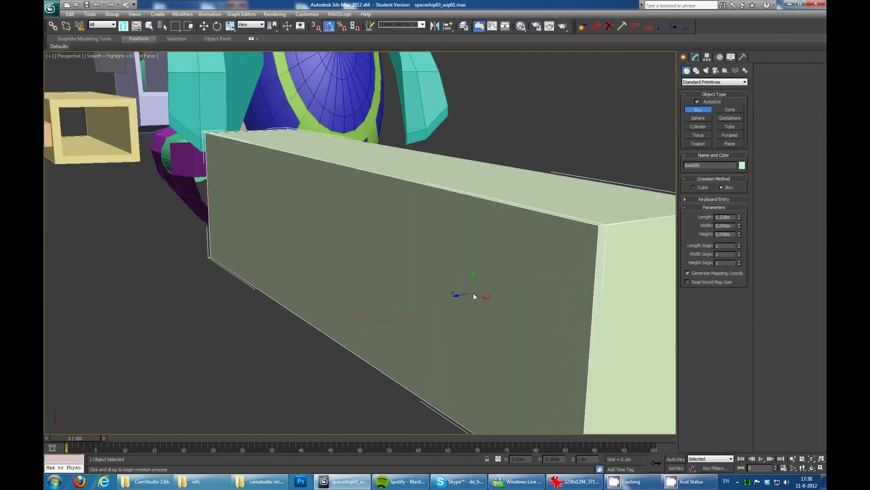
{"action": "left_click", "coordinate": [474, 293]}
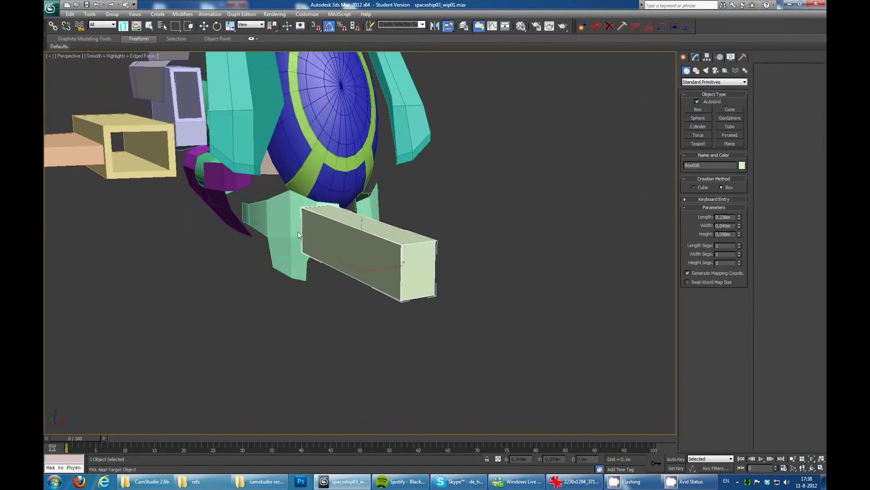
{"action": "middle_click_drag", "start_coordinate": [473, 292], "coordinate": [404, 241], "text": "alt"}
{"action": "key", "text": "w"}
{"action": "key", "text": "z"}
{"action": "scroll", "coordinate": [497, 262], "scroll_direction": "down", "scroll_amount": 5}
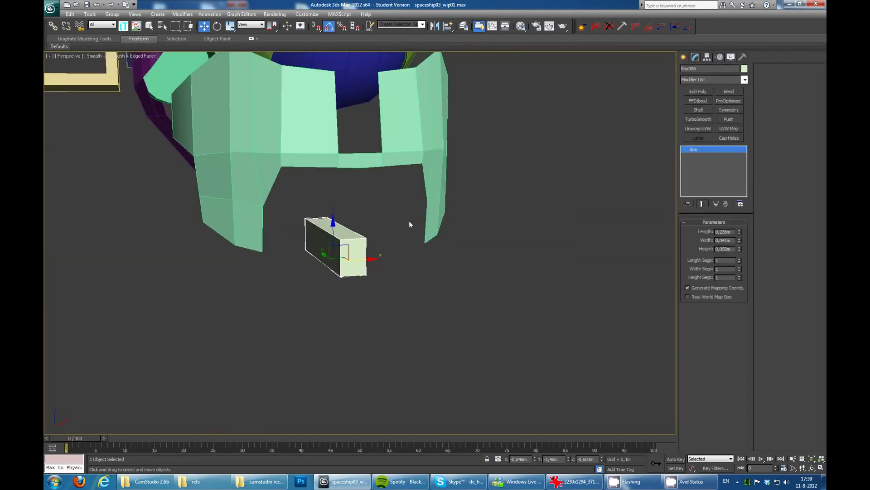
{"action": "key", "text": "4"}
{"action": "left_click_drag", "start_coordinate": [335, 224], "coordinate": [334, 194]}
{"action": "mouse_move", "coordinate": [329, 231]}
{"action": "middle_mouse_down", "text": "alt"}
{"action": "mouse_move", "coordinate": [387, 214]}
{"action": "mouse_move", "coordinate": [311, 243]}
{"action": "mouse_move", "coordinate": [403, 238]}
{"action": "mouse_move", "coordinate": [420, 247]}
{"action": "mouse_move", "coordinate": [336, 234]}
{"action": "mouse_move", "coordinate": [466, 166]}
{"action": "middle_mouse_up", "text": "alt"}
{"action": "key", "text": "4"}
- Refine the vertex selection on the green fairing to a smaller group
{"action": "left_click", "coordinate": [466, 166]}
{"action": "left_click", "coordinate": [376, 255]}
{"action": "key", "text": "1"}
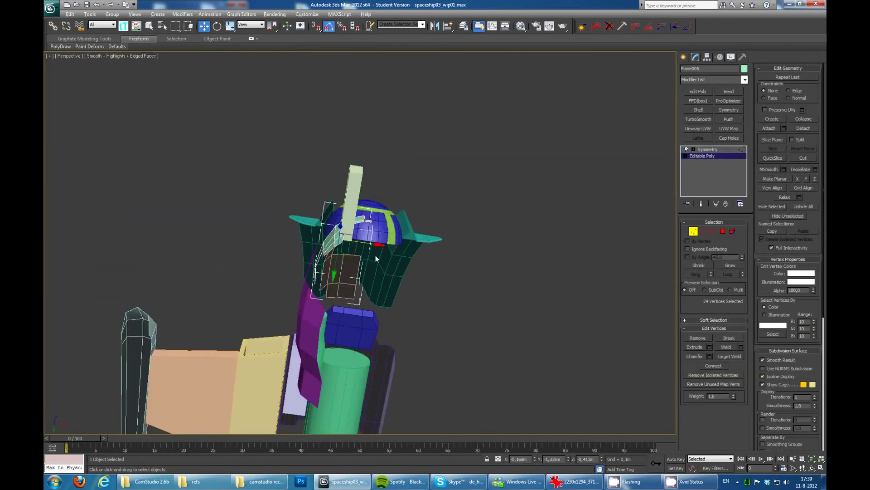
{"action": "middle_click_drag", "start_coordinate": [375, 254], "coordinate": [363, 260], "text": "alt"}
{"action": "left_click", "coordinate": [364, 260], "text": "alt"}
{"action": "mouse_move", "coordinate": [390, 320]}
{"action": "middle_mouse_down", "text": "alt"}
{"action": "mouse_move", "coordinate": [405, 240]}
{"action": "mouse_move", "coordinate": [303, 239]}
{"action": "mouse_move", "coordinate": [344, 226]}
{"action": "mouse_move", "coordinate": [241, 301]}
{"action": "middle_mouse_up", "text": "alt"}
{"action": "left_click", "coordinate": [303, 239], "text": "alt"}
{"action": "left_click", "coordinate": [345, 226], "text": "ctrl"}
{"action": "left_click_drag", "start_coordinate": [240, 301], "coordinate": [325, 235], "text": "alt"}
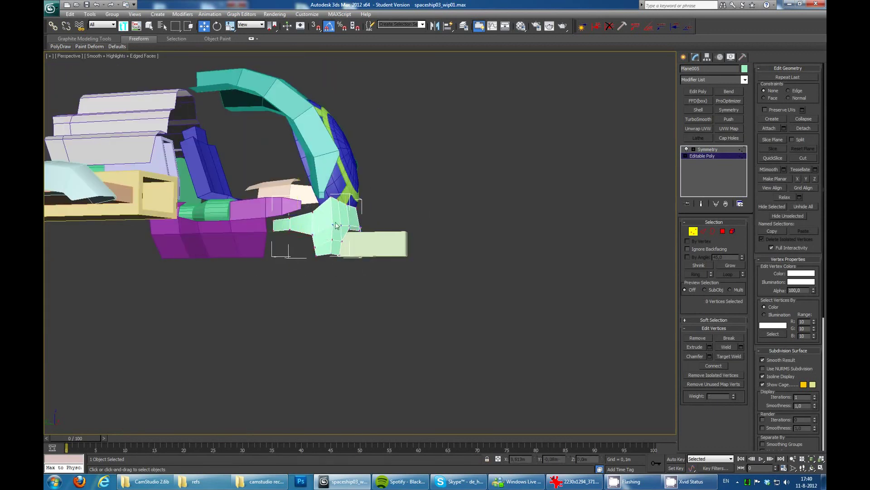
{"action": "mouse_move", "coordinate": [312, 212]}
{"action": "middle_mouse_down", "text": "alt"}
{"action": "mouse_move", "coordinate": [426, 293]}
{"action": "mouse_move", "coordinate": [362, 252]}
{"action": "middle_mouse_up", "text": "alt"}
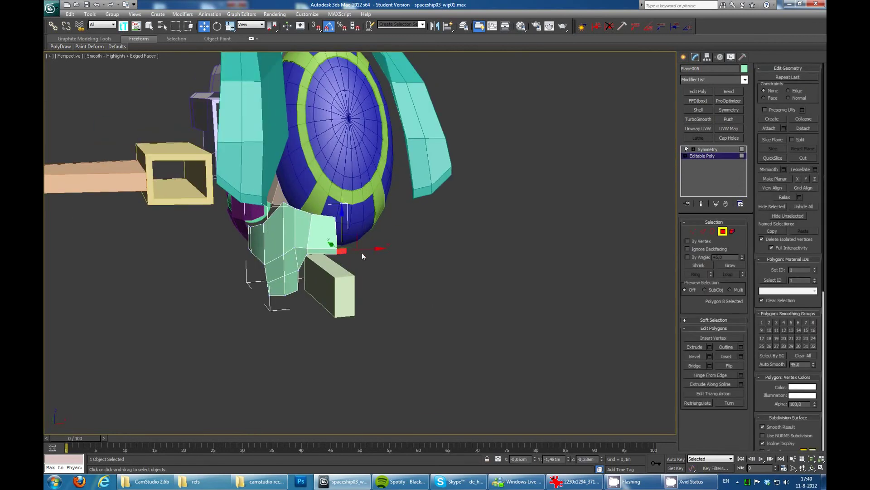
- Select the pale fairing box Box006 and orbit around it
{"action": "left_click", "coordinate": [435, 262]}
{"action": "scroll", "coordinate": [415, 287], "scroll_direction": "up", "scroll_amount": 1}
{"action": "middle_click_drag", "start_coordinate": [415, 288], "coordinate": [477, 264], "text": "alt"}
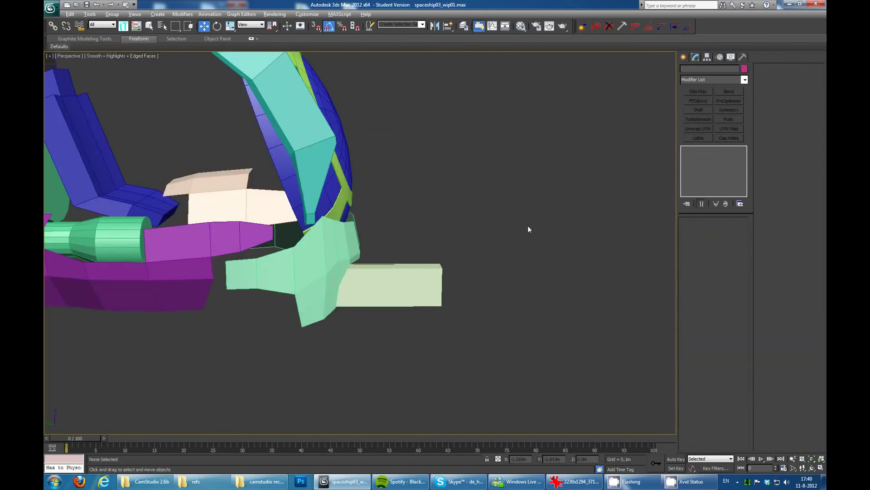
{"action": "left_click", "coordinate": [408, 272]}
{"action": "mouse_move", "coordinate": [408, 272]}
{"action": "middle_mouse_down", "text": "alt"}
{"action": "mouse_move", "coordinate": [412, 233]}
{"action": "mouse_move", "coordinate": [363, 232]}
{"action": "middle_mouse_up", "text": "alt"}
{"action": "scroll", "coordinate": [425, 223], "scroll_direction": "up", "scroll_amount": 2}
{"action": "scroll", "coordinate": [429, 213], "scroll_direction": "down", "scroll_amount": 2}
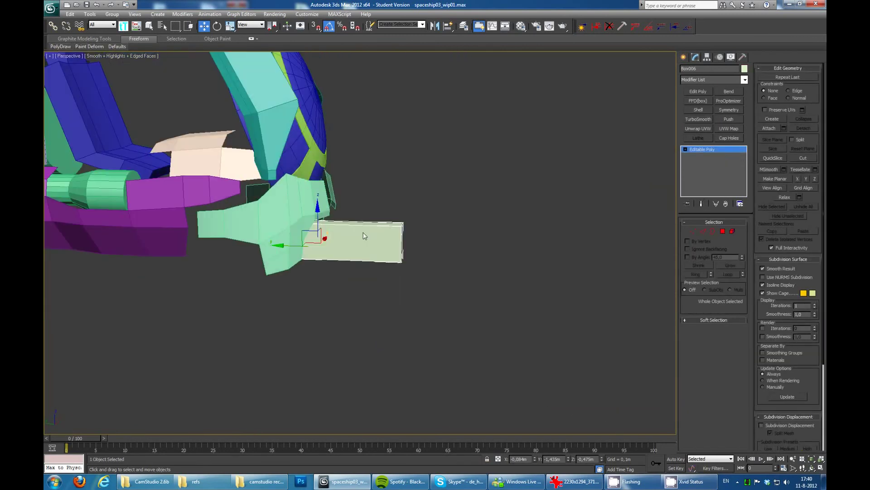
{"action": "scroll", "coordinate": [286, 256], "scroll_direction": "up", "scroll_amount": 2}
{"action": "mouse_move", "coordinate": [426, 266]}
{"action": "middle_mouse_down", "text": "alt"}
{"action": "mouse_move", "coordinate": [412, 253]}
{"action": "mouse_move", "coordinate": [304, 243]}
{"action": "middle_mouse_up", "text": "alt"}
- Select the box's end faces in Polygon mode to open the slot
{"action": "key", "text": "4"}
{"action": "left_click", "coordinate": [413, 260]}
{"action": "scroll", "coordinate": [421, 252], "scroll_direction": "up", "scroll_amount": 2}
{"action": "left_click", "coordinate": [304, 243], "text": "ctrl"}
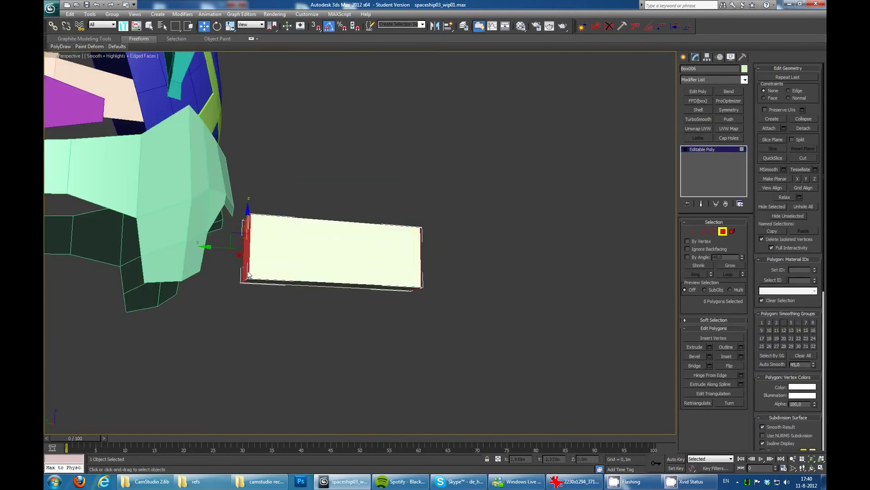
{"action": "left_click", "coordinate": [418, 210]}
{"action": "mouse_move", "coordinate": [249, 275]}
{"action": "middle_mouse_down", "text": "alt"}
{"action": "mouse_move", "coordinate": [418, 211]}
{"action": "mouse_move", "coordinate": [414, 255]}
{"action": "middle_mouse_up", "text": "alt"}
{"action": "scroll", "coordinate": [414, 255], "scroll_direction": "up", "scroll_amount": 2}
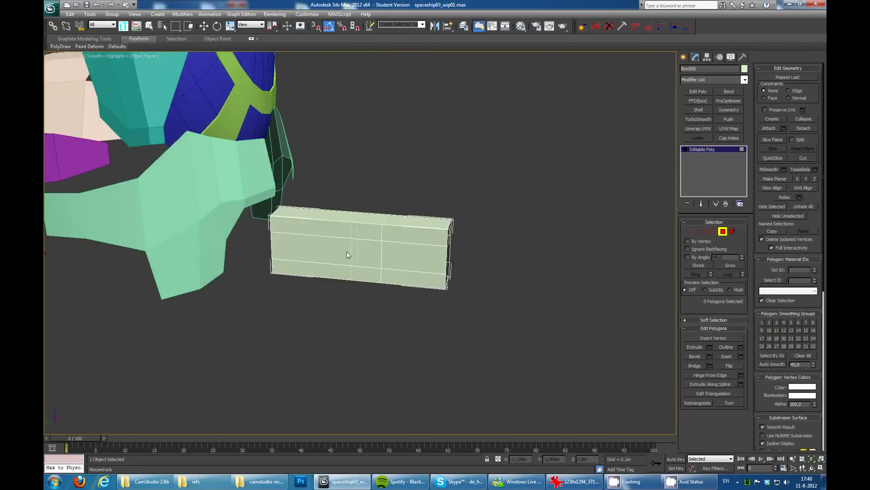
{"action": "middle_click_drag", "start_coordinate": [362, 241], "coordinate": [271, 204], "text": "alt"}
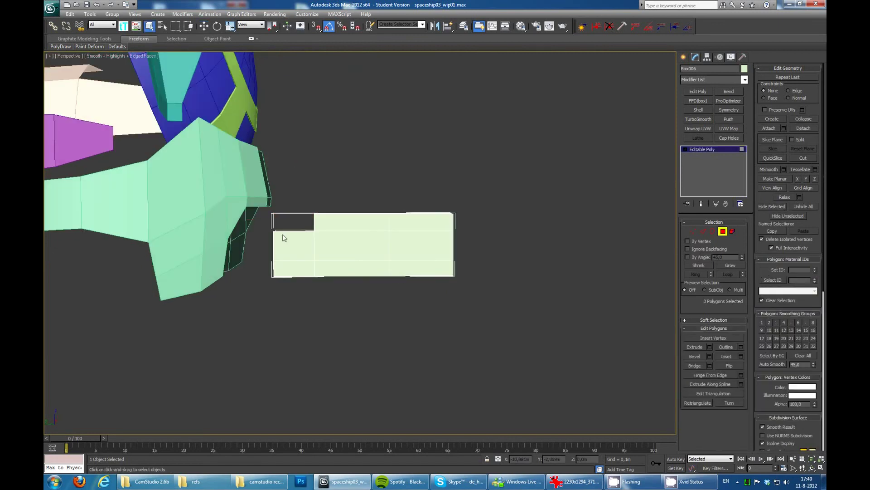
- Select the slot's edges and end vertices to cut the slot through the box
{"action": "mouse_move", "coordinate": [379, 249]}
{"action": "middle_mouse_down", "text": "alt"}
{"action": "mouse_move", "coordinate": [494, 229]}
{"action": "mouse_move", "coordinate": [510, 198]}
{"action": "middle_mouse_up", "text": "alt"}
{"action": "key", "text": "2"}
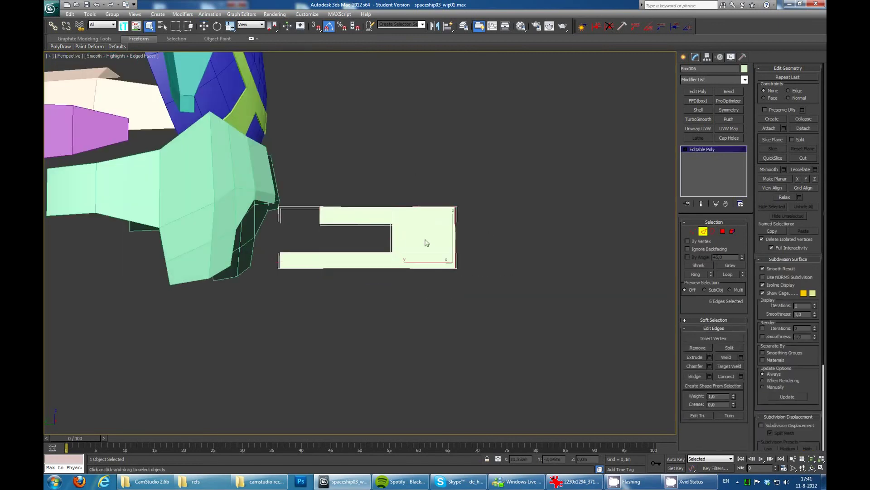
{"action": "key", "text": "1"}
{"action": "left_click_drag", "start_coordinate": [499, 244], "coordinate": [282, 261]}
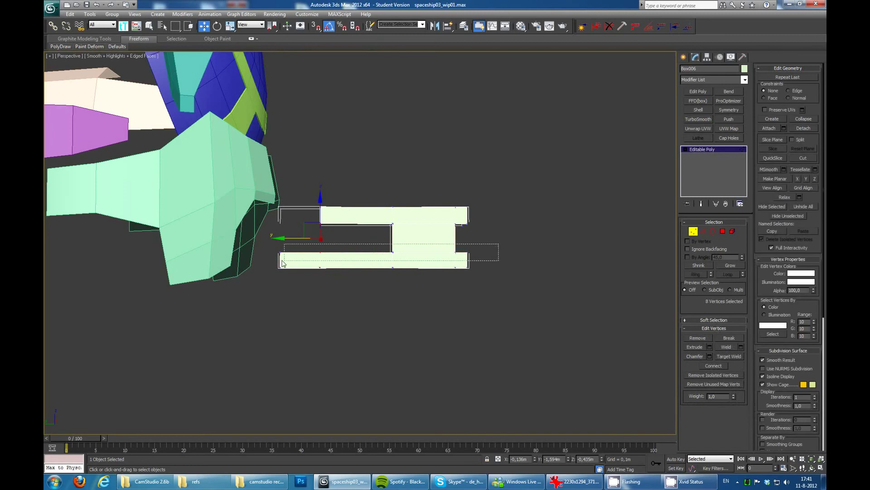
{"action": "middle_click_drag", "start_coordinate": [408, 205], "coordinate": [492, 213], "text": "alt"}
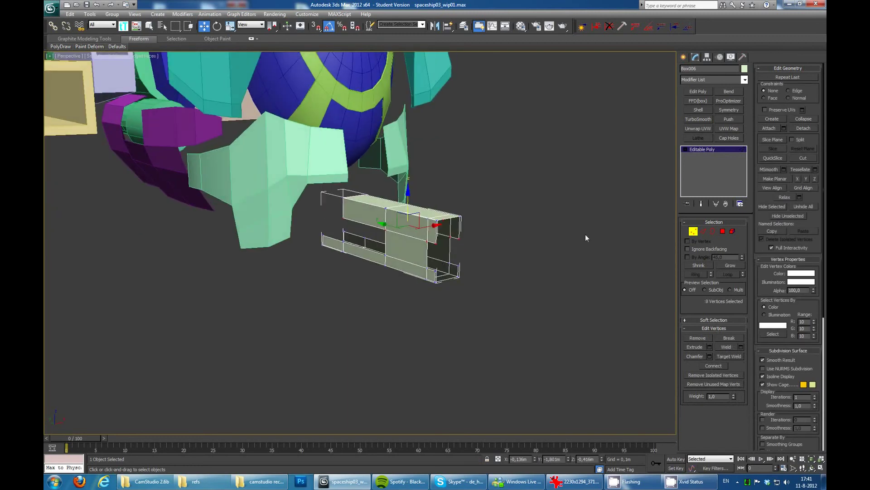
{"action": "left_click", "coordinate": [571, 238]}
{"action": "middle_click_drag", "start_coordinate": [557, 241], "coordinate": [502, 246], "text": "alt"}
{"action": "left_click", "coordinate": [684, 58]}
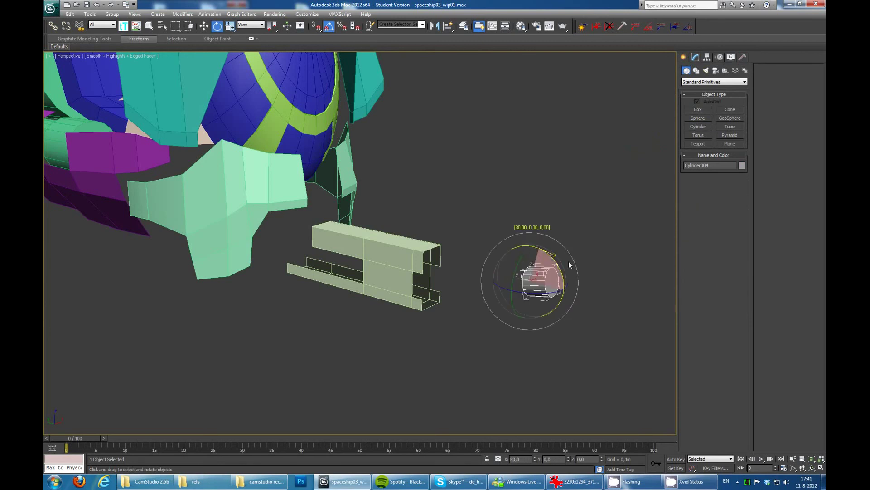
- Scale Cylinder004 and align it to Box006 at the box's front end
{"action": "middle_click_drag", "start_coordinate": [410, 272], "coordinate": [443, 293], "text": "alt"}
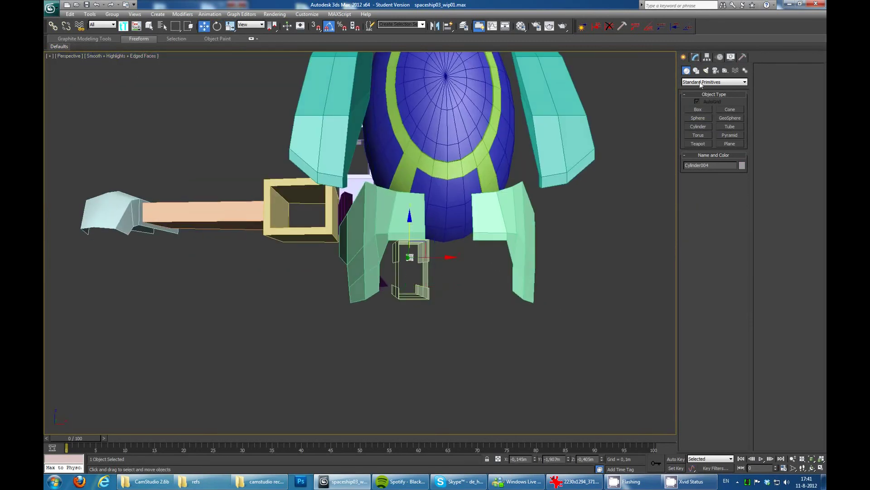
{"action": "left_click", "coordinate": [695, 57]}
{"action": "key", "text": "z"}
{"action": "key", "text": "r"}
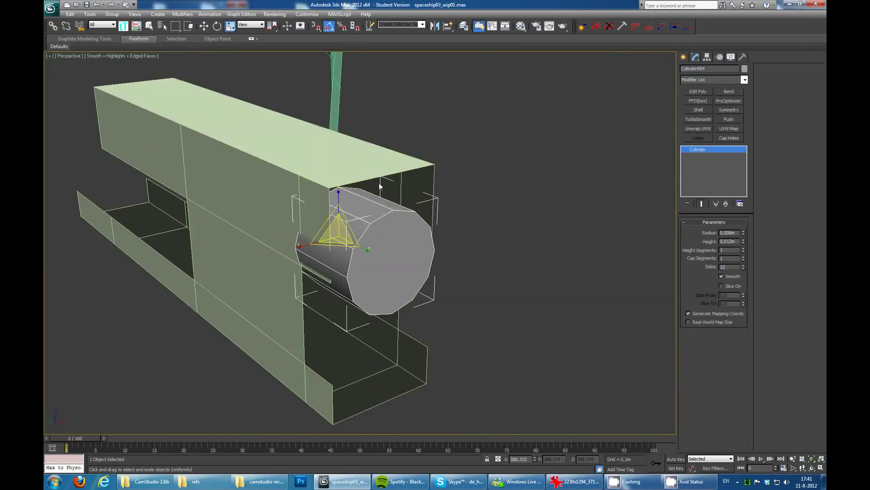
{"action": "scroll", "coordinate": [379, 183], "scroll_direction": "down", "scroll_amount": 5}
{"action": "key", "text": "w"}
{"action": "key", "text": "alt+a"}
{"action": "left_click", "coordinate": [297, 254]}
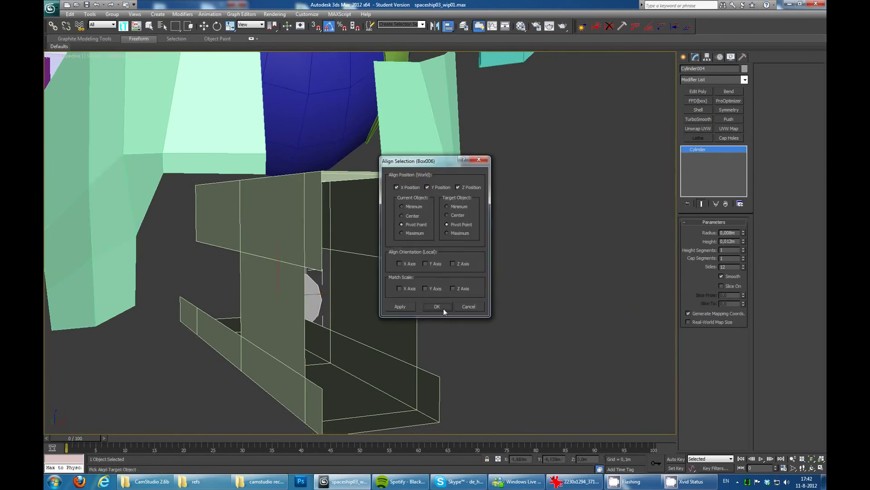
{"action": "middle_click_drag", "start_coordinate": [444, 311], "coordinate": [412, 201], "text": "alt"}
{"action": "left_click", "coordinate": [436, 307]}
{"action": "middle_click_drag", "start_coordinate": [413, 285], "coordinate": [371, 227], "text": "alt"}
{"action": "scroll", "coordinate": [421, 246], "scroll_direction": "up", "scroll_amount": 4}
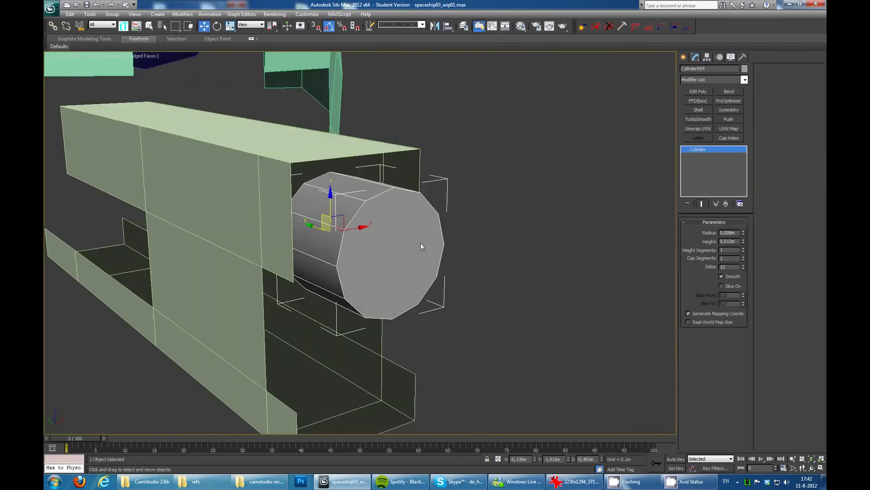
{"action": "middle_click_drag", "start_coordinate": [420, 243], "coordinate": [417, 249], "text": "alt"}
- Convert the cylinder to Editable Poly and clone it below as Cylinder005
{"action": "right_click", "coordinate": [417, 249]}
{"action": "left_click", "coordinate": [387, 207]}
{"action": "scroll", "coordinate": [303, 248], "scroll_direction": "up", "scroll_amount": 1}
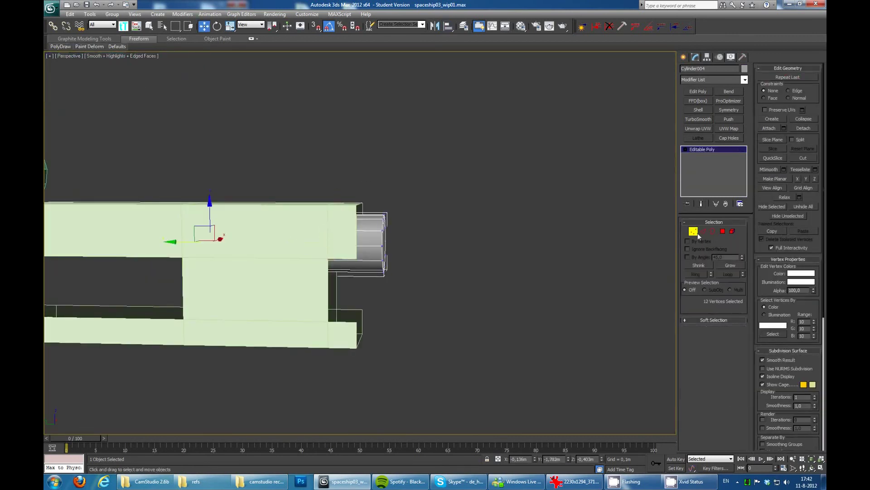
{"action": "left_click", "coordinate": [693, 231]}
{"action": "left_click_drag", "start_coordinate": [333, 235], "coordinate": [336, 290], "text": "shift"}
{"action": "left_click", "coordinate": [439, 274]}
{"action": "mouse_move", "coordinate": [439, 273]}
{"action": "middle_mouse_down", "text": "alt"}
{"action": "mouse_move", "coordinate": [410, 260]}
{"action": "mouse_move", "coordinate": [430, 214]}
{"action": "middle_mouse_up", "text": "alt"}
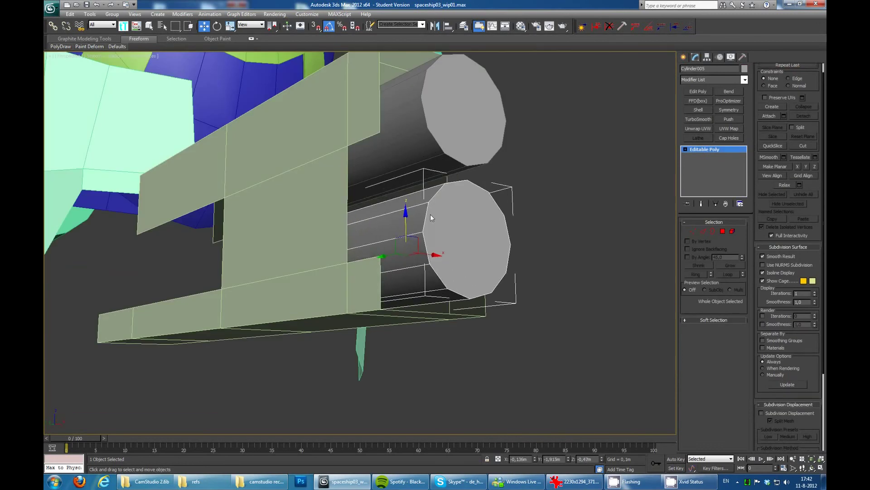
{"action": "scroll", "coordinate": [430, 214], "scroll_direction": "down", "scroll_amount": 3}
{"action": "mouse_move", "coordinate": [382, 194]}
{"action": "middle_mouse_down", "text": "alt"}
{"action": "mouse_move", "coordinate": [394, 185]}
{"action": "mouse_move", "coordinate": [426, 203]}
{"action": "middle_mouse_up", "text": "alt"}
- Check the upper cylinder and the pale box, then choose the Box primitive
{"action": "left_click", "coordinate": [400, 178]}
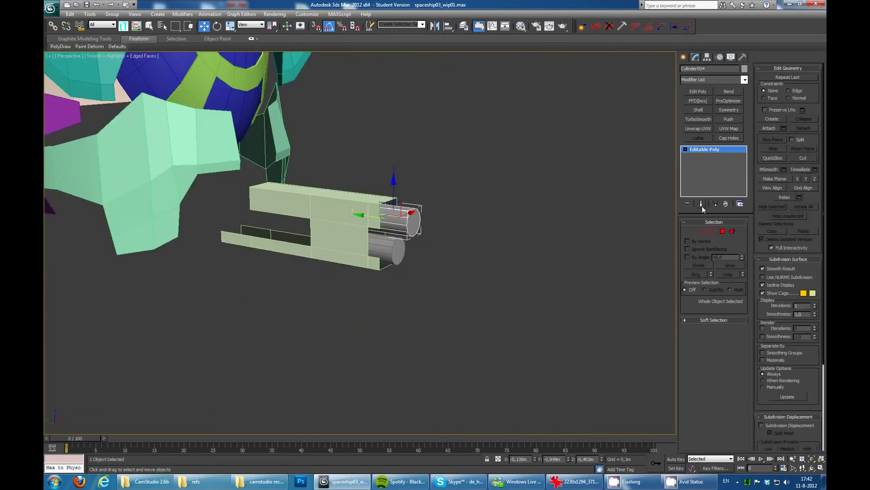
{"action": "middle_click_drag", "start_coordinate": [363, 213], "coordinate": [375, 204], "text": "alt"}
{"action": "left_click", "coordinate": [375, 204]}
{"action": "left_click", "coordinate": [684, 56]}
{"action": "left_click", "coordinate": [698, 110]}
- Draw orange Box007 beside the pale housing and lengthen it in its parameters
{"action": "left_click_drag", "start_coordinate": [467, 244], "coordinate": [279, 272]}
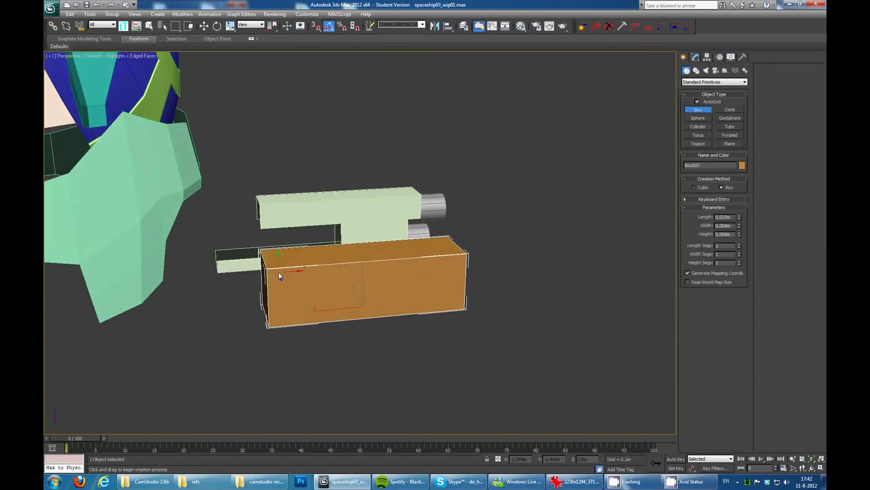
{"action": "right_click", "coordinate": [316, 26]}
{"action": "left_click", "coordinate": [696, 58]}
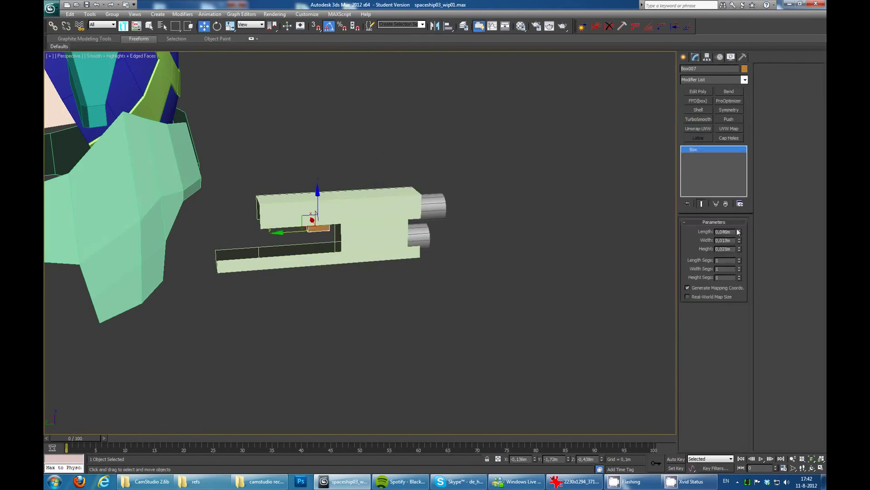
{"action": "left_click_drag", "start_coordinate": [741, 243], "coordinate": [737, 432]}
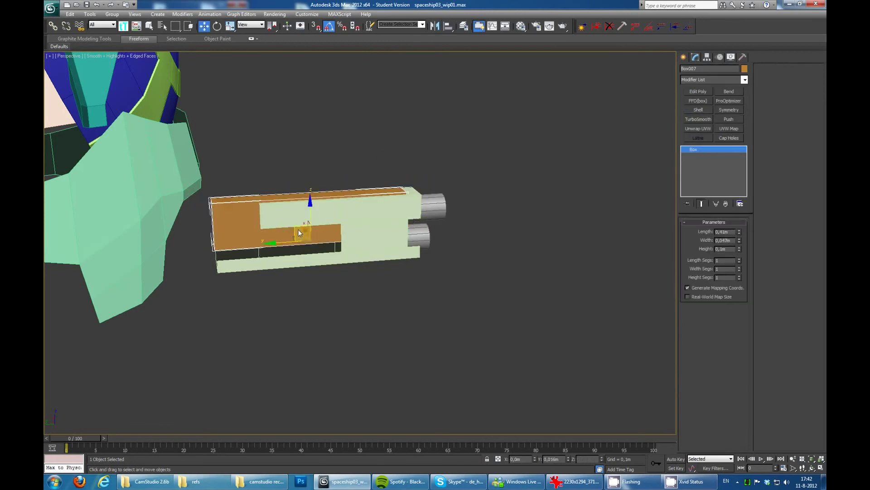
{"action": "scroll", "coordinate": [298, 229], "scroll_direction": "up", "scroll_amount": 2}
- Convert the orange box to Editable Poly and scale it longer to fill the slot
{"action": "right_click", "coordinate": [419, 202]}
{"action": "middle_click_drag", "start_coordinate": [420, 201], "coordinate": [351, 249], "text": "alt"}
{"action": "key", "text": "r"}
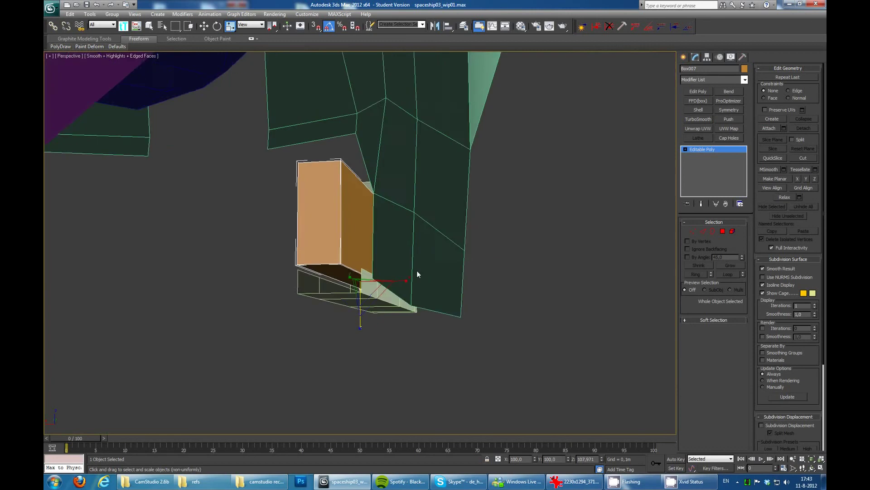
{"action": "middle_click_drag", "start_coordinate": [417, 274], "coordinate": [361, 326], "text": "alt"}
{"action": "left_click_drag", "start_coordinate": [358, 335], "coordinate": [345, 317]}
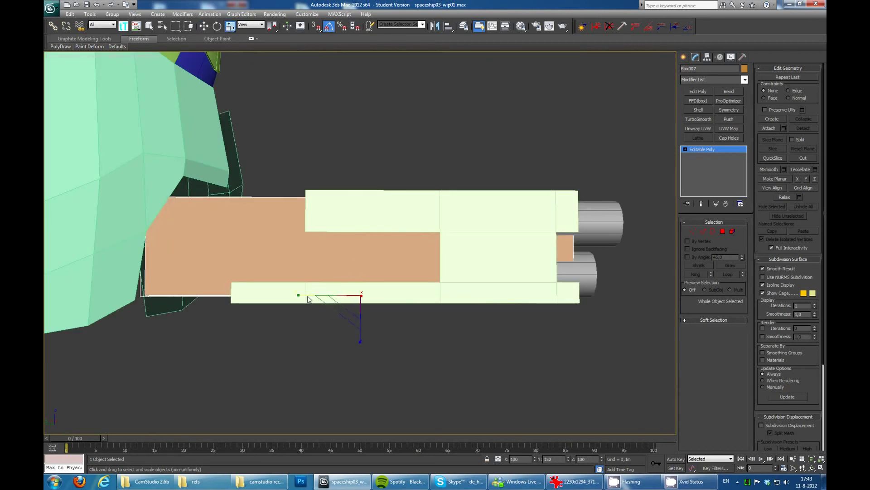
{"action": "key", "text": "w"}
{"action": "middle_click_drag", "start_coordinate": [354, 290], "coordinate": [399, 211], "text": "alt"}
{"action": "scroll", "coordinate": [399, 210], "scroll_direction": "down", "scroll_amount": 5}
{"action": "left_click", "coordinate": [569, 200]}
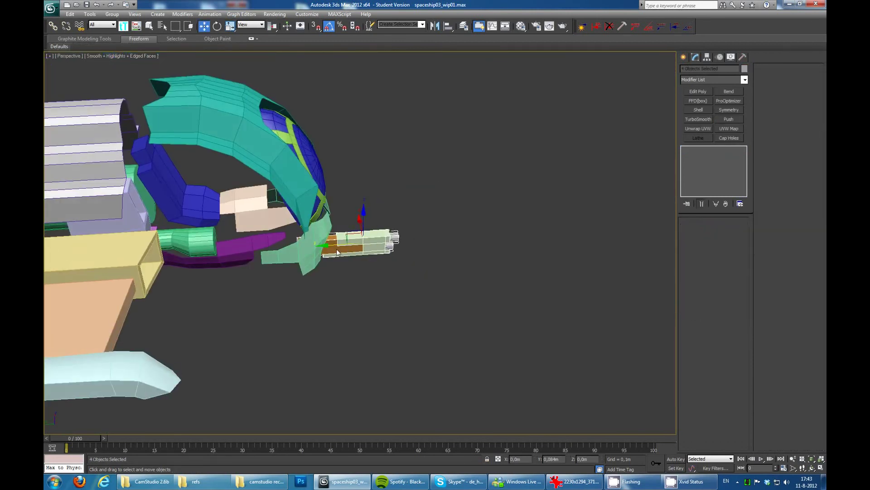
{"action": "mouse_move", "coordinate": [539, 219]}
{"action": "middle_mouse_down", "text": "alt"}
{"action": "mouse_move", "coordinate": [515, 187]}
{"action": "mouse_move", "coordinate": [367, 169]}
{"action": "middle_mouse_up", "text": "alt"}
- Thicken the Circle001 spline into a 0,132m renderable tube ring beside the ship
{"action": "scroll", "coordinate": [408, 177], "scroll_direction": "down", "scroll_amount": 5}
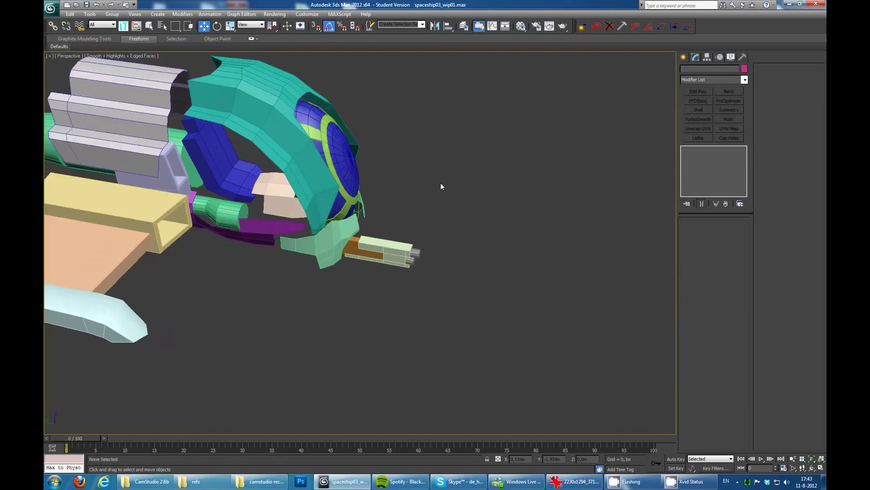
{"action": "mouse_move", "coordinate": [441, 186]}
{"action": "middle_mouse_down", "text": "alt"}
{"action": "mouse_move", "coordinate": [434, 118]}
{"action": "mouse_move", "coordinate": [437, 178]}
{"action": "middle_mouse_up", "text": "alt"}
{"action": "scroll", "coordinate": [379, 178], "scroll_direction": "up", "scroll_amount": 3}
{"action": "middle_click_drag", "start_coordinate": [379, 178], "coordinate": [444, 198], "text": "alt"}
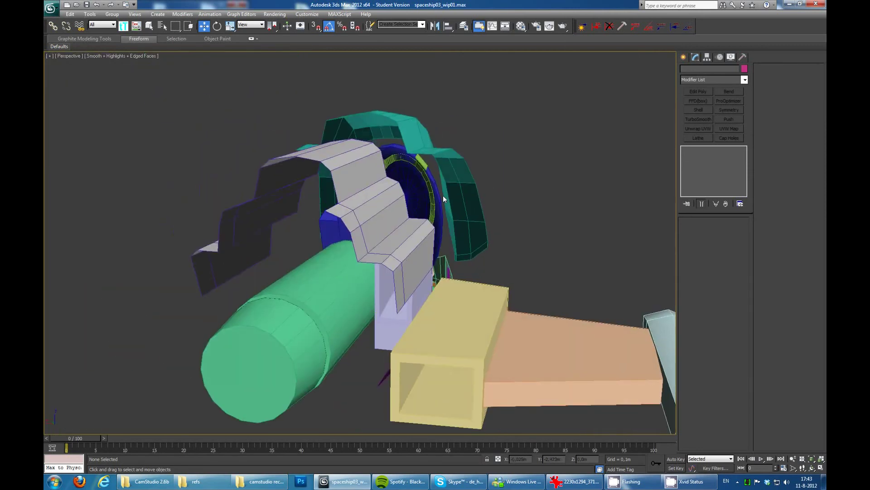
{"action": "mouse_move", "coordinate": [534, 121]}
{"action": "middle_mouse_down", "text": "alt"}
{"action": "mouse_move", "coordinate": [600, 162]}
{"action": "mouse_move", "coordinate": [697, 107]}
{"action": "mouse_move", "coordinate": [485, 183]}
{"action": "mouse_move", "coordinate": [515, 140]}
{"action": "mouse_move", "coordinate": [542, 145]}
{"action": "mouse_move", "coordinate": [486, 187]}
{"action": "mouse_move", "coordinate": [421, 203]}
{"action": "mouse_move", "coordinate": [420, 162]}
{"action": "middle_mouse_up", "text": "alt"}
{"action": "mouse_move", "coordinate": [409, 210]}
{"action": "middle_mouse_down", "text": "alt"}
{"action": "mouse_move", "coordinate": [398, 189]}
{"action": "mouse_move", "coordinate": [407, 138]}
{"action": "mouse_move", "coordinate": [406, 155]}
{"action": "mouse_move", "coordinate": [551, 115]}
{"action": "mouse_move", "coordinate": [518, 91]}
{"action": "mouse_move", "coordinate": [525, 108]}
{"action": "mouse_move", "coordinate": [544, 111]}
{"action": "mouse_move", "coordinate": [704, 99]}
{"action": "middle_mouse_up", "text": "alt"}
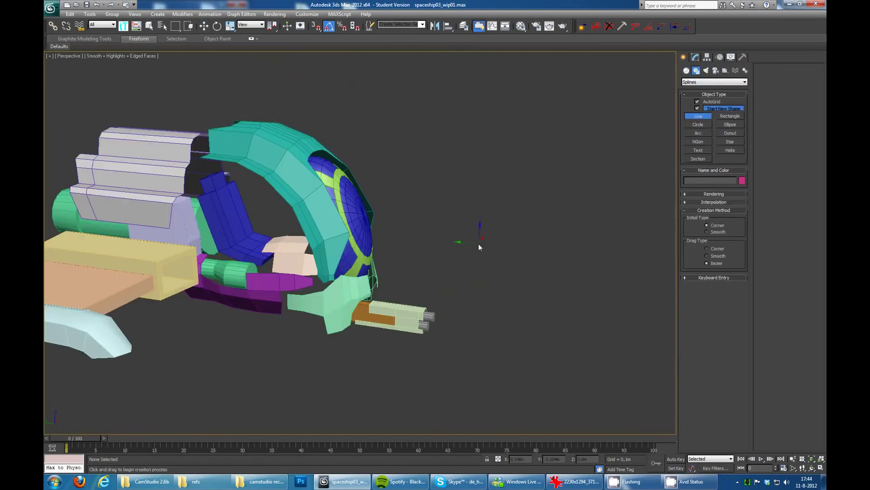
{"action": "left_click_drag", "start_coordinate": [738, 252], "coordinate": [738, 217]}
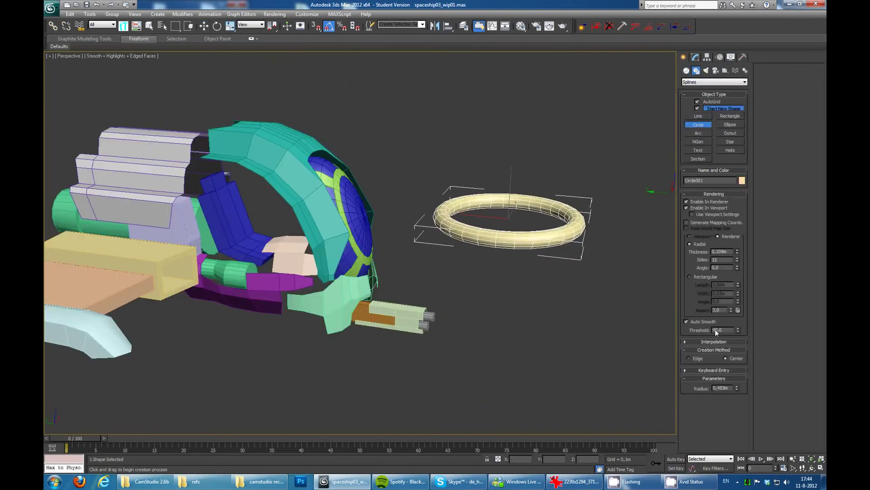
{"action": "key", "text": "z"}
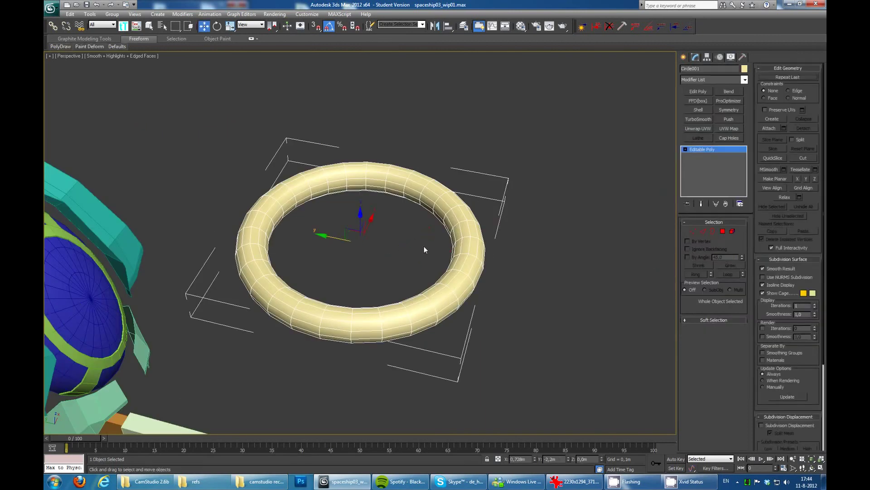
- Stack Symmetry copies of the ring on Z into an eight-ring coil
{"action": "middle_click_drag", "start_coordinate": [424, 246], "coordinate": [464, 238], "text": "alt"}
{"action": "key", "text": "w"}
{"action": "middle_click_drag", "start_coordinate": [357, 221], "coordinate": [317, 204], "text": "alt"}
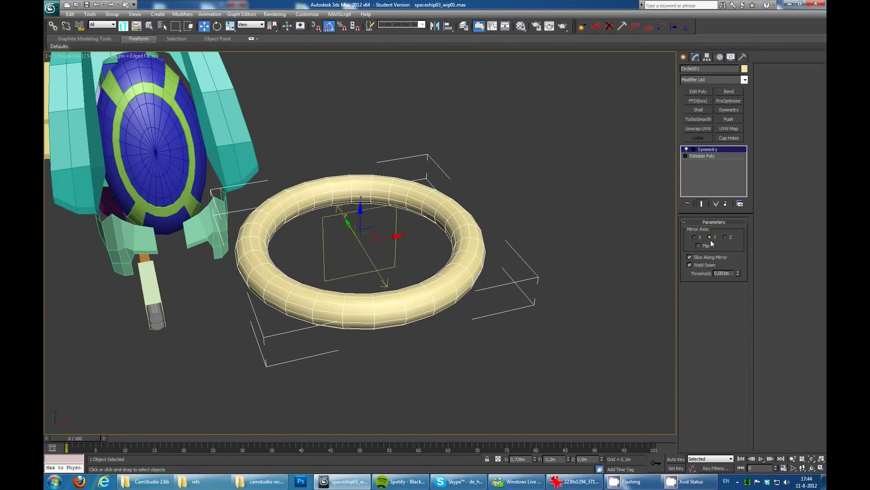
{"action": "left_click", "coordinate": [724, 237]}
{"action": "middle_click_drag", "start_coordinate": [408, 182], "coordinate": [380, 195], "text": "alt"}
{"action": "left_click_drag", "start_coordinate": [381, 194], "coordinate": [362, 236]}
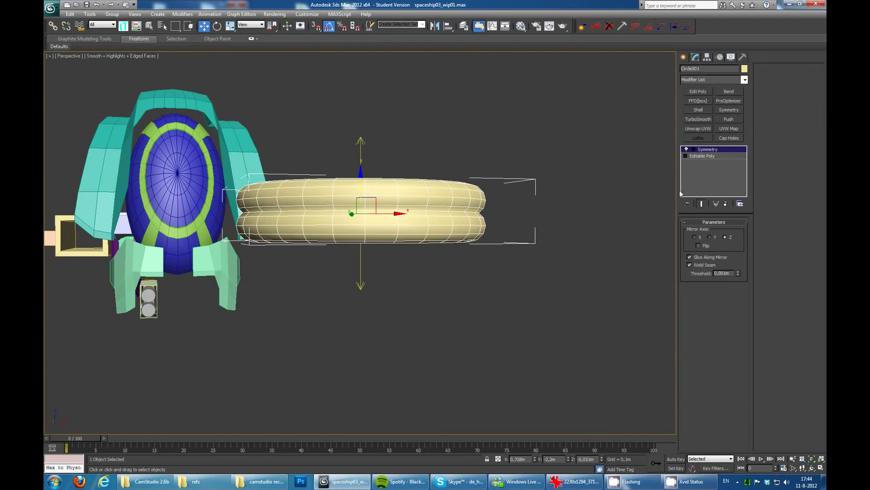
{"action": "left_click", "coordinate": [728, 110]}
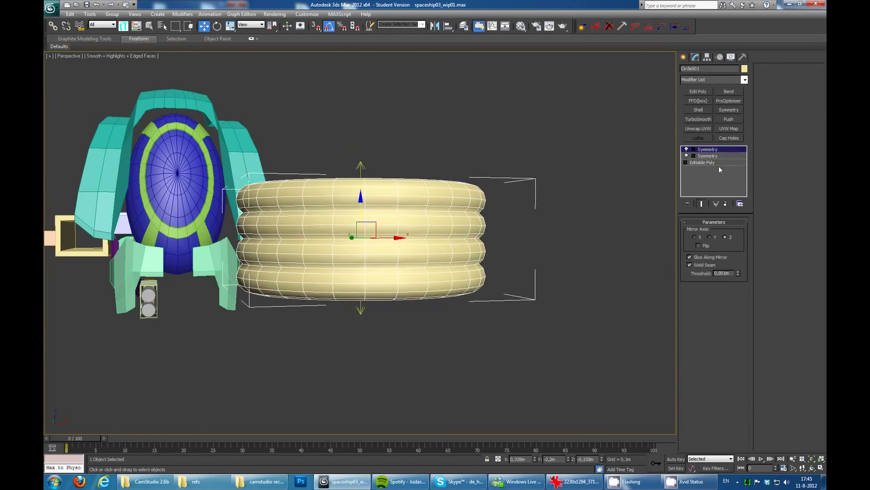
{"action": "left_click_drag", "start_coordinate": [361, 177], "coordinate": [361, 256]}
{"action": "middle_click_drag", "start_coordinate": [499, 227], "coordinate": [422, 236], "text": "alt"}
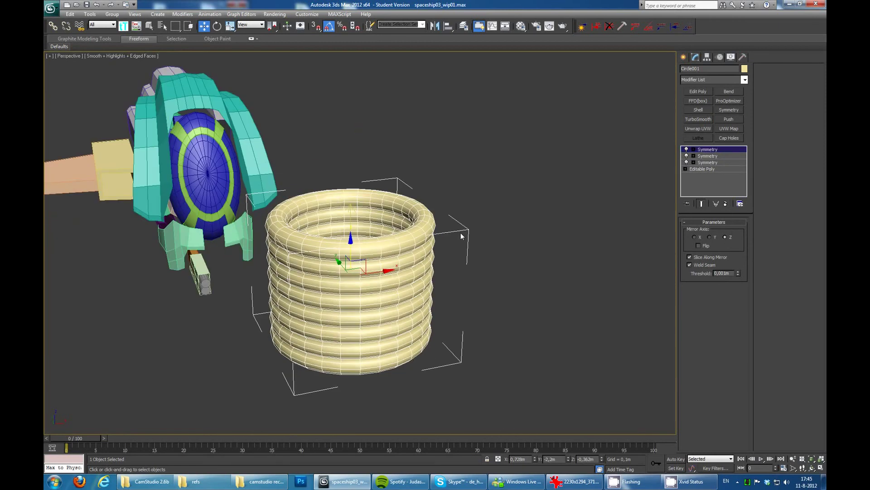
{"action": "mouse_move", "coordinate": [358, 209]}
{"action": "middle_mouse_down", "text": "alt"}
{"action": "mouse_move", "coordinate": [412, 212]}
{"action": "mouse_move", "coordinate": [411, 245]}
{"action": "mouse_move", "coordinate": [404, 188]}
{"action": "middle_mouse_up", "text": "alt"}
- Select one half of the coil's tube polygons, ignoring backfacing faces
{"action": "left_click_drag", "start_coordinate": [345, 150], "coordinate": [417, 190]}
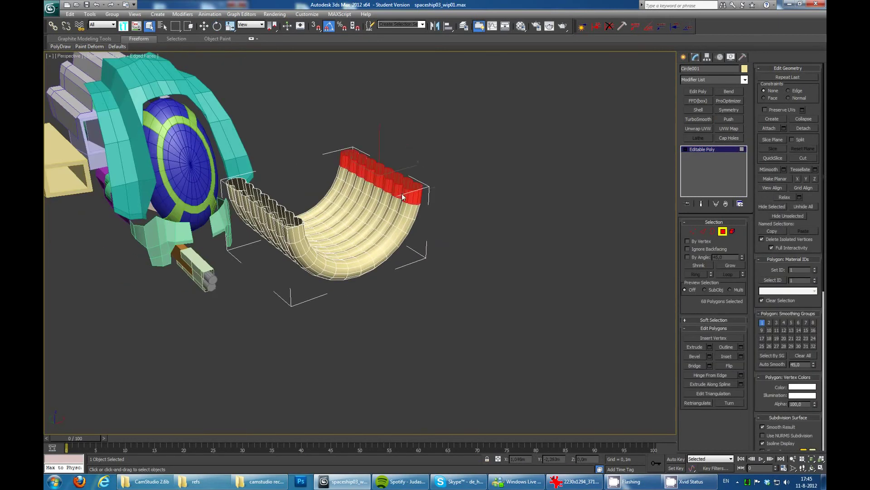
{"action": "middle_click_drag", "start_coordinate": [417, 190], "coordinate": [401, 182], "text": "alt"}
{"action": "middle_click_drag", "start_coordinate": [412, 151], "coordinate": [407, 229], "text": "alt"}
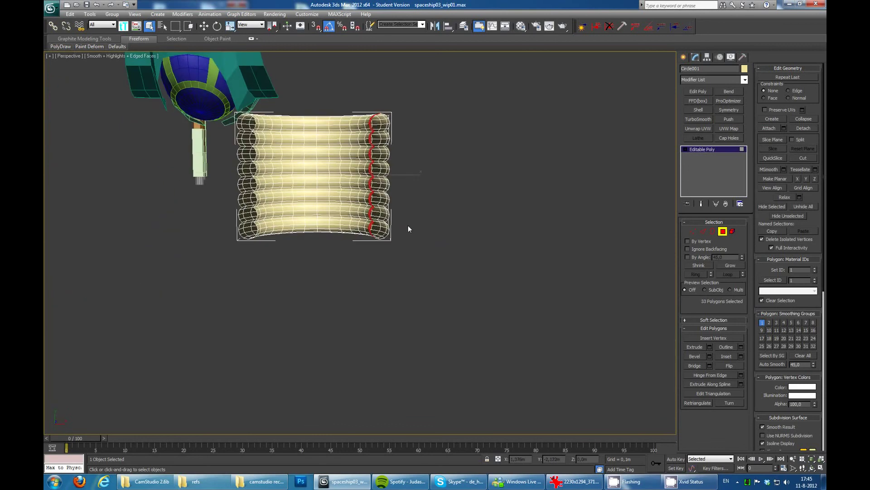
{"action": "left_click", "coordinate": [702, 249]}
{"action": "mouse_move", "coordinate": [408, 182]}
{"action": "middle_mouse_down", "text": "alt"}
{"action": "mouse_move", "coordinate": [437, 132]}
{"action": "mouse_move", "coordinate": [399, 172]}
{"action": "middle_mouse_up", "text": "alt"}
{"action": "left_click_drag", "start_coordinate": [272, 105], "coordinate": [356, 207]}
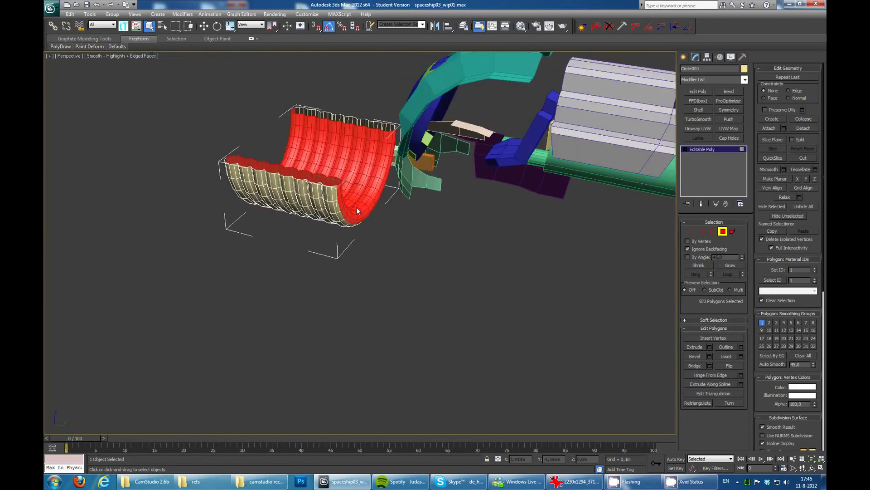
- Reselect the coil, then scale and move it onto the green cylinder
{"action": "left_click", "coordinate": [705, 267]}
{"action": "mouse_move", "coordinate": [319, 289]}
{"action": "middle_mouse_down", "text": "alt"}
{"action": "mouse_move", "coordinate": [428, 279]}
{"action": "mouse_move", "coordinate": [502, 318]}
{"action": "middle_mouse_up", "text": "alt"}
{"action": "left_click", "coordinate": [515, 250]}
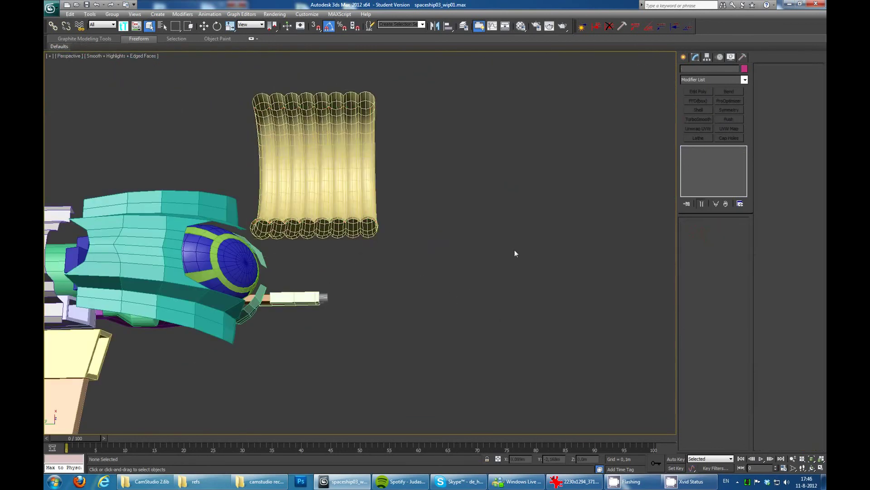
{"action": "key", "text": "ctrl+z"}
{"action": "mouse_move", "coordinate": [515, 249]}
{"action": "middle_mouse_down", "text": "alt"}
{"action": "mouse_move", "coordinate": [364, 210]}
{"action": "mouse_move", "coordinate": [282, 300]}
{"action": "mouse_move", "coordinate": [472, 263]}
{"action": "mouse_move", "coordinate": [393, 261]}
{"action": "mouse_move", "coordinate": [473, 253]}
{"action": "mouse_move", "coordinate": [288, 206]}
{"action": "mouse_move", "coordinate": [389, 194]}
{"action": "mouse_move", "coordinate": [388, 182]}
{"action": "mouse_move", "coordinate": [374, 217]}
{"action": "mouse_move", "coordinate": [365, 191]}
{"action": "mouse_move", "coordinate": [502, 240]}
{"action": "mouse_move", "coordinate": [263, 249]}
{"action": "mouse_move", "coordinate": [291, 252]}
{"action": "middle_mouse_up", "text": "alt"}
{"action": "key", "text": "r"}
{"action": "key", "text": "r"}
{"action": "key", "text": "w"}
- Add an FFD (box) 4x4x4 modifier to the coil and inspect it from several angles
{"action": "left_click", "coordinate": [698, 100]}
{"action": "key", "text": "r"}
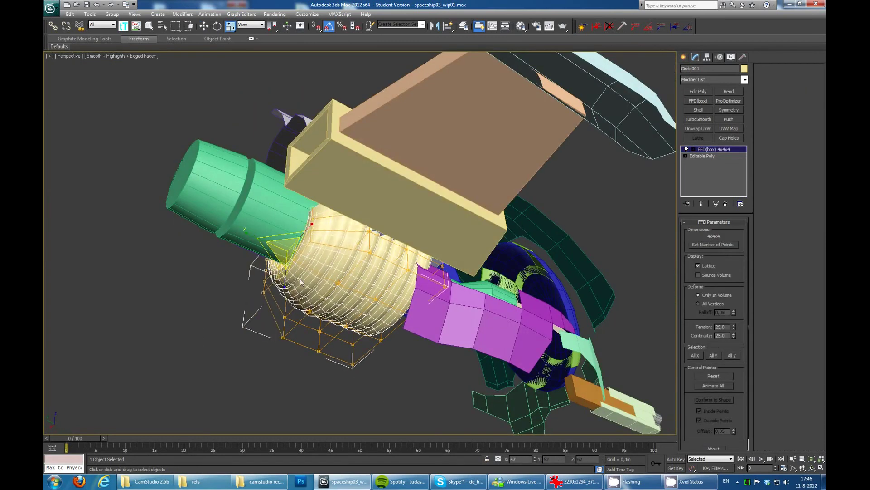
{"action": "mouse_move", "coordinate": [301, 281]}
{"action": "middle_mouse_down", "text": "alt"}
{"action": "mouse_move", "coordinate": [309, 252]}
{"action": "mouse_move", "coordinate": [335, 274]}
{"action": "middle_mouse_up", "text": "alt"}
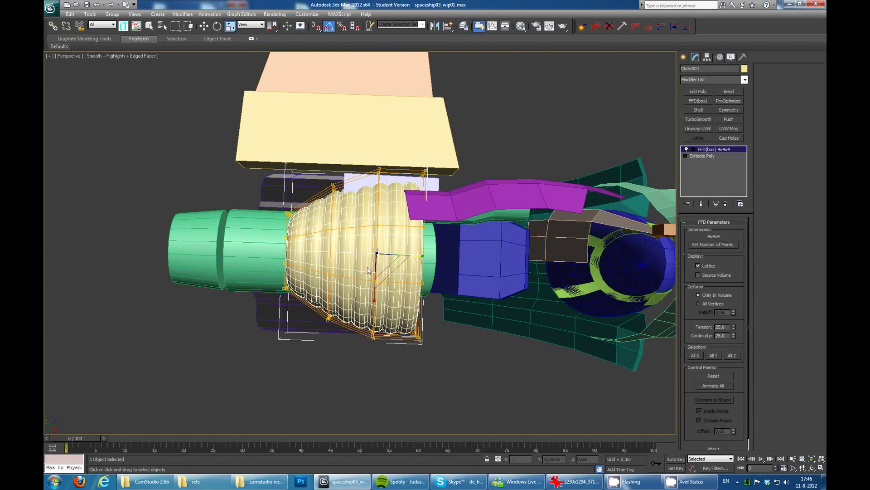
{"action": "mouse_move", "coordinate": [259, 251]}
{"action": "middle_mouse_down", "text": "alt"}
{"action": "mouse_move", "coordinate": [388, 244]}
{"action": "mouse_move", "coordinate": [380, 191]}
{"action": "middle_mouse_up", "text": "alt"}
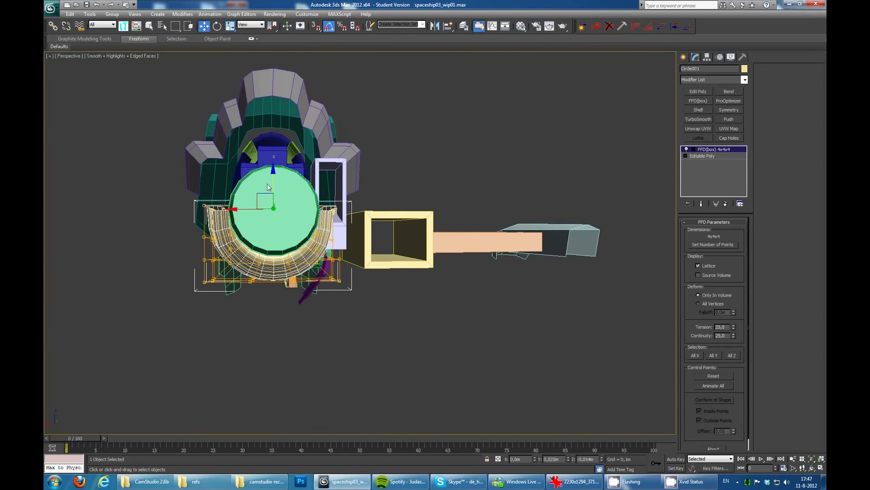
{"action": "mouse_move", "coordinate": [239, 211]}
{"action": "middle_mouse_down", "text": "alt"}
{"action": "mouse_move", "coordinate": [294, 165]}
{"action": "mouse_move", "coordinate": [343, 271]}
{"action": "mouse_move", "coordinate": [486, 239]}
{"action": "mouse_move", "coordinate": [509, 253]}
{"action": "mouse_move", "coordinate": [507, 299]}
{"action": "middle_mouse_up", "text": "alt"}
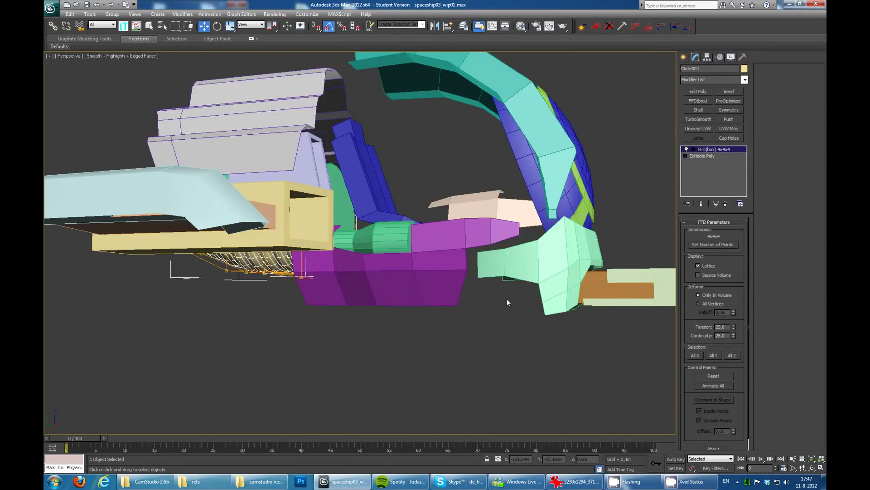
- Select magenta Plane004 and box-select vertices on it
{"action": "left_click", "coordinate": [440, 283]}
{"action": "key", "text": "2"}
{"action": "mouse_move", "coordinate": [436, 297]}
{"action": "middle_mouse_down", "text": "alt"}
{"action": "mouse_move", "coordinate": [268, 276]}
{"action": "mouse_move", "coordinate": [418, 312]}
{"action": "middle_mouse_up", "text": "alt"}
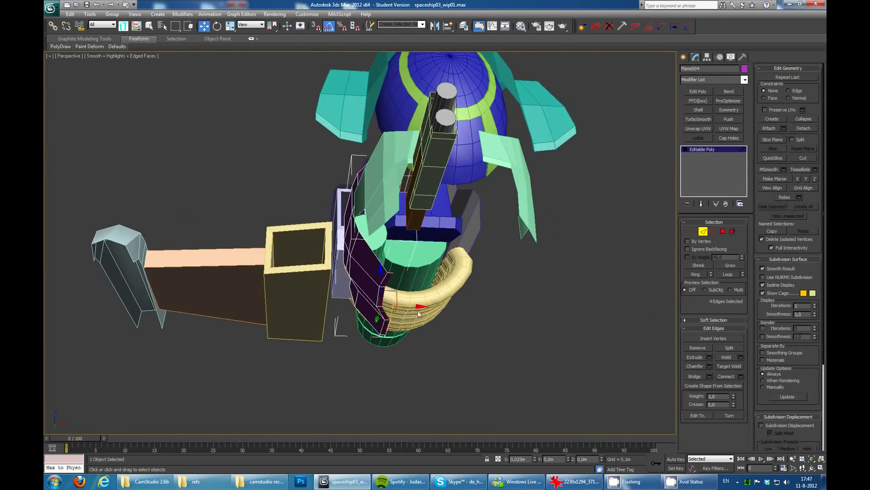
{"action": "key", "text": "w"}
{"action": "mouse_move", "coordinate": [522, 358]}
{"action": "middle_mouse_down", "text": "alt"}
{"action": "mouse_move", "coordinate": [453, 308]}
{"action": "mouse_move", "coordinate": [458, 302]}
{"action": "middle_mouse_up", "text": "alt"}
{"action": "key", "text": "1"}
{"action": "left_click_drag", "start_coordinate": [459, 302], "coordinate": [341, 334]}
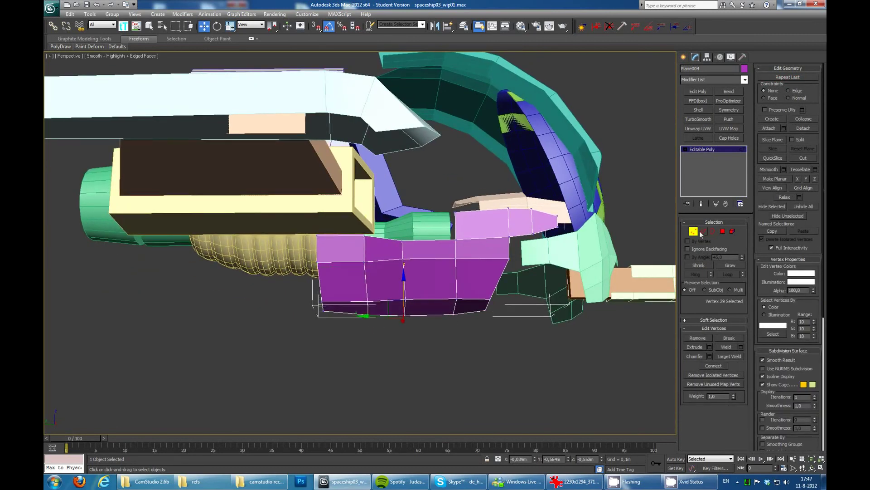
- Select and move Plane004's edges, vertices and faces to reshape the piece
{"action": "left_click", "coordinate": [701, 233]}
{"action": "mouse_move", "coordinate": [499, 290]}
{"action": "middle_mouse_down", "text": "alt"}
{"action": "mouse_move", "coordinate": [440, 295]}
{"action": "mouse_move", "coordinate": [314, 262]}
{"action": "mouse_move", "coordinate": [408, 344]}
{"action": "middle_mouse_up", "text": "alt"}
{"action": "key", "text": "1"}
{"action": "key", "text": "w"}
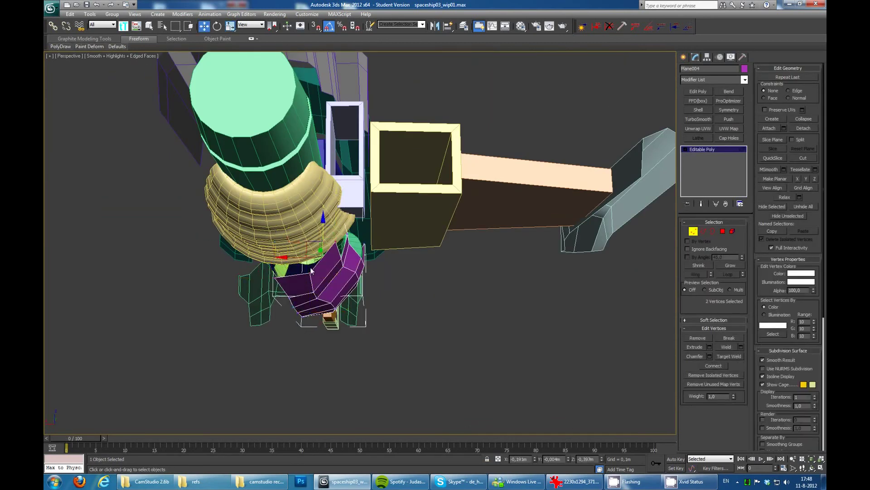
{"action": "mouse_move", "coordinate": [293, 259]}
{"action": "middle_mouse_down", "text": "alt"}
{"action": "mouse_move", "coordinate": [496, 252]}
{"action": "mouse_move", "coordinate": [520, 244]}
{"action": "mouse_move", "coordinate": [459, 285]}
{"action": "mouse_move", "coordinate": [531, 285]}
{"action": "mouse_move", "coordinate": [459, 289]}
{"action": "mouse_move", "coordinate": [393, 279]}
{"action": "mouse_move", "coordinate": [416, 312]}
{"action": "mouse_move", "coordinate": [464, 287]}
{"action": "mouse_move", "coordinate": [499, 295]}
{"action": "mouse_move", "coordinate": [411, 246]}
{"action": "mouse_move", "coordinate": [426, 208]}
{"action": "mouse_move", "coordinate": [362, 180]}
{"action": "middle_mouse_up", "text": "alt"}
{"action": "left_click", "coordinate": [460, 286]}
{"action": "key", "text": "4"}
{"action": "mouse_move", "coordinate": [468, 162]}
{"action": "middle_mouse_down", "text": "alt"}
{"action": "mouse_move", "coordinate": [388, 171]}
{"action": "mouse_move", "coordinate": [415, 182]}
{"action": "middle_mouse_up", "text": "alt"}
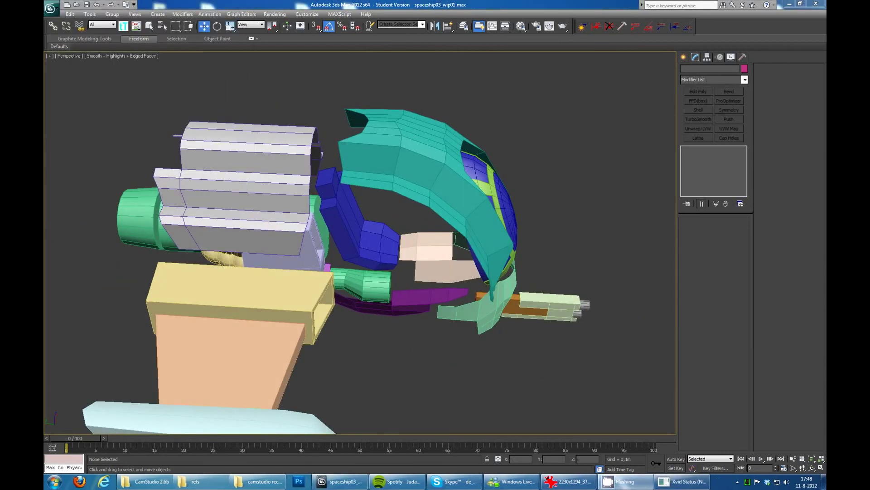
{"action": "mouse_move", "coordinate": [453, 249]}
{"action": "middle_mouse_down", "text": "alt"}
{"action": "mouse_move", "coordinate": [417, 230]}
{"action": "mouse_move", "coordinate": [369, 135]}
{"action": "mouse_move", "coordinate": [426, 236]}
{"action": "mouse_move", "coordinate": [437, 235]}
{"action": "middle_mouse_up", "text": "alt"}
- Draw a yellow 12-sided cylinder wheel on the light-green mount under the gun
{"action": "scroll", "coordinate": [438, 236], "scroll_direction": "up", "scroll_amount": 1}
{"action": "left_click", "coordinate": [683, 57]}
{"action": "scroll", "coordinate": [434, 141], "scroll_direction": "down", "scroll_amount": 5}
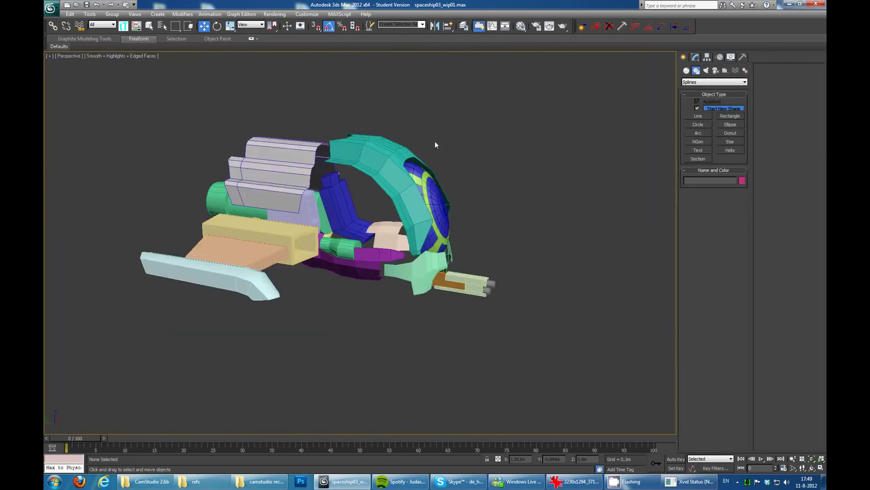
{"action": "mouse_move", "coordinate": [434, 140]}
{"action": "middle_mouse_down", "text": "alt"}
{"action": "mouse_move", "coordinate": [524, 156]}
{"action": "mouse_move", "coordinate": [602, 149]}
{"action": "mouse_move", "coordinate": [534, 255]}
{"action": "mouse_move", "coordinate": [589, 237]}
{"action": "mouse_move", "coordinate": [497, 224]}
{"action": "middle_mouse_up", "text": "alt"}
{"action": "scroll", "coordinate": [497, 225], "scroll_direction": "up", "scroll_amount": 3}
{"action": "left_click", "coordinate": [686, 70]}
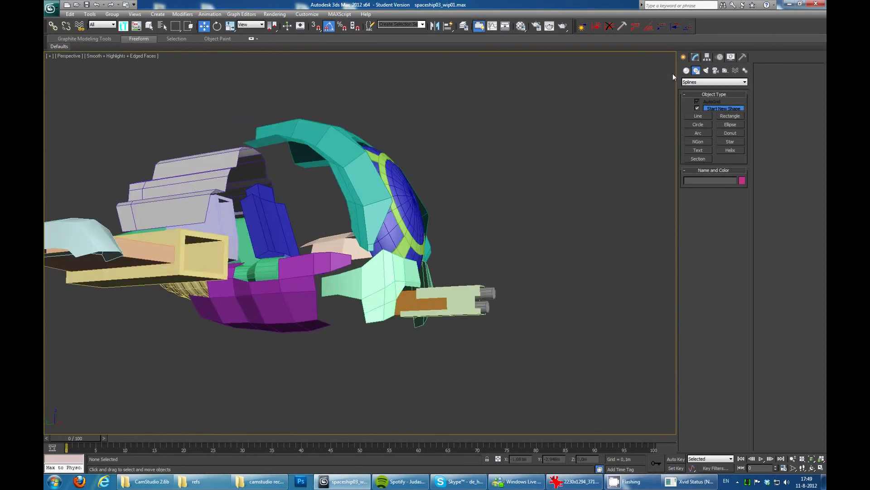
{"action": "left_click", "coordinate": [698, 126]}
{"action": "left_click_drag", "start_coordinate": [628, 164], "coordinate": [623, 177]}
{"action": "left_click", "coordinate": [364, 299]}
{"action": "key", "text": "e"}
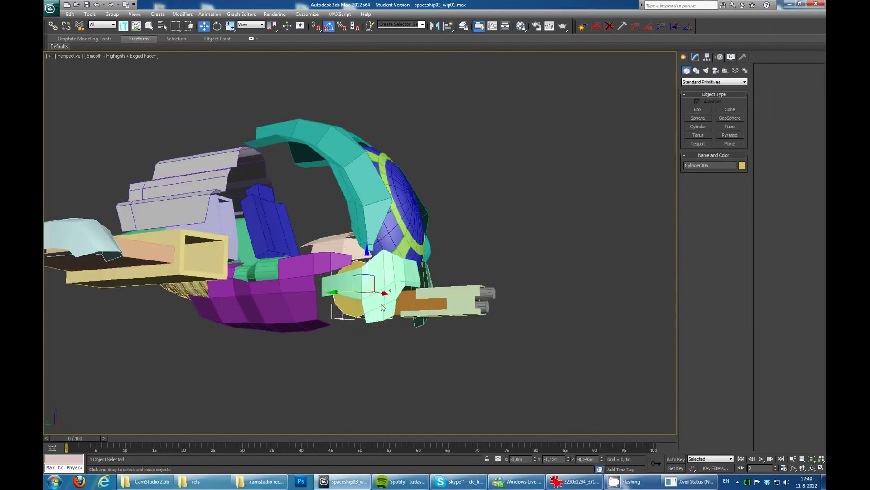
- Adjust vertices of the light-green gun mount Plane005 around the new cylinder
{"action": "mouse_move", "coordinate": [382, 307]}
{"action": "middle_mouse_down", "text": "alt"}
{"action": "mouse_move", "coordinate": [390, 312]}
{"action": "mouse_move", "coordinate": [408, 272]}
{"action": "mouse_move", "coordinate": [407, 287]}
{"action": "middle_mouse_up", "text": "alt"}
{"action": "scroll", "coordinate": [329, 188], "scroll_direction": "up", "scroll_amount": 3}
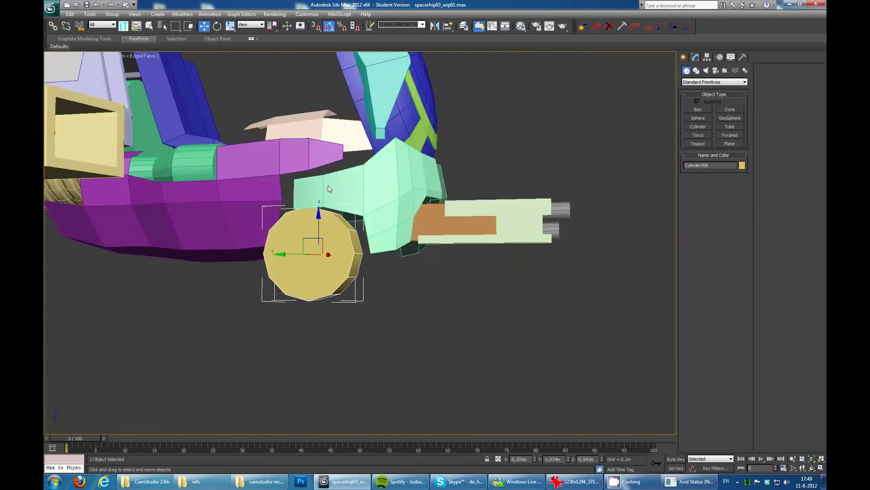
{"action": "mouse_move", "coordinate": [329, 189]}
{"action": "middle_mouse_down", "text": "alt"}
{"action": "mouse_move", "coordinate": [367, 261]}
{"action": "mouse_move", "coordinate": [310, 233]}
{"action": "mouse_move", "coordinate": [323, 225]}
{"action": "mouse_move", "coordinate": [321, 190]}
{"action": "middle_mouse_up", "text": "alt"}
{"action": "left_click", "coordinate": [321, 190]}
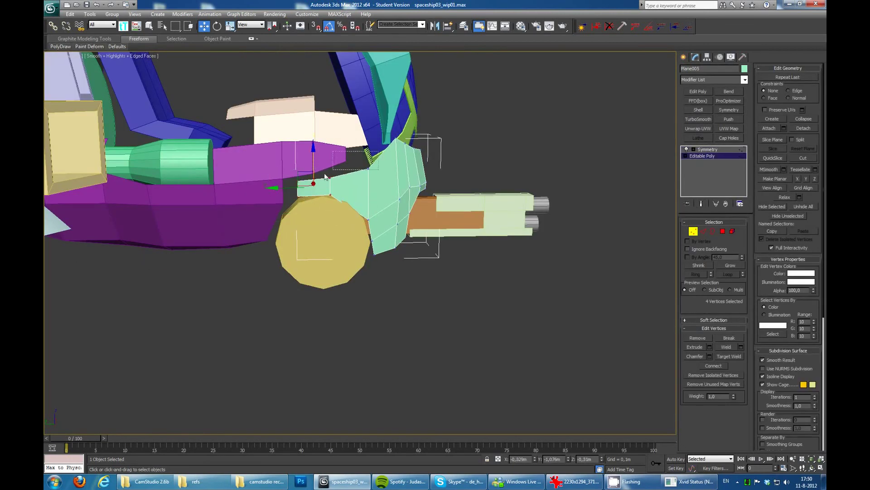
{"action": "mouse_move", "coordinate": [333, 147]}
{"action": "middle_mouse_down", "text": "alt"}
{"action": "mouse_move", "coordinate": [336, 154]}
{"action": "mouse_move", "coordinate": [341, 146]}
{"action": "mouse_move", "coordinate": [358, 213]}
{"action": "mouse_move", "coordinate": [354, 192]}
{"action": "mouse_move", "coordinate": [344, 227]}
{"action": "mouse_move", "coordinate": [326, 245]}
{"action": "middle_mouse_up", "text": "alt"}
{"action": "left_click", "coordinate": [365, 222]}
- Convert the yellow cylinder wheel to Editable Poly
{"action": "left_click", "coordinate": [318, 249]}
{"action": "scroll", "coordinate": [317, 250], "scroll_direction": "up", "scroll_amount": 5}
{"action": "mouse_move", "coordinate": [414, 224]}
{"action": "middle_mouse_down", "text": "alt"}
{"action": "mouse_move", "coordinate": [422, 179]}
{"action": "mouse_move", "coordinate": [369, 185]}
{"action": "middle_mouse_up", "text": "alt"}
{"action": "scroll", "coordinate": [421, 179], "scroll_direction": "down", "scroll_amount": 5}
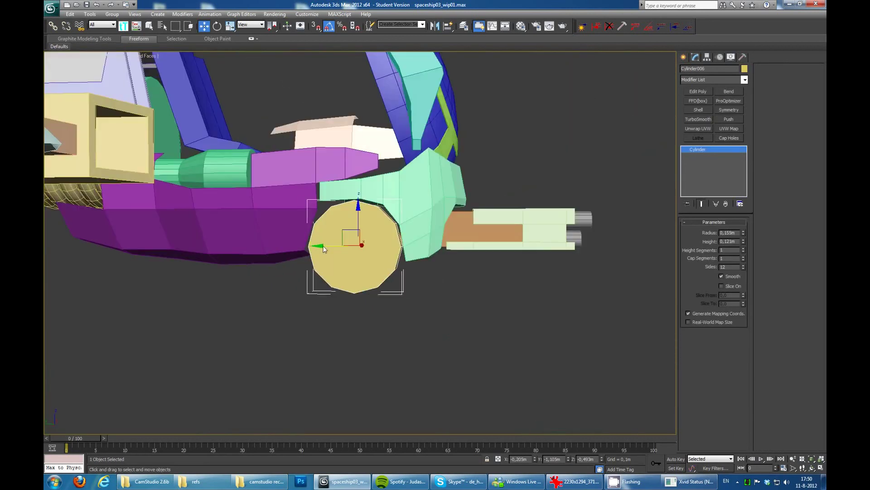
{"action": "scroll", "coordinate": [369, 185], "scroll_direction": "up", "scroll_amount": 3}
{"action": "scroll", "coordinate": [421, 175], "scroll_direction": "down", "scroll_amount": 3}
{"action": "middle_click_drag", "start_coordinate": [421, 176], "coordinate": [436, 232], "text": "alt"}
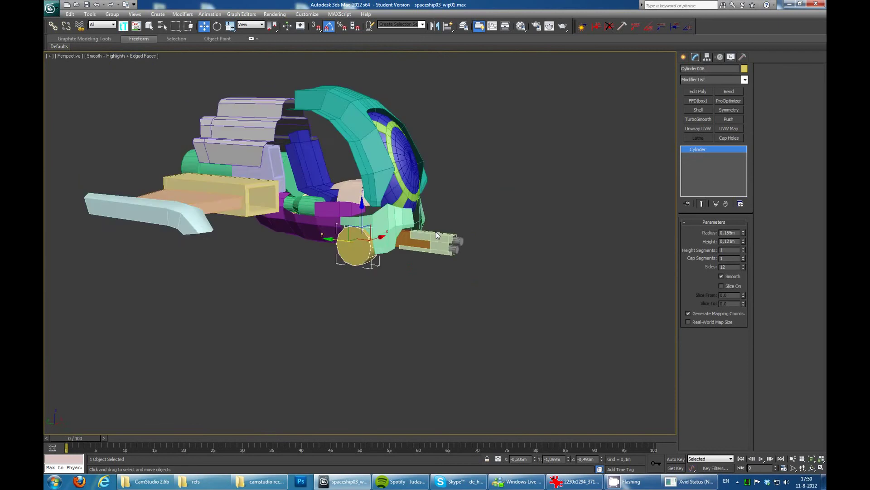
{"action": "left_click", "coordinate": [493, 163]}
{"action": "scroll", "coordinate": [438, 152], "scroll_direction": "up", "scroll_amount": 4}
{"action": "mouse_move", "coordinate": [493, 163]}
{"action": "middle_mouse_down", "text": "alt"}
{"action": "mouse_move", "coordinate": [438, 152]}
{"action": "mouse_move", "coordinate": [349, 216]}
{"action": "mouse_move", "coordinate": [332, 271]}
{"action": "mouse_move", "coordinate": [421, 208]}
{"action": "middle_mouse_up", "text": "alt"}
{"action": "scroll", "coordinate": [438, 152], "scroll_direction": "down", "scroll_amount": 3}
{"action": "right_click", "coordinate": [288, 272]}
{"action": "left_click", "coordinate": [284, 281]}
- Start drawing a new box, Box008, beneath the ship's gun housing
{"action": "key", "text": "w"}
{"action": "left_click", "coordinate": [471, 234]}
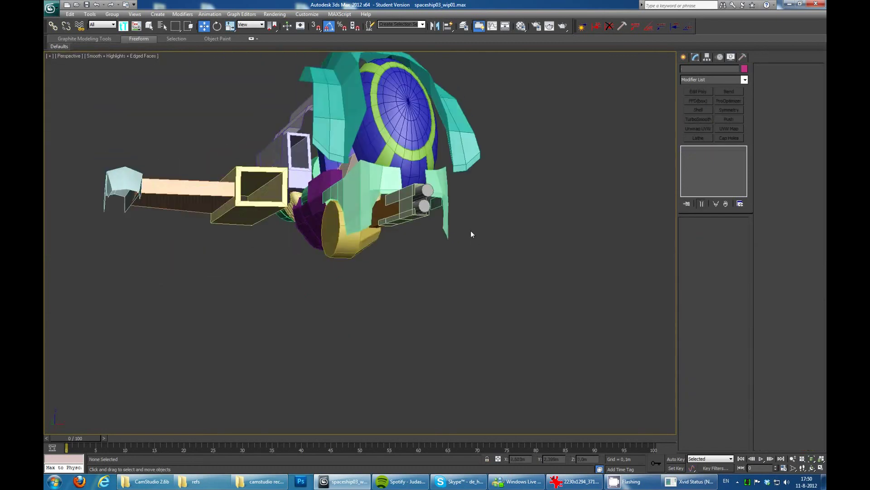
{"action": "middle_click_drag", "start_coordinate": [471, 234], "coordinate": [499, 191], "text": "alt"}
{"action": "left_click", "coordinate": [684, 56]}
{"action": "left_click", "coordinate": [698, 110]}
{"action": "left_click_drag", "start_coordinate": [494, 296], "coordinate": [471, 320]}
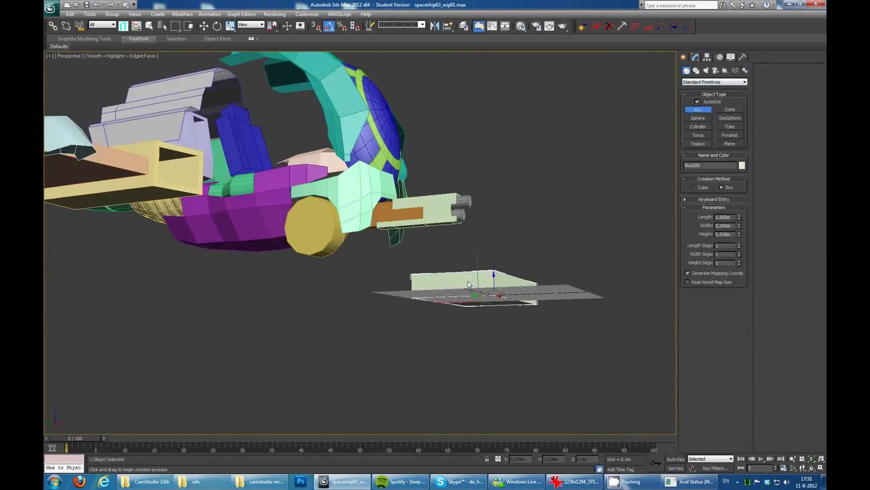
- Finish Box008's height and move it down under the yellow wheel
{"action": "left_click", "coordinate": [431, 253]}
{"action": "scroll", "coordinate": [338, 212], "scroll_direction": "down", "scroll_amount": 5}
{"action": "scroll", "coordinate": [402, 239], "scroll_direction": "up", "scroll_amount": 6}
{"action": "middle_click_drag", "start_coordinate": [401, 239], "coordinate": [299, 166], "text": "alt"}
{"action": "key", "text": "w"}
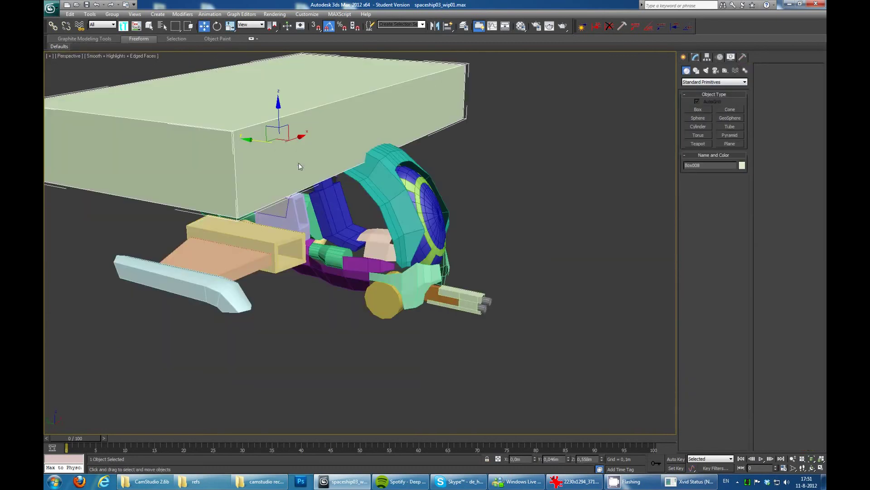
{"action": "left_click", "coordinate": [695, 57]}
{"action": "middle_click_drag", "start_coordinate": [453, 227], "coordinate": [382, 175], "text": "alt"}
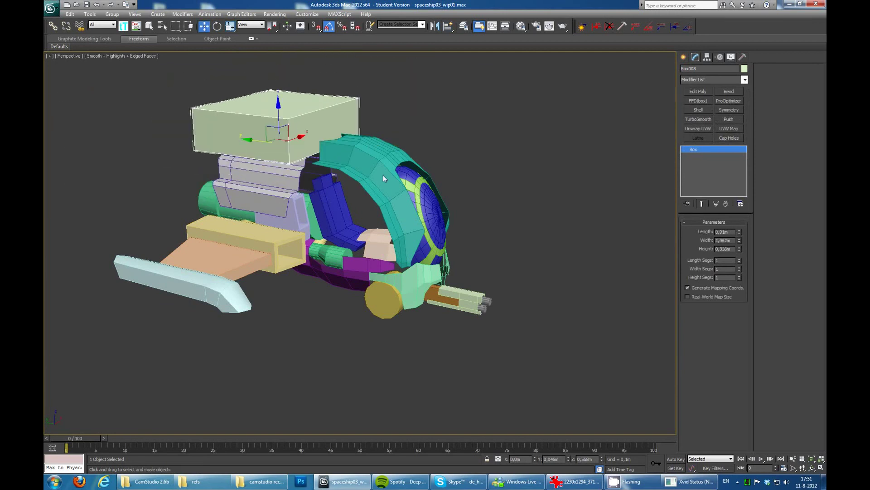
{"action": "scroll", "coordinate": [382, 175], "scroll_direction": "up", "scroll_amount": 5}
{"action": "mouse_move", "coordinate": [463, 283]}
{"action": "middle_mouse_down", "text": "alt"}
{"action": "mouse_move", "coordinate": [544, 254]}
{"action": "mouse_move", "coordinate": [352, 246]}
{"action": "mouse_move", "coordinate": [486, 238]}
{"action": "mouse_move", "coordinate": [405, 231]}
{"action": "middle_mouse_up", "text": "alt"}
- Convert Box008 to Editable Poly and slant its front corner vertices inward
{"action": "key", "text": "r"}
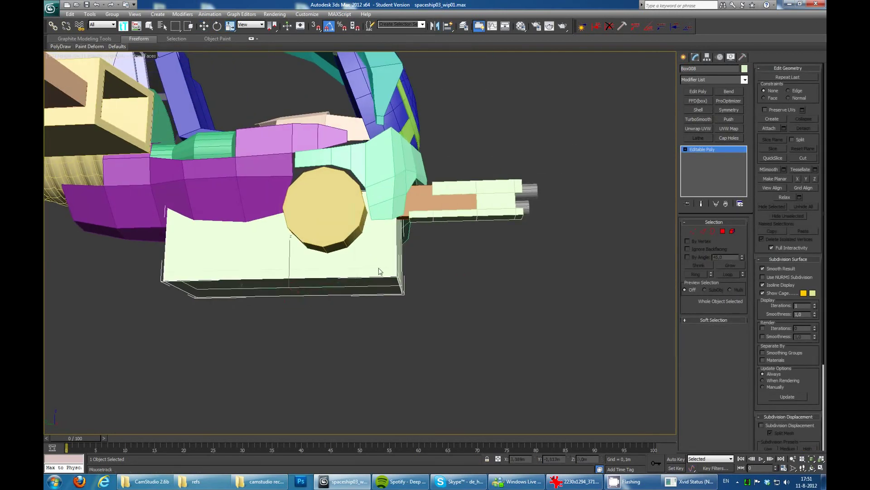
{"action": "key", "text": "1"}
{"action": "left_click_drag", "start_coordinate": [380, 271], "coordinate": [396, 277]}
{"action": "middle_click_drag", "start_coordinate": [291, 271], "coordinate": [496, 189], "text": "alt"}
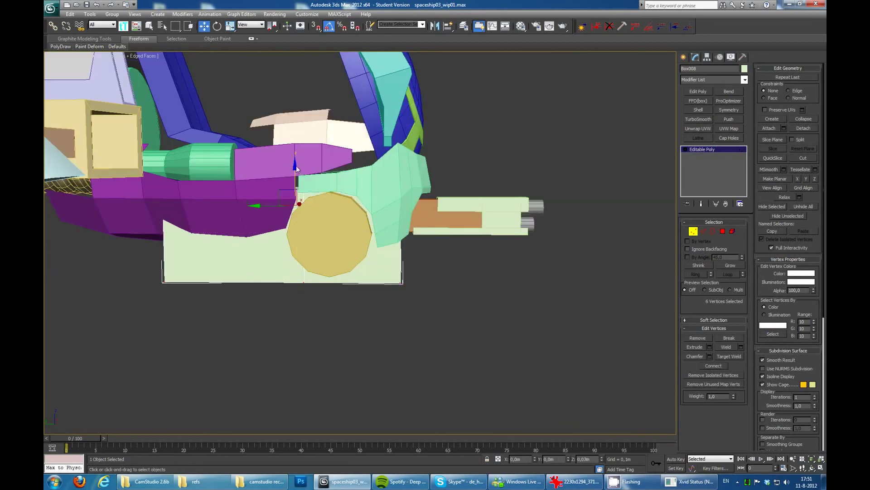
{"action": "mouse_move", "coordinate": [296, 168]}
{"action": "middle_mouse_down", "text": "alt"}
{"action": "mouse_move", "coordinate": [408, 203]}
{"action": "mouse_move", "coordinate": [478, 200]}
{"action": "mouse_move", "coordinate": [411, 209]}
{"action": "middle_mouse_up", "text": "alt"}
{"action": "middle_click_drag", "start_coordinate": [437, 170], "coordinate": [413, 235], "text": "alt"}
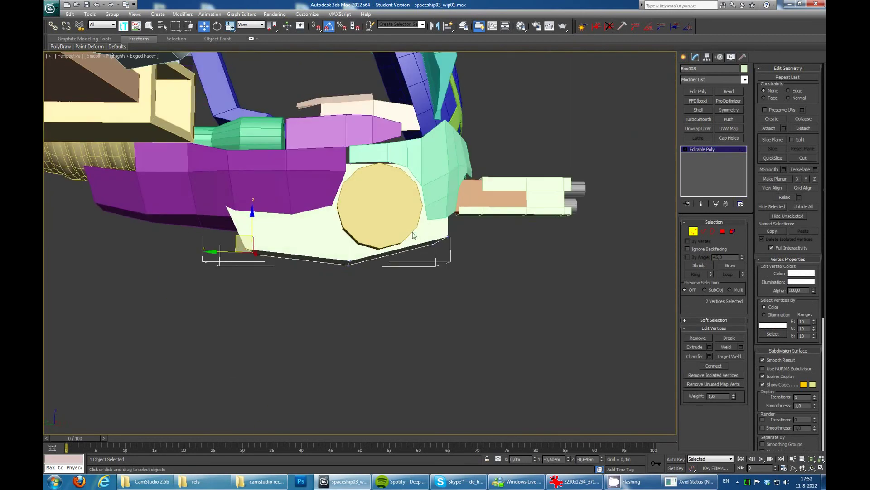
{"action": "left_click_drag", "start_coordinate": [396, 239], "coordinate": [396, 236]}
{"action": "mouse_move", "coordinate": [396, 237]}
{"action": "middle_mouse_down", "text": "alt"}
{"action": "mouse_move", "coordinate": [158, 170]}
{"action": "mouse_move", "coordinate": [338, 236]}
{"action": "mouse_move", "coordinate": [243, 203]}
{"action": "middle_mouse_up", "text": "alt"}
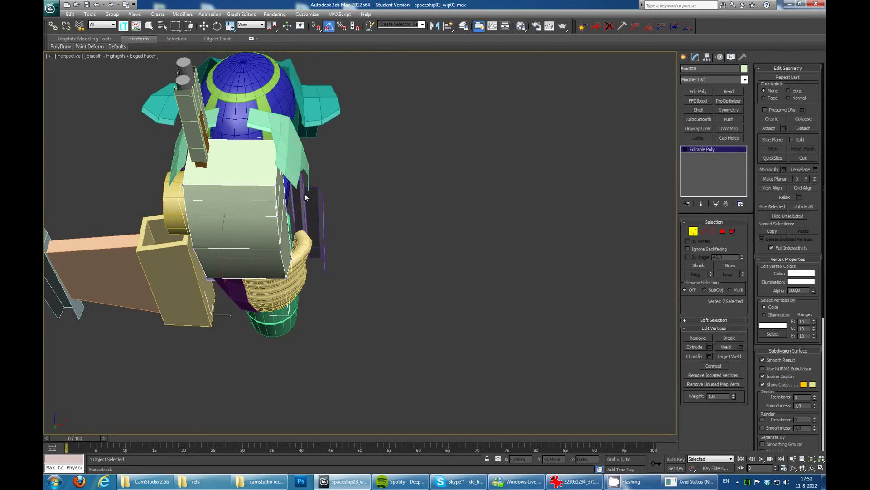
- Connect the box edges with a new loop and select one half's polygons
{"action": "key", "text": "2"}
{"action": "right_click", "coordinate": [224, 252]}
{"action": "left_click", "coordinate": [153, 248]}
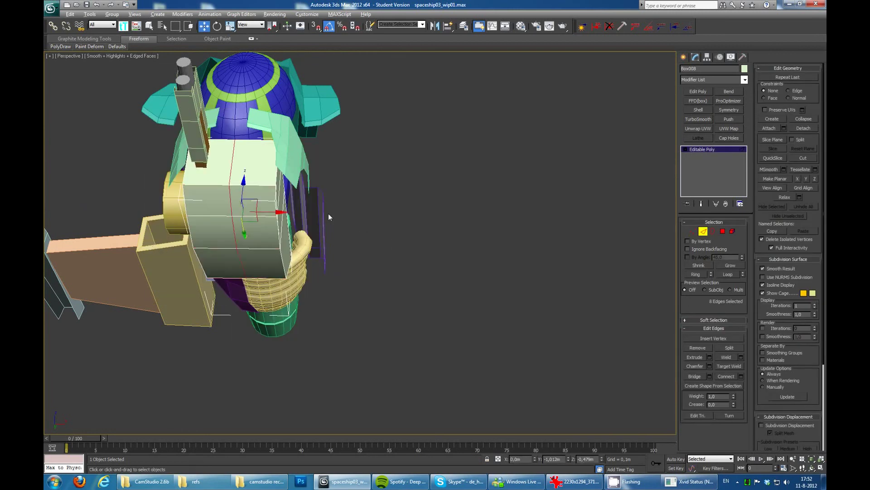
{"action": "key", "text": "4"}
{"action": "key", "text": "q"}
{"action": "middle_click_drag", "start_coordinate": [328, 217], "coordinate": [358, 205], "text": "alt"}
{"action": "middle_click_drag", "start_coordinate": [472, 245], "coordinate": [505, 252], "text": "alt"}
- Mirror the fairing with a Symmetry modifier (X, Flip) and check its base vertices
{"action": "left_click", "coordinate": [729, 110]}
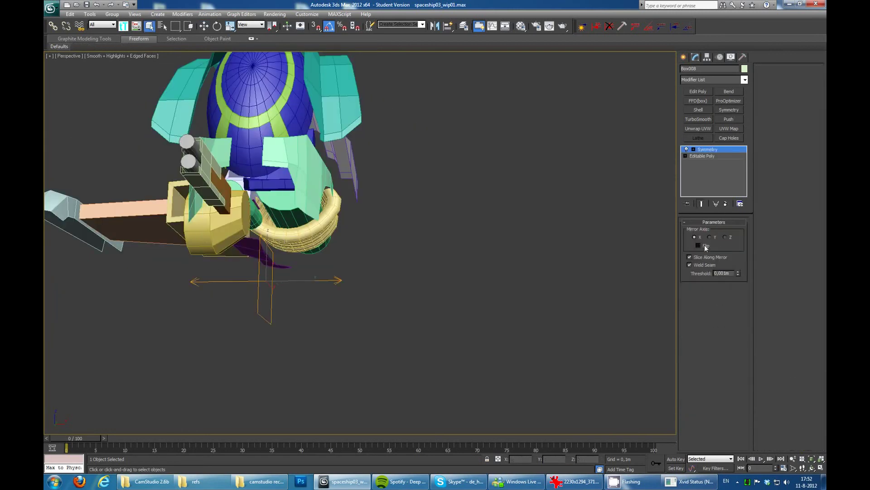
{"action": "left_click", "coordinate": [702, 155]}
{"action": "key", "text": "1"}
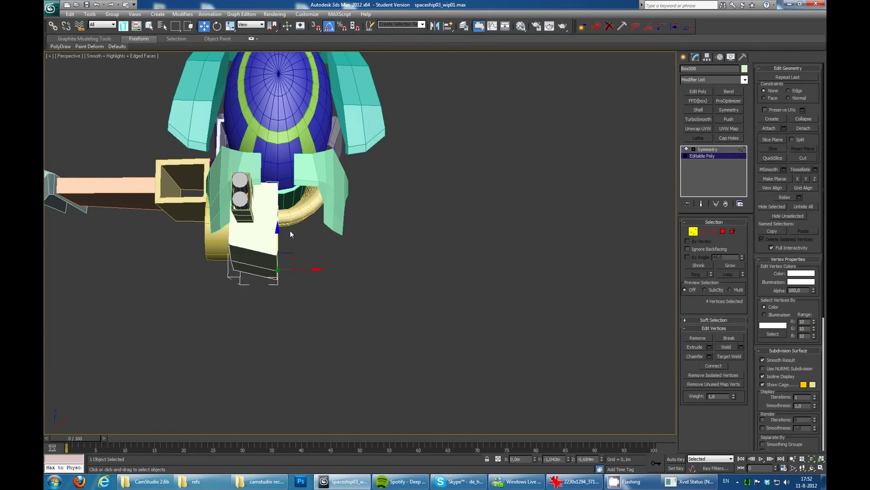
{"action": "middle_click_drag", "start_coordinate": [289, 231], "coordinate": [454, 218], "text": "alt"}
{"action": "left_click", "coordinate": [708, 149]}
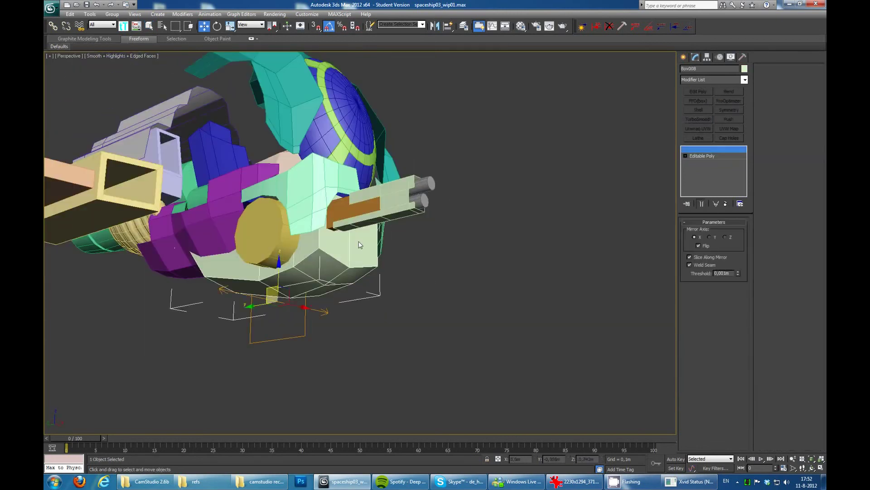
{"action": "left_click", "coordinate": [708, 149]}
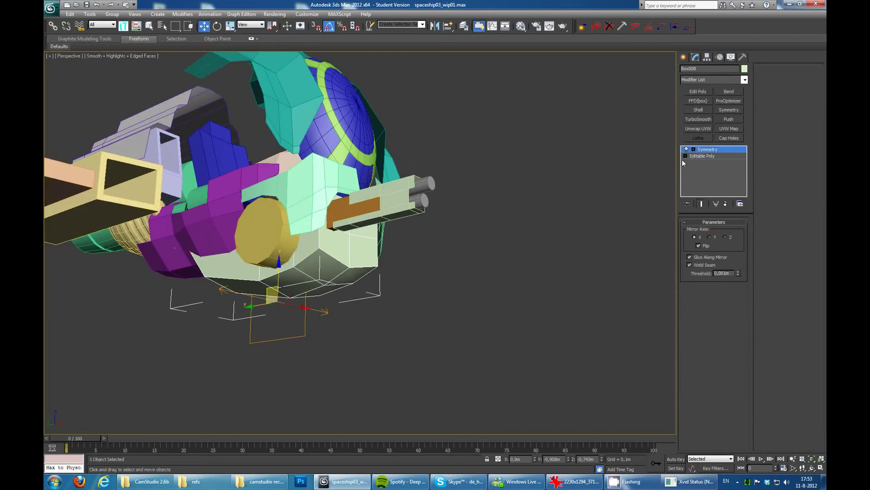
{"action": "mouse_move", "coordinate": [381, 248]}
{"action": "middle_mouse_down", "text": "alt"}
{"action": "mouse_move", "coordinate": [333, 236]}
{"action": "mouse_move", "coordinate": [385, 227]}
{"action": "mouse_move", "coordinate": [360, 211]}
{"action": "mouse_move", "coordinate": [366, 244]}
{"action": "mouse_move", "coordinate": [415, 227]}
{"action": "mouse_move", "coordinate": [336, 175]}
{"action": "mouse_move", "coordinate": [454, 182]}
{"action": "middle_mouse_up", "text": "alt"}
{"action": "left_click", "coordinate": [348, 212]}
{"action": "left_click", "coordinate": [360, 210]}
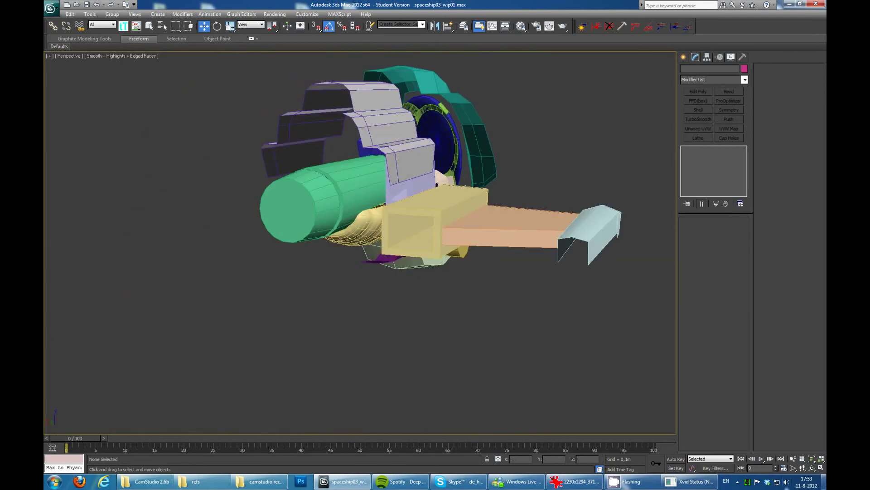
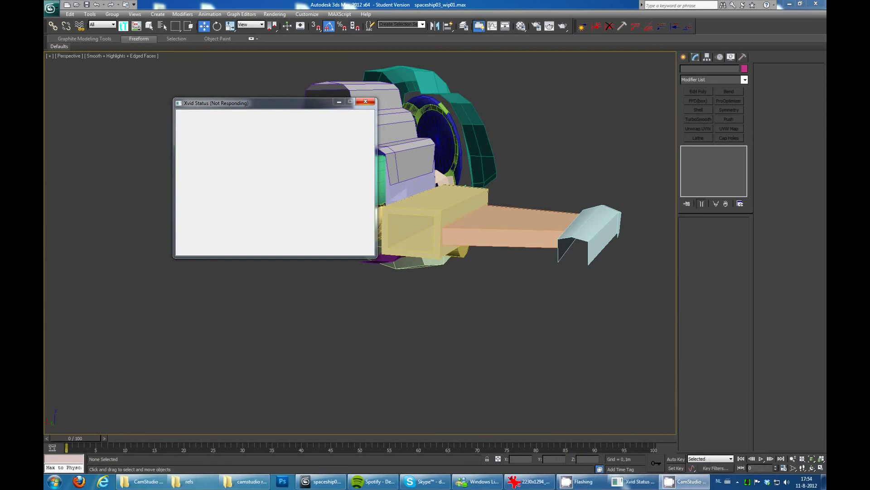
- Draw a new box on top of the ship and convert it to Editable Poly
{"action": "middle_click_drag", "start_coordinate": [523, 145], "coordinate": [500, 259], "text": "alt"}
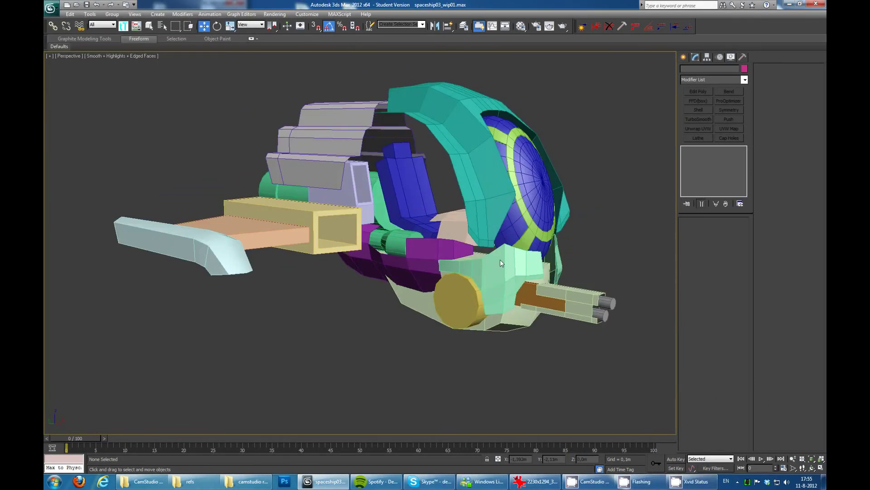
{"action": "mouse_move", "coordinate": [414, 154]}
{"action": "middle_mouse_down", "text": "alt"}
{"action": "mouse_move", "coordinate": [425, 187]}
{"action": "mouse_move", "coordinate": [399, 173]}
{"action": "mouse_move", "coordinate": [398, 184]}
{"action": "mouse_move", "coordinate": [473, 178]}
{"action": "middle_mouse_up", "text": "alt"}
{"action": "left_click", "coordinate": [698, 110]}
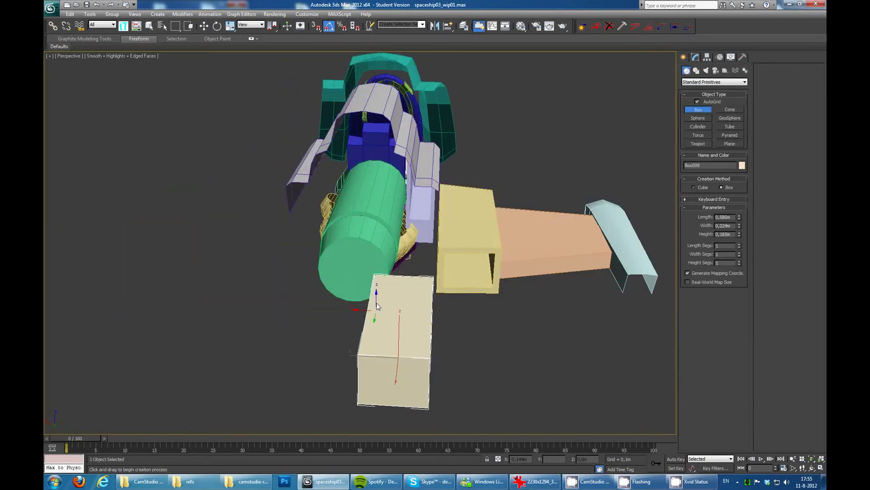
{"action": "left_click_drag", "start_coordinate": [344, 181], "coordinate": [372, 120]}
{"action": "middle_click_drag", "start_coordinate": [371, 119], "coordinate": [477, 137], "text": "alt"}
{"action": "right_click", "coordinate": [477, 137]}
{"action": "left_click", "coordinate": [401, 182]}
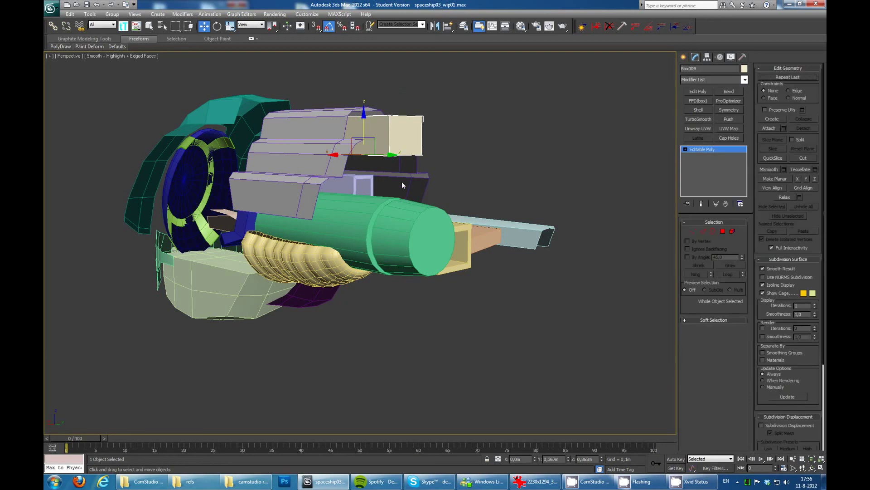
{"action": "key", "text": "4"}
{"action": "left_click", "coordinate": [364, 131]}
- Extrude one face of the beige box outward
{"action": "left_click", "coordinate": [368, 170]}
{"action": "mouse_move", "coordinate": [367, 170]}
{"action": "middle_mouse_down", "text": "alt"}
{"action": "mouse_move", "coordinate": [458, 142]}
{"action": "mouse_move", "coordinate": [292, 149]}
{"action": "mouse_move", "coordinate": [239, 127]}
{"action": "mouse_move", "coordinate": [330, 216]}
{"action": "middle_mouse_up", "text": "alt"}
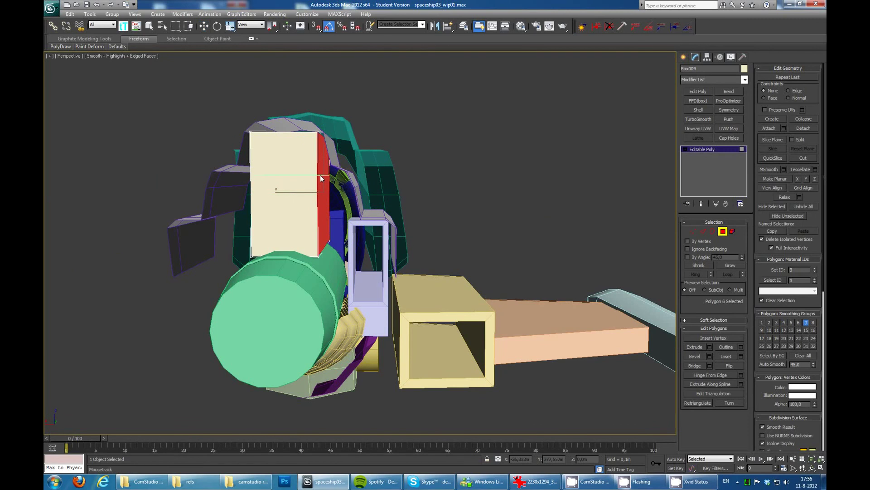
{"action": "mouse_move", "coordinate": [321, 178]}
{"action": "middle_mouse_down", "text": "alt"}
{"action": "mouse_move", "coordinate": [270, 200]}
{"action": "mouse_move", "coordinate": [351, 226]}
{"action": "mouse_move", "coordinate": [518, 249]}
{"action": "mouse_move", "coordinate": [337, 183]}
{"action": "mouse_move", "coordinate": [293, 182]}
{"action": "middle_mouse_up", "text": "alt"}
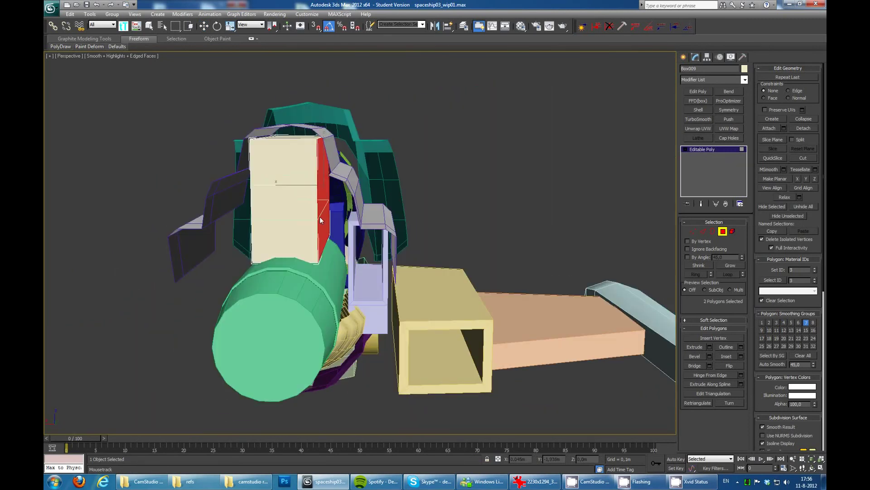
{"action": "key", "text": "4"}
{"action": "right_click", "coordinate": [291, 145]}
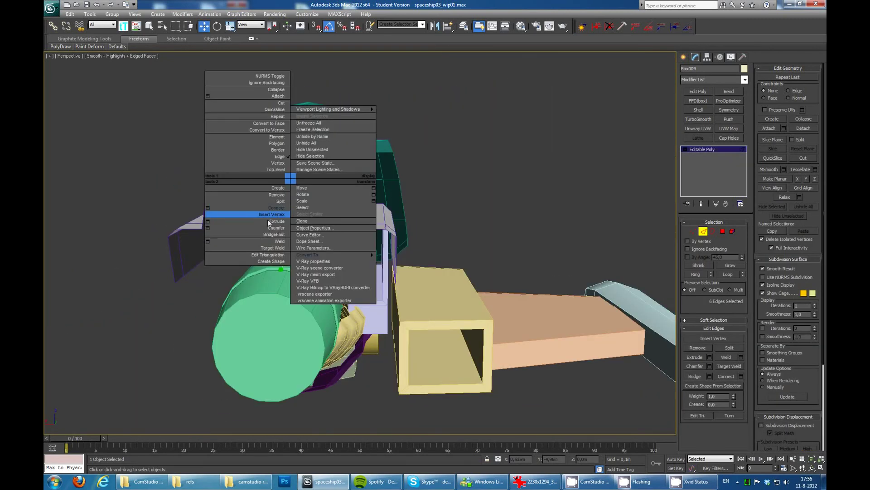
{"action": "left_click", "coordinate": [268, 219]}
{"action": "mouse_move", "coordinate": [267, 219]}
{"action": "middle_mouse_down", "text": "alt"}
{"action": "mouse_move", "coordinate": [274, 282]}
{"action": "mouse_move", "coordinate": [348, 226]}
{"action": "middle_mouse_up", "text": "alt"}
{"action": "left_click", "coordinate": [319, 198]}
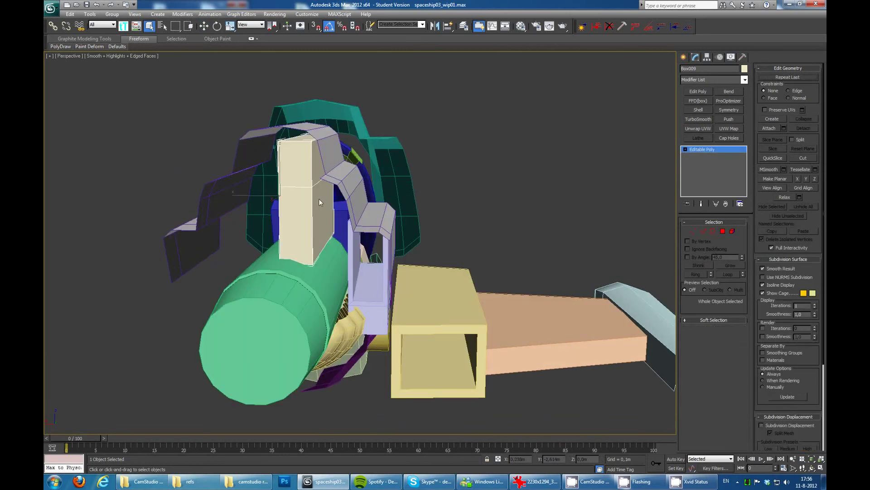
{"action": "right_click", "coordinate": [319, 198]}
{"action": "left_click", "coordinate": [272, 221]}
{"action": "mouse_move", "coordinate": [272, 221]}
{"action": "middle_mouse_down", "text": "alt"}
{"action": "mouse_move", "coordinate": [356, 179]}
{"action": "mouse_move", "coordinate": [349, 221]}
{"action": "middle_mouse_up", "text": "alt"}
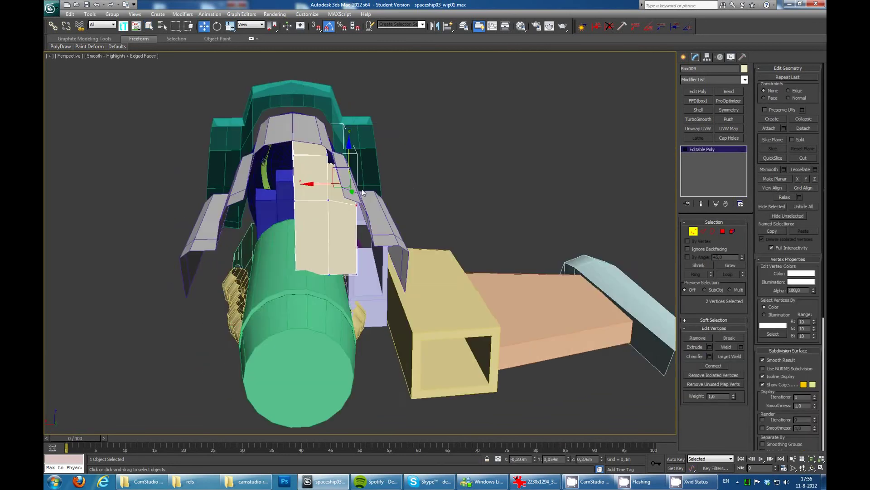
- Select a group of the beige block's vertices for moving
{"action": "right_click", "coordinate": [349, 233]}
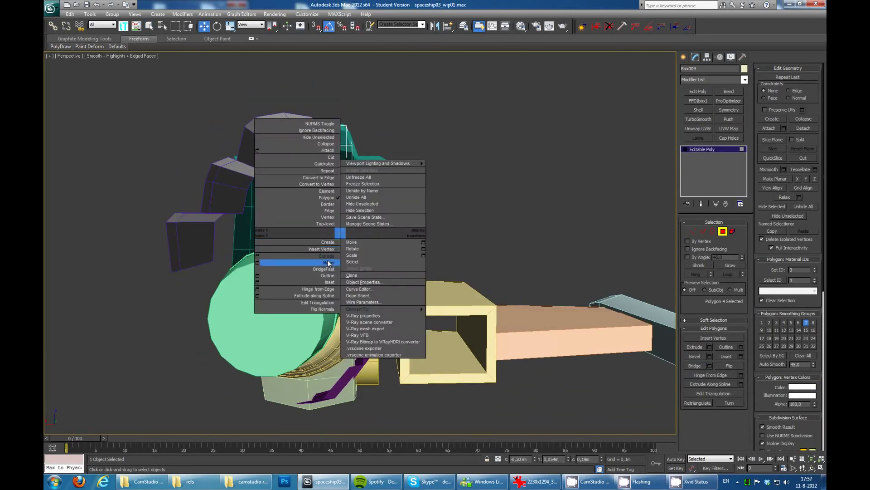
{"action": "mouse_move", "coordinate": [347, 233]}
{"action": "middle_mouse_down", "text": "alt"}
{"action": "mouse_move", "coordinate": [478, 238]}
{"action": "mouse_move", "coordinate": [331, 236]}
{"action": "mouse_move", "coordinate": [403, 247]}
{"action": "mouse_move", "coordinate": [367, 198]}
{"action": "middle_mouse_up", "text": "alt"}
{"action": "right_click", "coordinate": [357, 233]}
{"action": "key", "text": "1"}
{"action": "mouse_move", "coordinate": [386, 168]}
{"action": "middle_mouse_down", "text": "alt"}
{"action": "mouse_move", "coordinate": [360, 128]}
{"action": "mouse_move", "coordinate": [305, 272]}
{"action": "middle_mouse_up", "text": "alt"}
{"action": "left_click_drag", "start_coordinate": [525, 198], "coordinate": [409, 294]}
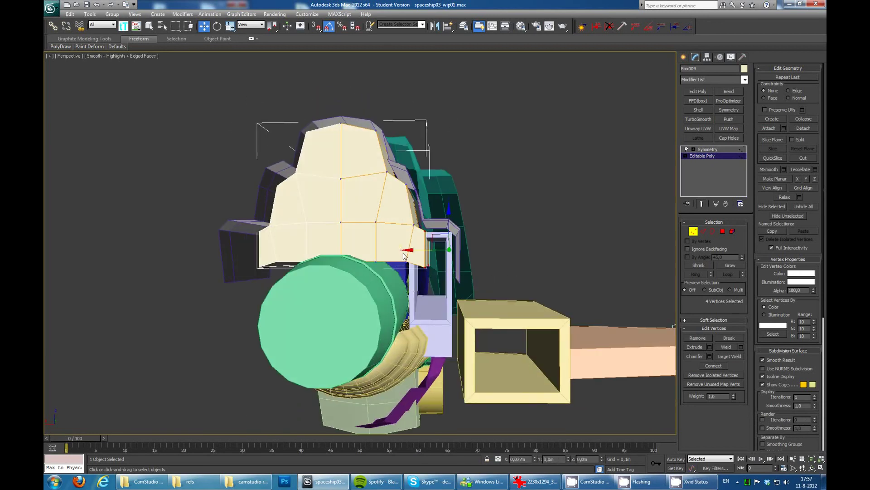
{"action": "mouse_move", "coordinate": [453, 225]}
{"action": "middle_mouse_down", "text": "alt"}
{"action": "mouse_move", "coordinate": [455, 251]}
{"action": "mouse_move", "coordinate": [406, 256]}
{"action": "mouse_move", "coordinate": [295, 225]}
{"action": "mouse_move", "coordinate": [380, 210]}
{"action": "middle_mouse_up", "text": "alt"}
{"action": "key", "text": "w"}
- Raise the vertices near the block's lower corner higher
{"action": "scroll", "coordinate": [295, 225], "scroll_direction": "up", "scroll_amount": 5}
{"action": "left_click", "coordinate": [295, 225]}
{"action": "scroll", "coordinate": [380, 209], "scroll_direction": "down", "scroll_amount": 5}
{"action": "left_click_drag", "start_coordinate": [381, 209], "coordinate": [350, 248]}
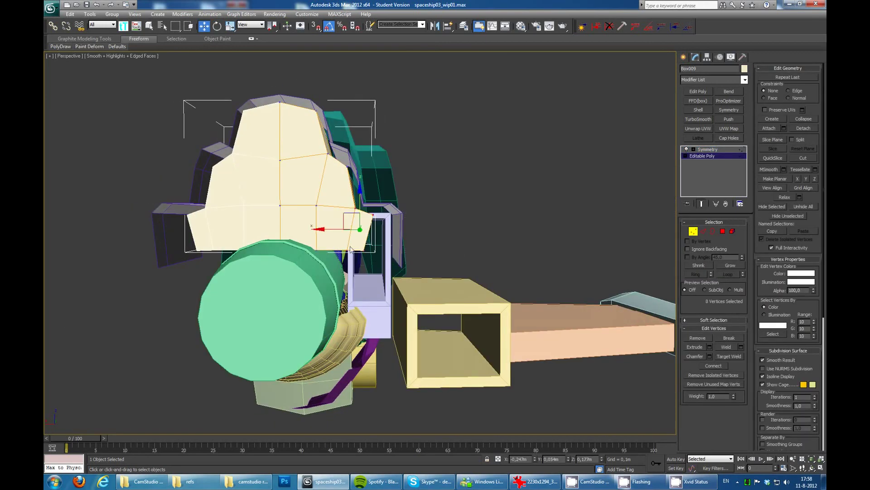
{"action": "key", "text": "q"}
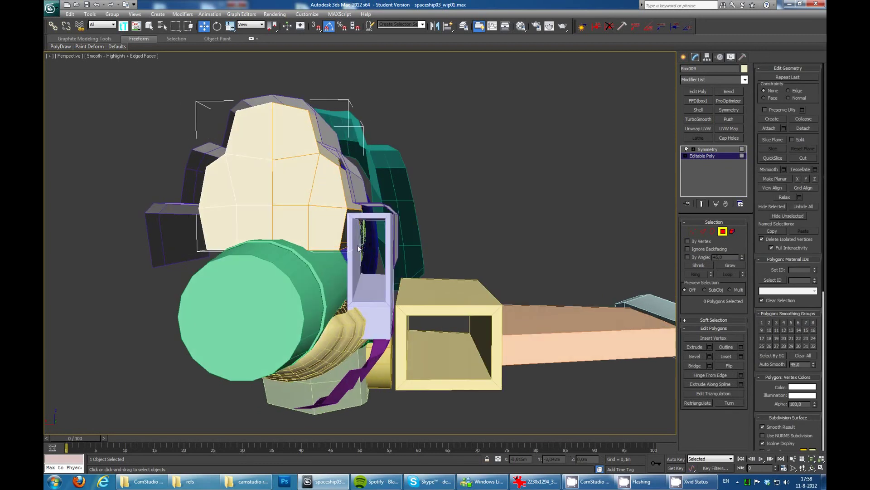
{"action": "key", "text": "1"}
{"action": "left_click_drag", "start_coordinate": [357, 246], "coordinate": [436, 250]}
{"action": "middle_click_drag", "start_coordinate": [436, 250], "coordinate": [357, 219], "text": "alt"}
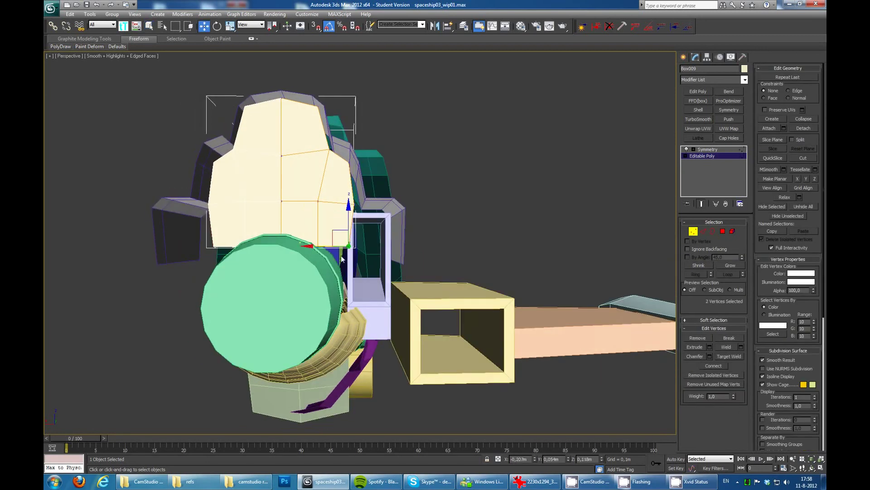
{"action": "middle_click_drag", "start_coordinate": [342, 258], "coordinate": [343, 217], "text": "alt"}
{"action": "left_click_drag", "start_coordinate": [344, 218], "coordinate": [343, 197]}
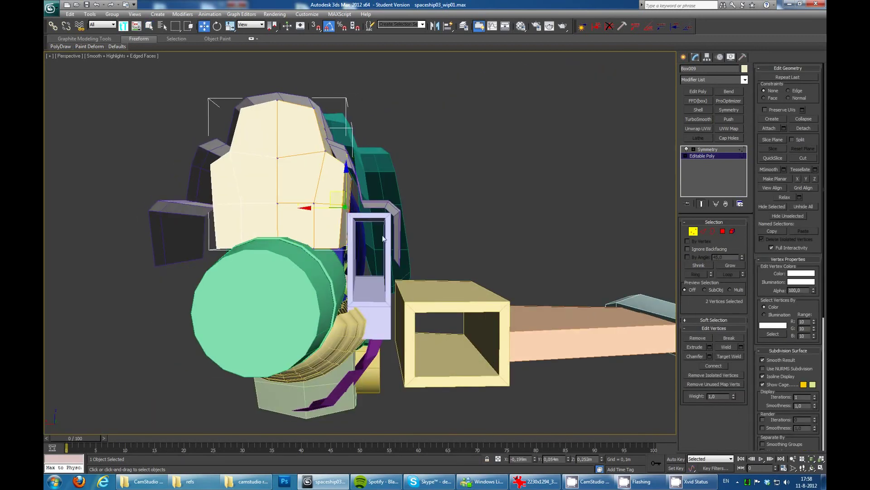
- Reselect the beige block and select eight of its vertices
{"action": "middle_click_drag", "start_coordinate": [383, 238], "coordinate": [651, 209], "text": "alt"}
{"action": "left_click", "coordinate": [651, 209]}
{"action": "scroll", "coordinate": [483, 166], "scroll_direction": "down", "scroll_amount": 4}
{"action": "middle_click_drag", "start_coordinate": [483, 166], "coordinate": [333, 231], "text": "alt"}
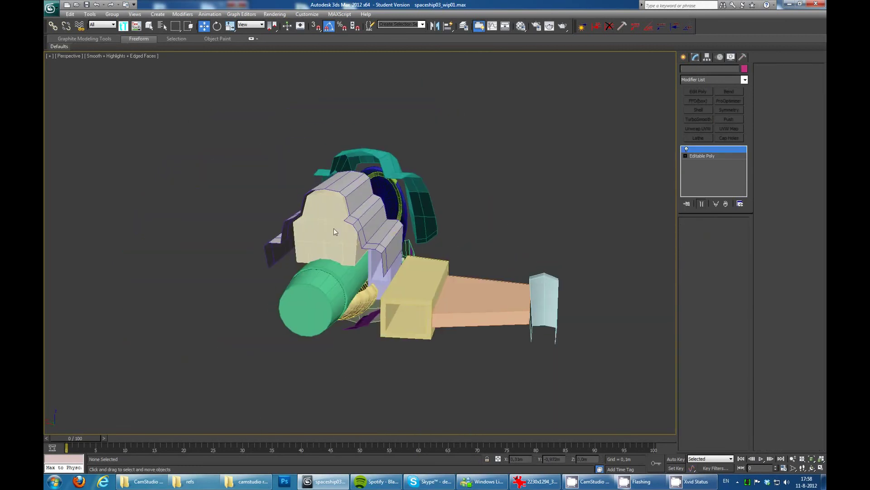
{"action": "left_click", "coordinate": [333, 231]}
{"action": "scroll", "coordinate": [372, 214], "scroll_direction": "up", "scroll_amount": 2}
{"action": "scroll", "coordinate": [408, 204], "scroll_direction": "up", "scroll_amount": 2}
{"action": "middle_click_drag", "start_coordinate": [477, 201], "coordinate": [375, 201], "text": "alt"}
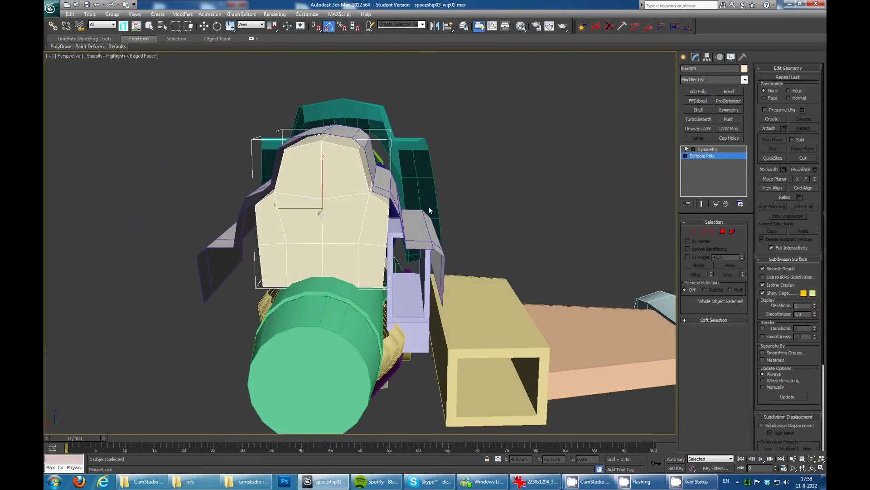
{"action": "key", "text": "1"}
{"action": "middle_click_drag", "start_coordinate": [429, 206], "coordinate": [335, 203], "text": "alt"}
{"action": "middle_click_drag", "start_coordinate": [350, 240], "coordinate": [438, 228], "text": "alt"}
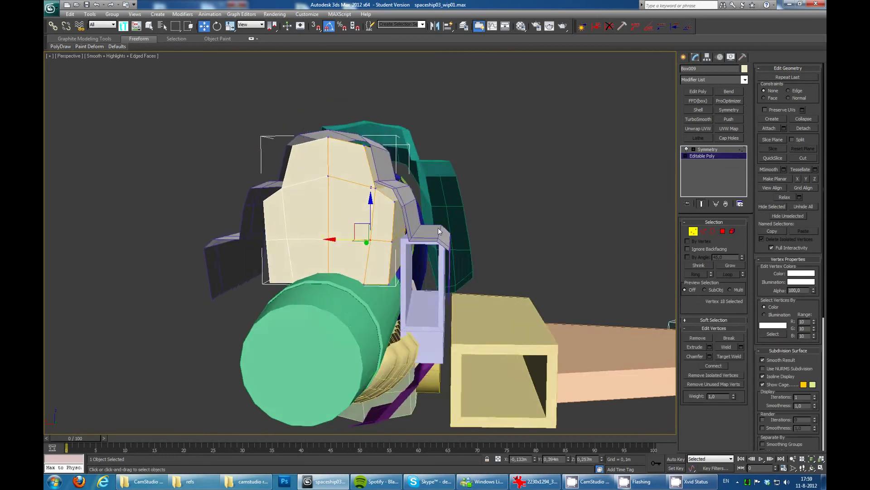
{"action": "middle_click_drag", "start_coordinate": [368, 193], "coordinate": [367, 180], "text": "alt"}
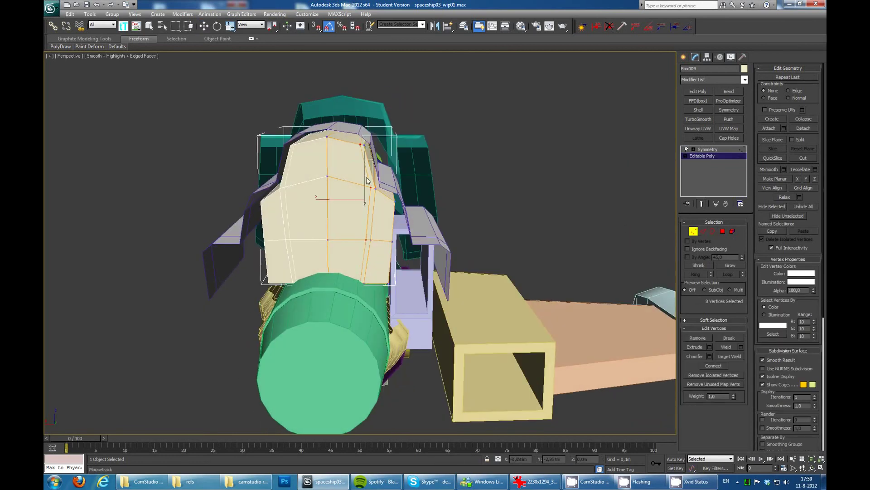
- Reshape two side faces' vertices for a more faceted, rounded profile
{"action": "left_click", "coordinate": [723, 232]}
{"action": "middle_click_drag", "start_coordinate": [390, 221], "coordinate": [330, 248], "text": "alt"}
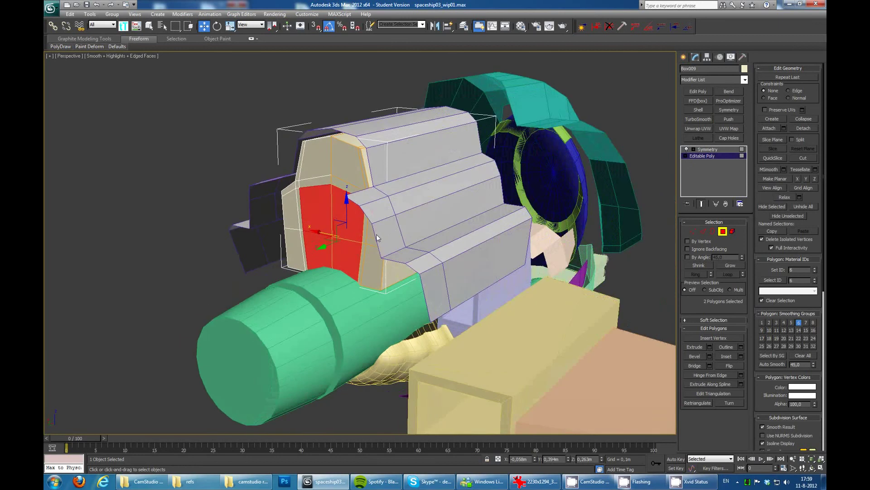
{"action": "mouse_move", "coordinate": [343, 216]}
{"action": "middle_mouse_down", "text": "alt"}
{"action": "mouse_move", "coordinate": [292, 278]}
{"action": "mouse_move", "coordinate": [515, 218]}
{"action": "middle_mouse_up", "text": "alt"}
{"action": "key", "text": "1"}
{"action": "key", "text": "w"}
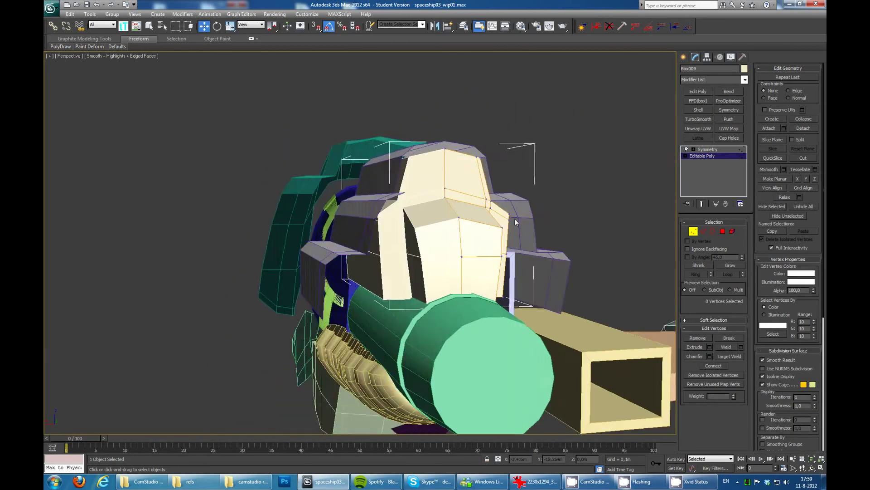
{"action": "left_click", "coordinate": [668, 219]}
{"action": "mouse_move", "coordinate": [668, 218]}
{"action": "middle_mouse_down", "text": "alt"}
{"action": "mouse_move", "coordinate": [409, 188]}
{"action": "mouse_move", "coordinate": [462, 177]}
{"action": "middle_mouse_up", "text": "alt"}
{"action": "scroll", "coordinate": [409, 189], "scroll_direction": "up", "scroll_amount": 3}
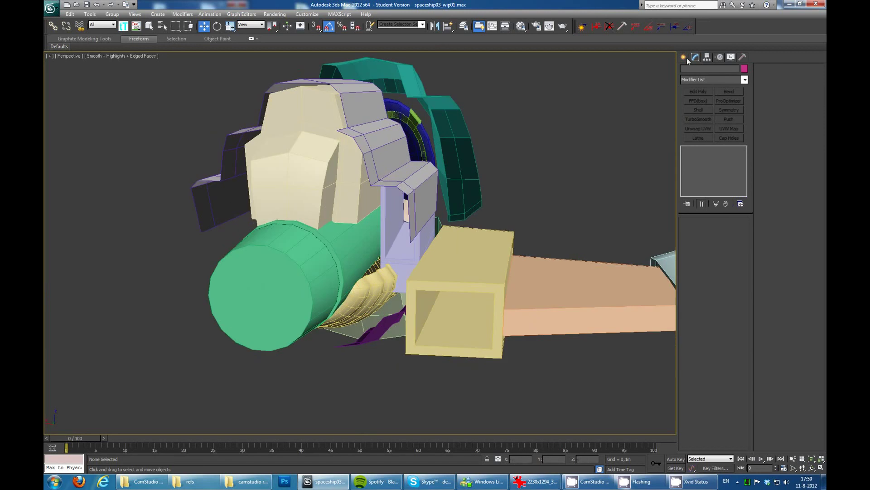
- Add a box beside the green cylinder as Editable Poly and extrude its top face
{"action": "key", "text": "w"}
{"action": "left_click_drag", "start_coordinate": [356, 352], "coordinate": [407, 245]}
{"action": "key", "text": "z"}
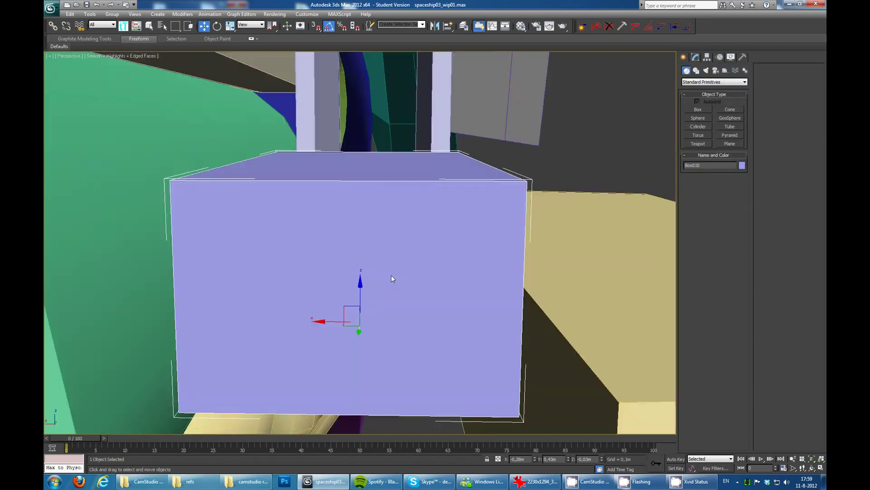
{"action": "scroll", "coordinate": [391, 274], "scroll_direction": "down", "scroll_amount": 3}
{"action": "mouse_move", "coordinate": [391, 275]}
{"action": "middle_mouse_down", "text": "alt"}
{"action": "mouse_move", "coordinate": [390, 262]}
{"action": "mouse_move", "coordinate": [438, 234]}
{"action": "mouse_move", "coordinate": [412, 224]}
{"action": "middle_mouse_up", "text": "alt"}
{"action": "right_click", "coordinate": [412, 224]}
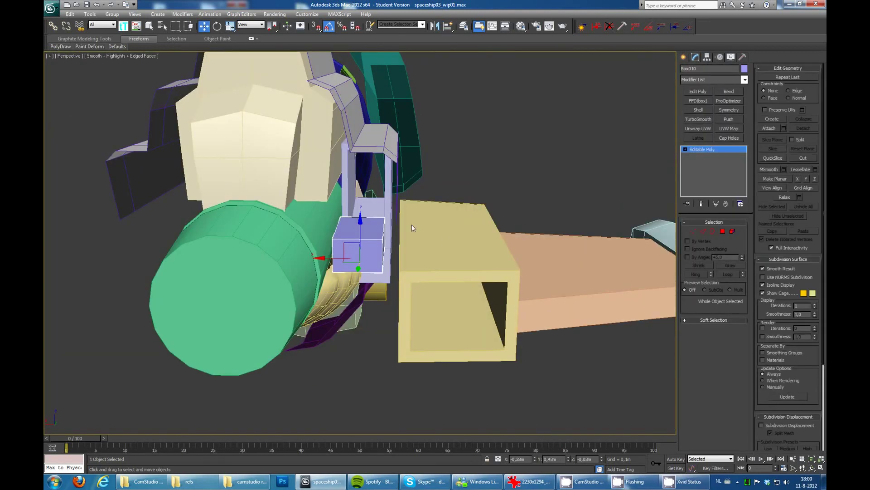
{"action": "key", "text": "4"}
{"action": "left_click", "coordinate": [357, 238]}
{"action": "left_click_drag", "start_coordinate": [358, 239], "coordinate": [362, 195]}
{"action": "mouse_move", "coordinate": [363, 195]}
{"action": "middle_mouse_down", "text": "alt"}
{"action": "mouse_move", "coordinate": [398, 154]}
{"action": "mouse_move", "coordinate": [336, 254]}
{"action": "middle_mouse_up", "text": "alt"}
- Select two side faces of the lavender box and move them
{"action": "key", "text": "w"}
{"action": "scroll", "coordinate": [335, 253], "scroll_direction": "up", "scroll_amount": 3}
{"action": "left_click", "coordinate": [321, 260]}
{"action": "scroll", "coordinate": [307, 252], "scroll_direction": "down", "scroll_amount": 3}
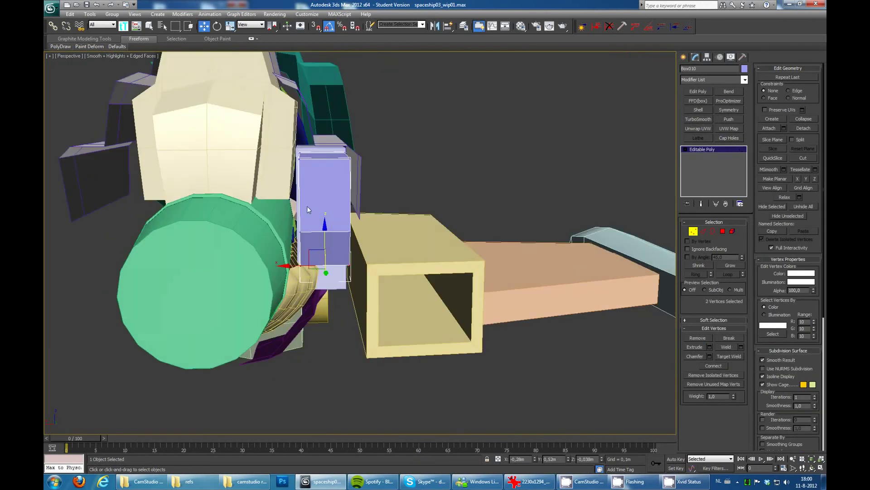
{"action": "mouse_move", "coordinate": [306, 206]}
{"action": "middle_mouse_down", "text": "alt"}
{"action": "mouse_move", "coordinate": [322, 210]}
{"action": "mouse_move", "coordinate": [337, 192]}
{"action": "mouse_move", "coordinate": [344, 224]}
{"action": "middle_mouse_up", "text": "alt"}
{"action": "key", "text": "4"}
{"action": "left_click", "coordinate": [337, 193]}
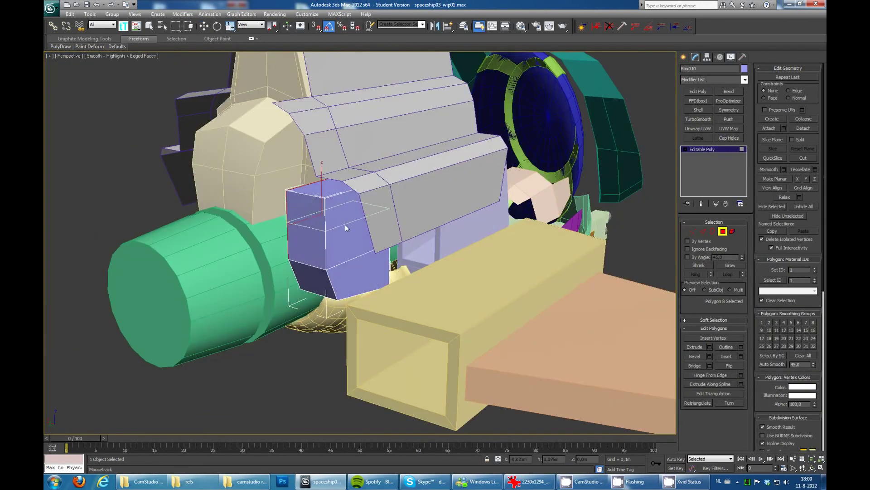
{"action": "left_click", "coordinate": [344, 224], "text": "ctrl"}
{"action": "key", "text": "w"}
{"action": "middle_click_drag", "start_coordinate": [493, 237], "coordinate": [356, 272], "text": "alt"}
{"action": "scroll", "coordinate": [356, 272], "scroll_direction": "up", "scroll_amount": 2}
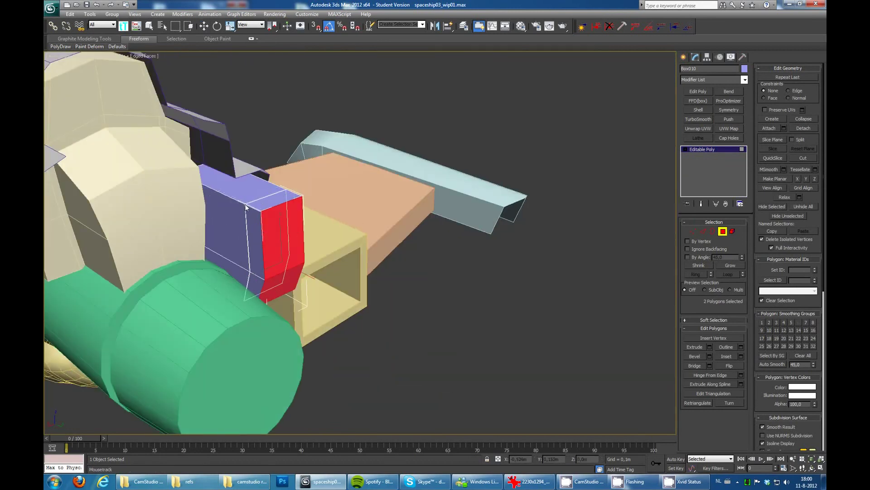
{"action": "key", "text": "w"}
{"action": "scroll", "coordinate": [246, 207], "scroll_direction": "down", "scroll_amount": 1}
- Select six vertices at the top of the lavender box
{"action": "mouse_move", "coordinate": [223, 233]}
{"action": "middle_mouse_down", "text": "alt"}
{"action": "mouse_move", "coordinate": [241, 230]}
{"action": "mouse_move", "coordinate": [244, 238]}
{"action": "mouse_move", "coordinate": [243, 214]}
{"action": "mouse_move", "coordinate": [310, 227]}
{"action": "middle_mouse_up", "text": "alt"}
{"action": "key", "text": "1"}
{"action": "left_click_drag", "start_coordinate": [325, 229], "coordinate": [197, 268]}
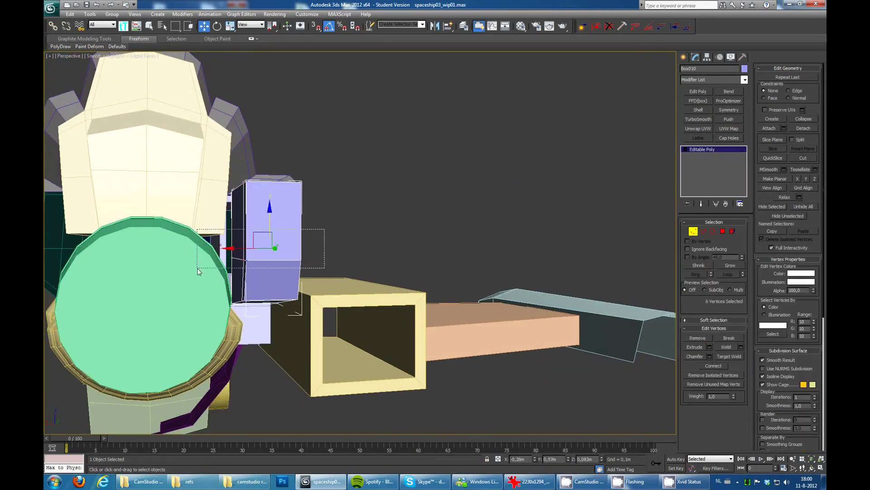
{"action": "key", "text": "4"}
{"action": "middle_click_drag", "start_coordinate": [258, 225], "coordinate": [243, 227], "text": "alt"}
{"action": "right_click", "coordinate": [243, 227]}
{"action": "key", "text": "Escape"}
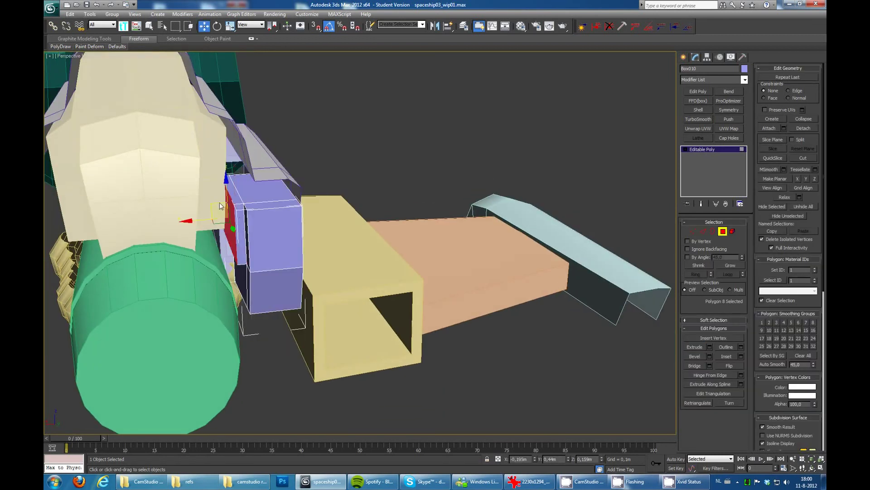
- Extrude the lavender box's top face upward toward the armour plate
{"action": "left_click", "coordinate": [194, 194]}
{"action": "middle_click_drag", "start_coordinate": [193, 194], "coordinate": [219, 180], "text": "alt"}
{"action": "key", "text": "shift+e"}
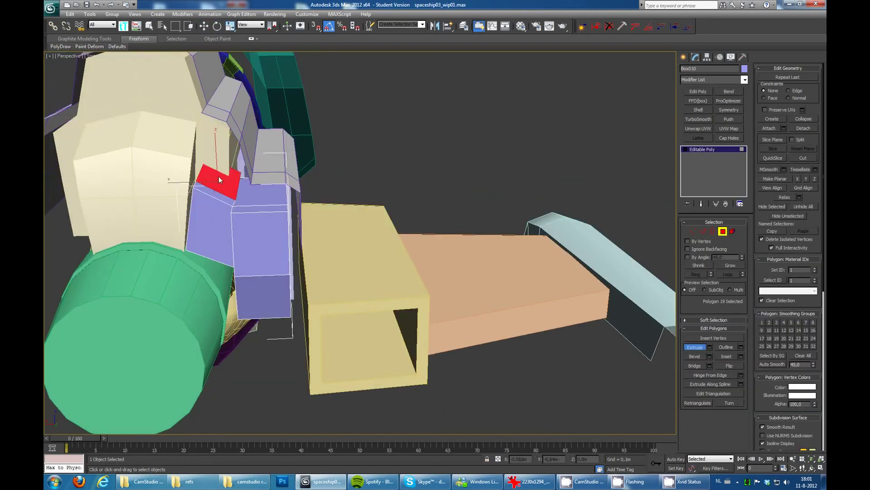
{"action": "mouse_move", "coordinate": [209, 109]}
{"action": "middle_mouse_down", "text": "alt"}
{"action": "mouse_move", "coordinate": [211, 126]}
{"action": "mouse_move", "coordinate": [254, 156]}
{"action": "mouse_move", "coordinate": [667, 232]}
{"action": "mouse_move", "coordinate": [450, 191]}
{"action": "mouse_move", "coordinate": [348, 202]}
{"action": "mouse_move", "coordinate": [416, 175]}
{"action": "mouse_move", "coordinate": [545, 147]}
{"action": "mouse_move", "coordinate": [384, 213]}
{"action": "mouse_move", "coordinate": [447, 232]}
{"action": "mouse_move", "coordinate": [446, 204]}
{"action": "middle_mouse_up", "text": "alt"}
{"action": "key", "text": "2"}
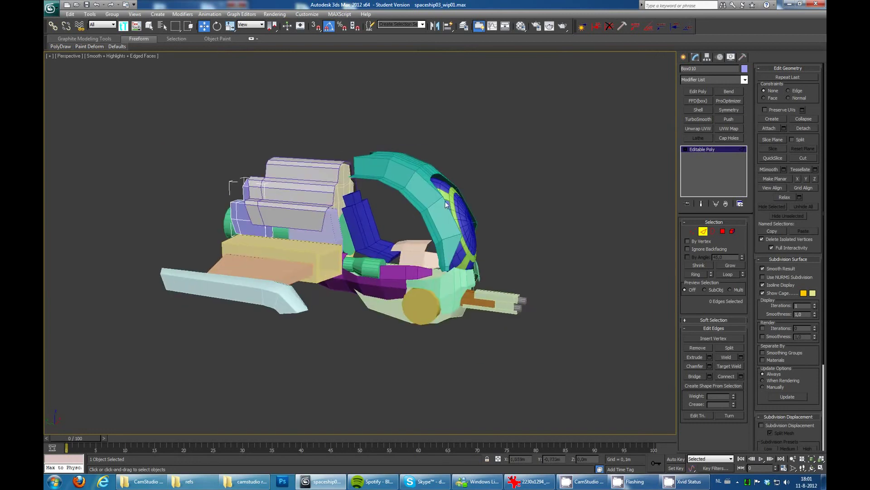
{"action": "scroll", "coordinate": [446, 204], "scroll_direction": "up", "scroll_amount": 2}
{"action": "left_click", "coordinate": [566, 136]}
- Draw a renderable spline pipe in the Left view
{"action": "left_click", "coordinate": [697, 117]}
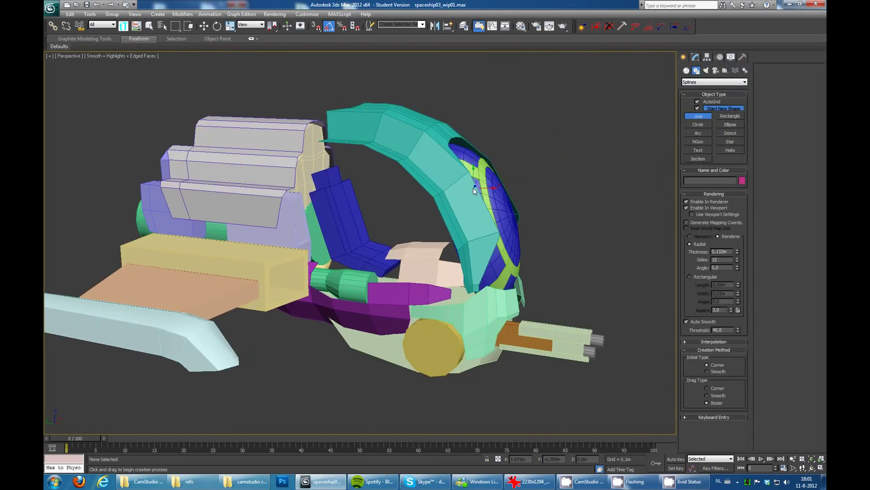
{"action": "key", "text": "f"}
{"action": "key", "text": "l"}
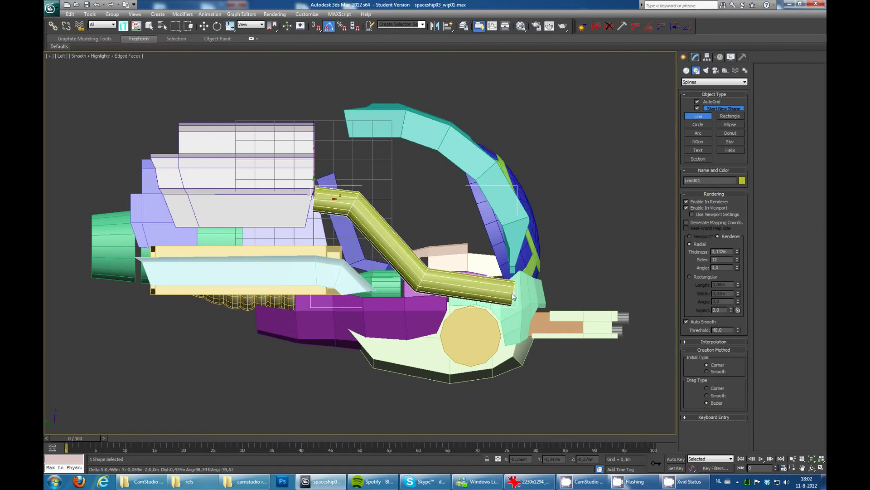
{"action": "key", "text": "p"}
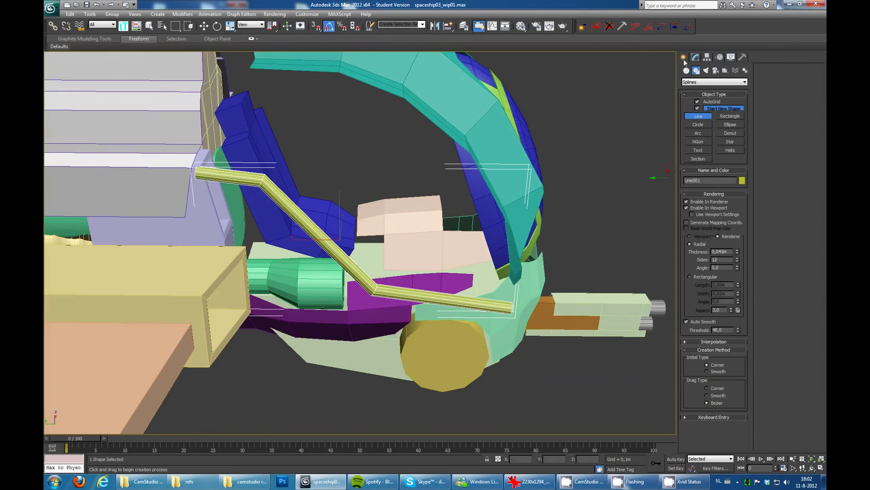
- Refine the first pipe with an extra point and move vertex 4 to bend it
{"action": "left_click", "coordinate": [696, 57]}
{"action": "left_click", "coordinate": [233, 145]}
{"action": "mouse_move", "coordinate": [253, 136]}
{"action": "middle_mouse_down", "text": "alt"}
{"action": "mouse_move", "coordinate": [233, 145]}
{"action": "mouse_move", "coordinate": [292, 143]}
{"action": "mouse_move", "coordinate": [333, 117]}
{"action": "mouse_move", "coordinate": [600, 284]}
{"action": "middle_mouse_up", "text": "alt"}
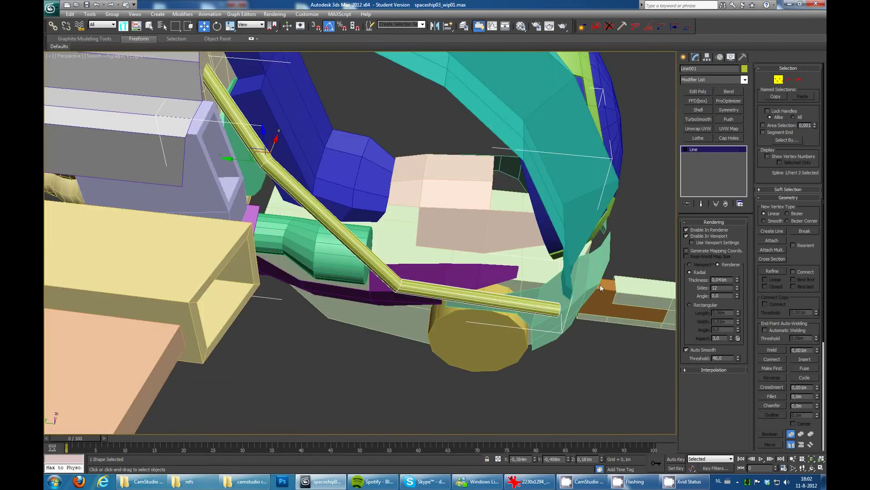
{"action": "left_click", "coordinate": [564, 279]}
{"action": "right_click", "coordinate": [459, 264]}
{"action": "mouse_move", "coordinate": [567, 249]}
{"action": "middle_mouse_down", "text": "alt"}
{"action": "mouse_move", "coordinate": [459, 265]}
{"action": "mouse_move", "coordinate": [456, 251]}
{"action": "mouse_move", "coordinate": [428, 254]}
{"action": "mouse_move", "coordinate": [518, 176]}
{"action": "mouse_move", "coordinate": [457, 176]}
{"action": "mouse_move", "coordinate": [546, 156]}
{"action": "middle_mouse_up", "text": "alt"}
{"action": "left_click", "coordinate": [450, 277]}
{"action": "key", "text": "w"}
{"action": "left_click", "coordinate": [456, 251]}
{"action": "left_click", "coordinate": [457, 175]}
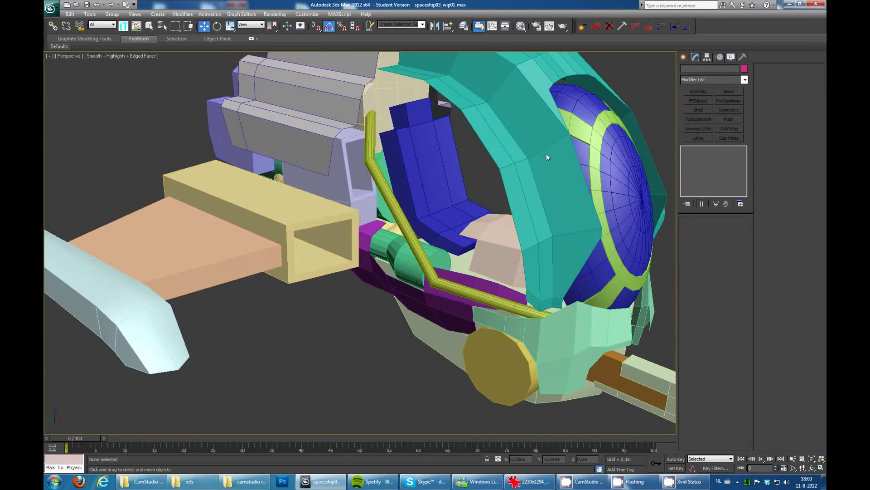
- Draw a second renderable pipe in the Left view toward the cockpit ring
{"action": "key", "text": "l"}
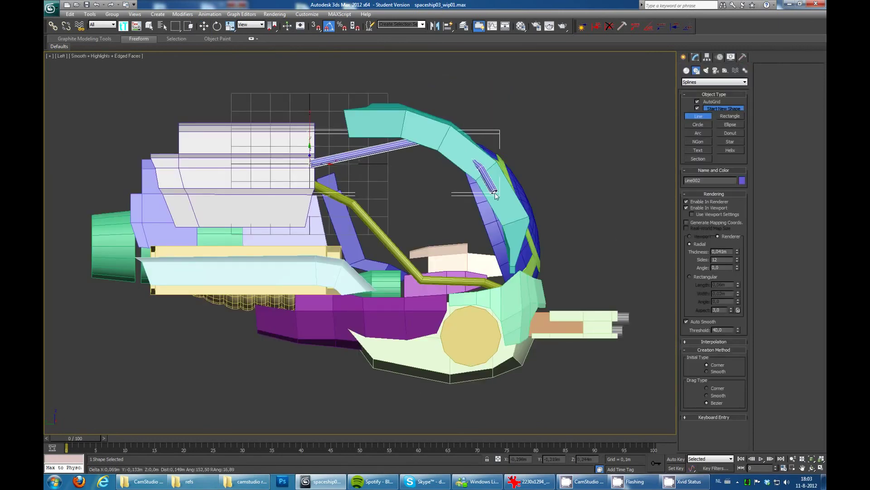
{"action": "mouse_move", "coordinate": [495, 196]}
{"action": "middle_mouse_down", "text": "alt"}
{"action": "mouse_move", "coordinate": [551, 189]}
{"action": "mouse_move", "coordinate": [566, 203]}
{"action": "middle_mouse_up", "text": "alt"}
{"action": "key", "text": "f"}
{"action": "left_click", "coordinate": [698, 117]}
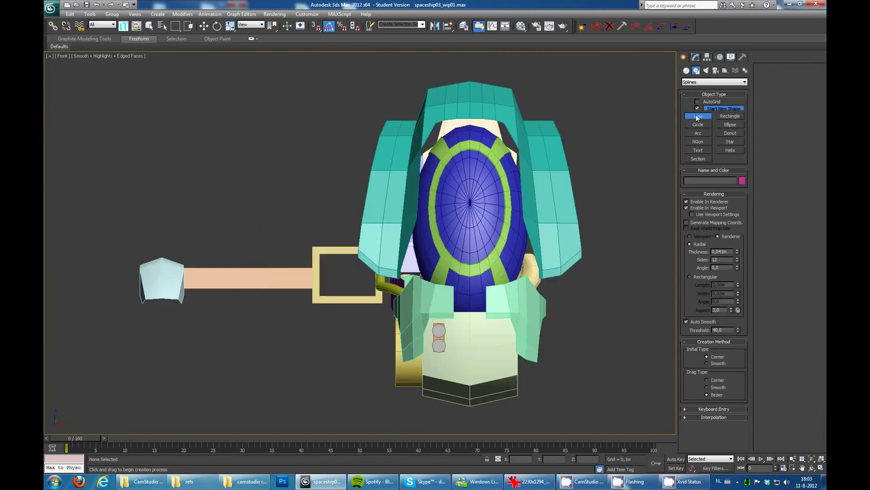
{"action": "key", "text": "l"}
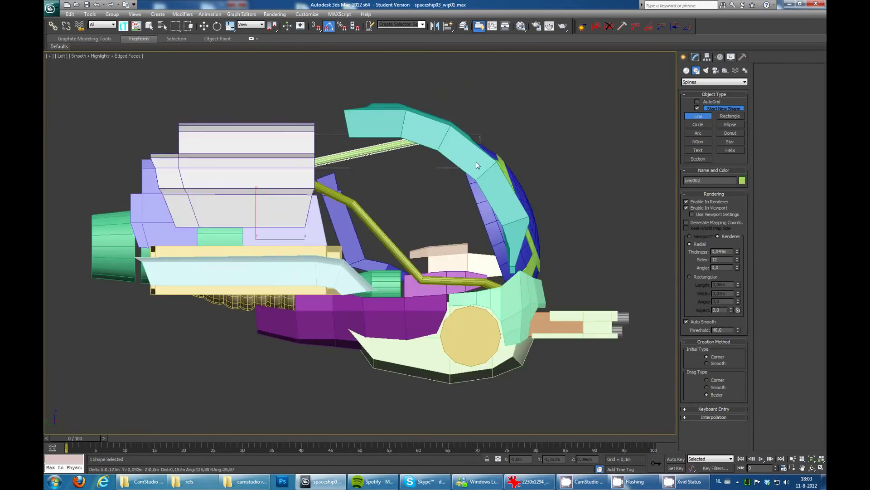
{"action": "key", "text": "p"}
{"action": "key", "text": "w"}
{"action": "mouse_move", "coordinate": [494, 207]}
{"action": "middle_mouse_down", "text": "alt"}
{"action": "mouse_move", "coordinate": [374, 255]}
{"action": "mouse_move", "coordinate": [417, 227]}
{"action": "mouse_move", "coordinate": [427, 192]}
{"action": "middle_mouse_up", "text": "alt"}
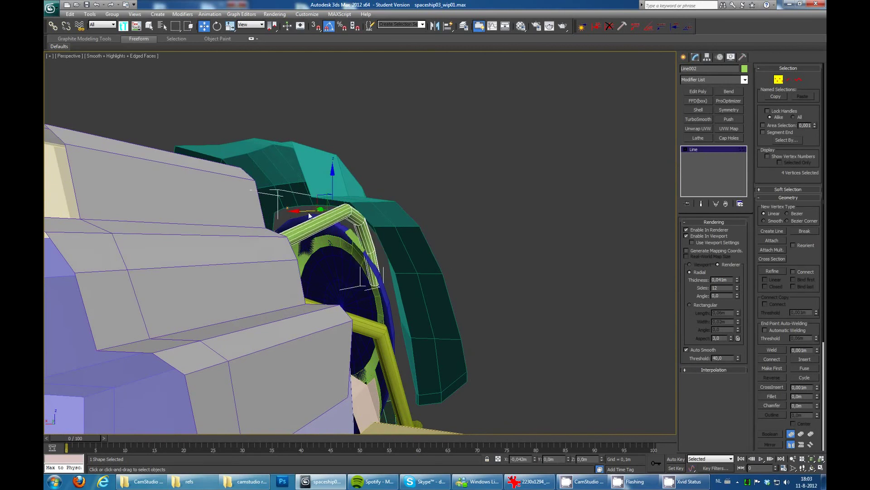
{"action": "mouse_move", "coordinate": [309, 215]}
{"action": "middle_mouse_down", "text": "alt"}
{"action": "mouse_move", "coordinate": [301, 281]}
{"action": "mouse_move", "coordinate": [363, 248]}
{"action": "middle_mouse_up", "text": "alt"}
- Adjust the second pipe's ring-end vertices, undo back, and select the grey engine cover
{"action": "left_click", "coordinate": [301, 281]}
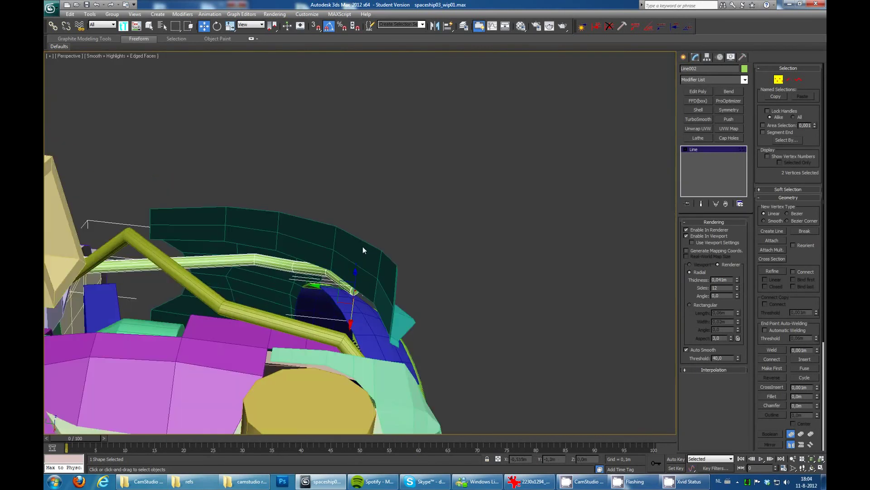
{"action": "mouse_move", "coordinate": [295, 291]}
{"action": "middle_mouse_down", "text": "alt"}
{"action": "mouse_move", "coordinate": [360, 223]}
{"action": "mouse_move", "coordinate": [360, 235]}
{"action": "middle_mouse_up", "text": "alt"}
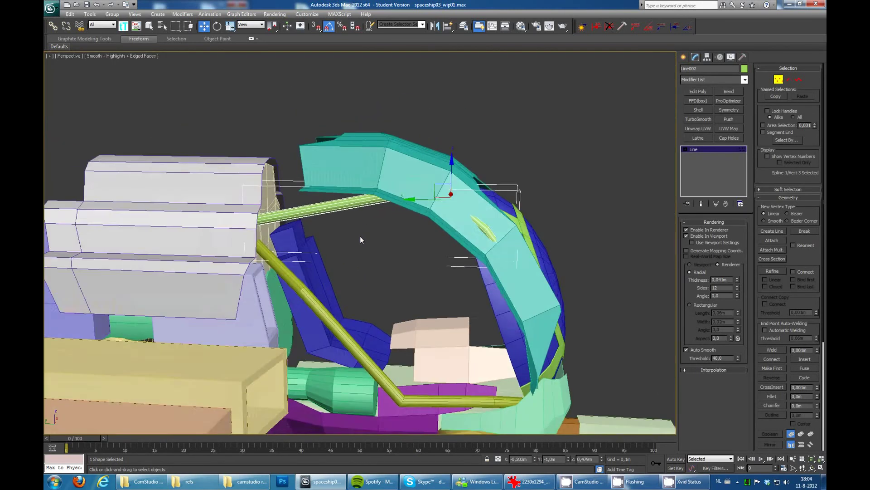
{"action": "left_click", "coordinate": [498, 121]}
{"action": "key", "text": "ctrl+z"}
{"action": "mouse_move", "coordinate": [498, 120]}
{"action": "middle_mouse_down", "text": "alt"}
{"action": "mouse_move", "coordinate": [362, 195]}
{"action": "mouse_move", "coordinate": [525, 209]}
{"action": "middle_mouse_up", "text": "alt"}
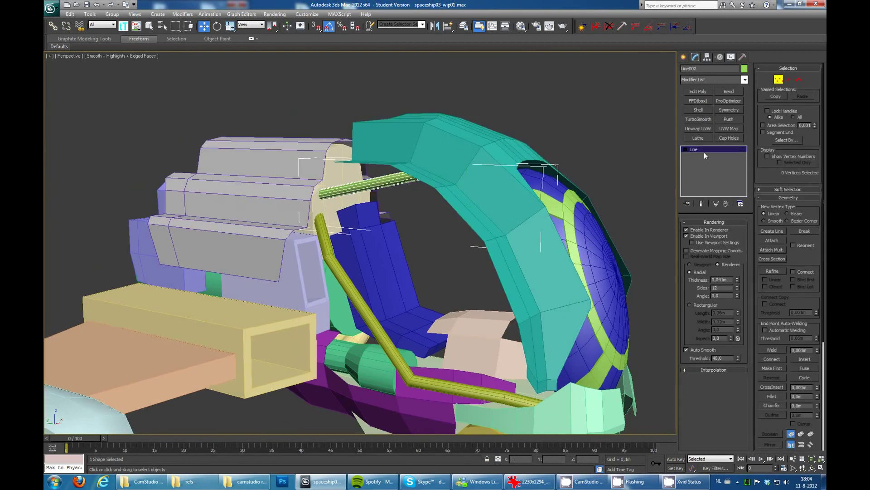
{"action": "key", "text": "ctrl+z"}
{"action": "key", "text": "shift+z"}
{"action": "key", "text": "shift+z"}
{"action": "key", "text": "shift+z"}
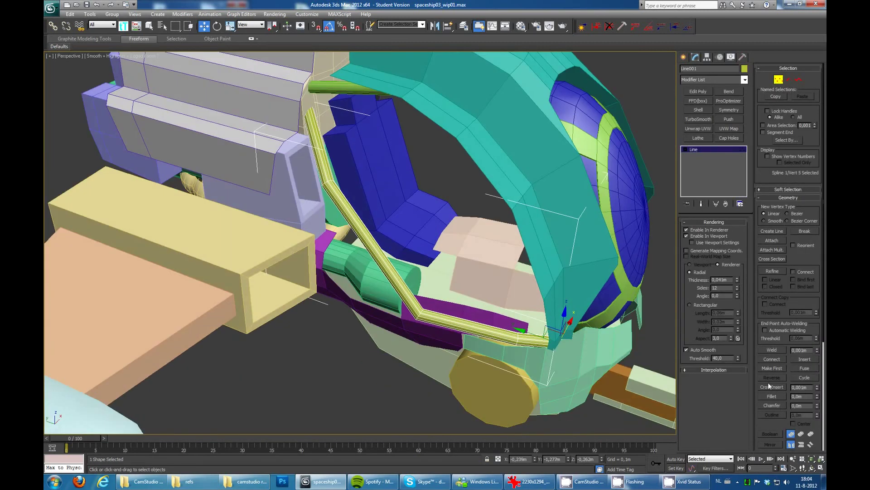
{"action": "key", "text": "shift+z"}
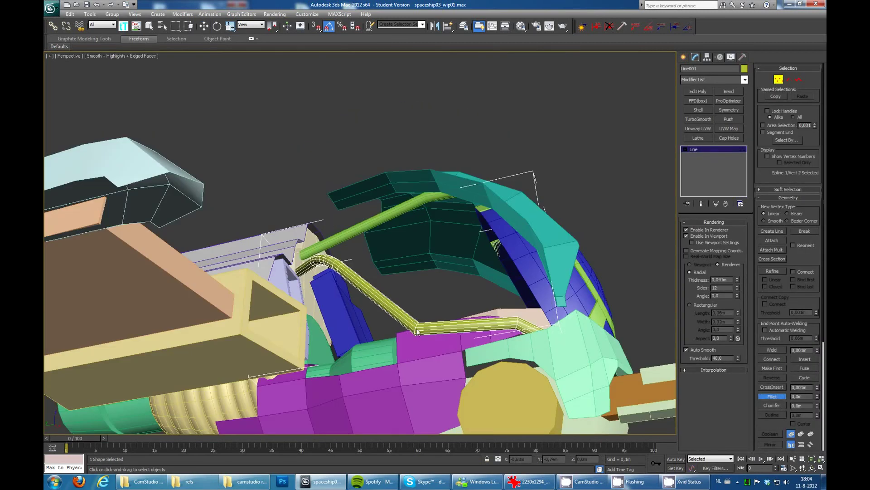
{"action": "key", "text": "shift+z"}
{"action": "key", "text": "shift+z"}
{"action": "key", "text": "shift+z"}
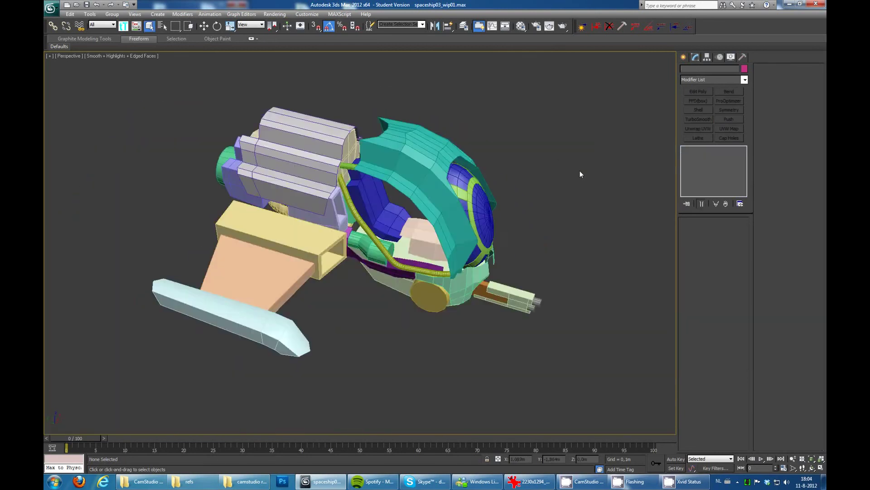
{"action": "left_click", "coordinate": [342, 172]}
- Save the scene as spaceship03_wip02
{"action": "key", "text": "shift+z"}
{"action": "key", "text": "shift+z"}
{"action": "key", "text": "shift+z"}
{"action": "key", "text": "shift+z"}
{"action": "key", "text": "shift+z"}
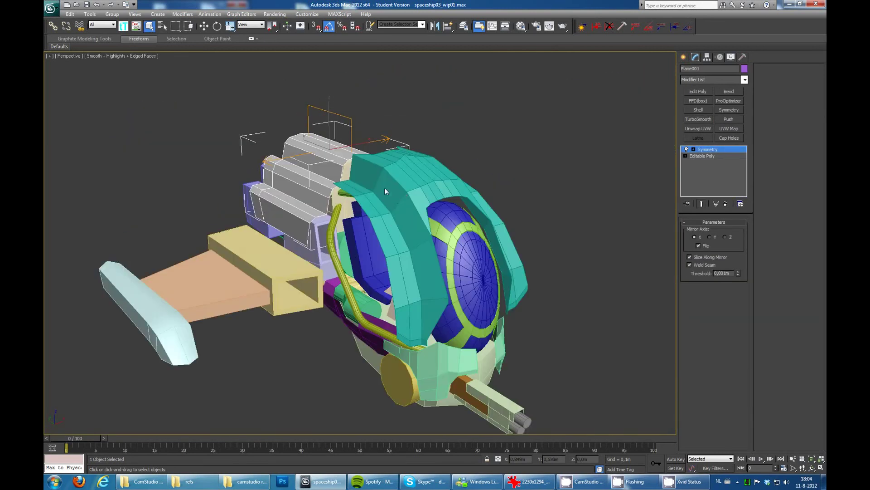
{"action": "key", "text": "shift+z"}
{"action": "key", "text": "shift+z"}
{"action": "key", "text": "shift+z"}
{"action": "key", "text": "ctrl+shift+s"}
{"action": "left_click", "coordinate": [664, 427]}
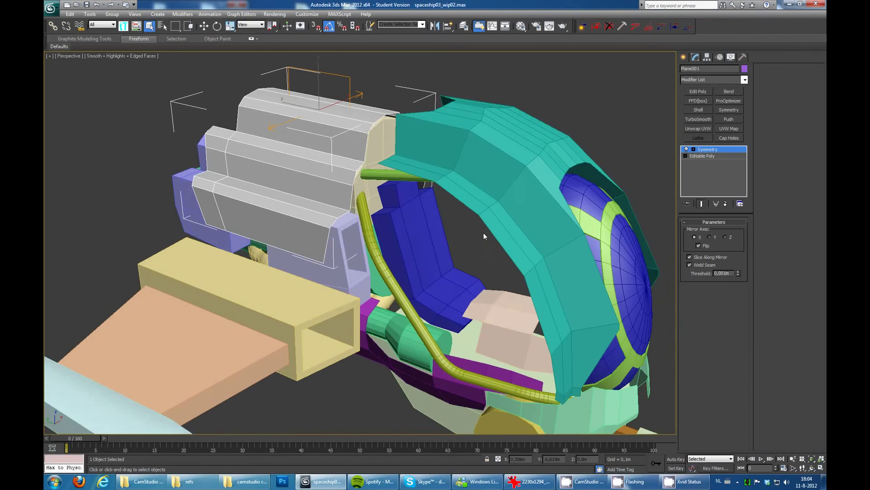
{"action": "key", "text": "shift+z"}
{"action": "key", "text": "shift+z"}
{"action": "key", "text": "shift+z"}
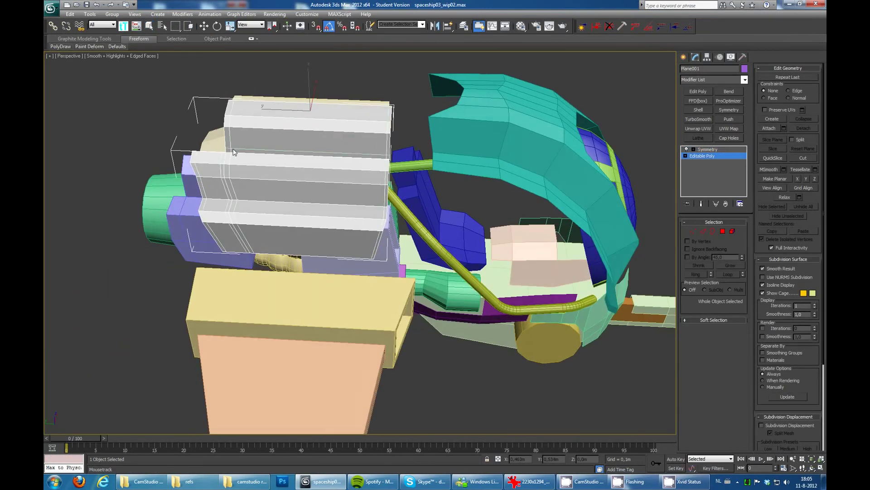
- Give the grey engine cover Plane001 a Shell modifier with 5 segments
{"action": "key", "text": "shift+z"}
{"action": "key", "text": "shift+z"}
{"action": "key", "text": "shift+z"}
{"action": "key", "text": "shift+z"}
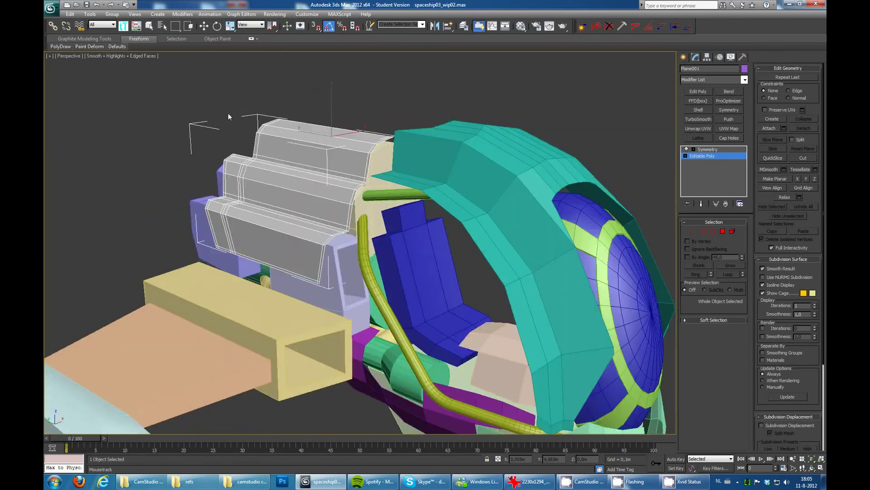
{"action": "key", "text": "shift+z"}
{"action": "key", "text": "shift+z"}
{"action": "key", "text": "shift+z"}
{"action": "key", "text": "shift+z"}
{"action": "key", "text": "ctrl+z"}
{"action": "key", "text": "w"}
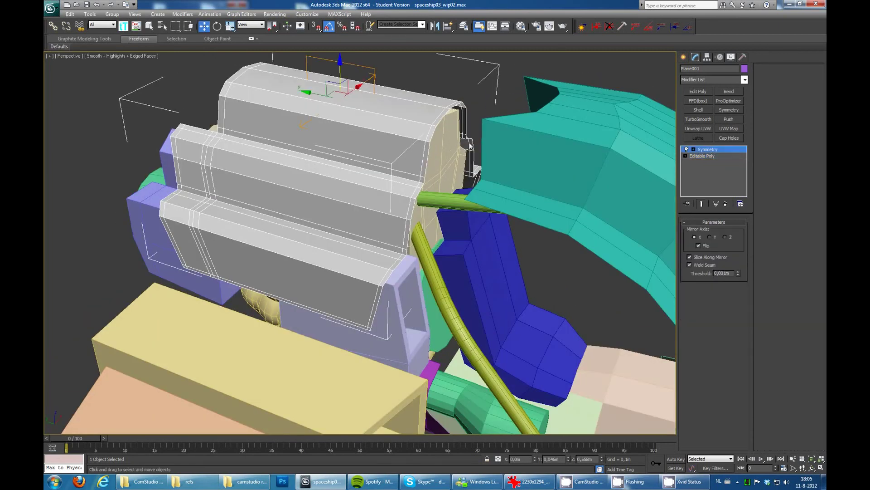
{"action": "type", "text": "5"}
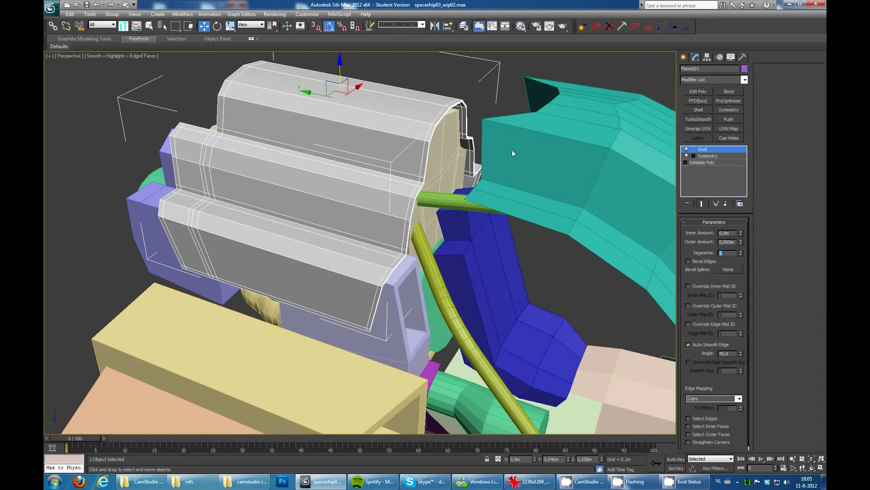
{"action": "key", "text": "shift+z"}
- Add TurboSmooth to the grey engine cover and check its rounded panels
{"action": "key", "text": "shift+z"}
{"action": "key", "text": "ctrl+z"}
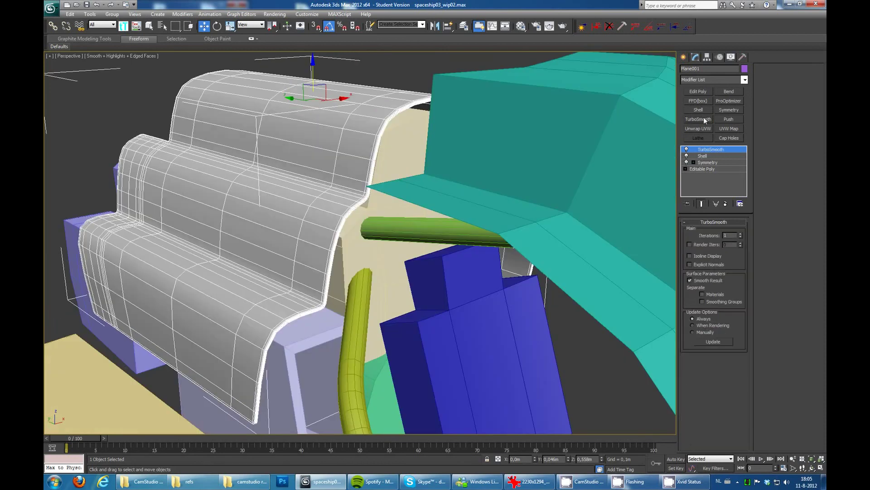
{"action": "key", "text": "F3"}
{"action": "key", "text": "F3"}
{"action": "key", "text": "F4"}
{"action": "left_click", "coordinate": [482, 123]}
{"action": "key", "text": "ctrl+z"}
{"action": "key", "text": "shift+z"}
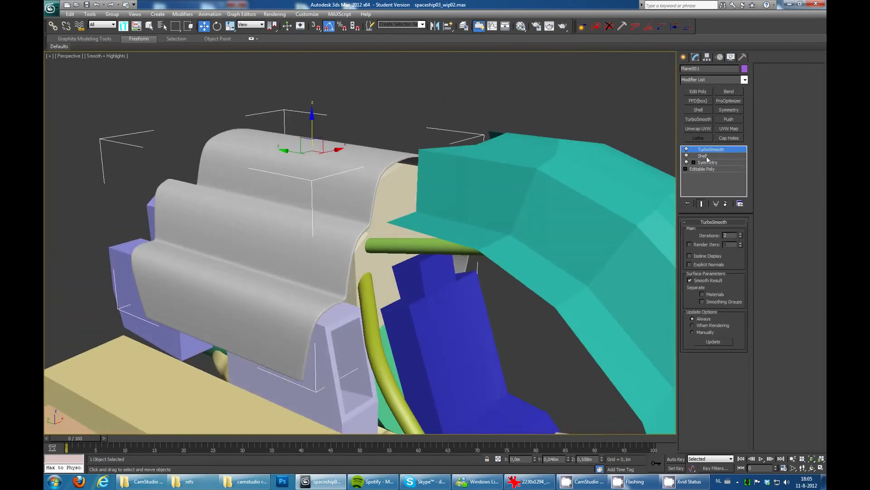
{"action": "left_click", "coordinate": [445, 96]}
{"action": "key", "text": "shift+z"}
{"action": "key", "text": "shift+z"}
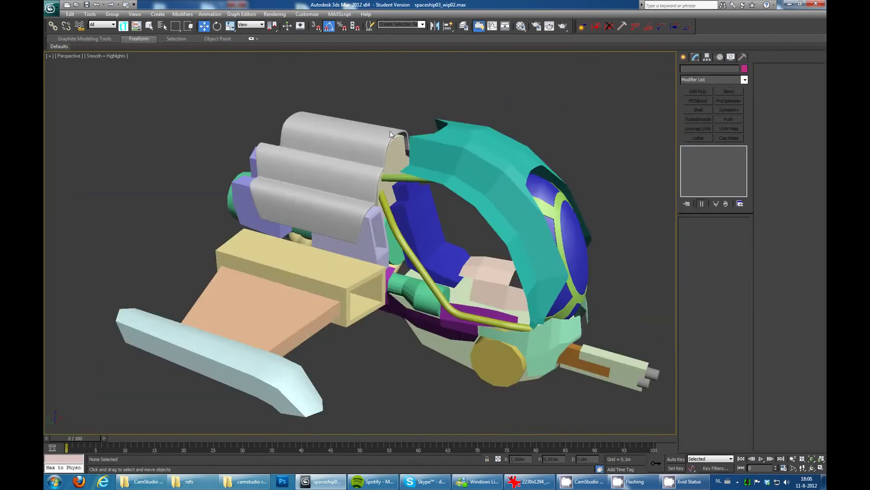
{"action": "key", "text": "shift+z"}
- Select the tan rectangular tube Box002 and frame a close-up of it
{"action": "key", "text": "shift+z"}
{"action": "key", "text": "shift+z"}
{"action": "key", "text": "shift+z"}
{"action": "left_click", "coordinate": [335, 219]}
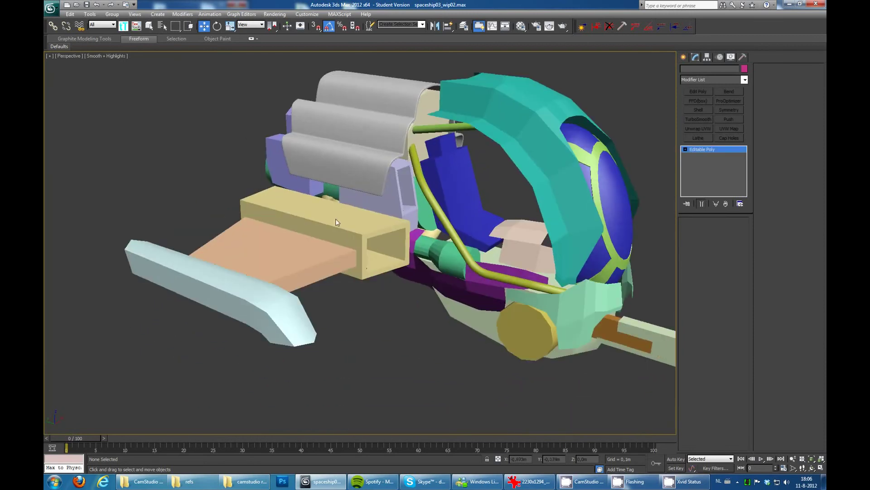
{"action": "key", "text": "shift+z"}
{"action": "key", "text": "shift+z"}
{"action": "key", "text": "shift+z"}
{"action": "key", "text": "F4"}
{"action": "key", "text": "shift+z"}
{"action": "key", "text": "shift+z"}
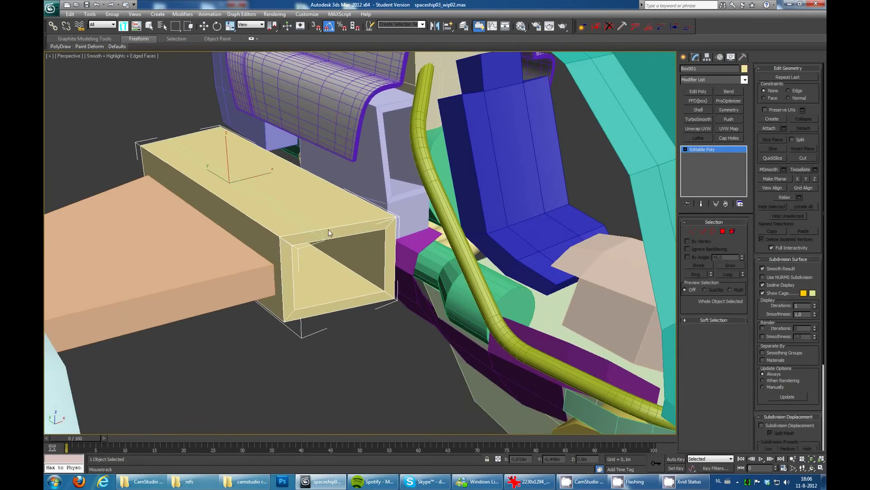
{"action": "key", "text": "shift+z"}
{"action": "key", "text": "shift+z"}
{"action": "key", "text": "shift+z"}
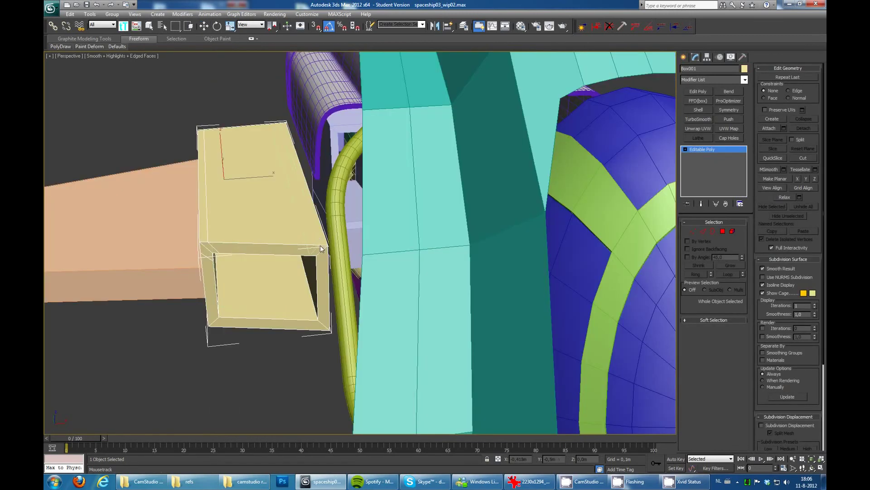
{"action": "key", "text": "shift+z"}
{"action": "key", "text": "shift+z"}
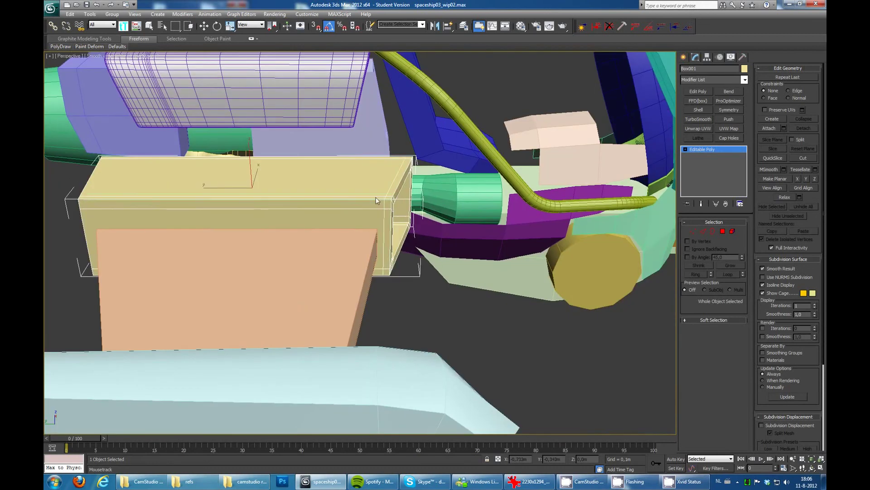
{"action": "key", "text": "shift+z"}
{"action": "key", "text": "shift+z"}
{"action": "mouse_move", "coordinate": [101, 272]}
{"action": "middle_mouse_down", "text": "alt"}
{"action": "mouse_move", "coordinate": [355, 217]}
{"action": "mouse_move", "coordinate": [721, 232]}
{"action": "middle_mouse_up", "text": "alt"}
- Apply TurboSmooth to the tan box and view the whole ship
{"action": "left_click", "coordinate": [698, 119]}
{"action": "key", "text": "w"}
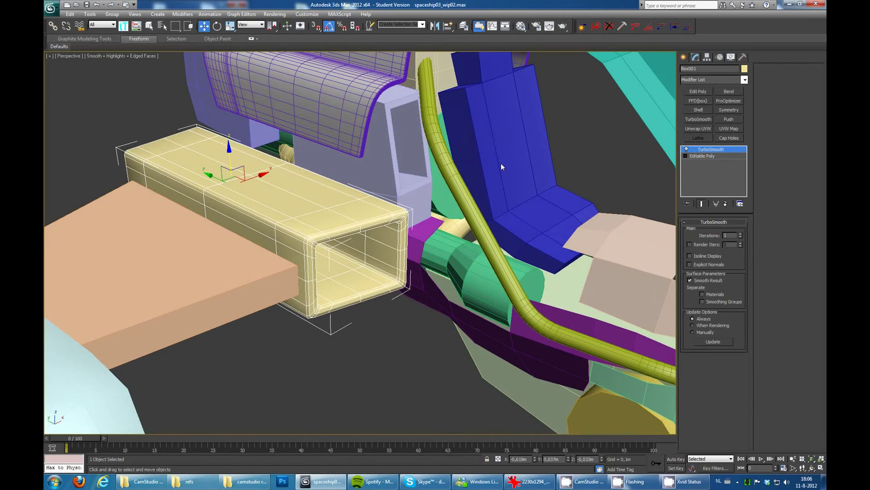
{"action": "key", "text": "F4"}
{"action": "key", "text": "ctrl+d"}
{"action": "mouse_move", "coordinate": [501, 163]}
{"action": "middle_mouse_down", "text": "alt"}
{"action": "mouse_move", "coordinate": [415, 241]}
{"action": "mouse_move", "coordinate": [277, 206]}
{"action": "mouse_move", "coordinate": [308, 227]}
{"action": "mouse_move", "coordinate": [281, 213]}
{"action": "mouse_move", "coordinate": [265, 221]}
{"action": "mouse_move", "coordinate": [379, 251]}
{"action": "middle_mouse_up", "text": "alt"}
- Select the second box and scale polygon 4 in Polygon mode
{"action": "left_click", "coordinate": [276, 205]}
{"action": "key", "text": "4"}
{"action": "left_click", "coordinate": [308, 226]}
{"action": "key", "text": "r"}
{"action": "key", "text": "F3"}
{"action": "key", "text": "4"}
{"action": "key", "text": "4"}
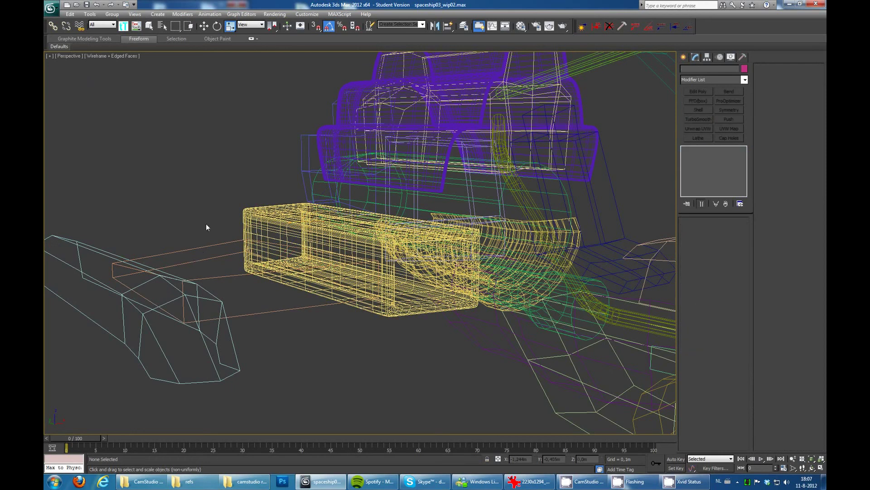
{"action": "key", "text": "q"}
- Move an edge on the yellow duct in Edge mode, then exit sub-object level
{"action": "mouse_move", "coordinate": [168, 288]}
{"action": "middle_mouse_down", "text": "alt"}
{"action": "mouse_move", "coordinate": [309, 300]}
{"action": "mouse_move", "coordinate": [319, 248]}
{"action": "mouse_move", "coordinate": [251, 269]}
{"action": "mouse_move", "coordinate": [330, 261]}
{"action": "mouse_move", "coordinate": [425, 233]}
{"action": "mouse_move", "coordinate": [463, 183]}
{"action": "mouse_move", "coordinate": [338, 161]}
{"action": "middle_mouse_up", "text": "alt"}
{"action": "key", "text": "w"}
{"action": "key", "text": "2"}
{"action": "left_click", "coordinate": [330, 261]}
{"action": "key", "text": "F3"}
{"action": "scroll", "coordinate": [325, 259], "scroll_direction": "down", "scroll_amount": 5}
{"action": "key", "text": "2"}
- Add a TurboSmooth modifier to the yellow duct
{"action": "scroll", "coordinate": [436, 227], "scroll_direction": "up", "scroll_amount": 5}
{"action": "left_click", "coordinate": [698, 119]}
{"action": "scroll", "coordinate": [447, 243], "scroll_direction": "down", "scroll_amount": 5}
{"action": "scroll", "coordinate": [463, 184], "scroll_direction": "up", "scroll_amount": 5}
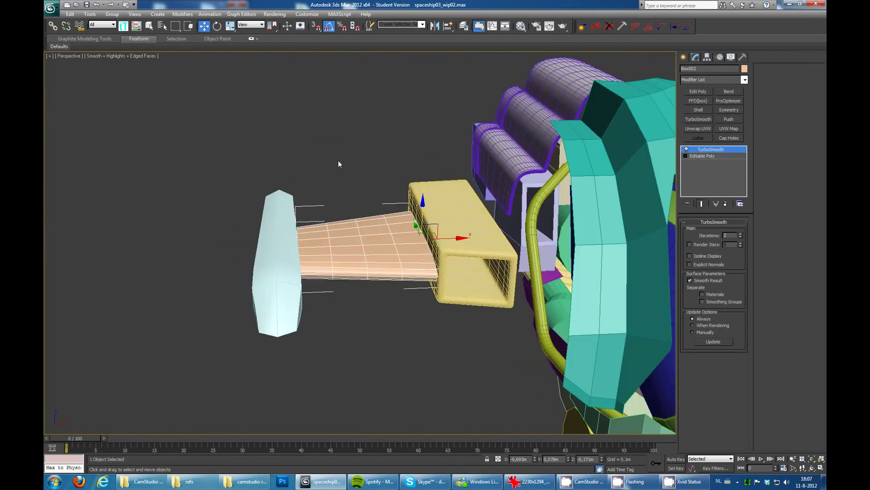
- Reshape the light-blue bumper Box003 by moving and scaling its end vertices
{"action": "left_click", "coordinate": [272, 263]}
{"action": "middle_click_drag", "start_coordinate": [272, 263], "coordinate": [290, 235], "text": "alt"}
{"action": "key", "text": "1"}
{"action": "left_click_drag", "start_coordinate": [113, 213], "coordinate": [134, 228]}
{"action": "scroll", "coordinate": [298, 223], "scroll_direction": "down", "scroll_amount": 5}
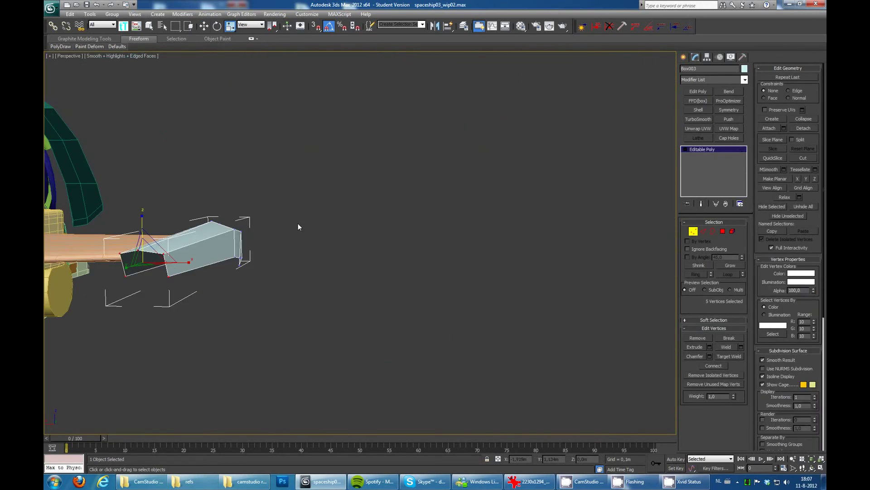
{"action": "middle_click_drag", "start_coordinate": [298, 223], "coordinate": [149, 249], "text": "alt"}
{"action": "key", "text": "w"}
{"action": "scroll", "coordinate": [279, 260], "scroll_direction": "up", "scroll_amount": 5}
{"action": "mouse_move", "coordinate": [279, 260]}
{"action": "middle_mouse_down", "text": "alt"}
{"action": "mouse_move", "coordinate": [392, 263]}
{"action": "mouse_move", "coordinate": [317, 236]}
{"action": "mouse_move", "coordinate": [408, 226]}
{"action": "middle_mouse_up", "text": "alt"}
{"action": "key", "text": "z"}
{"action": "key", "text": "1"}
{"action": "scroll", "coordinate": [317, 236], "scroll_direction": "down", "scroll_amount": 3}
- Add a Shell modifier to the bumper and inspect it with polygon statistics
{"action": "left_click", "coordinate": [698, 109]}
{"action": "mouse_move", "coordinate": [636, 130]}
{"action": "middle_mouse_down", "text": "alt"}
{"action": "mouse_move", "coordinate": [526, 117]}
{"action": "mouse_move", "coordinate": [705, 118]}
{"action": "middle_mouse_up", "text": "alt"}
{"action": "left_click", "coordinate": [518, 320]}
{"action": "middle_click_drag", "start_coordinate": [519, 320], "coordinate": [339, 148], "text": "alt"}
{"action": "key", "text": "7"}
{"action": "key", "text": "F4"}
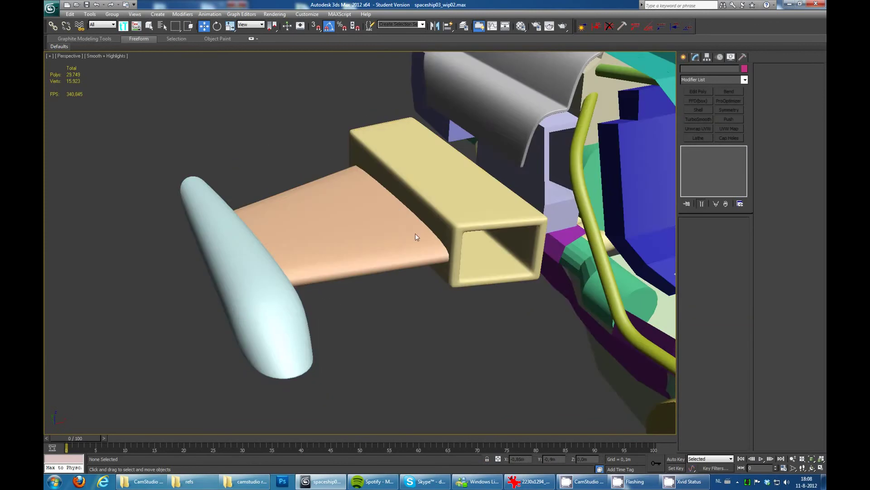
- Select the pale box beside the engines and frame it in view
{"action": "mouse_move", "coordinate": [415, 233]}
{"action": "middle_mouse_down", "text": "alt"}
{"action": "mouse_move", "coordinate": [445, 183]}
{"action": "mouse_move", "coordinate": [398, 216]}
{"action": "mouse_move", "coordinate": [434, 163]}
{"action": "middle_mouse_up", "text": "alt"}
{"action": "left_click", "coordinate": [294, 240]}
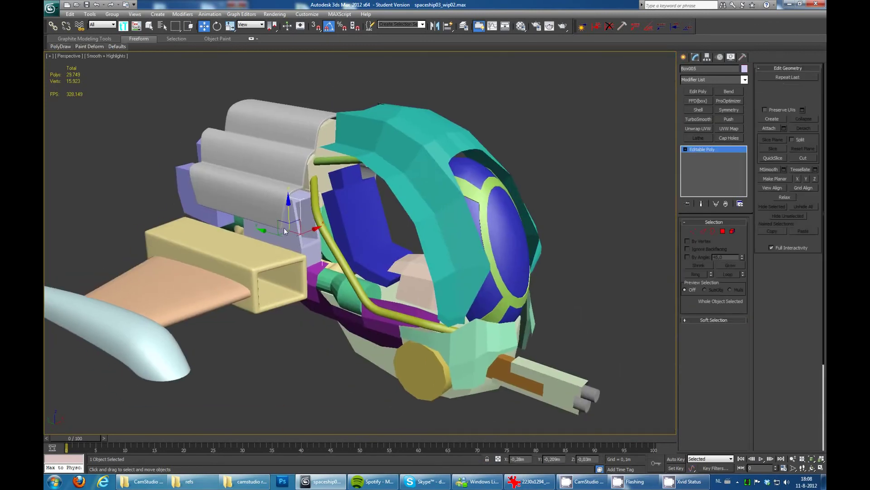
{"action": "key", "text": "z"}
{"action": "key", "text": "F3"}
{"action": "key", "text": "F3"}
{"action": "key", "text": "F4"}
- Select the green cylinder Cylinder003 under the cockpit and zoom onto its end
{"action": "scroll", "coordinate": [415, 210], "scroll_direction": "down", "scroll_amount": 5}
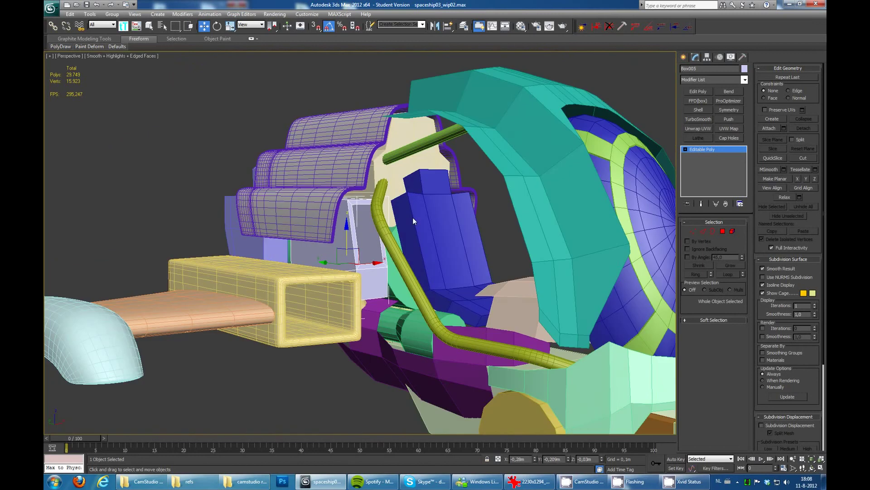
{"action": "middle_click_drag", "start_coordinate": [413, 217], "coordinate": [445, 216], "text": "alt"}
{"action": "left_click", "coordinate": [445, 216]}
{"action": "key", "text": "z"}
{"action": "scroll", "coordinate": [411, 268], "scroll_direction": "up", "scroll_amount": 2}
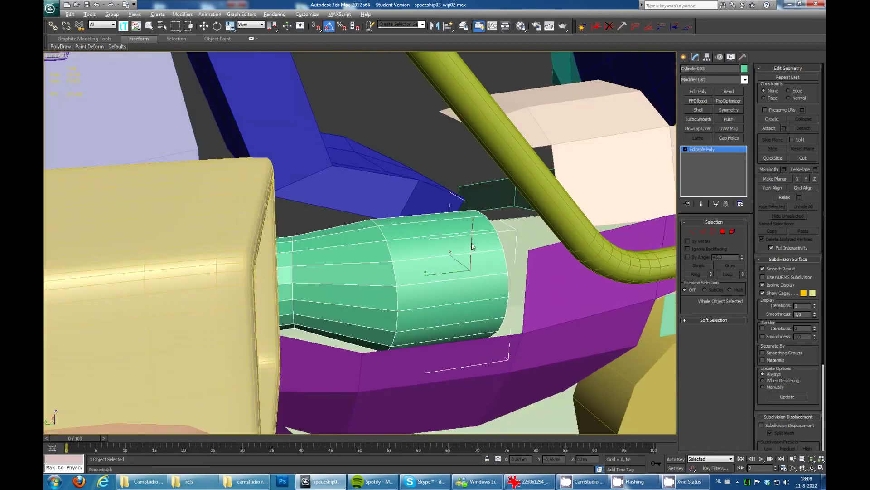
{"action": "scroll", "coordinate": [410, 259], "scroll_direction": "up", "scroll_amount": 1}
{"action": "scroll", "coordinate": [408, 245], "scroll_direction": "up", "scroll_amount": 1}
{"action": "middle_click_drag", "start_coordinate": [408, 237], "coordinate": [435, 245], "text": "alt"}
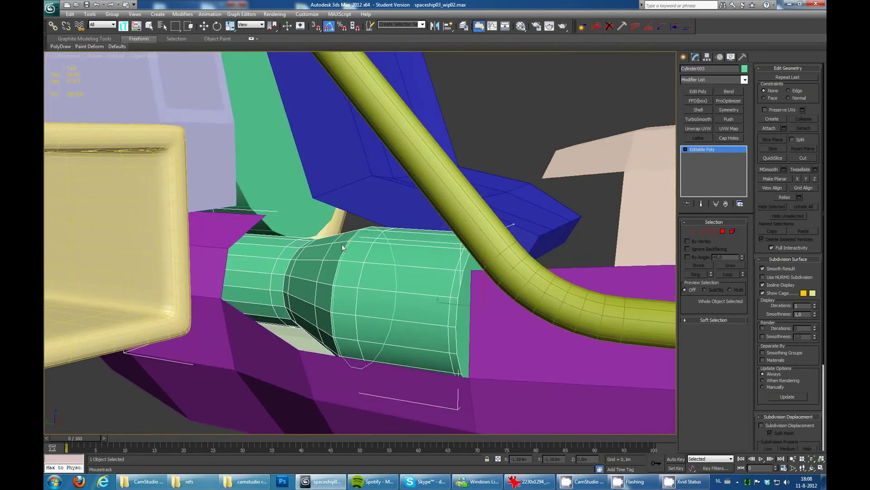
{"action": "key", "text": "F3"}
- Inset the cylinder's end-cap polygon to form an inner ring
{"action": "key", "text": "4"}
{"action": "left_click", "coordinate": [567, 272]}
{"action": "key", "text": "w"}
{"action": "left_click", "coordinate": [720, 356]}
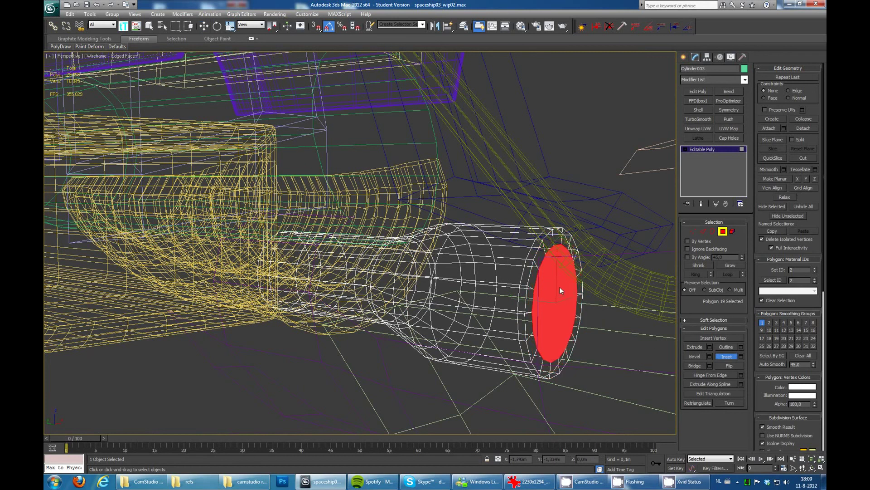
{"action": "middle_click_drag", "start_coordinate": [560, 286], "coordinate": [451, 287], "text": "alt"}
- Add TurboSmooth to the green cylinder and view the ship from below
{"action": "left_click", "coordinate": [199, 333]}
{"action": "middle_click_drag", "start_coordinate": [199, 333], "coordinate": [454, 272], "text": "alt"}
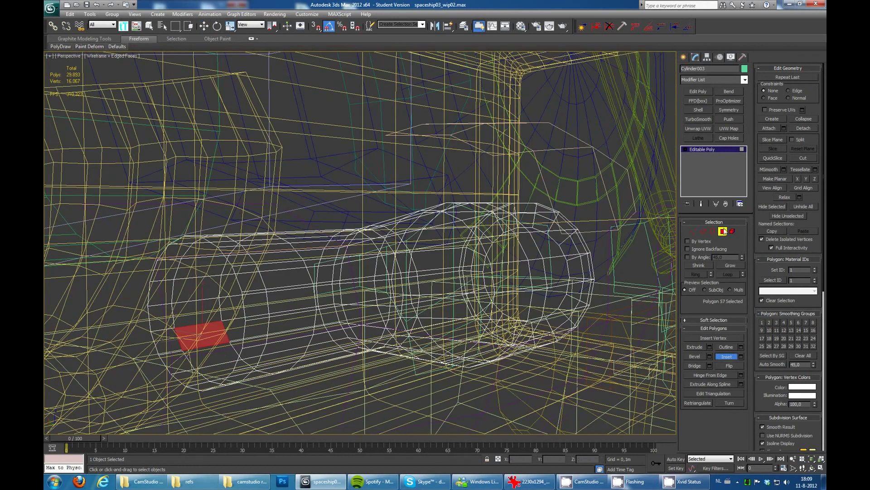
{"action": "key", "text": "F3"}
{"action": "left_click", "coordinate": [698, 119]}
{"action": "scroll", "coordinate": [453, 241], "scroll_direction": "down", "scroll_amount": 5}
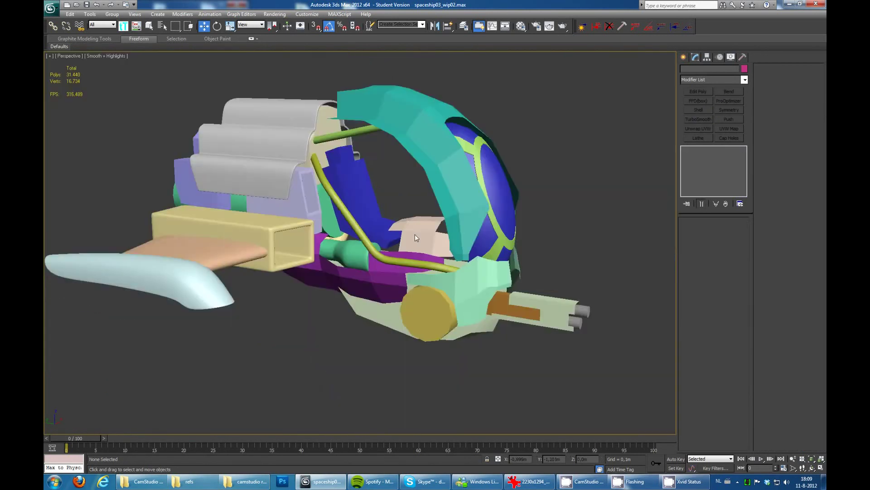
{"action": "mouse_move", "coordinate": [414, 233]}
{"action": "middle_mouse_down", "text": "alt"}
{"action": "mouse_move", "coordinate": [410, 246]}
{"action": "mouse_move", "coordinate": [670, 136]}
{"action": "middle_mouse_up", "text": "alt"}
- Select the purple part Plane004 under the cockpit and review its pivot and modifier stack
{"action": "key", "text": "F3"}
{"action": "left_click", "coordinate": [409, 246]}
{"action": "key", "text": "F3"}
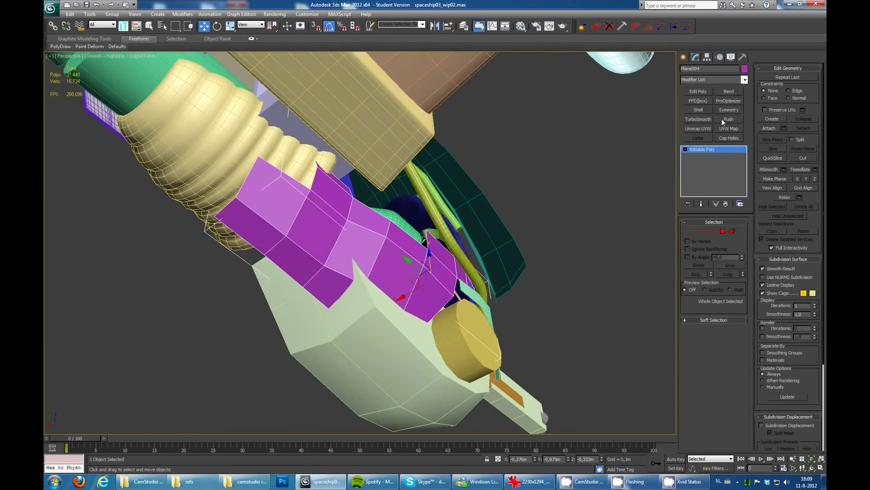
{"action": "left_click", "coordinate": [708, 57]}
{"action": "left_click", "coordinate": [695, 56]}
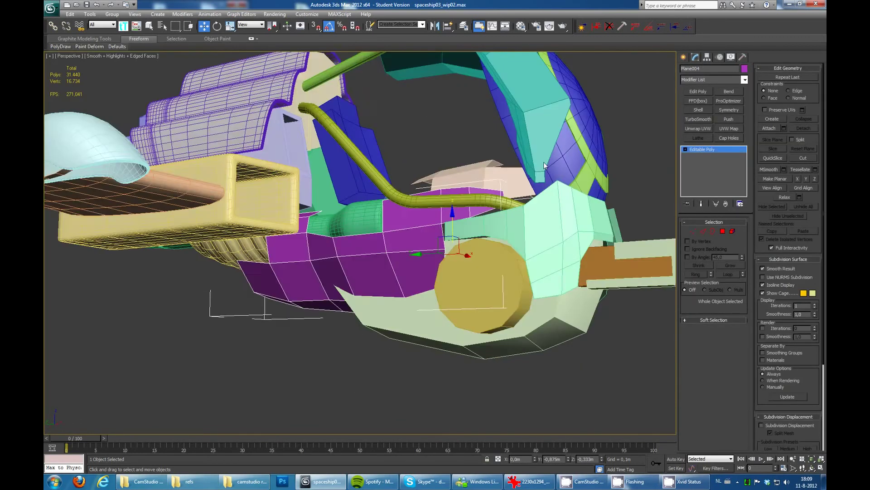
{"action": "mouse_move", "coordinate": [555, 162]}
{"action": "middle_mouse_down", "text": "alt"}
{"action": "mouse_move", "coordinate": [557, 259]}
{"action": "mouse_move", "coordinate": [425, 257]}
{"action": "mouse_move", "coordinate": [501, 218]}
{"action": "middle_mouse_up", "text": "alt"}
- Add Shell and TurboSmooth above Symmetry on the purple part and check the polygon count
{"action": "left_click", "coordinate": [708, 112]}
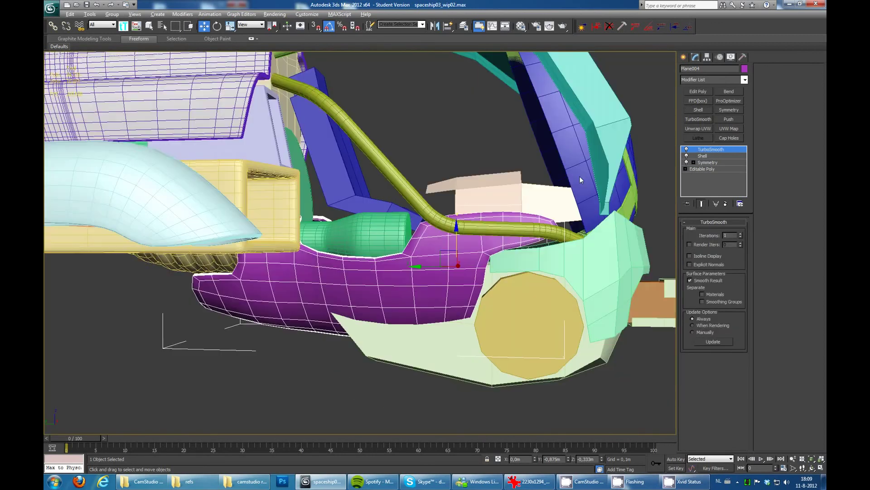
{"action": "mouse_move", "coordinate": [580, 175]}
{"action": "middle_mouse_down", "text": "alt"}
{"action": "mouse_move", "coordinate": [325, 381]}
{"action": "mouse_move", "coordinate": [450, 231]}
{"action": "mouse_move", "coordinate": [401, 238]}
{"action": "middle_mouse_up", "text": "alt"}
{"action": "key", "text": "F4"}
{"action": "left_click", "coordinate": [702, 169]}
{"action": "mouse_move", "coordinate": [476, 218]}
{"action": "middle_mouse_down", "text": "alt"}
{"action": "mouse_move", "coordinate": [453, 213]}
{"action": "mouse_move", "coordinate": [492, 167]}
{"action": "middle_mouse_up", "text": "alt"}
{"action": "scroll", "coordinate": [492, 167], "scroll_direction": "down", "scroll_amount": 5}
{"action": "left_click", "coordinate": [492, 167]}
{"action": "key", "text": "7"}
{"action": "scroll", "coordinate": [451, 127], "scroll_direction": "up", "scroll_amount": 4}
- Move selected vertices of the purple part at Editable Poly Vertex level
{"action": "middle_click_drag", "start_coordinate": [450, 124], "coordinate": [304, 216], "text": "alt"}
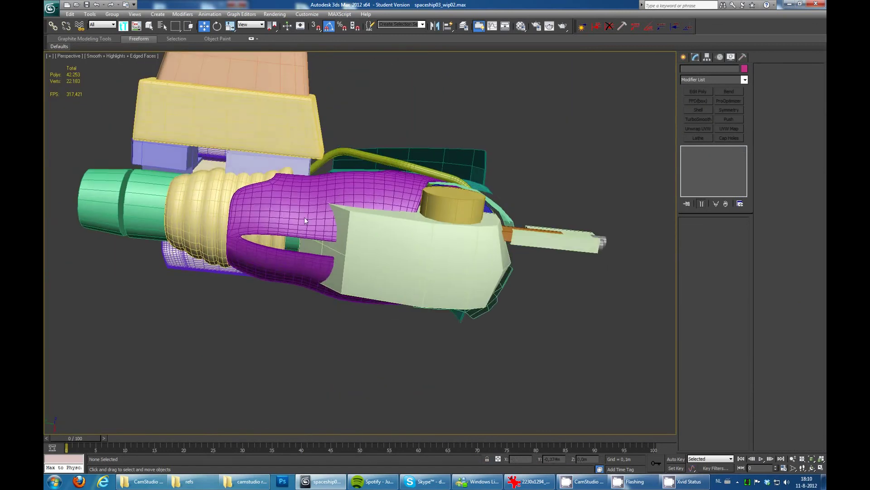
{"action": "scroll", "coordinate": [304, 217], "scroll_direction": "up", "scroll_amount": 5}
{"action": "left_click", "coordinate": [347, 230]}
{"action": "key", "text": "1"}
{"action": "left_click", "coordinate": [344, 202]}
{"action": "scroll", "coordinate": [474, 232], "scroll_direction": "down", "scroll_amount": 5}
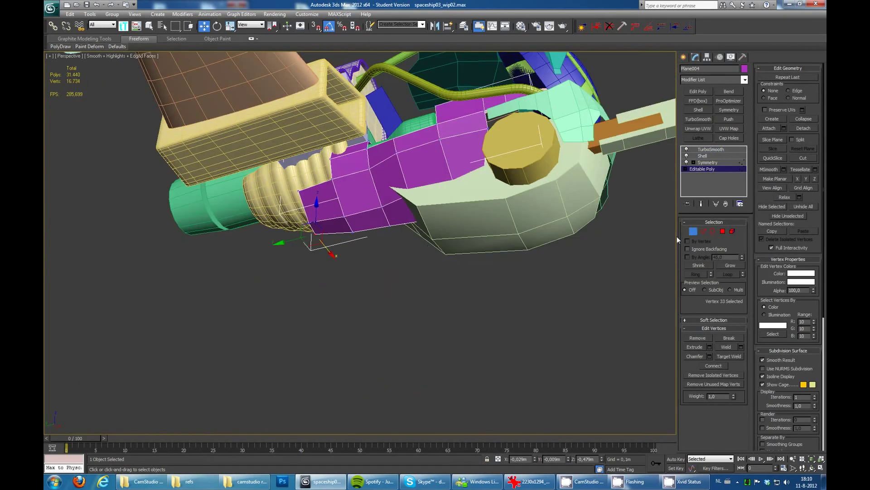
{"action": "mouse_move", "coordinate": [474, 232]}
{"action": "middle_mouse_down", "text": "alt"}
{"action": "mouse_move", "coordinate": [288, 229]}
{"action": "mouse_move", "coordinate": [308, 263]}
{"action": "mouse_move", "coordinate": [376, 273]}
{"action": "mouse_move", "coordinate": [483, 232]}
{"action": "mouse_move", "coordinate": [379, 218]}
{"action": "mouse_move", "coordinate": [587, 235]}
{"action": "mouse_move", "coordinate": [450, 254]}
{"action": "mouse_move", "coordinate": [499, 218]}
{"action": "middle_mouse_up", "text": "alt"}
{"action": "scroll", "coordinate": [309, 263], "scroll_direction": "up", "scroll_amount": 3}
{"action": "left_click", "coordinate": [483, 232], "text": "ctrl"}
{"action": "scroll", "coordinate": [449, 215], "scroll_direction": "down", "scroll_amount": 5}
{"action": "key", "text": "1"}
{"action": "key", "text": "F4"}
{"action": "scroll", "coordinate": [455, 238], "scroll_direction": "up", "scroll_amount": 5}
- Select the pale cockpit seat (Plane003) and add a Symmetry modifier to mirror it
{"action": "left_click", "coordinate": [367, 235]}
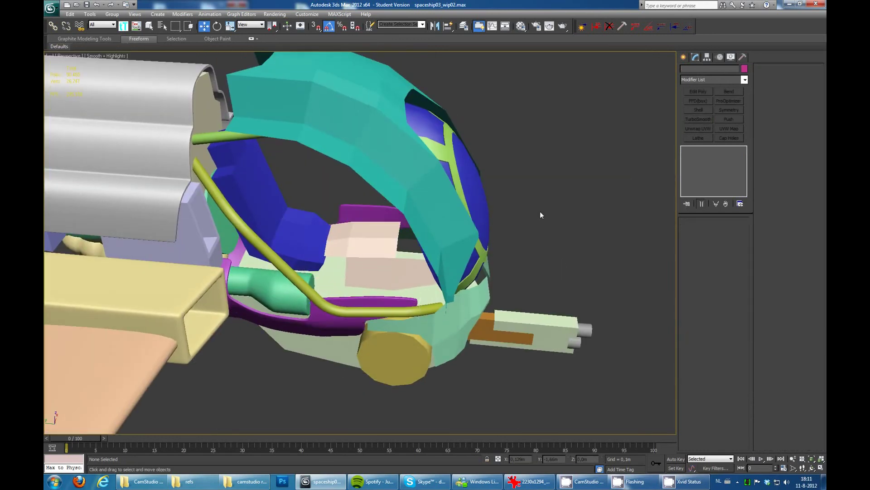
{"action": "scroll", "coordinate": [540, 212], "scroll_direction": "up", "scroll_amount": 5}
{"action": "key", "text": "F4"}
{"action": "middle_click_drag", "start_coordinate": [454, 196], "coordinate": [374, 229], "text": "alt"}
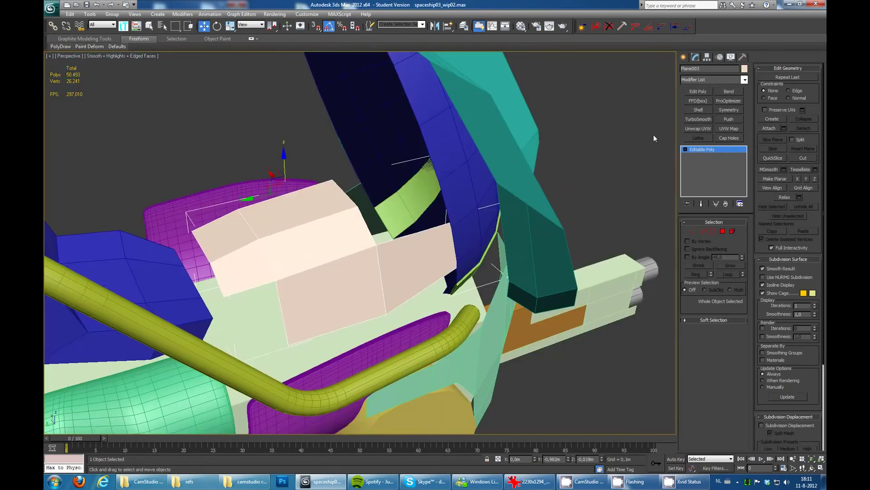
{"action": "left_click", "coordinate": [728, 109]}
{"action": "mouse_move", "coordinate": [499, 218]}
{"action": "middle_mouse_down", "text": "alt"}
{"action": "mouse_move", "coordinate": [561, 251]}
{"action": "mouse_move", "coordinate": [398, 209]}
{"action": "mouse_move", "coordinate": [359, 176]}
{"action": "mouse_move", "coordinate": [432, 201]}
{"action": "mouse_move", "coordinate": [397, 223]}
{"action": "mouse_move", "coordinate": [521, 181]}
{"action": "middle_mouse_up", "text": "alt"}
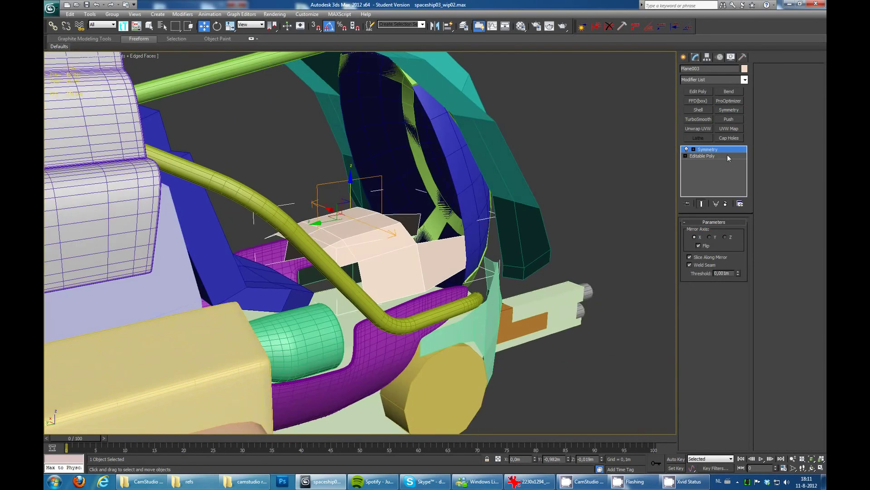
- Return to the seat's base mesh and select edges on the seat at edge level
{"action": "left_click", "coordinate": [727, 154]}
{"action": "key", "text": "2"}
{"action": "mouse_move", "coordinate": [420, 296]}
{"action": "middle_mouse_down", "text": "alt"}
{"action": "mouse_move", "coordinate": [481, 284]}
{"action": "mouse_move", "coordinate": [430, 240]}
{"action": "middle_mouse_up", "text": "alt"}
{"action": "left_click", "coordinate": [443, 290]}
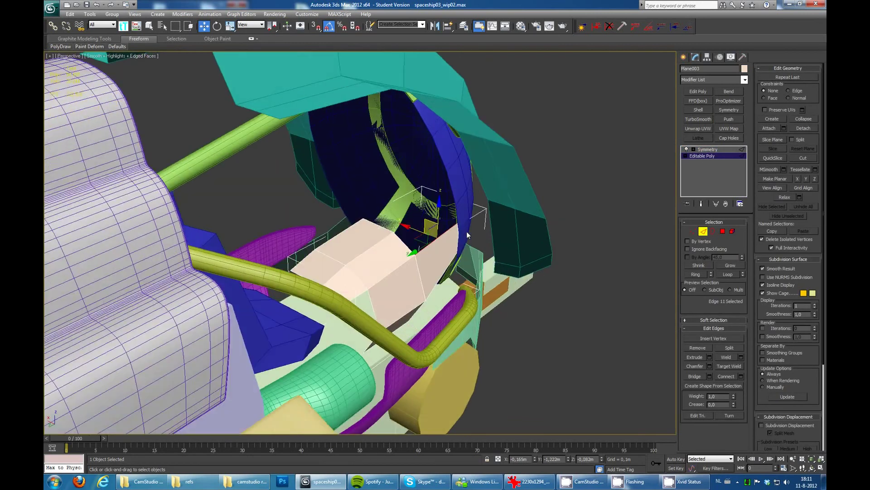
{"action": "left_click", "coordinate": [429, 240]}
{"action": "key", "text": "r"}
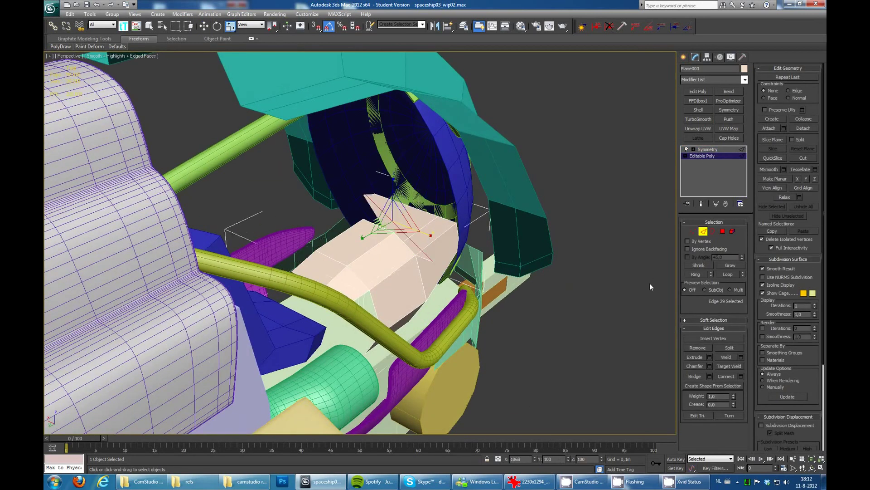
{"action": "scroll", "coordinate": [429, 242], "scroll_direction": "up", "scroll_amount": 6}
{"action": "mouse_move", "coordinate": [334, 191]}
{"action": "middle_mouse_down", "text": "alt"}
{"action": "mouse_move", "coordinate": [438, 178]}
{"action": "mouse_move", "coordinate": [414, 194]}
{"action": "mouse_move", "coordinate": [426, 205]}
{"action": "mouse_move", "coordinate": [359, 259]}
{"action": "mouse_move", "coordinate": [331, 229]}
{"action": "mouse_move", "coordinate": [349, 204]}
{"action": "mouse_move", "coordinate": [422, 222]}
{"action": "middle_mouse_up", "text": "alt"}
- Select the seat's open border and shift-drag it outward into an extra flap
{"action": "left_click", "coordinate": [422, 222]}
{"action": "right_click", "coordinate": [423, 222]}
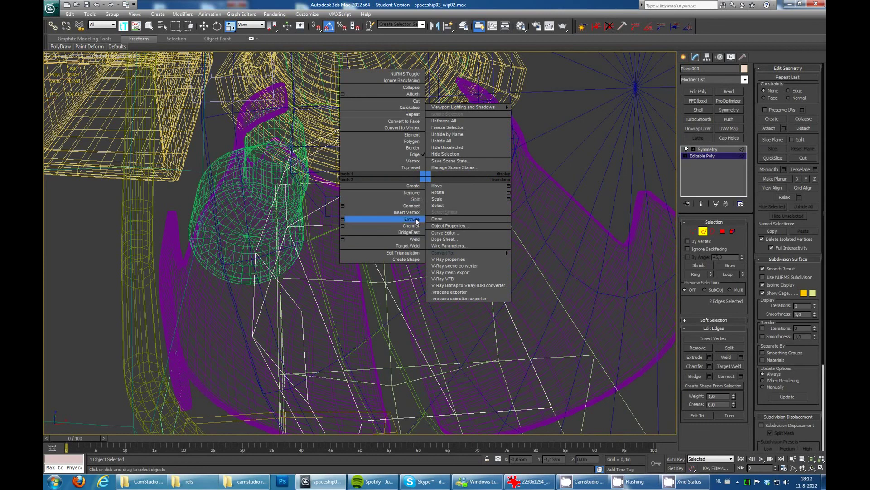
{"action": "left_click", "coordinate": [379, 218]}
{"action": "right_click", "coordinate": [383, 200]}
{"action": "left_click", "coordinate": [389, 234]}
{"action": "mouse_move", "coordinate": [389, 234]}
{"action": "middle_mouse_down", "text": "alt"}
{"action": "mouse_move", "coordinate": [339, 198]}
{"action": "mouse_move", "coordinate": [386, 189]}
{"action": "mouse_move", "coordinate": [435, 235]}
{"action": "mouse_move", "coordinate": [384, 214]}
{"action": "mouse_move", "coordinate": [318, 217]}
{"action": "mouse_move", "coordinate": [369, 200]}
{"action": "mouse_move", "coordinate": [326, 195]}
{"action": "middle_mouse_up", "text": "alt"}
{"action": "key", "text": "F3"}
- Add a new edge loop across the seat and select its front vertices to move
{"action": "key", "text": "1"}
{"action": "key", "text": "w"}
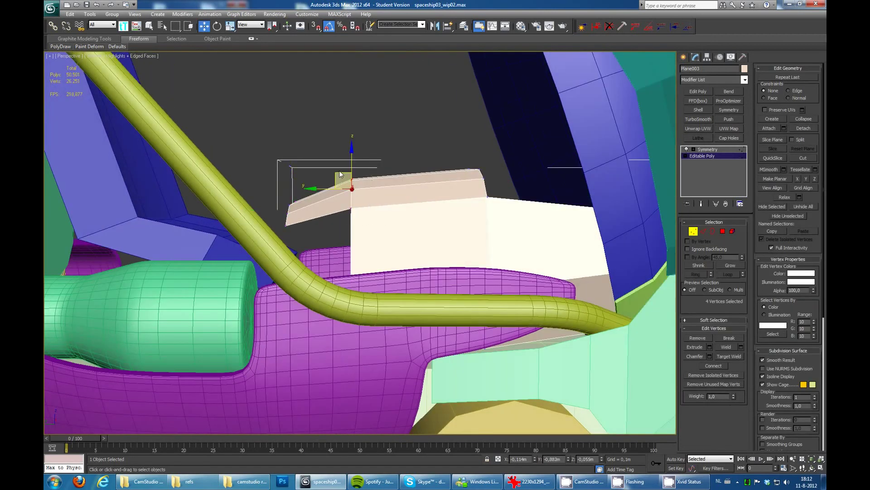
{"action": "left_click", "coordinate": [408, 195]}
{"action": "mouse_move", "coordinate": [408, 194]}
{"action": "middle_mouse_down", "text": "alt"}
{"action": "mouse_move", "coordinate": [480, 222]}
{"action": "mouse_move", "coordinate": [406, 205]}
{"action": "mouse_move", "coordinate": [393, 172]}
{"action": "mouse_move", "coordinate": [358, 203]}
{"action": "mouse_move", "coordinate": [439, 236]}
{"action": "mouse_move", "coordinate": [406, 233]}
{"action": "mouse_move", "coordinate": [471, 241]}
{"action": "mouse_move", "coordinate": [392, 215]}
{"action": "middle_mouse_up", "text": "alt"}
{"action": "key", "text": "ctrl+d"}
{"action": "left_click_drag", "start_coordinate": [392, 215], "coordinate": [432, 251]}
{"action": "mouse_move", "coordinate": [433, 252]}
{"action": "middle_mouse_down", "text": "alt"}
{"action": "mouse_move", "coordinate": [564, 262]}
{"action": "mouse_move", "coordinate": [415, 249]}
{"action": "mouse_move", "coordinate": [442, 229]}
{"action": "mouse_move", "coordinate": [458, 234]}
{"action": "middle_mouse_up", "text": "alt"}
- Add Shell and TurboSmooth to the seat to make a rounded cushion
{"action": "left_click", "coordinate": [708, 149]}
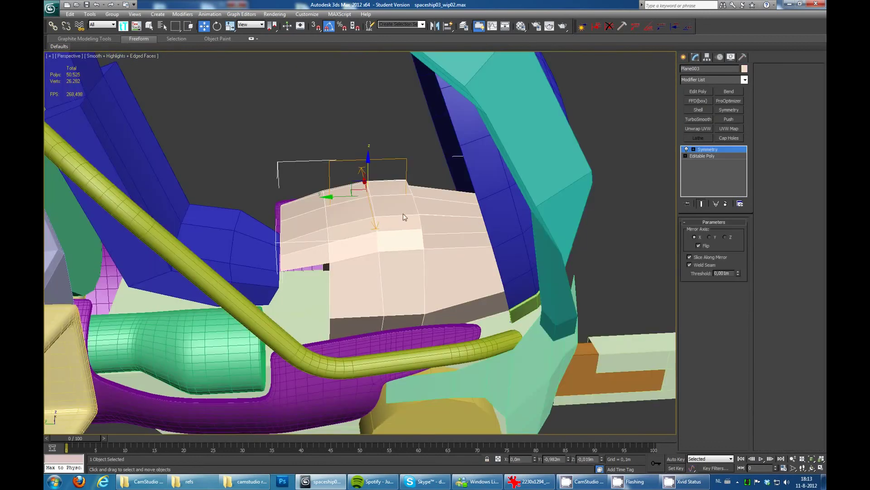
{"action": "left_click", "coordinate": [698, 110]}
{"action": "key", "text": "F4"}
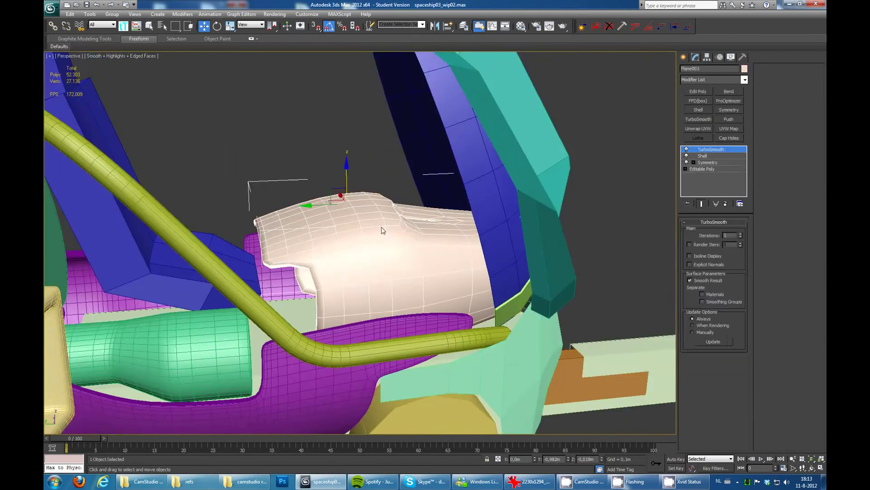
{"action": "middle_click_drag", "start_coordinate": [383, 229], "coordinate": [388, 247], "text": "alt"}
{"action": "left_click", "coordinate": [540, 197]}
{"action": "mouse_move", "coordinate": [540, 196]}
{"action": "middle_mouse_down", "text": "alt"}
{"action": "mouse_move", "coordinate": [496, 229]}
{"action": "mouse_move", "coordinate": [327, 240]}
{"action": "mouse_move", "coordinate": [252, 387]}
{"action": "middle_mouse_up", "text": "alt"}
- Go back to the seat's mesh editing and preview the smoothed result
{"action": "key", "text": "ctrl+z"}
{"action": "left_click", "coordinate": [703, 169]}
{"action": "key", "text": "F3"}
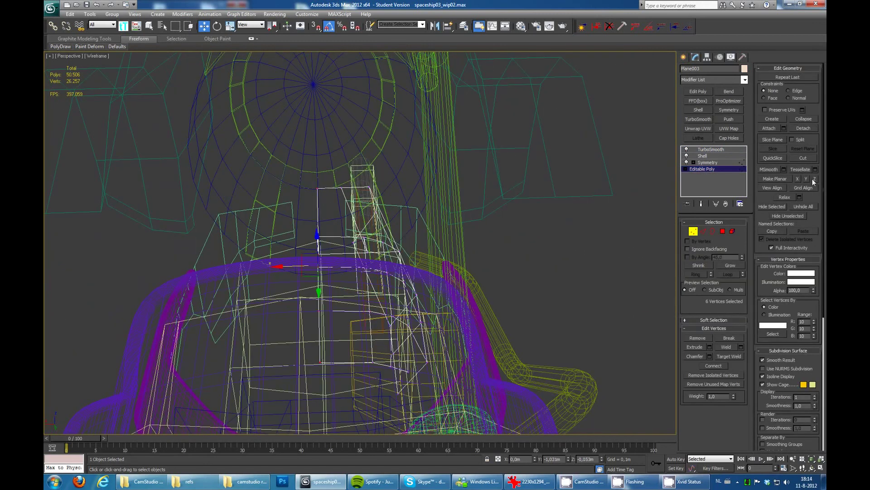
{"action": "key", "text": "shift+z"}
{"action": "key", "text": "F3"}
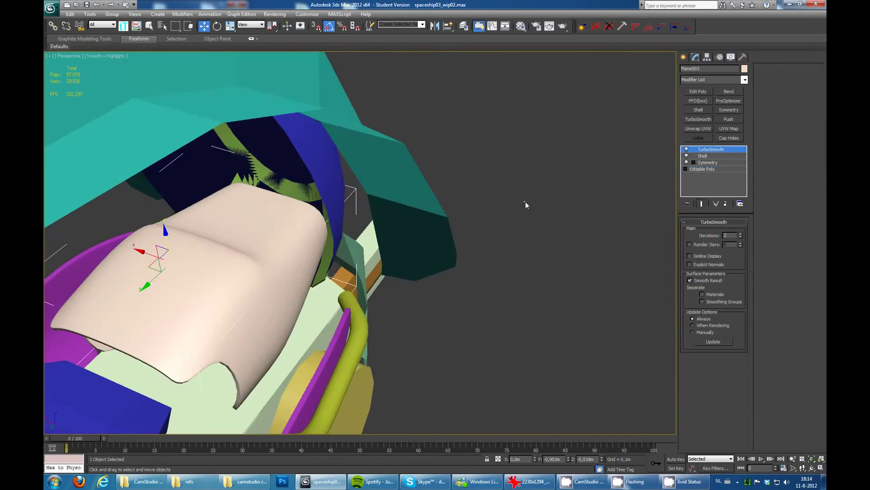
- Select the gold side cylinder and pick its end cap at polygon level
{"action": "left_click", "coordinate": [526, 201]}
{"action": "mouse_move", "coordinate": [406, 161]}
{"action": "middle_mouse_down", "text": "alt"}
{"action": "mouse_move", "coordinate": [432, 153]}
{"action": "mouse_move", "coordinate": [457, 189]}
{"action": "mouse_move", "coordinate": [408, 209]}
{"action": "middle_mouse_up", "text": "alt"}
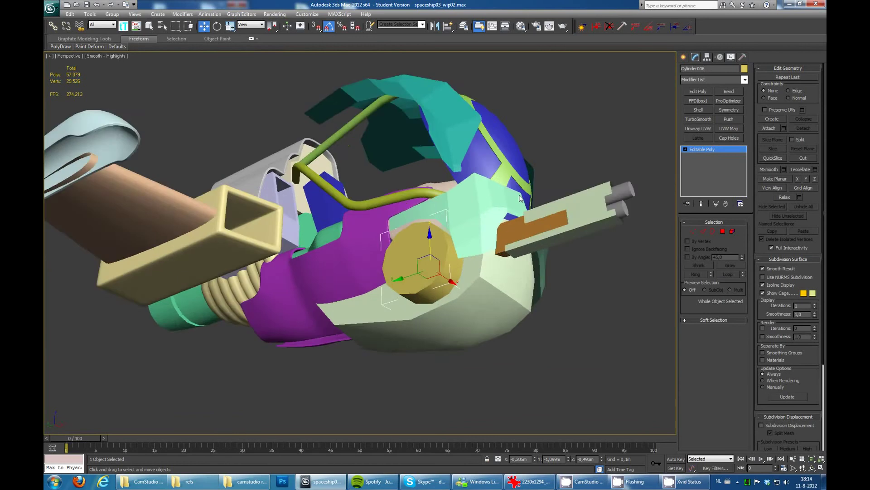
{"action": "key", "text": "F4"}
{"action": "scroll", "coordinate": [408, 208], "scroll_direction": "up", "scroll_amount": 3}
{"action": "key", "text": "4"}
{"action": "left_click", "coordinate": [365, 230]}
{"action": "scroll", "coordinate": [363, 254], "scroll_direction": "up", "scroll_amount": 2}
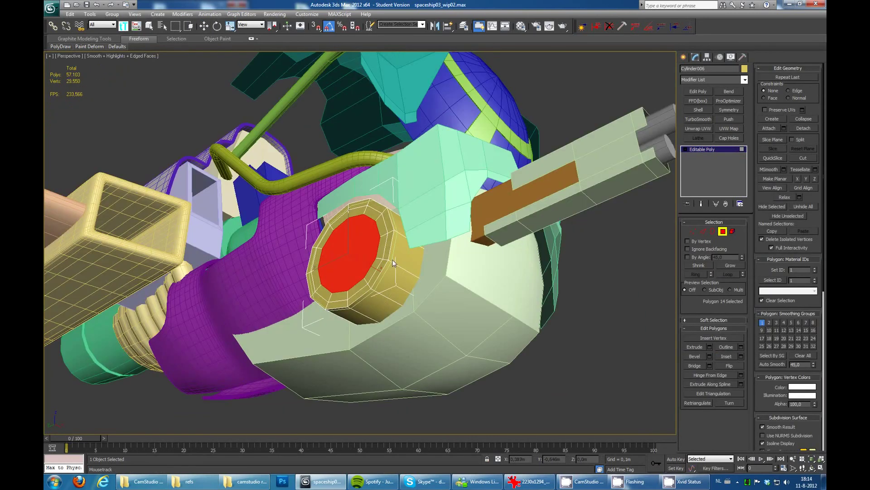
- Leave the gold cylinder and select the pale green plate (Plane005) over the gun
{"action": "mouse_move", "coordinate": [363, 257]}
{"action": "middle_mouse_down", "text": "alt"}
{"action": "mouse_move", "coordinate": [427, 255]}
{"action": "mouse_move", "coordinate": [434, 207]}
{"action": "mouse_move", "coordinate": [396, 206]}
{"action": "mouse_move", "coordinate": [480, 206]}
{"action": "mouse_move", "coordinate": [353, 235]}
{"action": "middle_mouse_up", "text": "alt"}
{"action": "key", "text": "F3"}
{"action": "key", "text": "ctrl+b"}
{"action": "key", "text": "w"}
{"action": "key", "text": "F3"}
{"action": "key", "text": "ctrl+d"}
{"action": "scroll", "coordinate": [480, 207], "scroll_direction": "down", "scroll_amount": 4}
{"action": "left_click", "coordinate": [447, 204]}
- Shift-drag the plate's border edges outward to extend its surface
{"action": "left_click_drag", "start_coordinate": [353, 234], "coordinate": [437, 240], "text": "shift"}
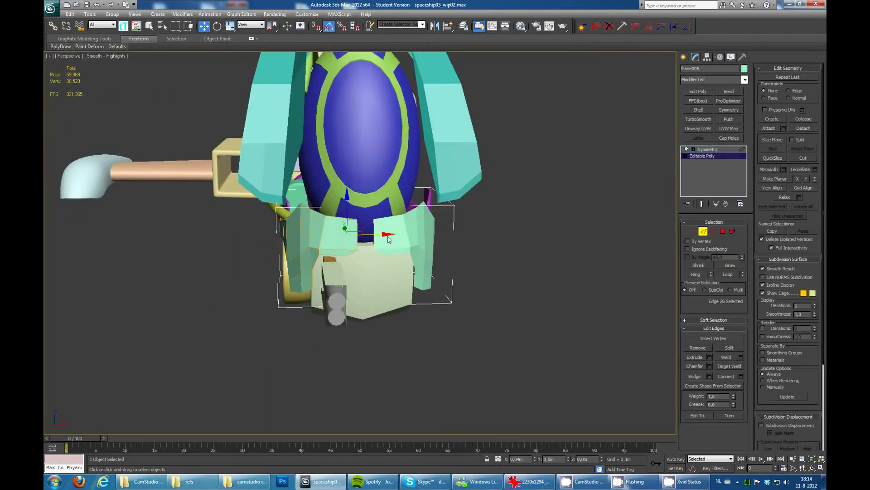
{"action": "scroll", "coordinate": [437, 240], "scroll_direction": "up", "scroll_amount": 3}
{"action": "mouse_move", "coordinate": [437, 240]}
{"action": "middle_mouse_down", "text": "alt"}
{"action": "mouse_move", "coordinate": [437, 231]}
{"action": "mouse_move", "coordinate": [573, 224]}
{"action": "mouse_move", "coordinate": [499, 211]}
{"action": "middle_mouse_up", "text": "alt"}
{"action": "key", "text": "2"}
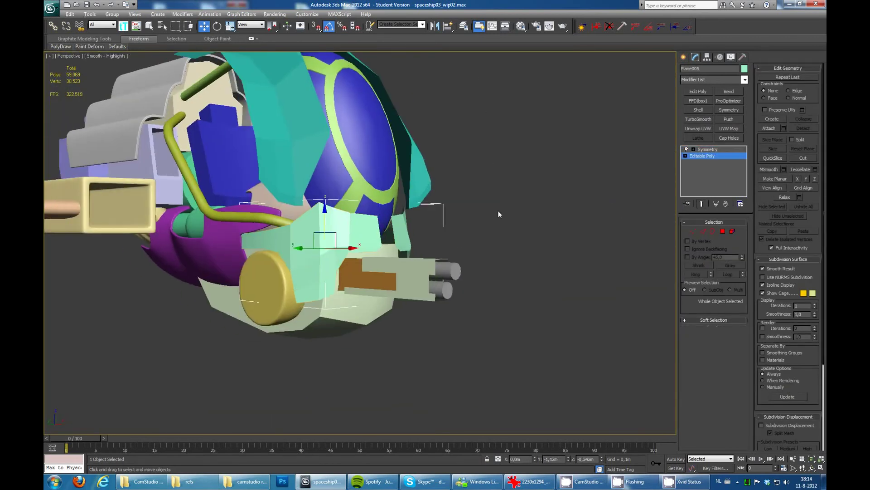
{"action": "scroll", "coordinate": [456, 226], "scroll_direction": "up", "scroll_amount": 3}
- Add Shell and TurboSmooth to the plate, forming a curved armour panel
{"action": "key", "text": "F4"}
{"action": "left_click", "coordinate": [698, 109]}
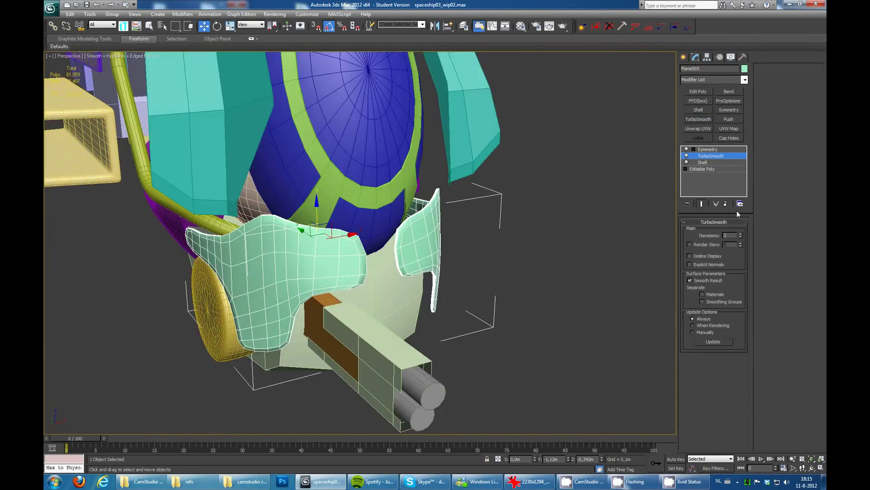
{"action": "left_click", "coordinate": [709, 169]}
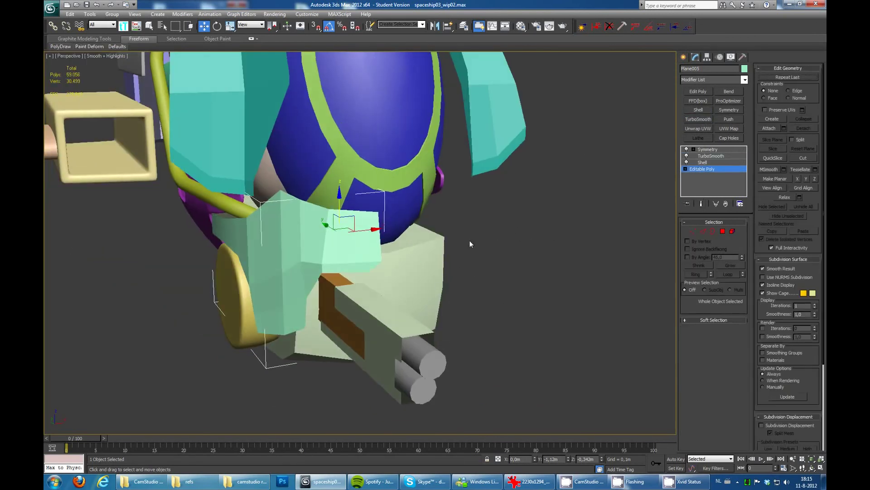
{"action": "mouse_move", "coordinate": [470, 240]}
{"action": "middle_mouse_down", "text": "alt"}
{"action": "mouse_move", "coordinate": [374, 246]}
{"action": "mouse_move", "coordinate": [371, 268]}
{"action": "middle_mouse_up", "text": "alt"}
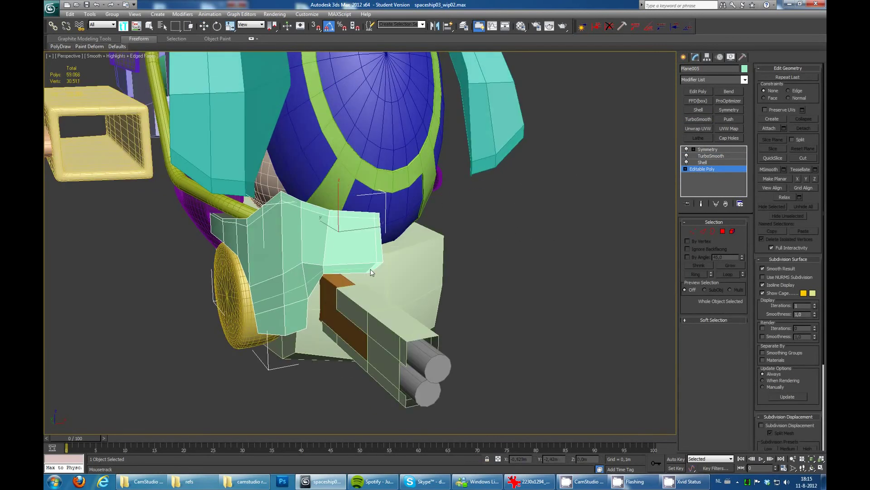
{"action": "mouse_move", "coordinate": [481, 244]}
{"action": "middle_mouse_down", "text": "alt"}
{"action": "mouse_move", "coordinate": [439, 270]}
{"action": "mouse_move", "coordinate": [700, 198]}
{"action": "mouse_move", "coordinate": [516, 246]}
{"action": "mouse_move", "coordinate": [415, 259]}
{"action": "mouse_move", "coordinate": [344, 249]}
{"action": "middle_mouse_up", "text": "alt"}
- Select the pale box part (Box008) and add TurboSmooth to it
{"action": "left_click", "coordinate": [703, 162]}
{"action": "left_click", "coordinate": [532, 214]}
{"action": "mouse_move", "coordinate": [590, 209]}
{"action": "middle_mouse_down", "text": "alt"}
{"action": "mouse_move", "coordinate": [429, 232]}
{"action": "mouse_move", "coordinate": [377, 257]}
{"action": "middle_mouse_up", "text": "alt"}
{"action": "left_click", "coordinate": [377, 258]}
{"action": "scroll", "coordinate": [377, 254], "scroll_direction": "up", "scroll_amount": 5}
{"action": "left_click", "coordinate": [702, 155]}
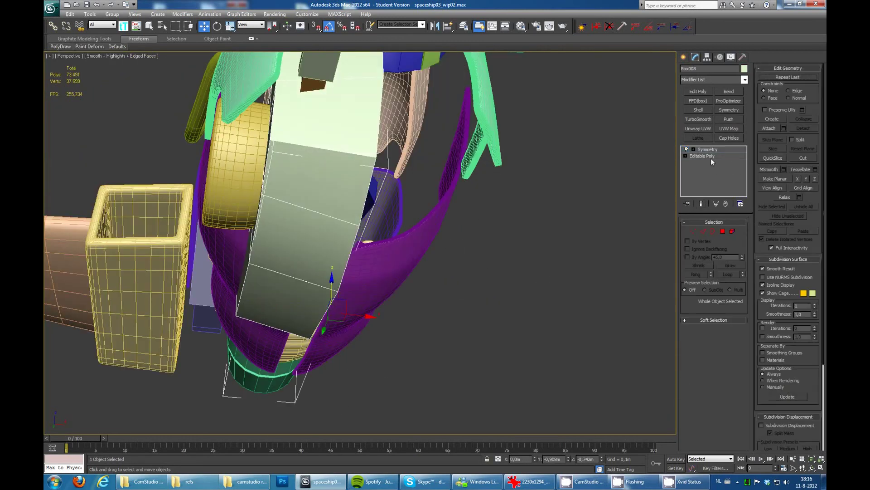
{"action": "mouse_move", "coordinate": [408, 226]}
{"action": "middle_mouse_down", "text": "alt"}
{"action": "mouse_move", "coordinate": [323, 170]}
{"action": "mouse_move", "coordinate": [367, 217]}
{"action": "mouse_move", "coordinate": [339, 224]}
{"action": "mouse_move", "coordinate": [317, 204]}
{"action": "middle_mouse_up", "text": "alt"}
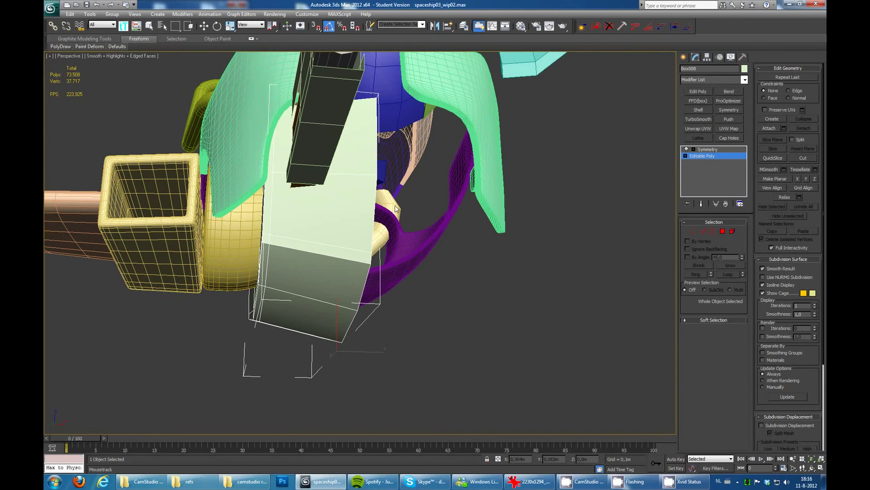
{"action": "left_click", "coordinate": [698, 119]}
- Select the teal canopy frame (Plane002) and go to its Editable Poly base mesh
{"action": "middle_click_drag", "start_coordinate": [665, 136], "coordinate": [523, 200], "text": "alt"}
{"action": "left_click", "coordinate": [526, 351]}
{"action": "key", "text": "F4"}
{"action": "scroll", "coordinate": [457, 215], "scroll_direction": "down", "scroll_amount": 5}
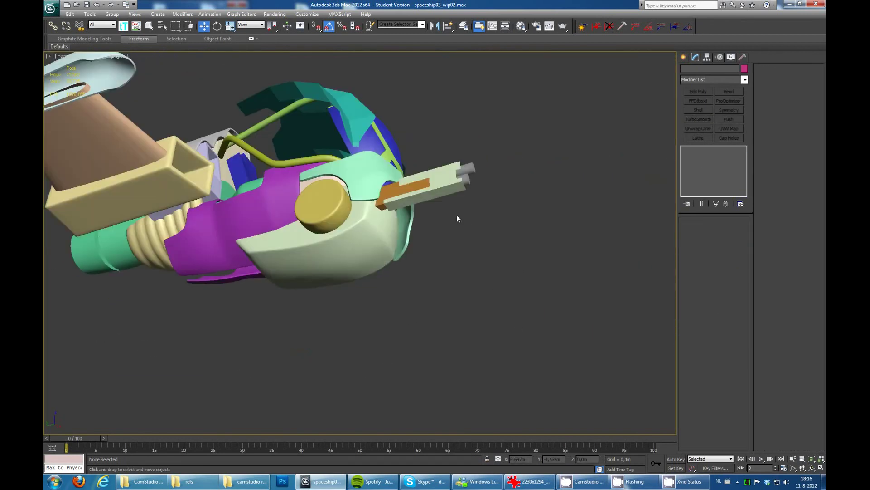
{"action": "mouse_move", "coordinate": [457, 215]}
{"action": "middle_mouse_down", "text": "alt"}
{"action": "mouse_move", "coordinate": [426, 243]}
{"action": "mouse_move", "coordinate": [419, 177]}
{"action": "middle_mouse_up", "text": "alt"}
{"action": "scroll", "coordinate": [420, 177], "scroll_direction": "up", "scroll_amount": 5}
{"action": "left_click", "coordinate": [509, 186]}
{"action": "key", "text": "F4"}
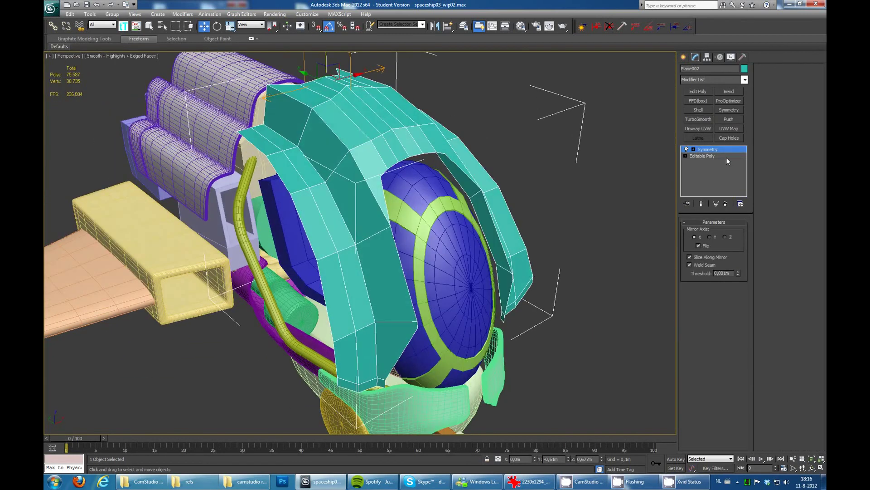
{"action": "left_click", "coordinate": [702, 155]}
- Cut a new edge across the teal canopy frame with the Cut tool
{"action": "middle_click_drag", "start_coordinate": [368, 345], "coordinate": [266, 204], "text": "alt"}
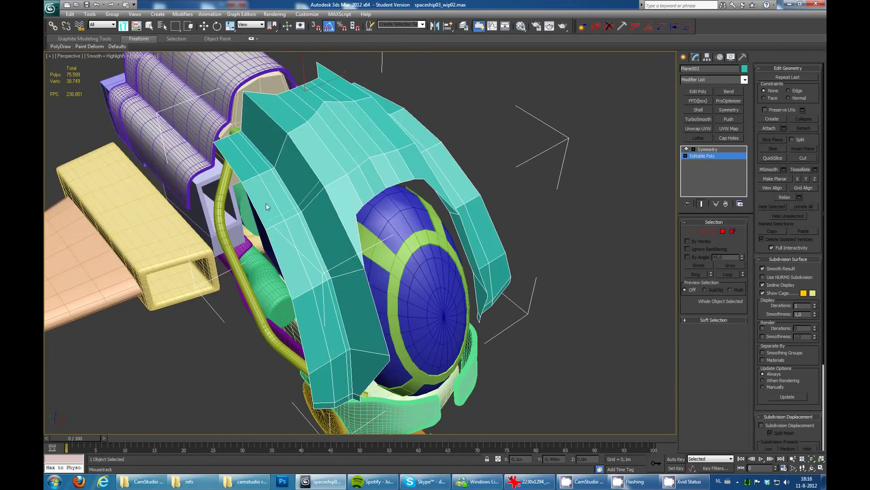
{"action": "mouse_move", "coordinate": [218, 147]}
{"action": "middle_mouse_down", "text": "alt"}
{"action": "mouse_move", "coordinate": [355, 212]}
{"action": "mouse_move", "coordinate": [323, 174]}
{"action": "mouse_move", "coordinate": [378, 164]}
{"action": "mouse_move", "coordinate": [356, 267]}
{"action": "mouse_move", "coordinate": [305, 171]}
{"action": "middle_mouse_up", "text": "alt"}
{"action": "scroll", "coordinate": [353, 263], "scroll_direction": "up", "scroll_amount": 3}
{"action": "key", "text": "alt+c"}
{"action": "scroll", "coordinate": [305, 171], "scroll_direction": "up", "scroll_amount": 2}
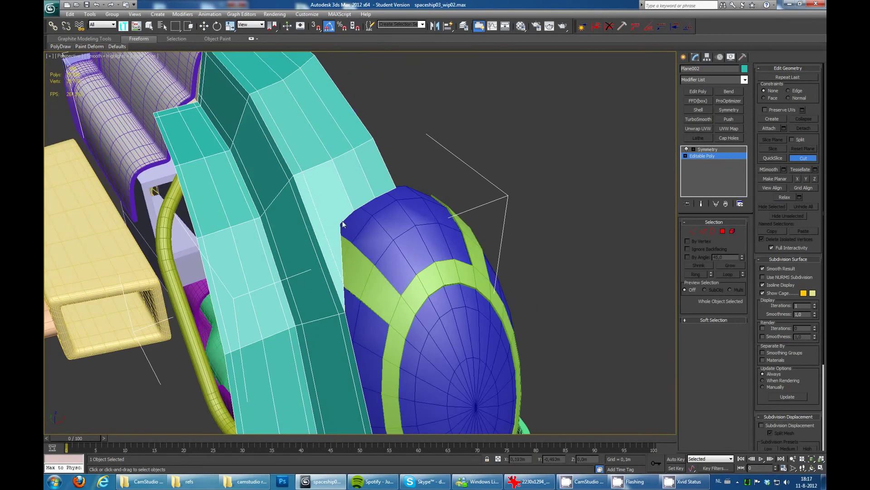
{"action": "middle_click_drag", "start_coordinate": [342, 221], "coordinate": [350, 196], "text": "alt"}
{"action": "left_click", "coordinate": [322, 197]}
{"action": "left_click", "coordinate": [283, 238]}
{"action": "right_click", "coordinate": [282, 241]}
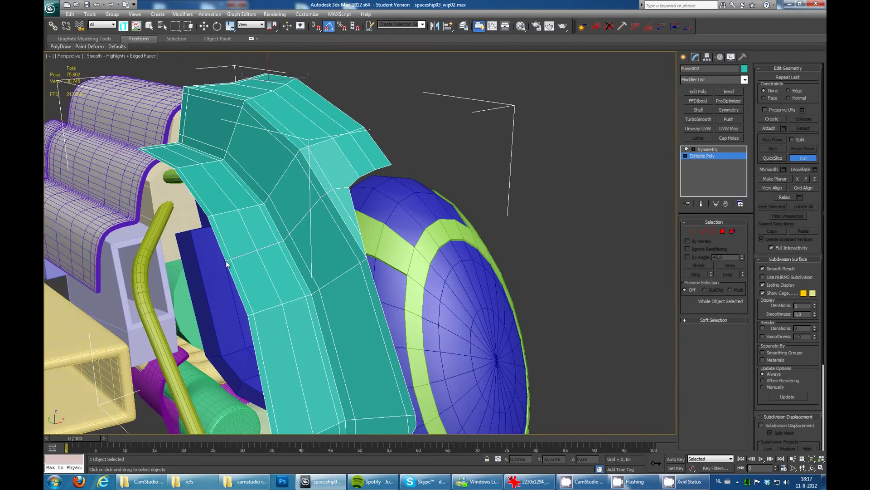
{"action": "middle_click_drag", "start_coordinate": [282, 241], "coordinate": [367, 240], "text": "alt"}
- Select the vertices along the new cut for moving
{"action": "key", "text": "1"}
{"action": "left_click_drag", "start_coordinate": [325, 217], "coordinate": [267, 262]}
{"action": "key", "text": "w"}
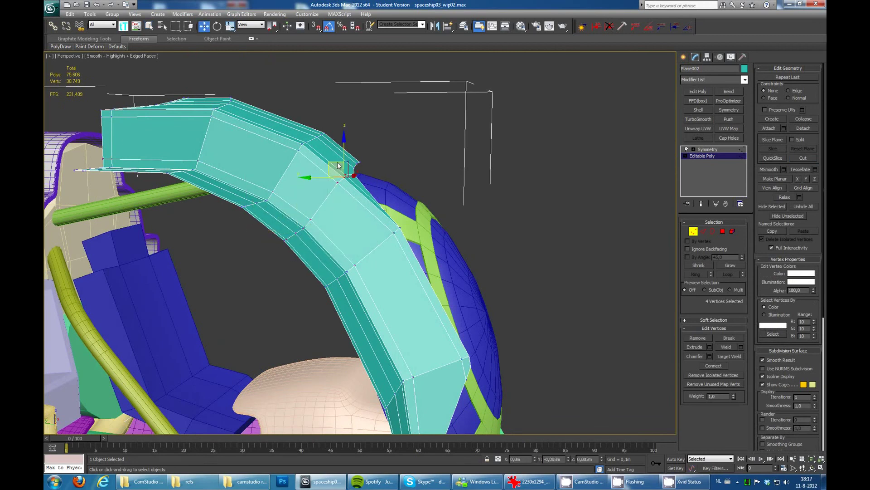
{"action": "mouse_move", "coordinate": [380, 174]}
{"action": "middle_mouse_down", "text": "alt"}
{"action": "mouse_move", "coordinate": [386, 119]}
{"action": "mouse_move", "coordinate": [381, 221]}
{"action": "mouse_move", "coordinate": [415, 202]}
{"action": "mouse_move", "coordinate": [375, 216]}
{"action": "mouse_move", "coordinate": [453, 213]}
{"action": "middle_mouse_up", "text": "alt"}
- Add TurboSmooth to the teal canopy frame (Plane002)
{"action": "left_click", "coordinate": [494, 213]}
{"action": "scroll", "coordinate": [493, 213], "scroll_direction": "down", "scroll_amount": 5}
{"action": "key", "text": "ctrl+z"}
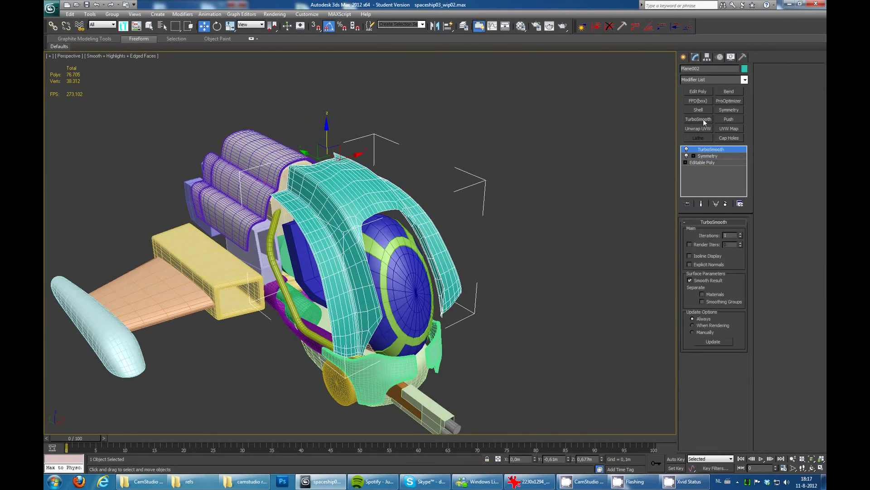
{"action": "right_click", "coordinate": [705, 149]}
{"action": "key", "text": "Escape"}
{"action": "left_click", "coordinate": [703, 119]}
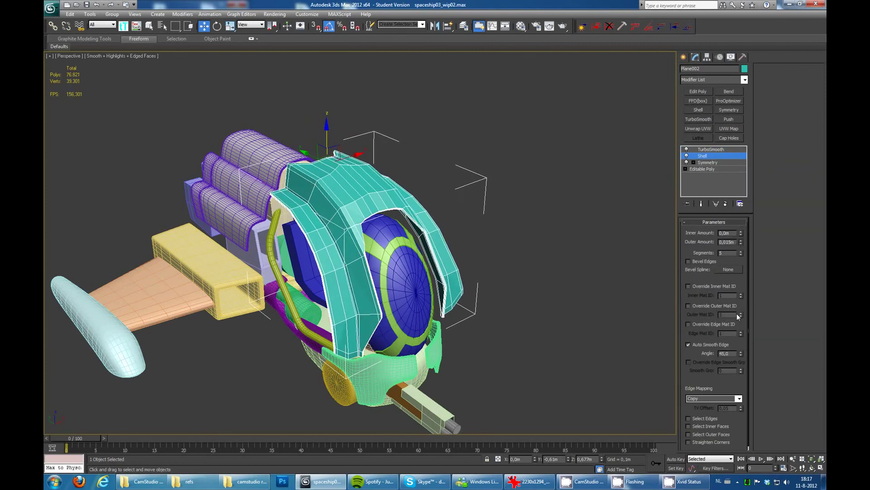
{"action": "scroll", "coordinate": [523, 262], "scroll_direction": "up", "scroll_amount": 5}
{"action": "scroll", "coordinate": [603, 179], "scroll_direction": "down", "scroll_amount": 2}
{"action": "key", "text": "F4"}
{"action": "mouse_move", "coordinate": [584, 206]}
{"action": "middle_mouse_down", "text": "alt"}
{"action": "mouse_move", "coordinate": [453, 189]}
{"action": "mouse_move", "coordinate": [480, 238]}
{"action": "mouse_move", "coordinate": [473, 205]}
{"action": "mouse_move", "coordinate": [452, 207]}
{"action": "mouse_move", "coordinate": [448, 137]}
{"action": "mouse_move", "coordinate": [440, 147]}
{"action": "mouse_move", "coordinate": [453, 143]}
{"action": "mouse_move", "coordinate": [449, 181]}
{"action": "middle_mouse_up", "text": "alt"}
- Select the green canopy ring (Object001) and go to its base mesh
{"action": "scroll", "coordinate": [453, 207], "scroll_direction": "up", "scroll_amount": 2}
{"action": "left_click", "coordinate": [446, 204]}
{"action": "scroll", "coordinate": [446, 204], "scroll_direction": "up", "scroll_amount": 3}
{"action": "key", "text": "F4"}
{"action": "scroll", "coordinate": [447, 204], "scroll_direction": "down", "scroll_amount": 2}
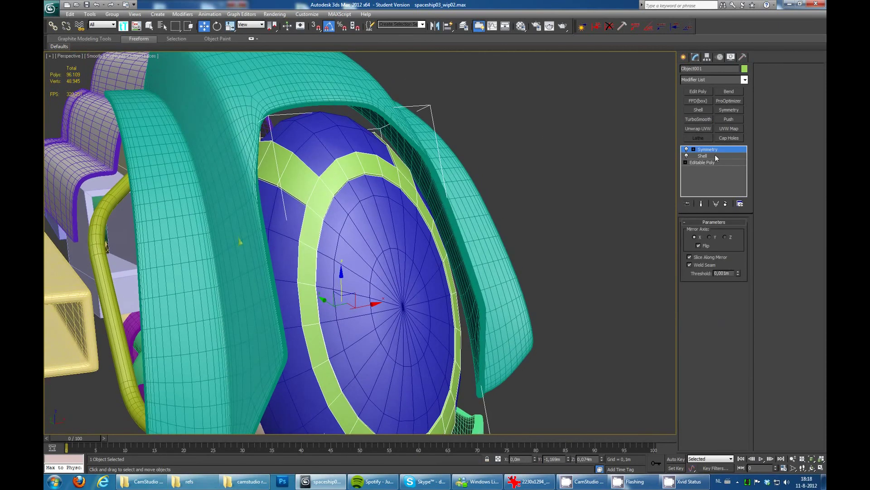
{"action": "left_click", "coordinate": [714, 162]}
- Add TurboSmooth on top of the ring's Symmetry and Shell modifiers
{"action": "middle_click_drag", "start_coordinate": [331, 204], "coordinate": [181, 218], "text": "alt"}
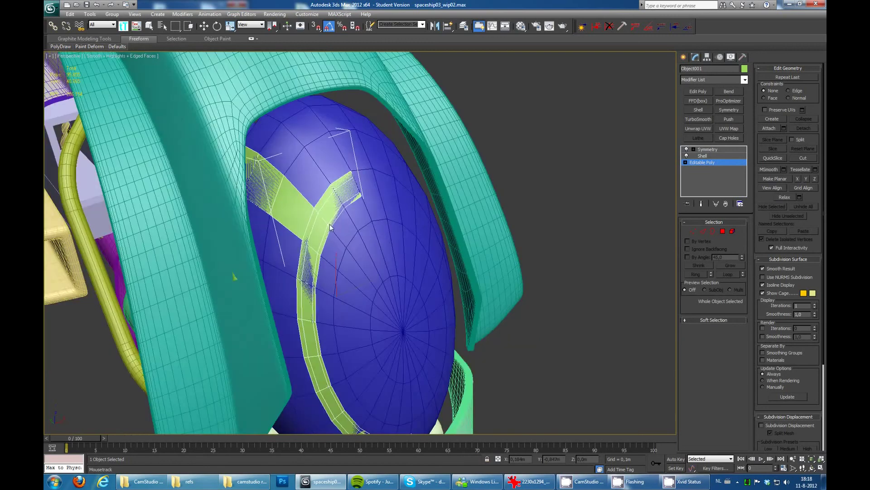
{"action": "scroll", "coordinate": [181, 218], "scroll_direction": "up", "scroll_amount": 3}
{"action": "scroll", "coordinate": [181, 218], "scroll_direction": "down", "scroll_amount": 2}
{"action": "left_click", "coordinate": [707, 149]}
{"action": "key", "text": "w"}
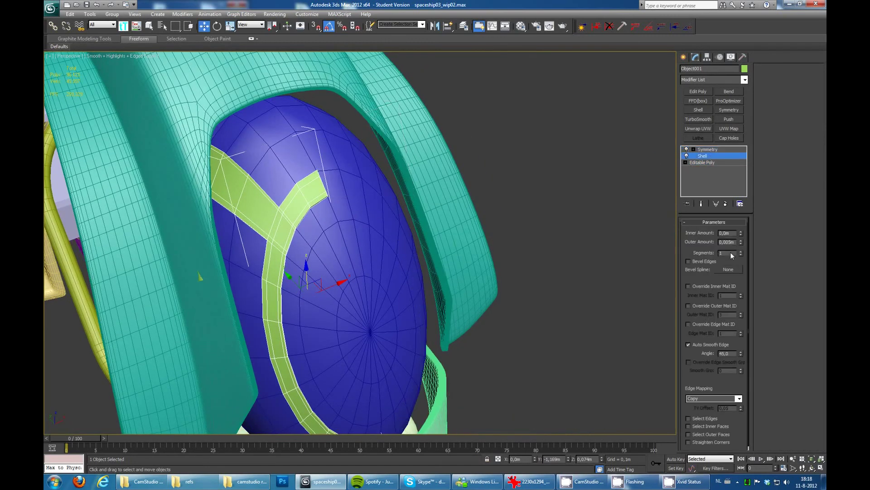
{"action": "left_click", "coordinate": [702, 155]}
{"action": "left_click", "coordinate": [702, 119]}
{"action": "middle_click_drag", "start_coordinate": [540, 176], "coordinate": [428, 194], "text": "alt"}
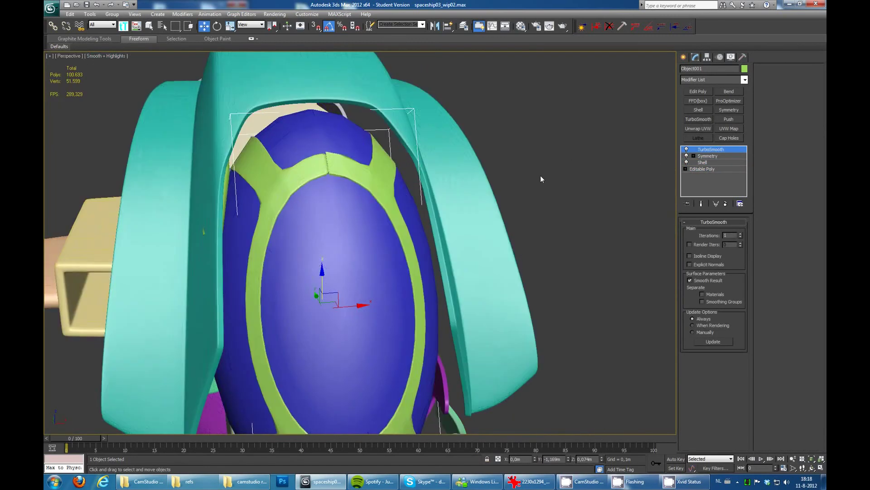
- Save the scene as spaceship03_wip03.max and place Shell above Symmetry on the ring
{"action": "left_click", "coordinate": [50, 7]}
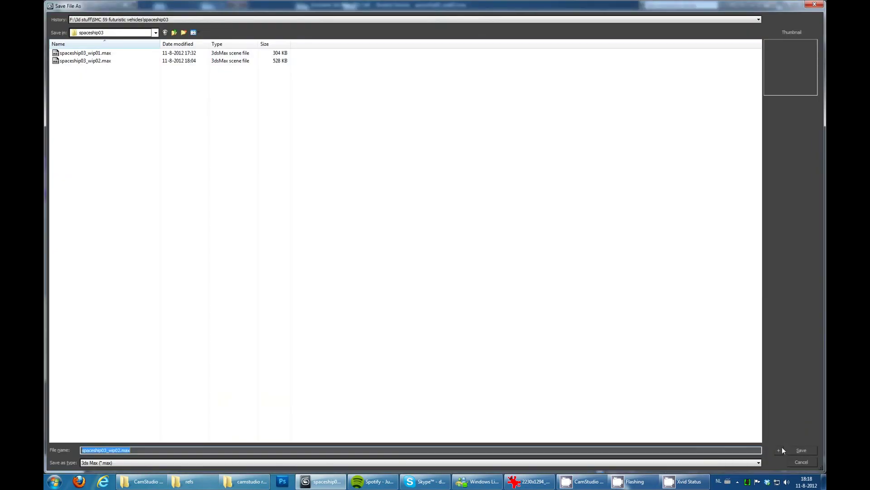
{"action": "left_click", "coordinate": [782, 447]}
{"action": "left_click", "coordinate": [702, 162]}
{"action": "mouse_move", "coordinate": [563, 167]}
{"action": "middle_mouse_down", "text": "alt"}
{"action": "mouse_move", "coordinate": [512, 173]}
{"action": "mouse_move", "coordinate": [563, 174]}
{"action": "middle_mouse_up", "text": "alt"}
{"action": "left_click_drag", "start_coordinate": [710, 162], "coordinate": [701, 155]}
- Inspect the ring's smoothing settings and base mesh from several angles
{"action": "left_click", "coordinate": [701, 150]}
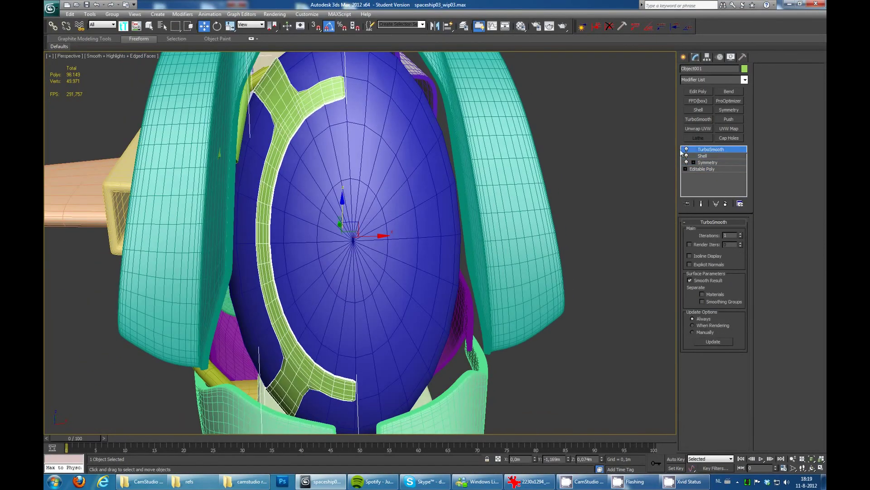
{"action": "mouse_move", "coordinate": [521, 173]}
{"action": "middle_mouse_down", "text": "alt"}
{"action": "mouse_move", "coordinate": [477, 177]}
{"action": "mouse_move", "coordinate": [417, 116]}
{"action": "middle_mouse_up", "text": "alt"}
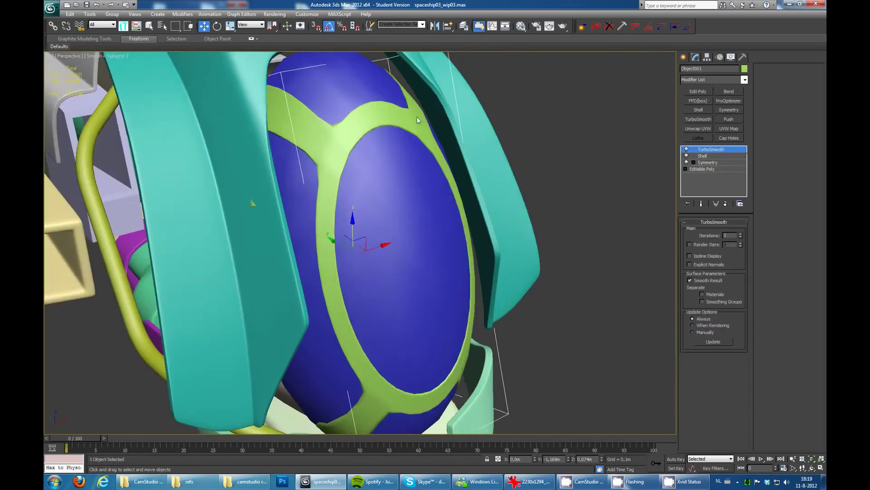
{"action": "left_click", "coordinate": [702, 168]}
{"action": "scroll", "coordinate": [293, 182], "scroll_direction": "up", "scroll_amount": 5}
{"action": "scroll", "coordinate": [293, 182], "scroll_direction": "down", "scroll_amount": 3}
{"action": "middle_click_drag", "start_coordinate": [293, 181], "coordinate": [358, 307], "text": "alt"}
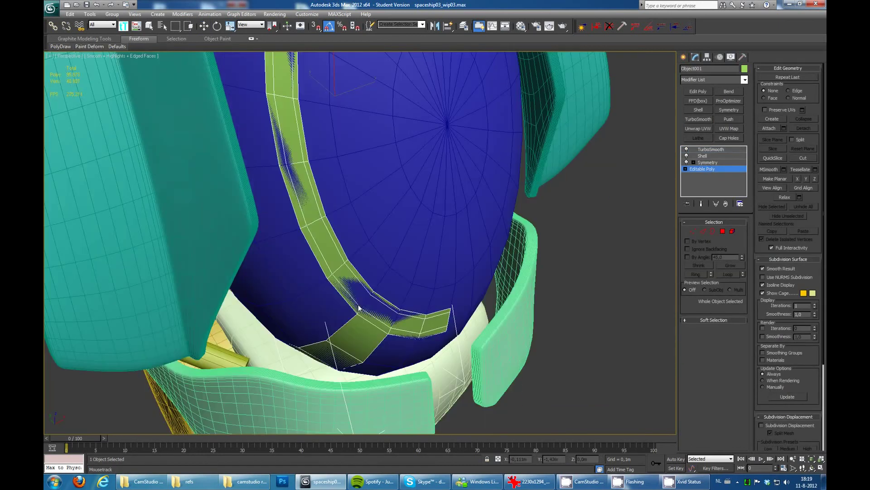
{"action": "middle_click_drag", "start_coordinate": [501, 285], "coordinate": [463, 268], "text": "alt"}
{"action": "left_click", "coordinate": [701, 203]}
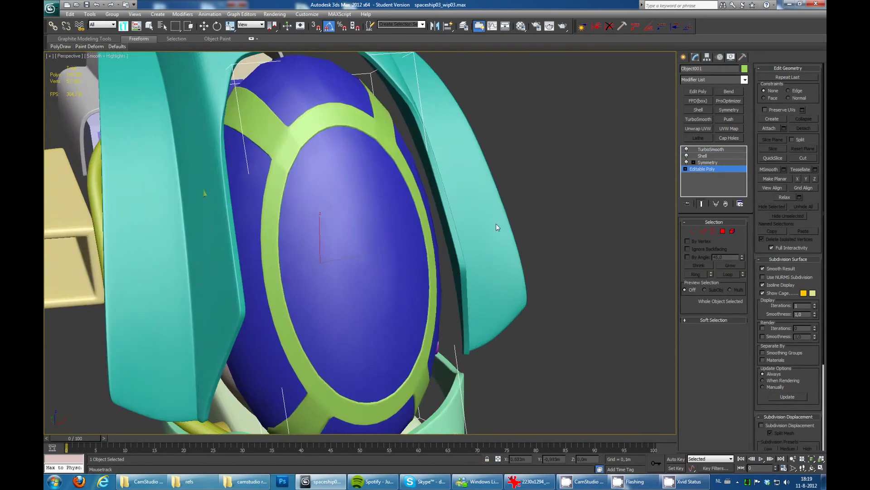
{"action": "key", "text": "F4"}
{"action": "left_click", "coordinate": [722, 148]}
{"action": "left_click", "coordinate": [555, 203]}
{"action": "scroll", "coordinate": [555, 203], "scroll_direction": "down", "scroll_amount": 10}
{"action": "mouse_move", "coordinate": [555, 203]}
{"action": "middle_mouse_down", "text": "alt"}
{"action": "mouse_move", "coordinate": [475, 205]}
{"action": "mouse_move", "coordinate": [469, 243]}
{"action": "mouse_move", "coordinate": [416, 237]}
{"action": "middle_mouse_up", "text": "alt"}
- Thicken the blue canopy glass inward with Shell Inner Amount 0,011m
{"action": "left_click", "coordinate": [416, 237]}
{"action": "scroll", "coordinate": [416, 237], "scroll_direction": "up", "scroll_amount": 3}
{"action": "left_click", "coordinate": [703, 150]}
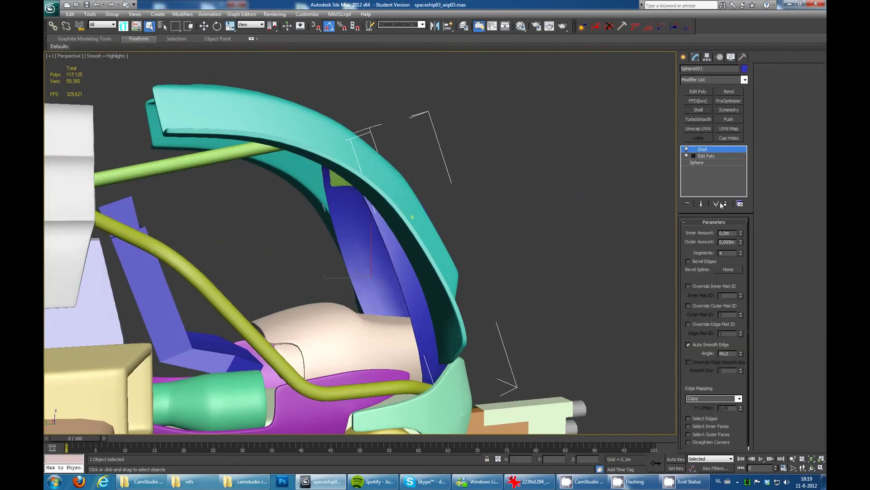
{"action": "left_click_drag", "start_coordinate": [741, 233], "coordinate": [748, 180]}
{"action": "scroll", "coordinate": [569, 253], "scroll_direction": "up", "scroll_amount": 3}
{"action": "scroll", "coordinate": [569, 253], "scroll_direction": "up", "scroll_amount": 3}
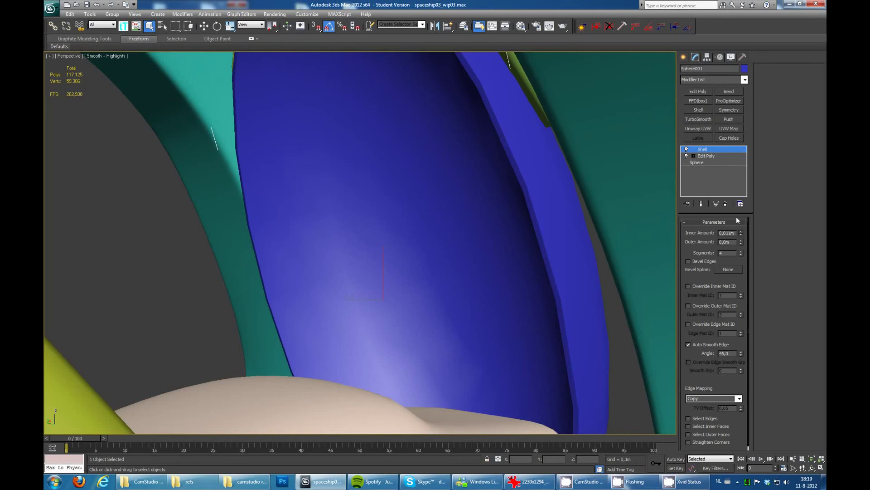
{"action": "scroll", "coordinate": [518, 245], "scroll_direction": "down", "scroll_amount": 4}
{"action": "middle_click_drag", "start_coordinate": [517, 242], "coordinate": [454, 241], "text": "alt"}
{"action": "middle_click_drag", "start_coordinate": [504, 219], "coordinate": [461, 242], "text": "alt"}
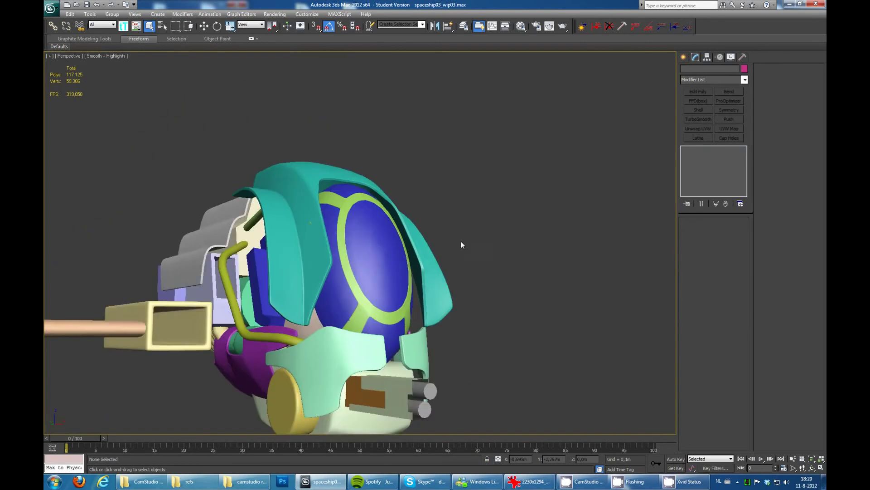
{"action": "scroll", "coordinate": [478, 213], "scroll_direction": "up", "scroll_amount": 10}
- Add TurboSmooth to the canopy glass between its Shell and Edit Poly
{"action": "left_click", "coordinate": [453, 165]}
{"action": "key", "text": "F4"}
{"action": "scroll", "coordinate": [546, 166], "scroll_direction": "up", "scroll_amount": 3}
{"action": "left_click", "coordinate": [707, 156]}
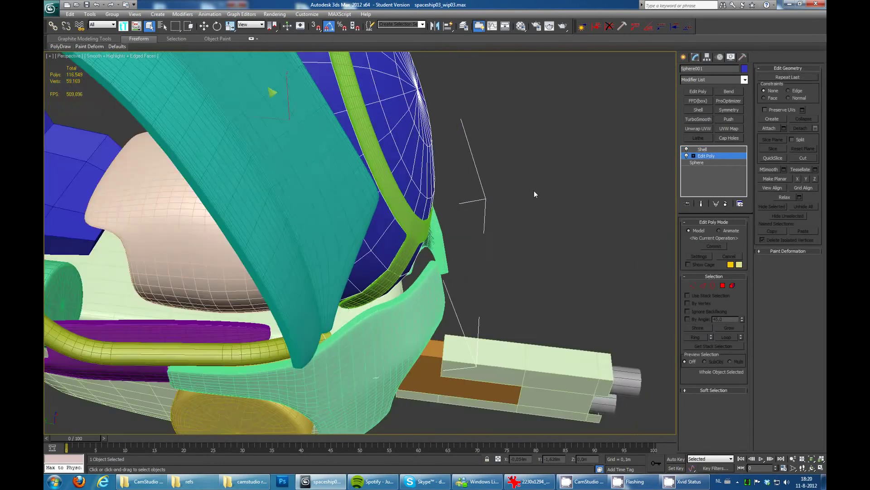
{"action": "scroll", "coordinate": [534, 191], "scroll_direction": "down", "scroll_amount": 3}
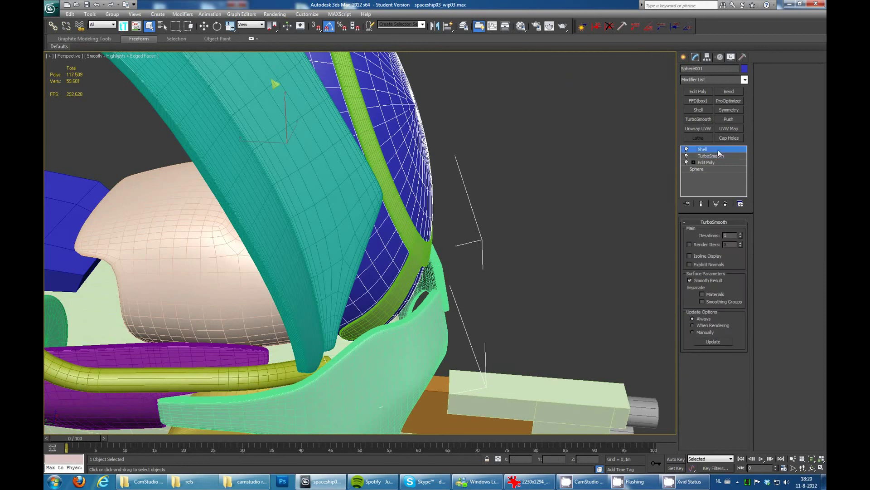
{"action": "left_click", "coordinate": [500, 175]}
{"action": "scroll", "coordinate": [501, 176], "scroll_direction": "down", "scroll_amount": 3}
{"action": "mouse_move", "coordinate": [501, 175]}
{"action": "middle_mouse_down", "text": "alt"}
{"action": "mouse_move", "coordinate": [399, 206]}
{"action": "mouse_move", "coordinate": [437, 186]}
{"action": "mouse_move", "coordinate": [532, 225]}
{"action": "middle_mouse_up", "text": "alt"}
{"action": "key", "text": "F4"}
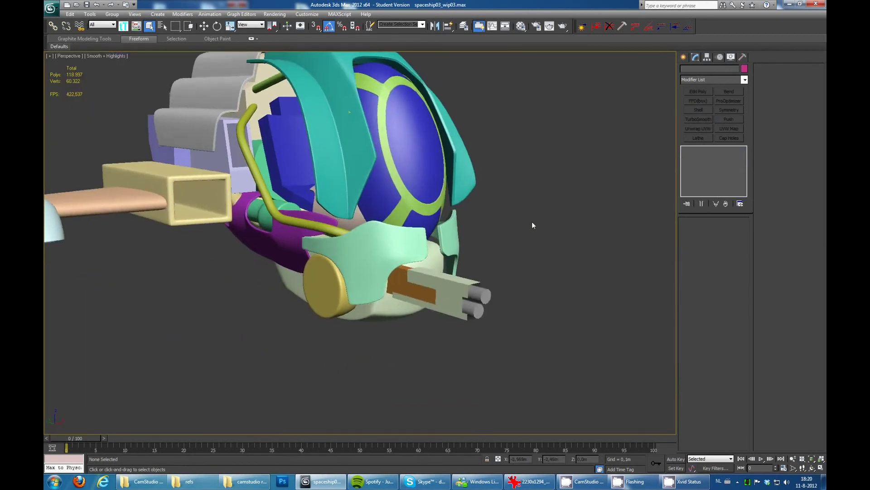
- Select and frame the gun barrel box, orbiting to inspect it
{"action": "left_click", "coordinate": [453, 283]}
{"action": "key", "text": "z"}
{"action": "key", "text": "F4"}
{"action": "scroll", "coordinate": [378, 216], "scroll_direction": "up", "scroll_amount": 3}
{"action": "mouse_move", "coordinate": [375, 189]}
{"action": "middle_mouse_down", "text": "alt"}
{"action": "mouse_move", "coordinate": [492, 211]}
{"action": "mouse_move", "coordinate": [440, 273]}
{"action": "middle_mouse_up", "text": "alt"}
{"action": "middle_click_drag", "start_coordinate": [291, 263], "coordinate": [269, 180], "text": "alt"}
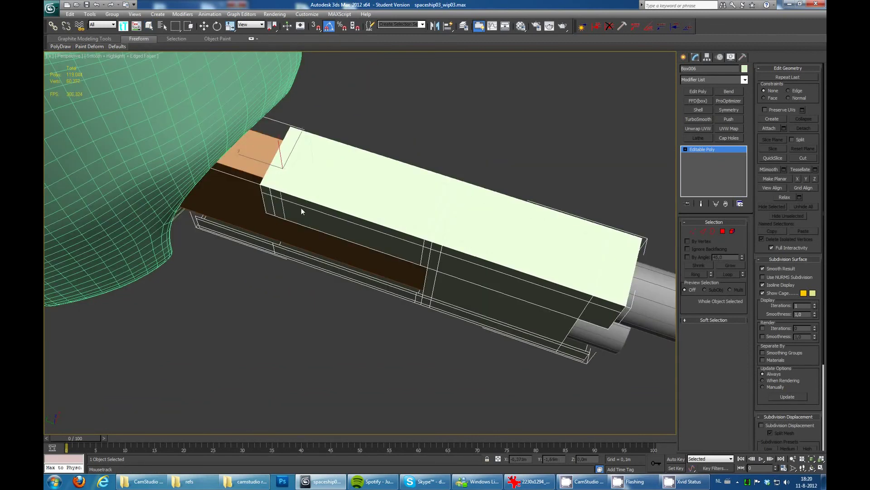
{"action": "middle_click_drag", "start_coordinate": [302, 211], "coordinate": [484, 198], "text": "alt"}
{"action": "middle_click_drag", "start_coordinate": [484, 291], "coordinate": [522, 220], "text": "alt"}
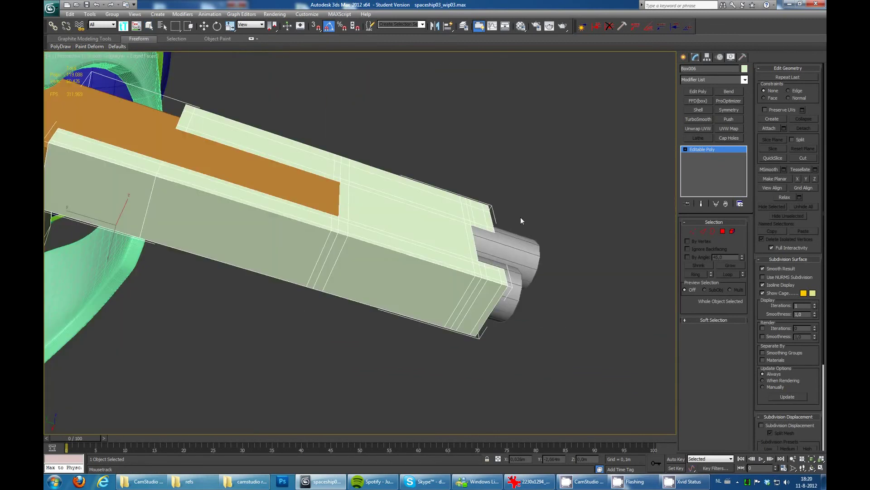
{"action": "mouse_move", "coordinate": [460, 329]}
{"action": "middle_mouse_down", "text": "alt"}
{"action": "mouse_move", "coordinate": [399, 251]}
{"action": "mouse_move", "coordinate": [181, 251]}
{"action": "middle_mouse_up", "text": "alt"}
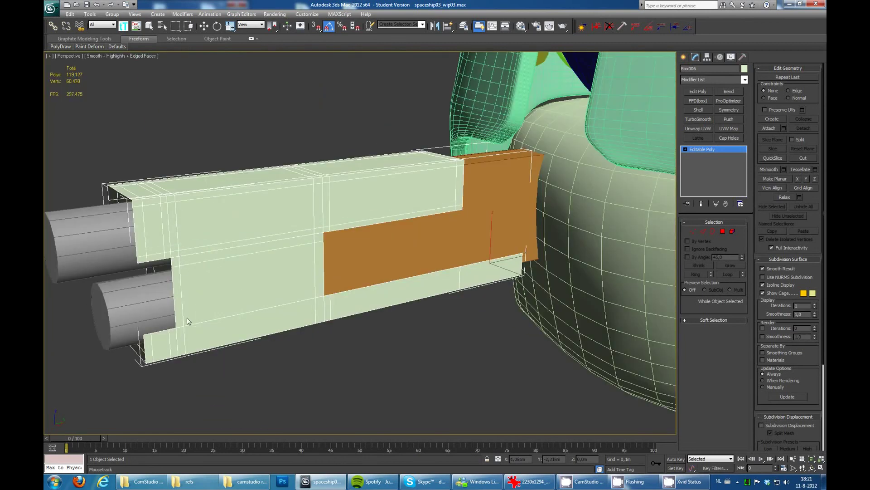
{"action": "mouse_move", "coordinate": [184, 352]}
{"action": "middle_mouse_down", "text": "alt"}
{"action": "mouse_move", "coordinate": [292, 202]}
{"action": "mouse_move", "coordinate": [479, 210]}
{"action": "mouse_move", "coordinate": [589, 181]}
{"action": "middle_mouse_up", "text": "alt"}
- Add Shell and TurboSmooth to the gun box and hide edged faces
{"action": "left_click", "coordinate": [698, 110]}
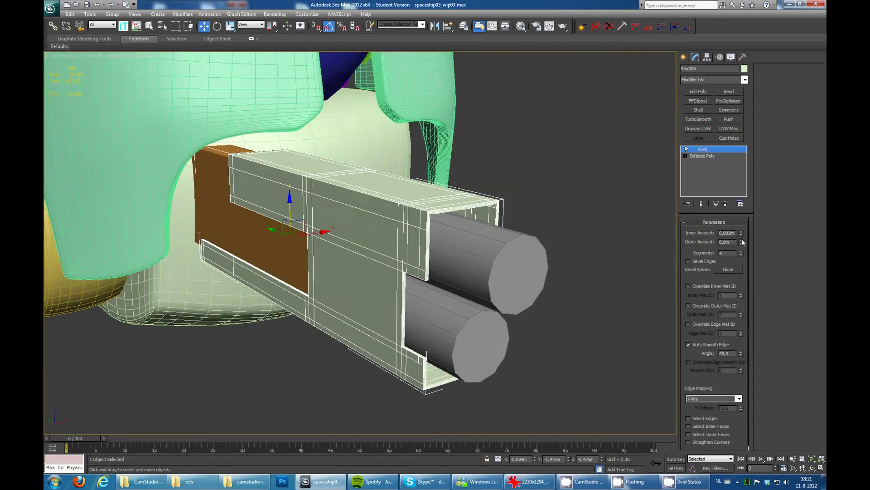
{"action": "left_click", "coordinate": [700, 120]}
{"action": "key", "text": "F4"}
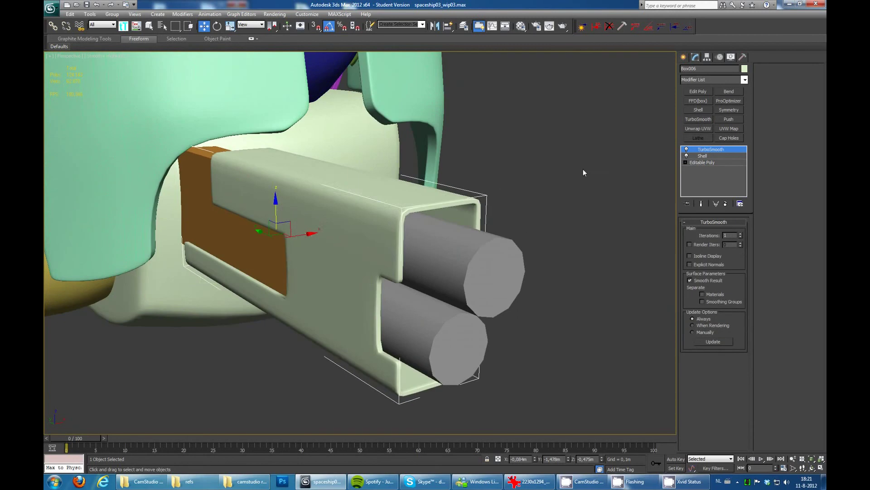
{"action": "key", "text": "q"}
{"action": "middle_click_drag", "start_coordinate": [583, 168], "coordinate": [518, 172], "text": "alt"}
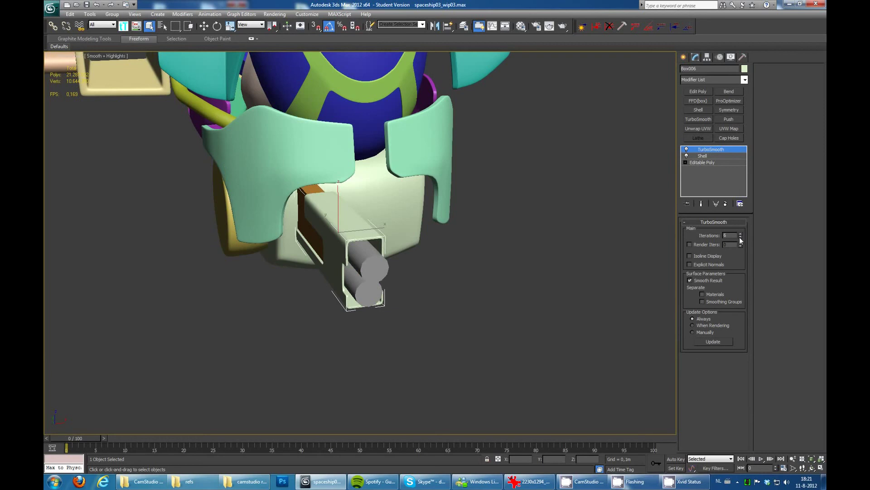
{"action": "key", "text": "Down"}
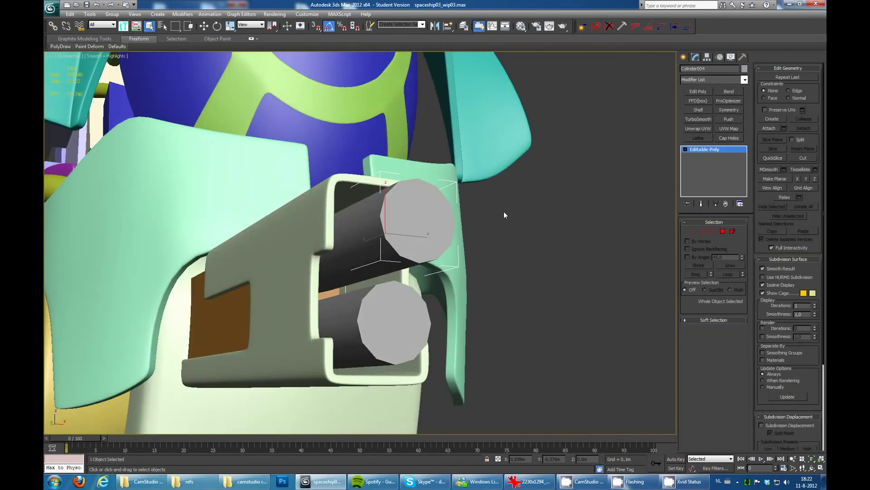
- Inset the upper barrel's end face, leaving a thin rim
{"action": "mouse_move", "coordinate": [534, 206]}
{"action": "middle_mouse_down", "text": "alt"}
{"action": "mouse_move", "coordinate": [508, 191]}
{"action": "mouse_move", "coordinate": [537, 205]}
{"action": "middle_mouse_up", "text": "alt"}
{"action": "key", "text": "F4"}
{"action": "key", "text": "4"}
{"action": "left_click", "coordinate": [364, 195]}
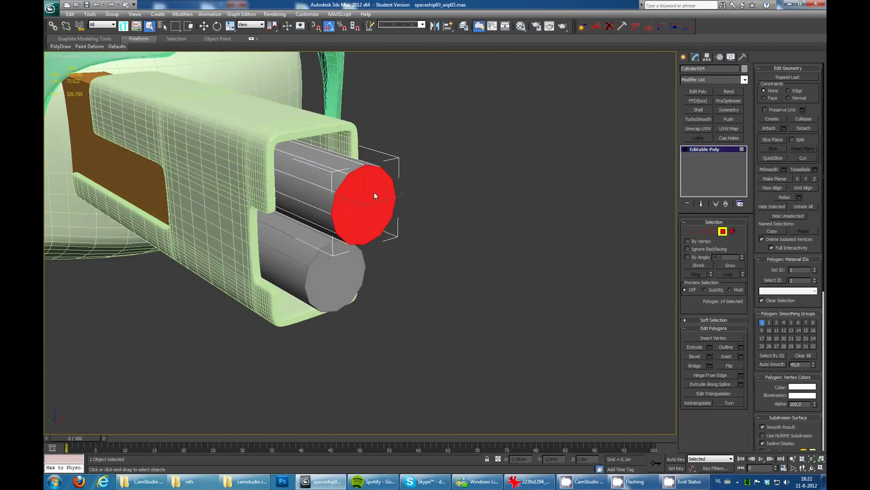
{"action": "right_click", "coordinate": [354, 187]}
{"action": "left_click", "coordinate": [331, 195]}
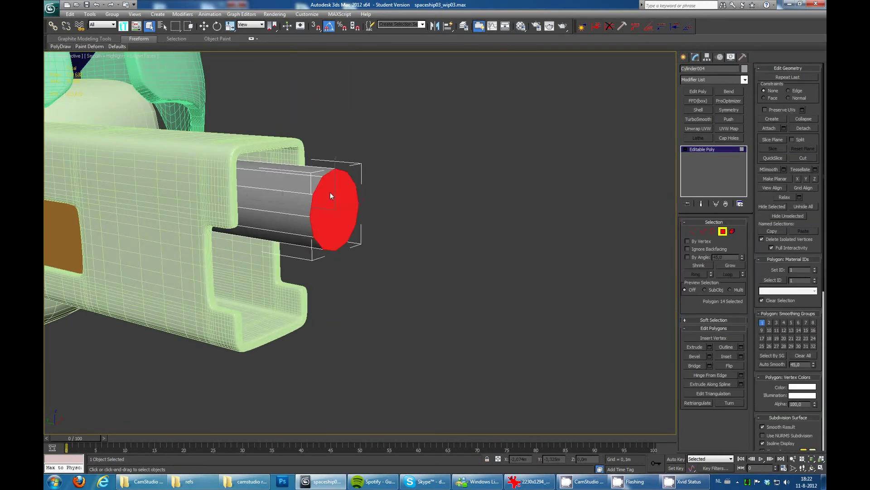
{"action": "left_click_drag", "start_coordinate": [327, 209], "coordinate": [325, 206]}
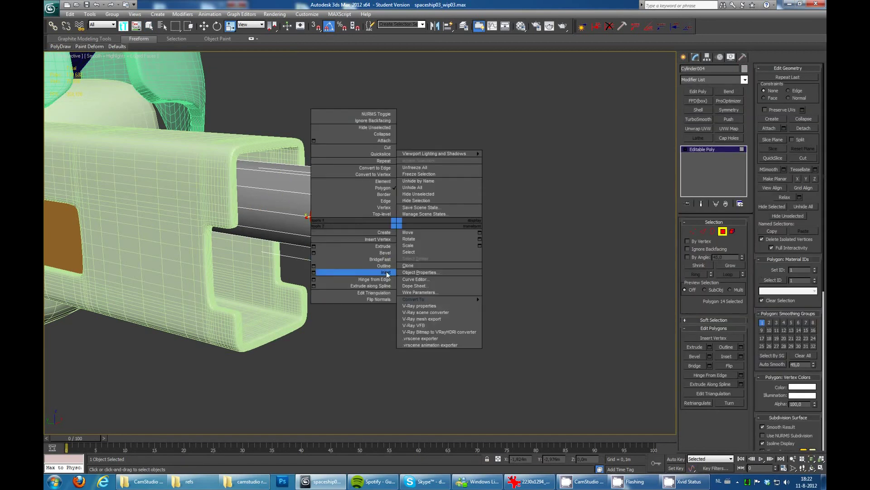
- Extrude the inset end face inward to hollow out the barrel
{"action": "right_click", "coordinate": [330, 213]}
{"action": "left_click", "coordinate": [333, 232]}
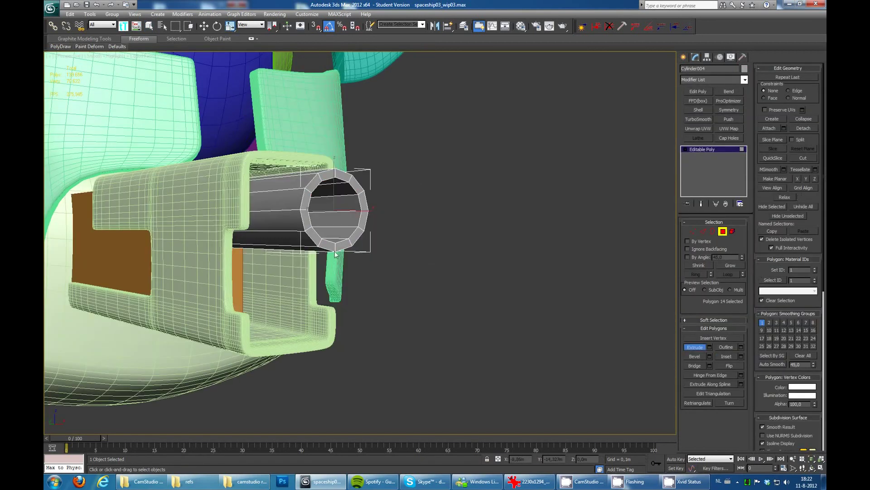
{"action": "mouse_move", "coordinate": [359, 194]}
{"action": "middle_mouse_down", "text": "alt"}
{"action": "mouse_move", "coordinate": [407, 241]}
{"action": "mouse_move", "coordinate": [286, 264]}
{"action": "middle_mouse_up", "text": "alt"}
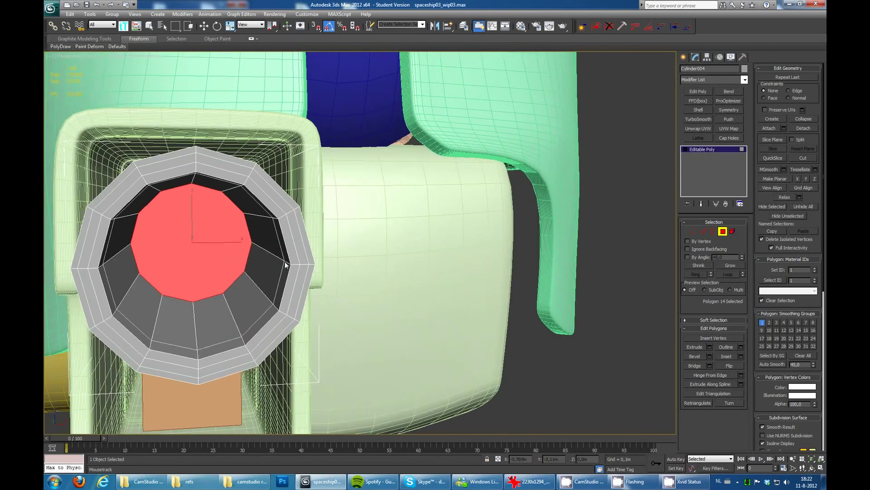
{"action": "right_click", "coordinate": [255, 248]}
{"action": "left_click", "coordinate": [199, 301]}
{"action": "left_click_drag", "start_coordinate": [199, 272], "coordinate": [214, 253]}
{"action": "mouse_move", "coordinate": [213, 253]}
{"action": "middle_mouse_down", "text": "alt"}
{"action": "mouse_move", "coordinate": [454, 216]}
{"action": "mouse_move", "coordinate": [696, 227]}
{"action": "middle_mouse_up", "text": "alt"}
- Add TurboSmooth to the hollowed upper barrel
{"action": "key", "text": "F3"}
{"action": "key", "text": "ctrl+a"}
{"action": "key", "text": "6"}
{"action": "key", "text": "F3"}
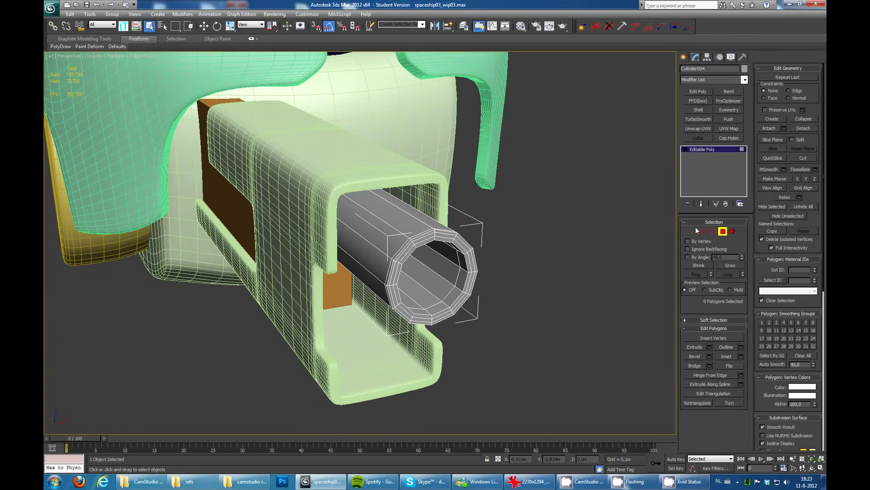
{"action": "left_click", "coordinate": [698, 119]}
- Shift+Move a copy of the barrel down into the lower position
{"action": "key", "text": "F3"}
{"action": "scroll", "coordinate": [522, 198], "scroll_direction": "down", "scroll_amount": 5}
{"action": "scroll", "coordinate": [428, 216], "scroll_direction": "up", "scroll_amount": 8}
{"action": "key", "text": "w"}
{"action": "left_click_drag", "start_coordinate": [428, 216], "coordinate": [425, 299], "text": "shift"}
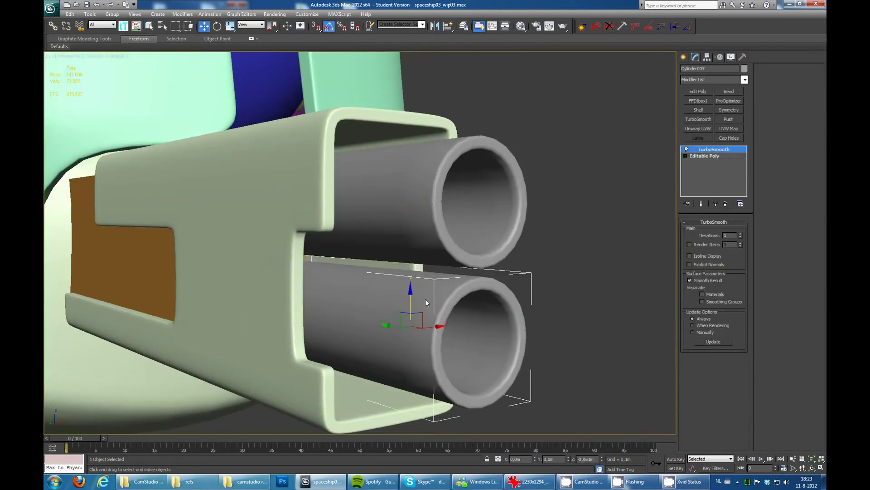
{"action": "scroll", "coordinate": [608, 129], "scroll_direction": "down", "scroll_amount": 5}
{"action": "middle_click_drag", "start_coordinate": [551, 189], "coordinate": [368, 253], "text": "alt"}
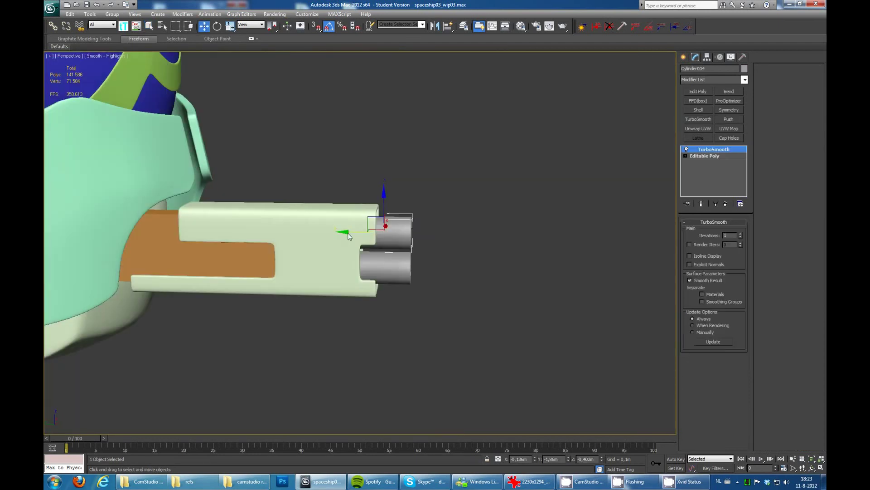
- Add TurboSmooth to the second gun casing box, Box007
{"action": "key", "text": "r"}
{"action": "scroll", "coordinate": [529, 213], "scroll_direction": "down", "scroll_amount": 3}
{"action": "scroll", "coordinate": [456, 208], "scroll_direction": "down", "scroll_amount": 3}
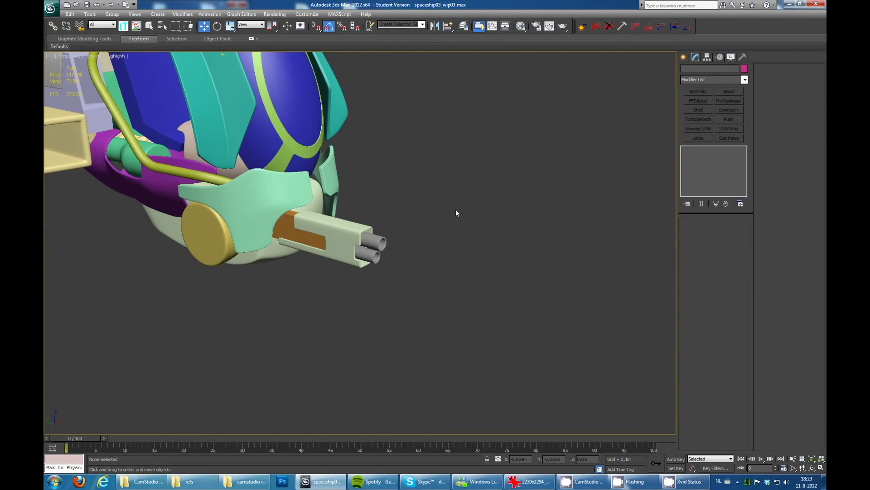
{"action": "left_click", "coordinate": [326, 240]}
{"action": "key", "text": "z"}
{"action": "key", "text": "F3"}
{"action": "middle_click_drag", "start_coordinate": [496, 222], "coordinate": [141, 207], "text": "alt"}
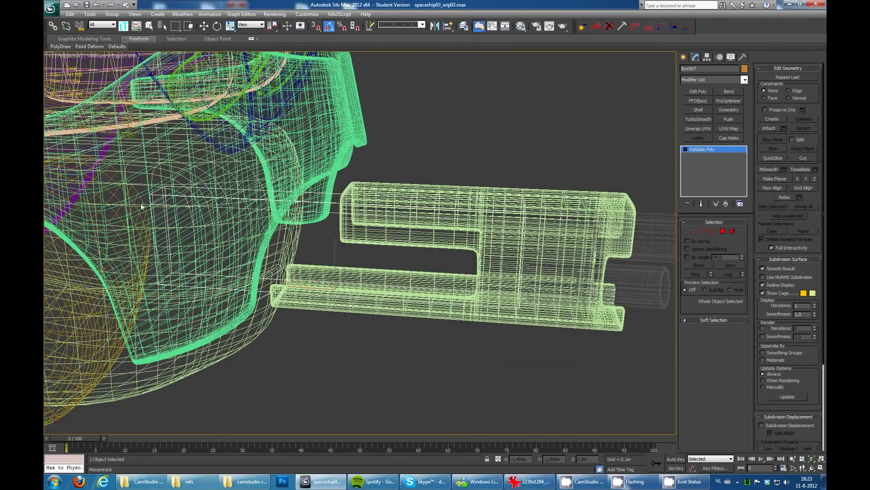
{"action": "mouse_move", "coordinate": [516, 238]}
{"action": "middle_mouse_down", "text": "alt"}
{"action": "mouse_move", "coordinate": [479, 217]}
{"action": "mouse_move", "coordinate": [520, 223]}
{"action": "middle_mouse_up", "text": "alt"}
{"action": "left_click", "coordinate": [698, 119]}
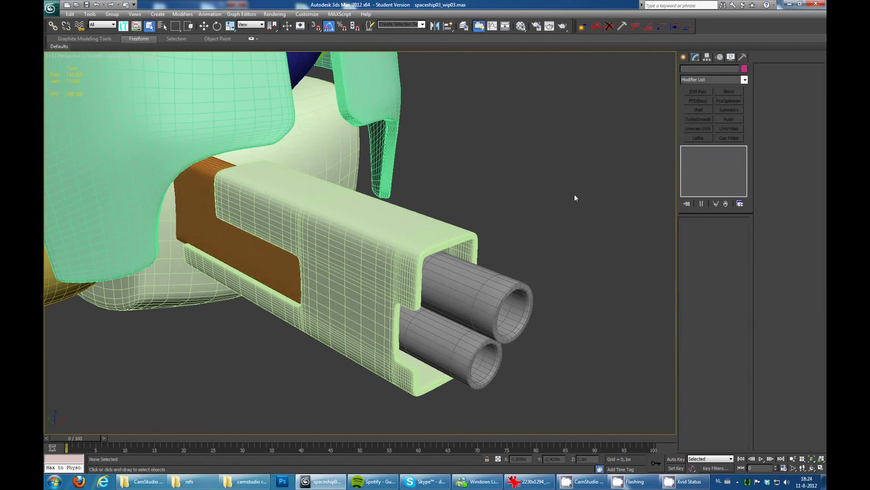
{"action": "scroll", "coordinate": [475, 152], "scroll_direction": "down", "scroll_amount": 5}
{"action": "mouse_move", "coordinate": [475, 151]}
{"action": "middle_mouse_down", "text": "alt"}
{"action": "mouse_move", "coordinate": [458, 141]}
{"action": "mouse_move", "coordinate": [472, 169]}
{"action": "mouse_move", "coordinate": [355, 156]}
{"action": "mouse_move", "coordinate": [387, 211]}
{"action": "mouse_move", "coordinate": [534, 206]}
{"action": "mouse_move", "coordinate": [375, 181]}
{"action": "middle_mouse_up", "text": "alt"}
- Select the blue cockpit seat and its faces in polygon mode
{"action": "left_click", "coordinate": [375, 180]}
{"action": "scroll", "coordinate": [375, 180], "scroll_direction": "up", "scroll_amount": 5}
{"action": "key", "text": "4"}
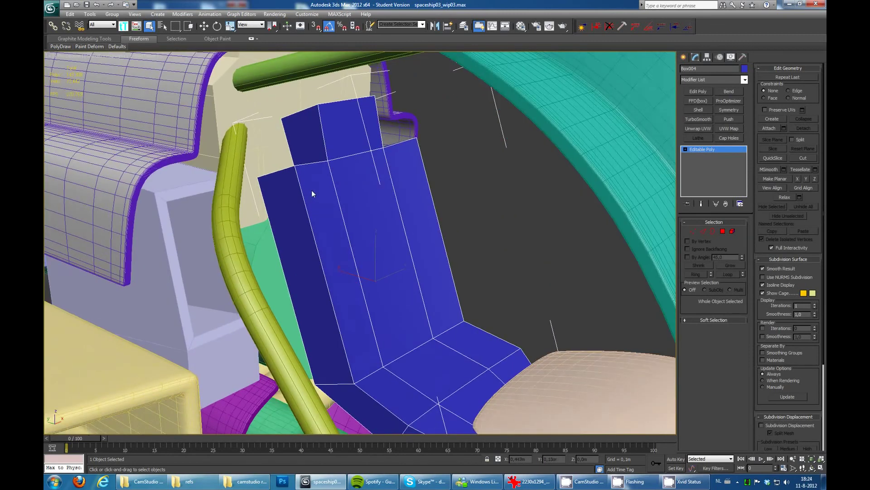
{"action": "mouse_move", "coordinate": [311, 189]}
{"action": "middle_mouse_down", "text": "alt"}
{"action": "mouse_move", "coordinate": [319, 140]}
{"action": "mouse_move", "coordinate": [349, 155]}
{"action": "mouse_move", "coordinate": [342, 199]}
{"action": "middle_mouse_up", "text": "alt"}
{"action": "left_click", "coordinate": [320, 140]}
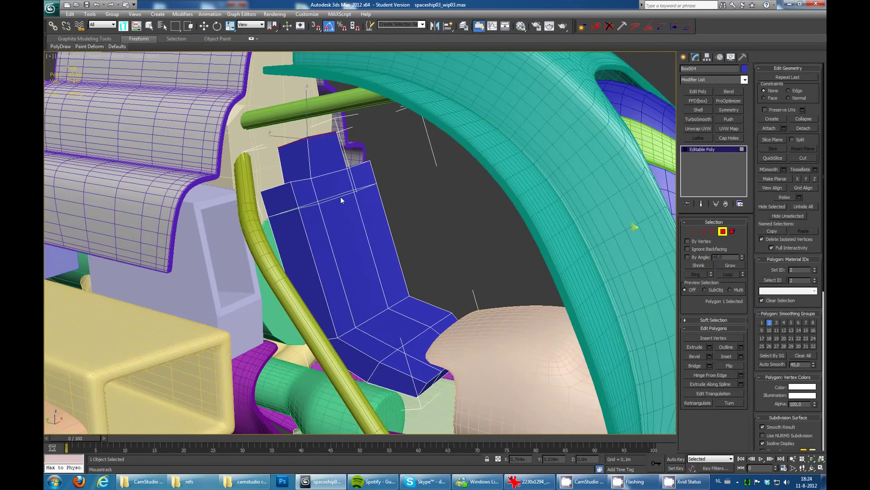
{"action": "key", "text": "q"}
{"action": "key", "text": "4"}
{"action": "scroll", "coordinate": [401, 197], "scroll_direction": "down", "scroll_amount": 5}
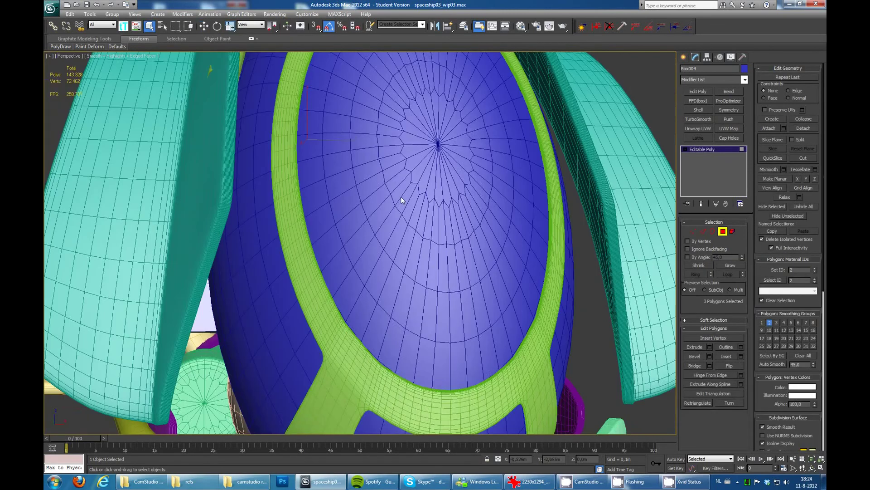
{"action": "key", "text": "F3"}
{"action": "key", "text": "ctrl+a"}
{"action": "middle_click_drag", "start_coordinate": [349, 326], "coordinate": [375, 209], "text": "alt"}
{"action": "key", "text": "F3"}
{"action": "key", "text": "2"}
- Connect a ring of seat edges to add new edge loops
{"action": "double_click", "coordinate": [284, 167]}
{"action": "key", "text": "w"}
{"action": "right_click", "coordinate": [276, 126]}
{"action": "left_click", "coordinate": [335, 245]}
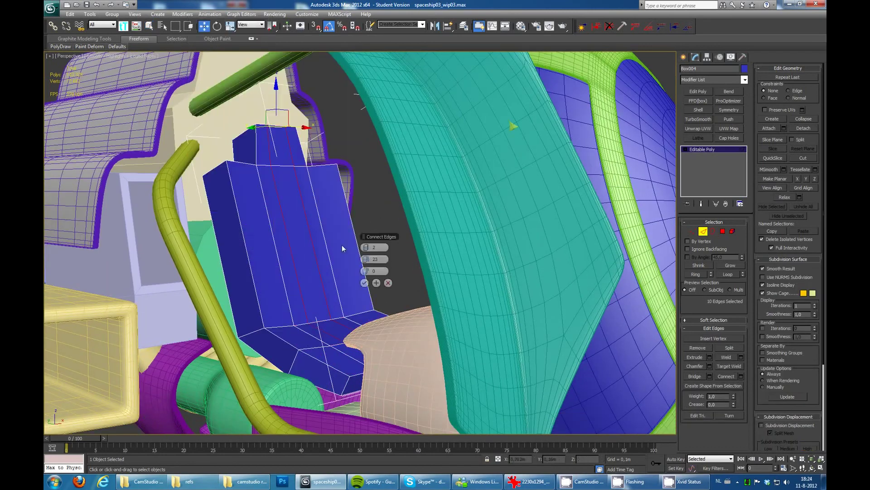
{"action": "left_click", "coordinate": [723, 231]}
{"action": "key", "text": "F3"}
{"action": "mouse_move", "coordinate": [452, 226]}
{"action": "middle_mouse_down", "text": "alt"}
{"action": "mouse_move", "coordinate": [425, 110]}
{"action": "mouse_move", "coordinate": [356, 212]}
{"action": "middle_mouse_up", "text": "alt"}
{"action": "key", "text": "F3"}
- Add a Symmetry modifier to mirror the seat across its centre
{"action": "left_click", "coordinate": [729, 110]}
{"action": "mouse_move", "coordinate": [409, 162]}
{"action": "middle_mouse_down", "text": "alt"}
{"action": "mouse_move", "coordinate": [371, 222]}
{"action": "mouse_move", "coordinate": [389, 193]}
{"action": "mouse_move", "coordinate": [473, 174]}
{"action": "middle_mouse_up", "text": "alt"}
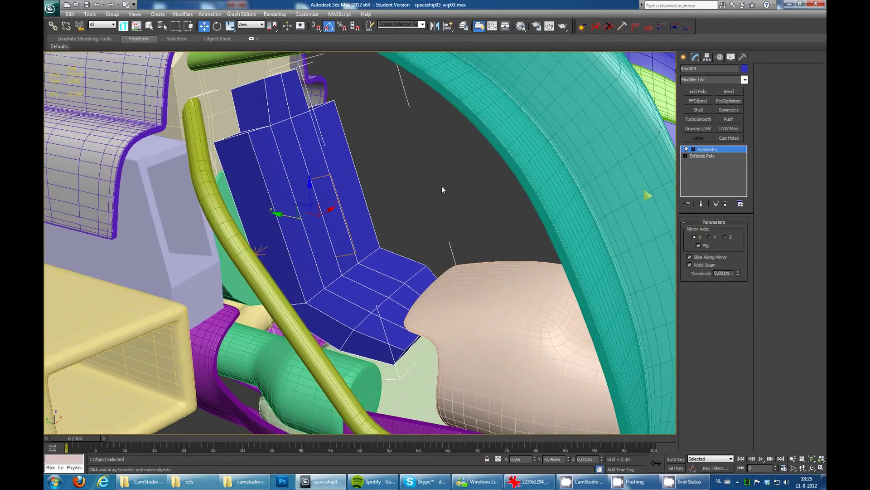
{"action": "left_click", "coordinate": [707, 156]}
{"action": "key", "text": "2"}
{"action": "mouse_move", "coordinate": [225, 125]}
{"action": "middle_mouse_down", "text": "alt"}
{"action": "mouse_move", "coordinate": [287, 135]}
{"action": "mouse_move", "coordinate": [346, 244]}
{"action": "mouse_move", "coordinate": [366, 202]}
{"action": "mouse_move", "coordinate": [319, 228]}
{"action": "mouse_move", "coordinate": [320, 219]}
{"action": "mouse_move", "coordinate": [447, 131]}
{"action": "mouse_move", "coordinate": [370, 195]}
{"action": "mouse_move", "coordinate": [375, 204]}
{"action": "mouse_move", "coordinate": [317, 173]}
{"action": "middle_mouse_up", "text": "alt"}
{"action": "key", "text": "2"}
{"action": "mouse_move", "coordinate": [364, 230]}
{"action": "middle_mouse_down", "text": "alt"}
{"action": "mouse_move", "coordinate": [307, 178]}
{"action": "mouse_move", "coordinate": [301, 288]}
{"action": "mouse_move", "coordinate": [426, 172]}
{"action": "mouse_move", "coordinate": [454, 195]}
{"action": "mouse_move", "coordinate": [441, 195]}
{"action": "middle_mouse_up", "text": "alt"}
- Tweak two seat polygons in Editable Poly and check the smoothed result
{"action": "key", "text": "Page_Up"}
{"action": "key", "text": "Page_Up"}
{"action": "key", "text": "Page_Up"}
{"action": "key", "text": "Page_Down"}
{"action": "key", "text": "Page_Down"}
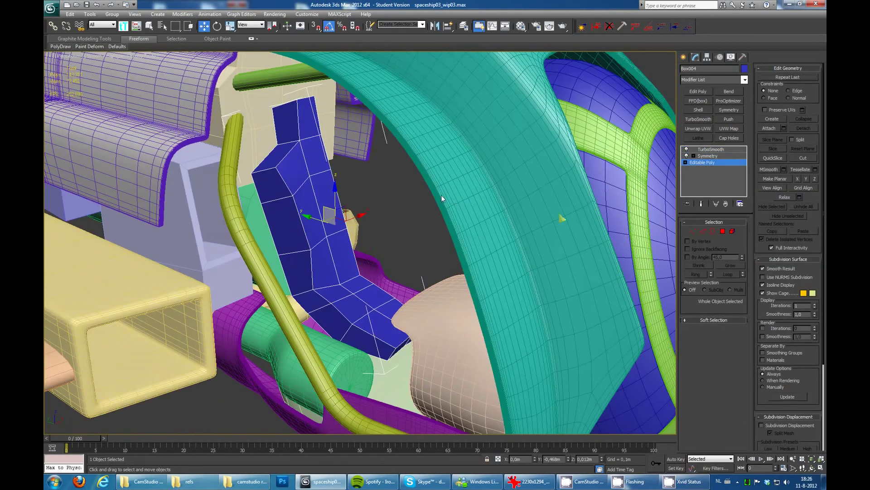
{"action": "mouse_move", "coordinate": [414, 222]}
{"action": "middle_mouse_down", "text": "alt"}
{"action": "mouse_move", "coordinate": [255, 195]}
{"action": "mouse_move", "coordinate": [352, 214]}
{"action": "mouse_move", "coordinate": [293, 156]}
{"action": "middle_mouse_up", "text": "alt"}
{"action": "key", "text": "4"}
{"action": "mouse_move", "coordinate": [290, 187]}
{"action": "middle_mouse_down", "text": "alt"}
{"action": "mouse_move", "coordinate": [366, 200]}
{"action": "mouse_move", "coordinate": [369, 287]}
{"action": "mouse_move", "coordinate": [378, 270]}
{"action": "mouse_move", "coordinate": [388, 307]}
{"action": "mouse_move", "coordinate": [426, 318]}
{"action": "mouse_move", "coordinate": [545, 315]}
{"action": "mouse_move", "coordinate": [540, 234]}
{"action": "mouse_move", "coordinate": [569, 229]}
{"action": "mouse_move", "coordinate": [362, 259]}
{"action": "middle_mouse_up", "text": "alt"}
{"action": "left_click", "coordinate": [369, 287]}
{"action": "left_click", "coordinate": [410, 332], "text": "ctrl"}
{"action": "key", "text": "4"}
{"action": "key", "text": "ctrl+BackSpace"}
{"action": "key", "text": "ctrl+BackSpace"}
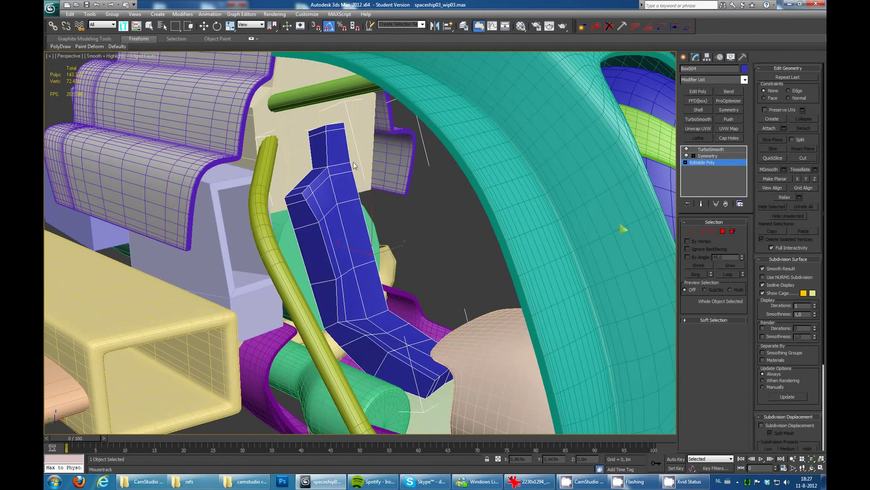
{"action": "key", "text": "ctrl+BackSpace"}
{"action": "key", "text": "ctrl+BackSpace"}
{"action": "key", "text": "ctrl+BackSpace"}
{"action": "middle_click_drag", "start_coordinate": [486, 182], "coordinate": [364, 323], "text": "alt"}
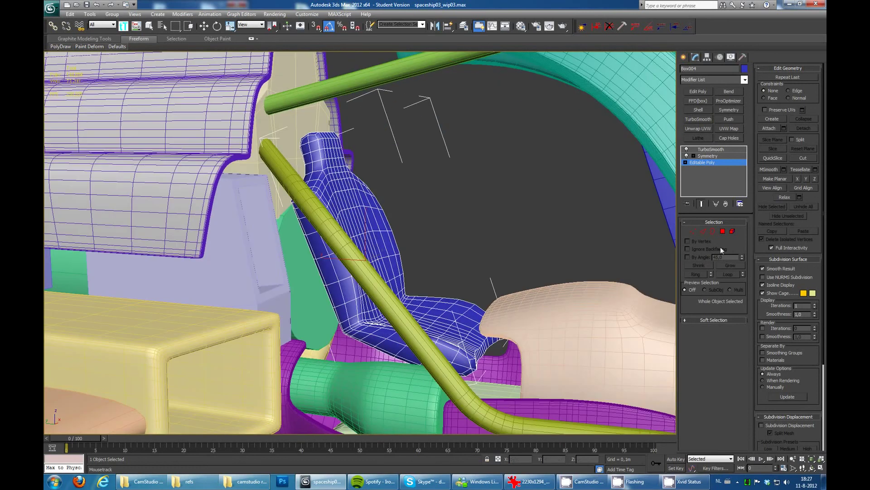
- Reselect the seat, show it smoothed and view the whole ship
{"action": "left_click", "coordinate": [527, 206]}
{"action": "scroll", "coordinate": [527, 206], "scroll_direction": "down", "scroll_amount": 8}
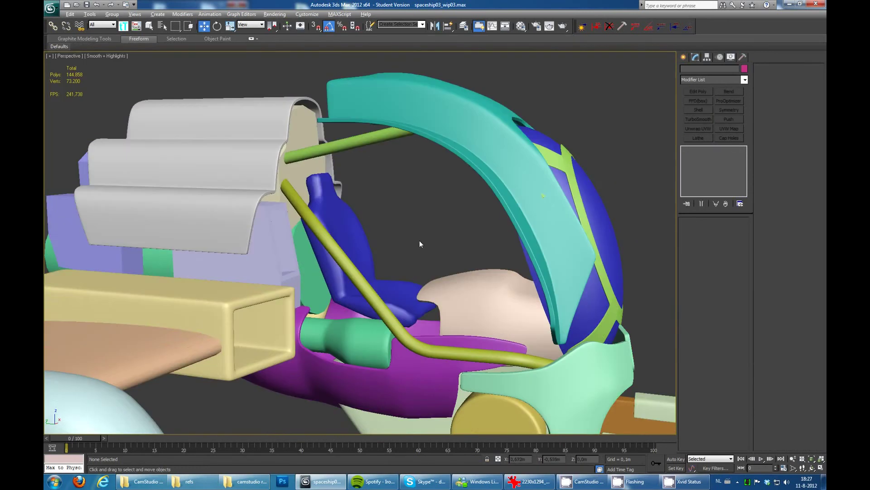
{"action": "middle_click_drag", "start_coordinate": [420, 243], "coordinate": [413, 255], "text": "alt"}
{"action": "key", "text": "ctrl+z"}
{"action": "key", "text": "z"}
{"action": "left_click", "coordinate": [702, 162]}
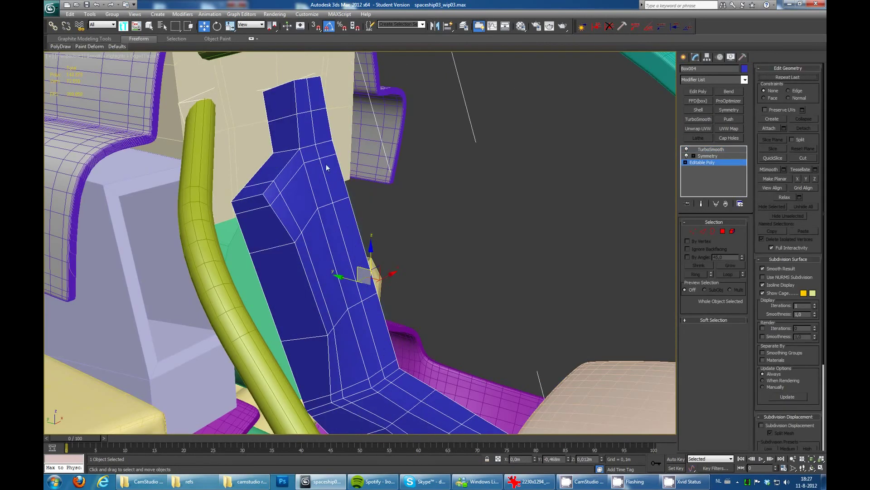
{"action": "key", "text": "ctrl+BackSpace"}
{"action": "scroll", "coordinate": [535, 221], "scroll_direction": "down", "scroll_amount": 3}
{"action": "left_click", "coordinate": [535, 222]}
{"action": "scroll", "coordinate": [535, 221], "scroll_direction": "down", "scroll_amount": 5}
{"action": "mouse_move", "coordinate": [535, 221]}
{"action": "middle_mouse_down", "text": "alt"}
{"action": "mouse_move", "coordinate": [435, 205]}
{"action": "mouse_move", "coordinate": [481, 243]}
{"action": "mouse_move", "coordinate": [509, 217]}
{"action": "mouse_move", "coordinate": [453, 215]}
{"action": "middle_mouse_up", "text": "alt"}
- Select the engine cylinder and enter its polygon editing
{"action": "left_click", "coordinate": [399, 235]}
{"action": "mouse_move", "coordinate": [399, 236]}
{"action": "middle_mouse_down", "text": "alt"}
{"action": "mouse_move", "coordinate": [485, 230]}
{"action": "mouse_move", "coordinate": [316, 230]}
{"action": "mouse_move", "coordinate": [301, 246]}
{"action": "mouse_move", "coordinate": [257, 240]}
{"action": "middle_mouse_up", "text": "alt"}
{"action": "scroll", "coordinate": [440, 242], "scroll_direction": "up", "scroll_amount": 4}
{"action": "key", "text": "4"}
- Add a ring of faces on the exhaust cylinder to the polygon selection
{"action": "left_click", "coordinate": [278, 229], "text": "ctrl"}
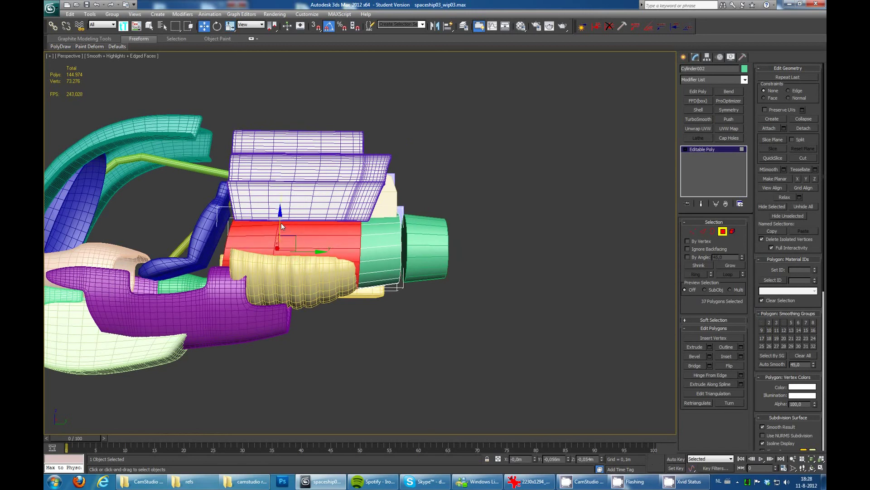
{"action": "scroll", "coordinate": [281, 223], "scroll_direction": "up", "scroll_amount": 3}
{"action": "middle_click_drag", "start_coordinate": [408, 243], "coordinate": [335, 343], "text": "alt"}
{"action": "left_click", "coordinate": [370, 218]}
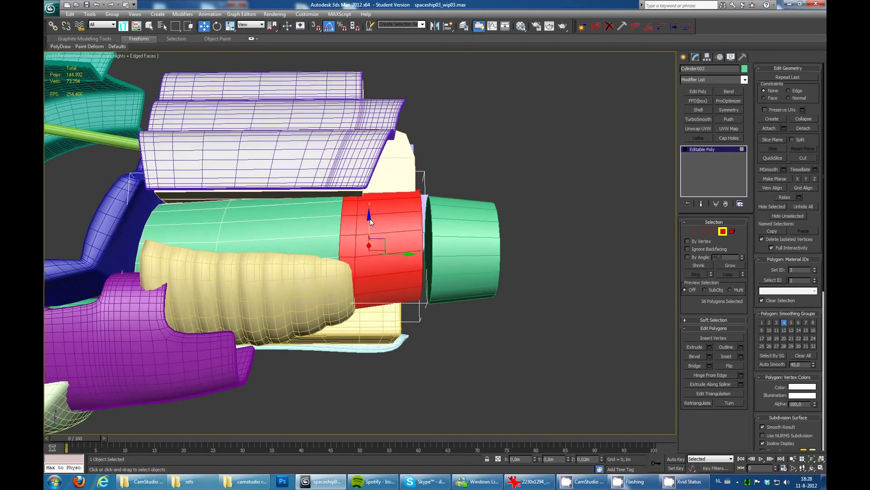
{"action": "mouse_move", "coordinate": [369, 215]}
{"action": "middle_mouse_down", "text": "alt"}
{"action": "mouse_move", "coordinate": [309, 262]}
{"action": "mouse_move", "coordinate": [295, 247]}
{"action": "middle_mouse_up", "text": "alt"}
{"action": "scroll", "coordinate": [552, 253], "scroll_direction": "down", "scroll_amount": 2}
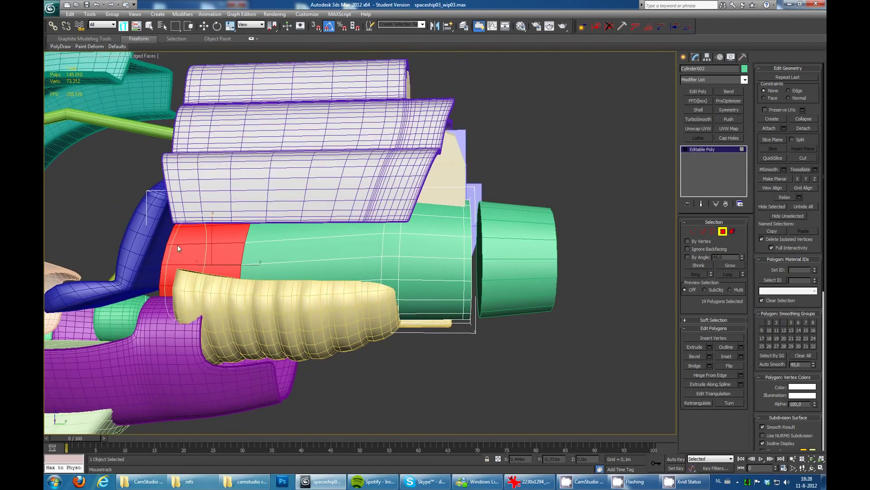
- Exit polygon editing via Top-level, select the exhaust end piece, and orbit toward the cockpit
{"action": "key", "text": "4"}
{"action": "mouse_move", "coordinate": [552, 254]}
{"action": "middle_mouse_down", "text": "alt"}
{"action": "mouse_move", "coordinate": [437, 251]}
{"action": "mouse_move", "coordinate": [129, 289]}
{"action": "middle_mouse_up", "text": "alt"}
{"action": "right_click", "coordinate": [129, 289]}
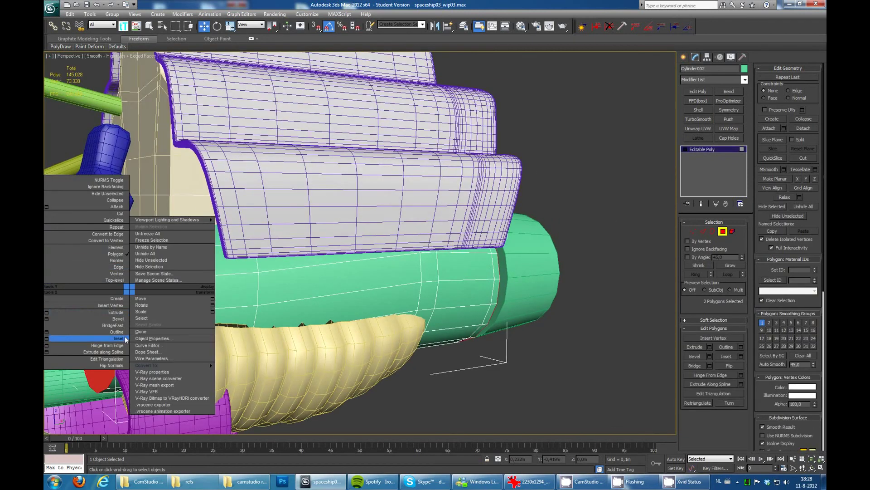
{"action": "left_click", "coordinate": [115, 279]}
{"action": "left_click", "coordinate": [544, 254]}
{"action": "scroll", "coordinate": [398, 289], "scroll_direction": "up", "scroll_amount": 4}
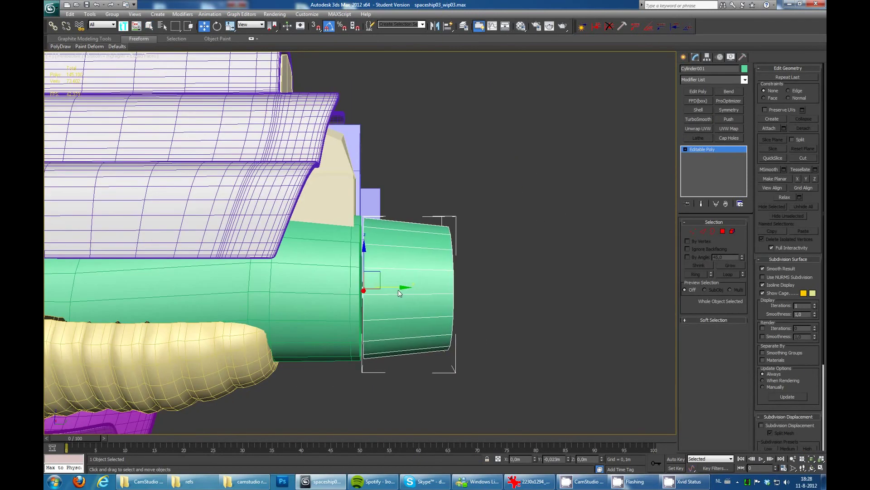
{"action": "scroll", "coordinate": [398, 290], "scroll_direction": "down", "scroll_amount": 3}
{"action": "middle_click_drag", "start_coordinate": [359, 191], "coordinate": [416, 158], "text": "alt"}
{"action": "scroll", "coordinate": [416, 158], "scroll_direction": "up", "scroll_amount": 3}
- Select the lavender frame Box005 beside the seat and orbit around it
{"action": "left_click", "coordinate": [392, 246]}
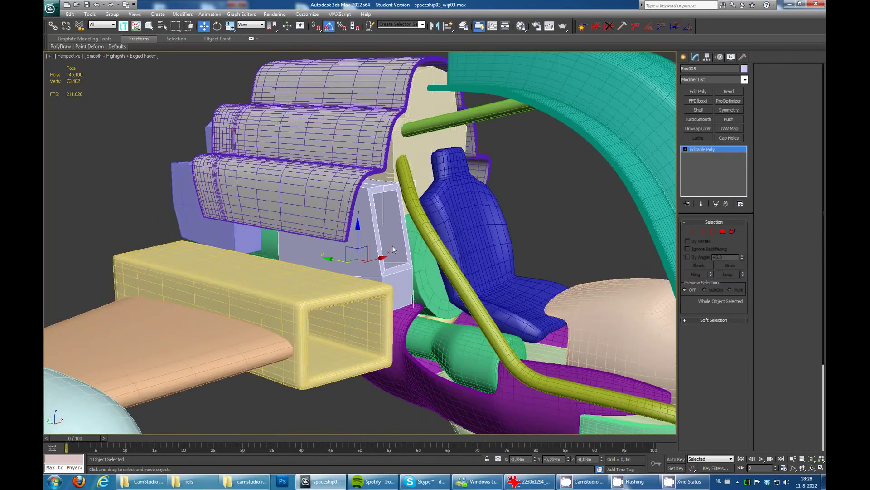
{"action": "middle_click_drag", "start_coordinate": [393, 245], "coordinate": [391, 222], "text": "alt"}
{"action": "scroll", "coordinate": [379, 250], "scroll_direction": "up", "scroll_amount": 3}
{"action": "scroll", "coordinate": [379, 250], "scroll_direction": "up", "scroll_amount": 2}
{"action": "middle_click_drag", "start_coordinate": [379, 251], "coordinate": [338, 193], "text": "alt"}
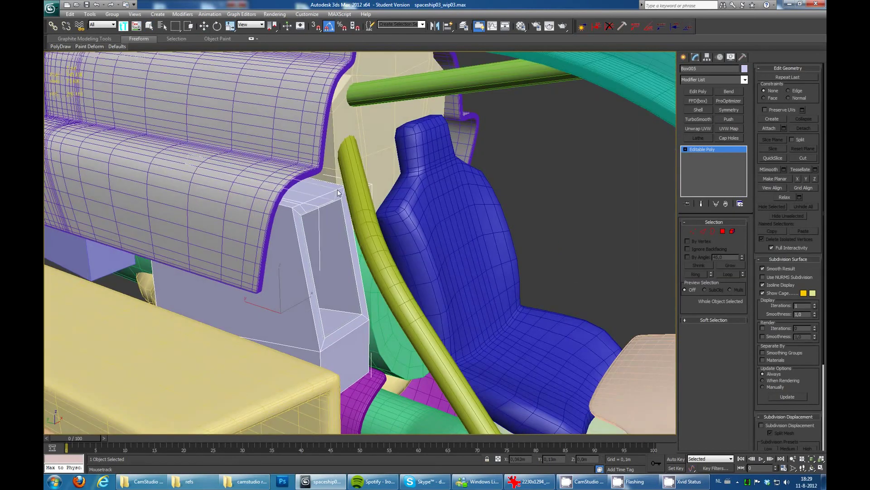
{"action": "scroll", "coordinate": [362, 323], "scroll_direction": "down", "scroll_amount": 2}
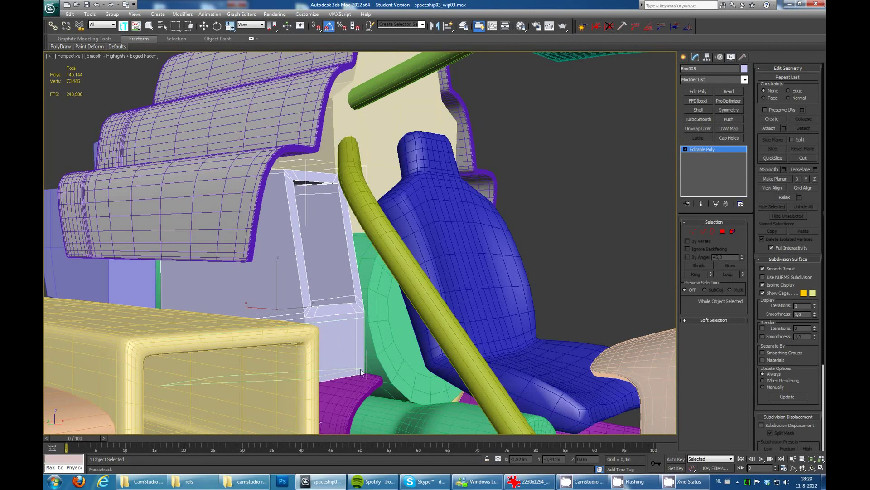
{"action": "mouse_move", "coordinate": [361, 323]}
{"action": "middle_mouse_down", "text": "alt"}
{"action": "mouse_move", "coordinate": [359, 284]}
{"action": "mouse_move", "coordinate": [362, 290]}
{"action": "mouse_move", "coordinate": [325, 246]}
{"action": "mouse_move", "coordinate": [400, 331]}
{"action": "middle_mouse_up", "text": "alt"}
{"action": "scroll", "coordinate": [364, 290], "scroll_direction": "up", "scroll_amount": 2}
{"action": "scroll", "coordinate": [385, 252], "scroll_direction": "up", "scroll_amount": 5}
{"action": "scroll", "coordinate": [376, 236], "scroll_direction": "down", "scroll_amount": 5}
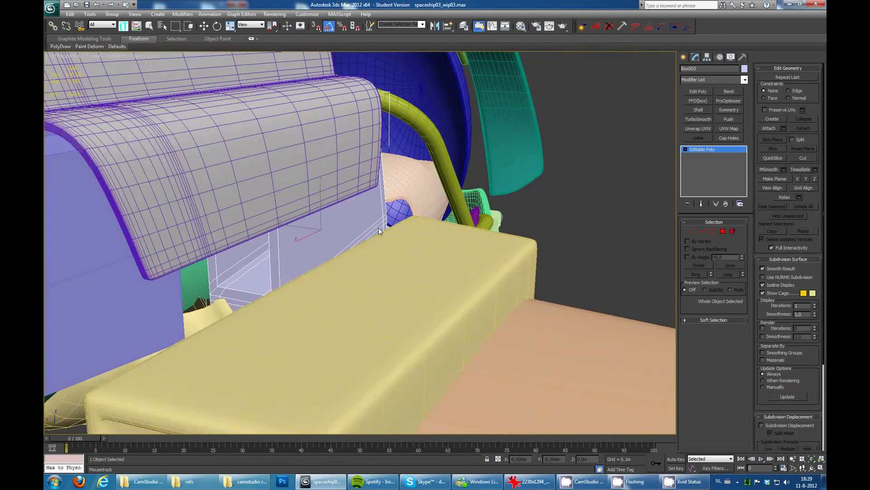
{"action": "mouse_move", "coordinate": [379, 227]}
{"action": "middle_mouse_down", "text": "alt"}
{"action": "mouse_move", "coordinate": [289, 293]}
{"action": "mouse_move", "coordinate": [224, 288]}
{"action": "middle_mouse_up", "text": "alt"}
- Toggle wireframe display with F3 while inspecting the seat, frame and canopy arch
{"action": "key", "text": "F3"}
{"action": "key", "text": "F3"}
{"action": "middle_click_drag", "start_coordinate": [275, 310], "coordinate": [411, 255], "text": "alt"}
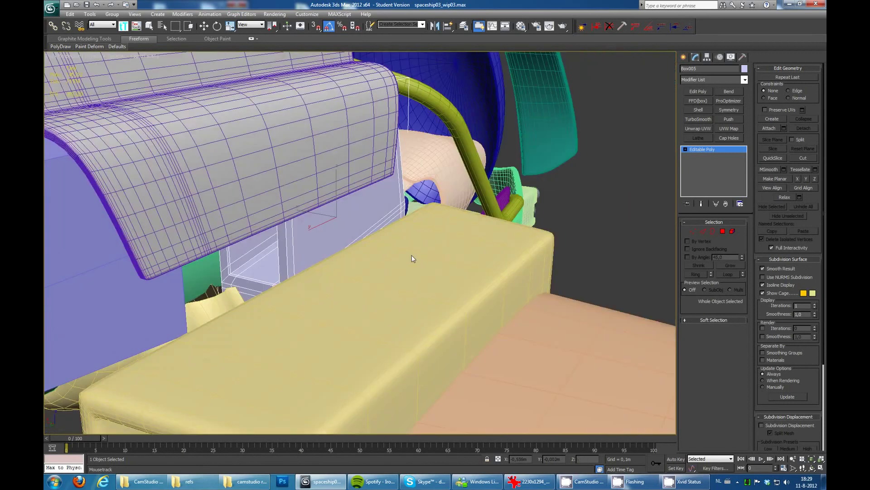
{"action": "scroll", "coordinate": [396, 205], "scroll_direction": "up", "scroll_amount": 3}
{"action": "middle_click_drag", "start_coordinate": [396, 205], "coordinate": [370, 244], "text": "alt"}
{"action": "key", "text": "F3"}
{"action": "scroll", "coordinate": [478, 167], "scroll_direction": "down", "scroll_amount": 4}
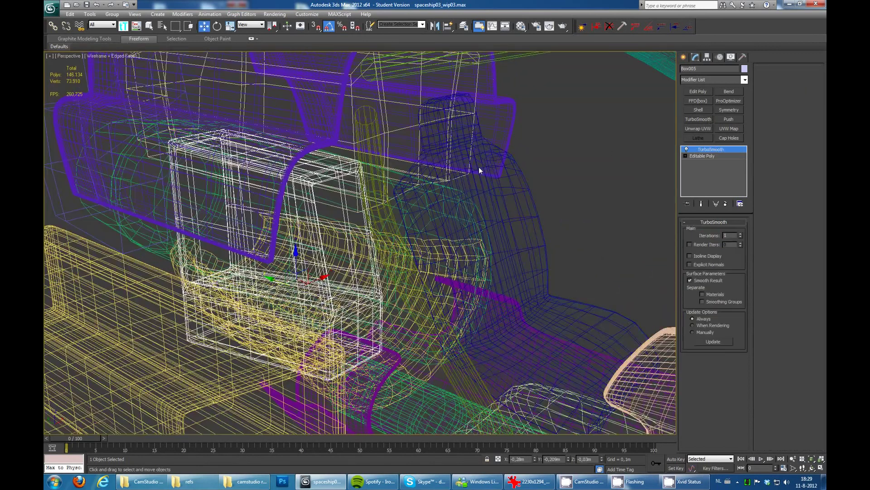
{"action": "key", "text": "F3"}
{"action": "key", "text": "ctrl+d"}
{"action": "middle_click_drag", "start_coordinate": [626, 182], "coordinate": [550, 138], "text": "alt"}
{"action": "scroll", "coordinate": [452, 208], "scroll_direction": "up", "scroll_amount": 5}
{"action": "mouse_move", "coordinate": [451, 207]}
{"action": "middle_mouse_down", "text": "alt"}
{"action": "mouse_move", "coordinate": [497, 121]}
{"action": "mouse_move", "coordinate": [472, 171]}
{"action": "mouse_move", "coordinate": [331, 210]}
{"action": "mouse_move", "coordinate": [408, 191]}
{"action": "middle_mouse_up", "text": "alt"}
- Create a small flat standard box below the yellow intake box's open end
{"action": "left_click", "coordinate": [683, 57]}
{"action": "mouse_move", "coordinate": [498, 204]}
{"action": "middle_mouse_down", "text": "alt"}
{"action": "mouse_move", "coordinate": [480, 120]}
{"action": "mouse_move", "coordinate": [484, 94]}
{"action": "mouse_move", "coordinate": [559, 181]}
{"action": "middle_mouse_up", "text": "alt"}
{"action": "left_click", "coordinate": [698, 109]}
{"action": "left_click_drag", "start_coordinate": [294, 343], "coordinate": [280, 369]}
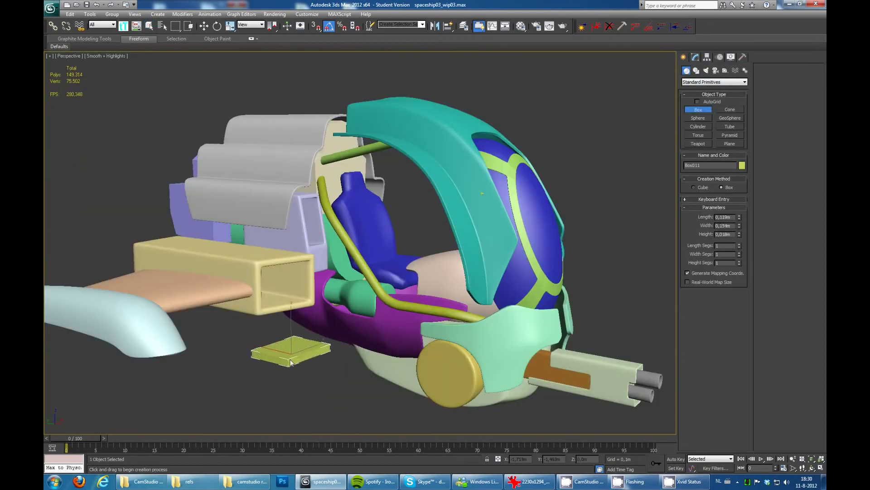
- Tilt the flat box into a slat and place it at the top of the frame's opening
{"action": "middle_click_drag", "start_coordinate": [291, 361], "coordinate": [304, 219], "text": "alt"}
{"action": "key", "text": "alt+a"}
{"action": "scroll", "coordinate": [312, 211], "scroll_direction": "up", "scroll_amount": 10}
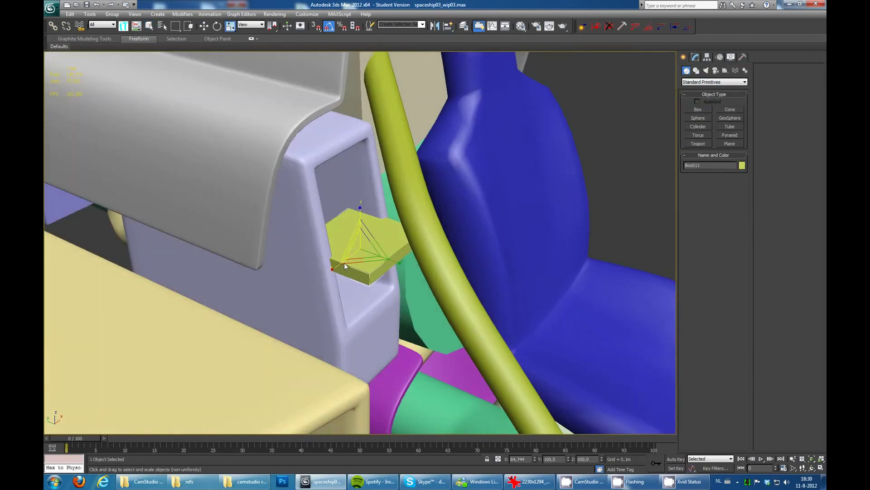
{"action": "scroll", "coordinate": [376, 244], "scroll_direction": "up", "scroll_amount": 3}
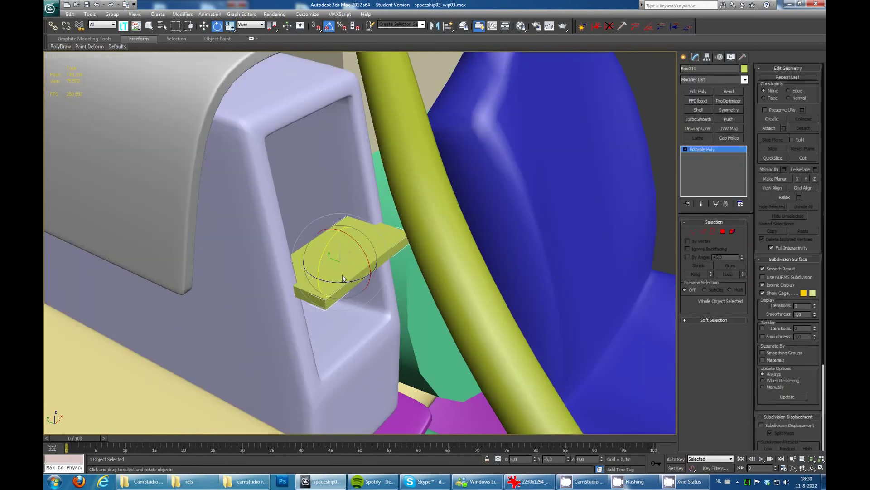
{"action": "middle_click_drag", "start_coordinate": [397, 235], "coordinate": [705, 246], "text": "alt"}
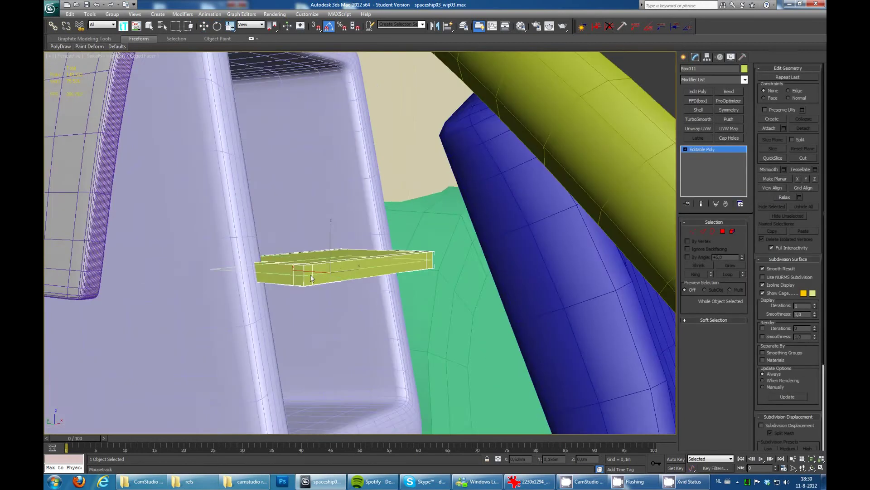
{"action": "key", "text": "e"}
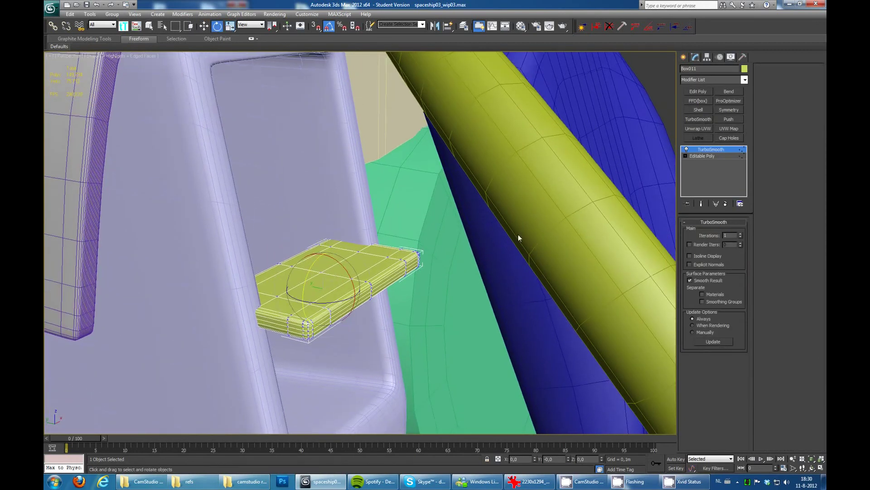
{"action": "middle_click_drag", "start_coordinate": [358, 245], "coordinate": [333, 238], "text": "alt"}
{"action": "mouse_move", "coordinate": [333, 238]}
{"action": "left_mouse_down"}
{"action": "mouse_move", "coordinate": [277, 135]}
{"action": "mouse_move", "coordinate": [313, 146]}
{"action": "left_mouse_up"}
{"action": "key", "text": "w"}
{"action": "middle_click_drag", "start_coordinate": [297, 140], "coordinate": [300, 142], "text": "alt"}
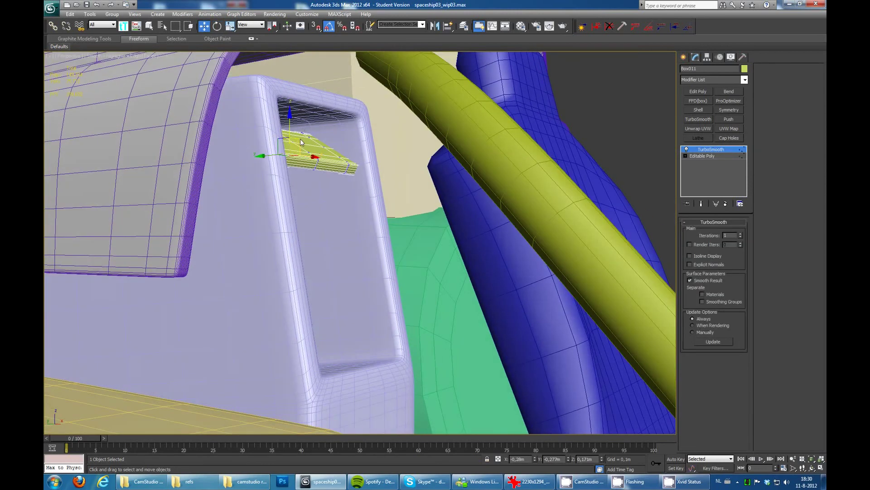
- Shift-drag the slat downward into instanced clones filling the opening
{"action": "scroll", "coordinate": [292, 134], "scroll_direction": "down", "scroll_amount": 5}
{"action": "scroll", "coordinate": [342, 139], "scroll_direction": "up", "scroll_amount": 4}
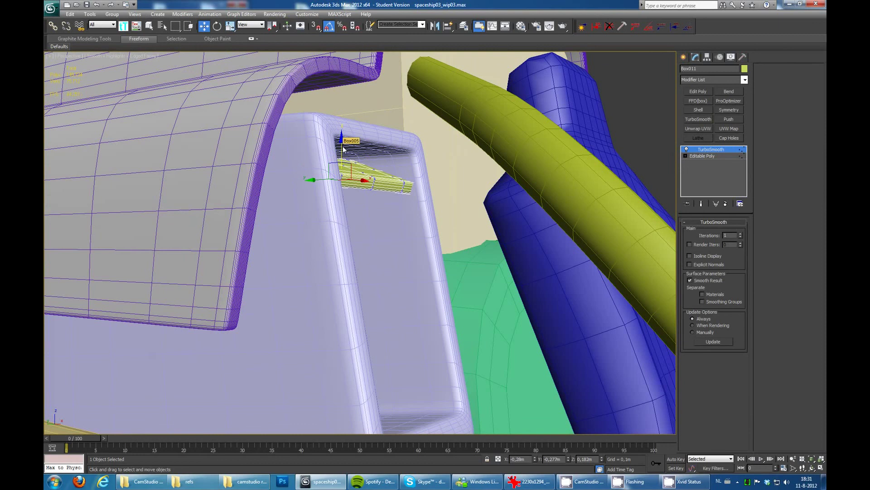
{"action": "left_click_drag", "start_coordinate": [343, 148], "coordinate": [349, 178], "text": "shift"}
{"action": "left_click", "coordinate": [471, 272]}
{"action": "middle_click_drag", "start_coordinate": [337, 181], "coordinate": [343, 185], "text": "alt"}
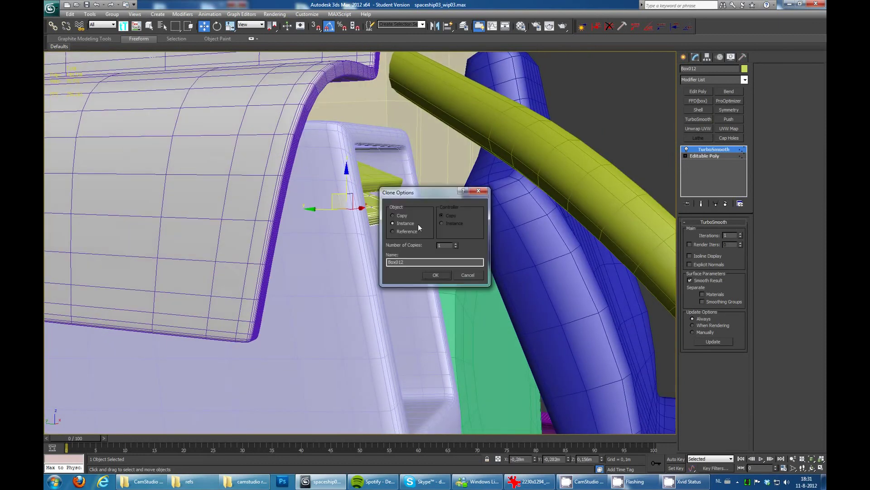
{"action": "left_click", "coordinate": [435, 275]}
{"action": "middle_click_drag", "start_coordinate": [431, 255], "coordinate": [298, 203], "text": "alt"}
{"action": "key", "text": "ctrl+z"}
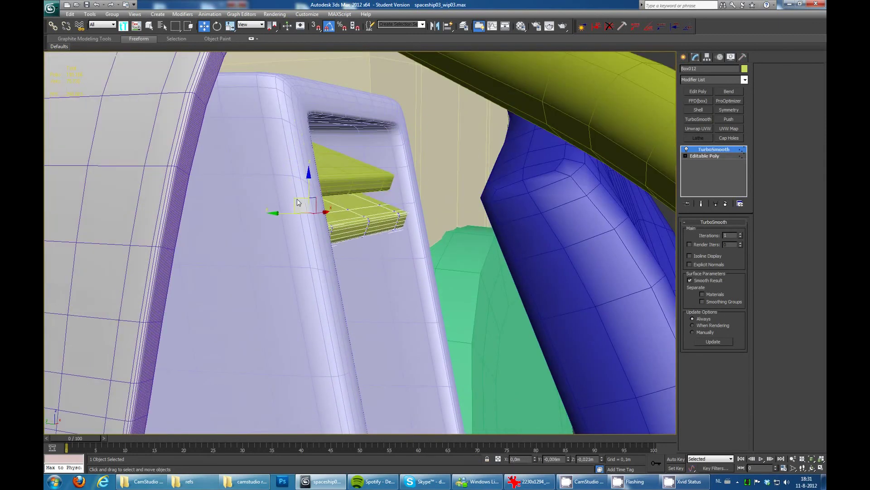
{"action": "key", "text": "Return"}
{"action": "middle_click_drag", "start_coordinate": [411, 170], "coordinate": [357, 265], "text": "alt"}
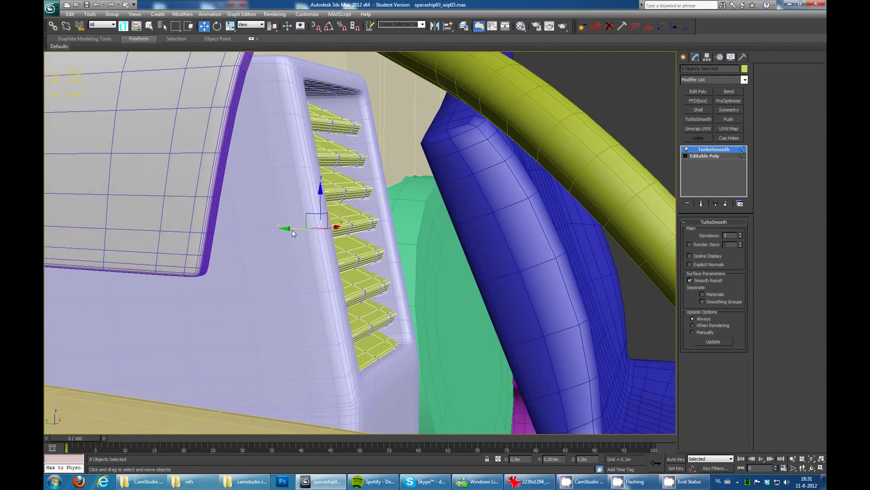
{"action": "mouse_move", "coordinate": [321, 207]}
{"action": "middle_mouse_down", "text": "alt"}
{"action": "mouse_move", "coordinate": [505, 160]}
{"action": "mouse_move", "coordinate": [435, 170]}
{"action": "mouse_move", "coordinate": [407, 157]}
{"action": "middle_mouse_up", "text": "alt"}
{"action": "key", "text": "F4"}
{"action": "scroll", "coordinate": [435, 170], "scroll_direction": "down", "scroll_amount": 5}
- Clone a vent slat and rotate the copy to -55 inside the intake
{"action": "scroll", "coordinate": [348, 211], "scroll_direction": "up", "scroll_amount": 4}
{"action": "left_click", "coordinate": [348, 211]}
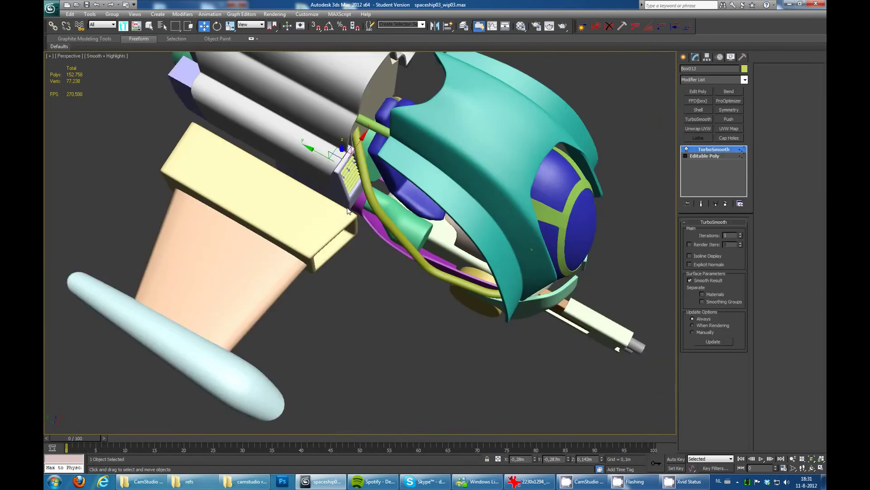
{"action": "left_click", "coordinate": [436, 275]}
{"action": "middle_click_drag", "start_coordinate": [438, 277], "coordinate": [209, 29], "text": "alt"}
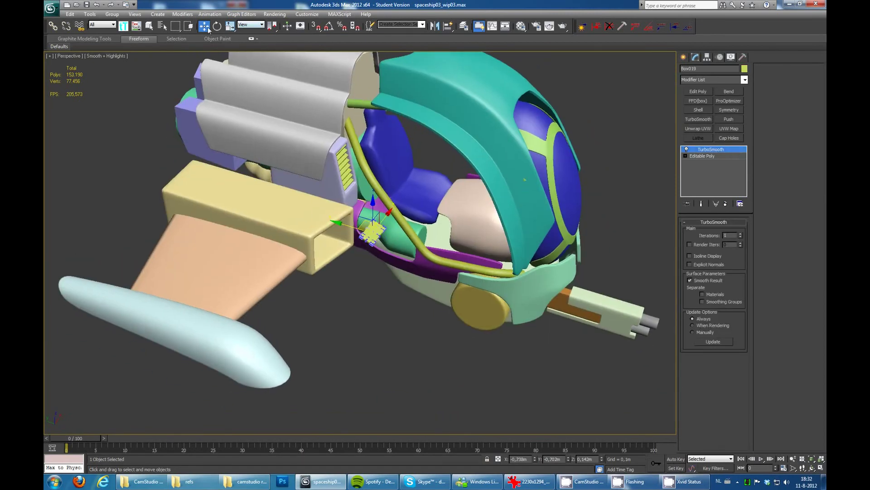
{"action": "left_click", "coordinate": [490, 132]}
{"action": "key", "text": "z"}
{"action": "left_click_drag", "start_coordinate": [337, 236], "coordinate": [334, 262]}
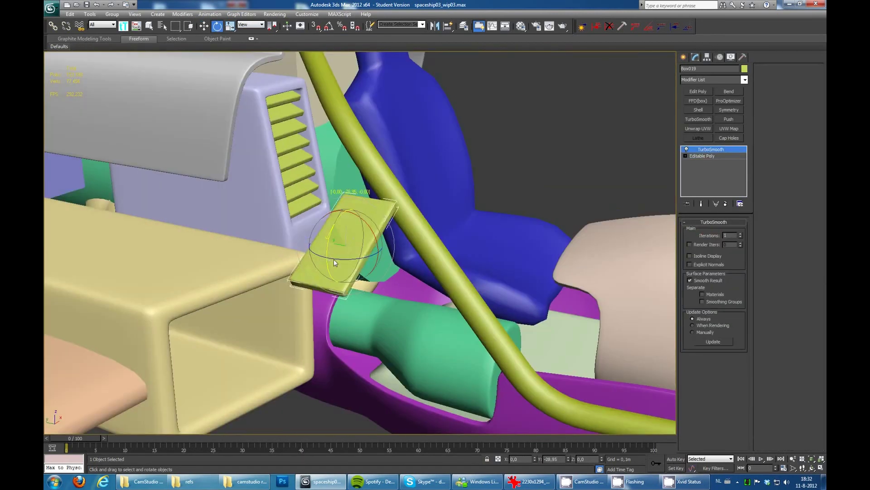
{"action": "scroll", "coordinate": [309, 257], "scroll_direction": "down", "scroll_amount": 4}
{"action": "scroll", "coordinate": [211, 219], "scroll_direction": "up", "scroll_amount": 4}
{"action": "left_click_drag", "start_coordinate": [272, 290], "coordinate": [254, 315]}
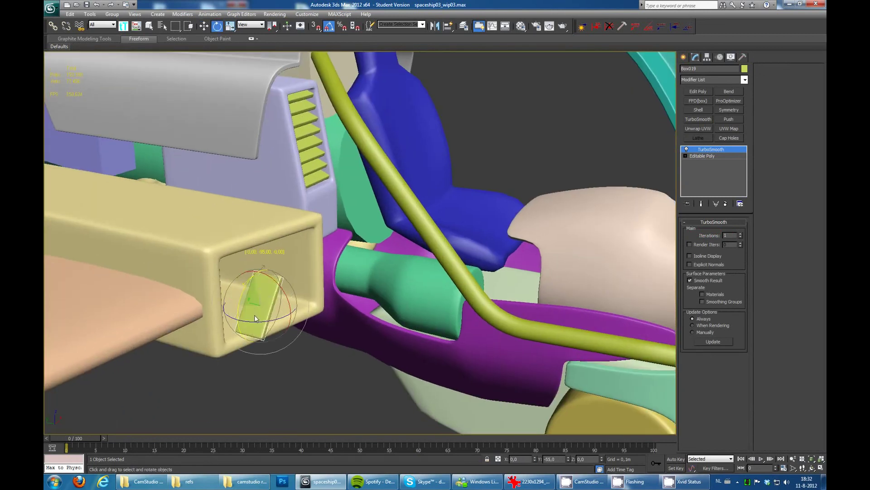
- Move the slat into the intake box's mouth and clone it there
{"action": "middle_click_drag", "start_coordinate": [262, 305], "coordinate": [227, 301], "text": "alt"}
{"action": "key", "text": "w"}
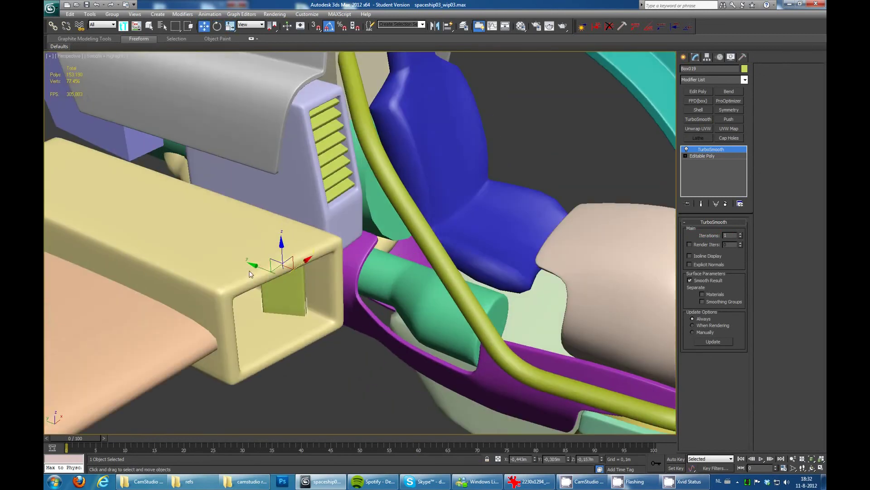
{"action": "left_click_drag", "start_coordinate": [303, 282], "coordinate": [317, 272]}
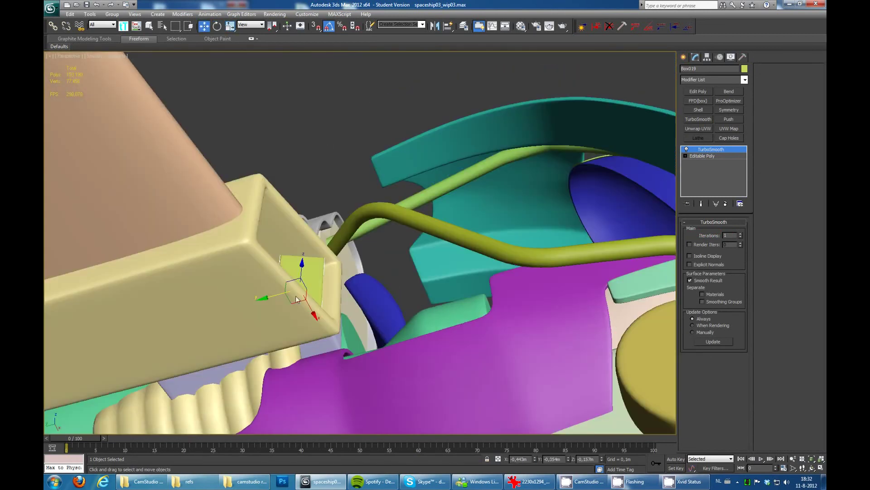
{"action": "mouse_move", "coordinate": [318, 272]}
{"action": "middle_mouse_down", "text": "alt"}
{"action": "mouse_move", "coordinate": [314, 260]}
{"action": "mouse_move", "coordinate": [243, 288]}
{"action": "middle_mouse_up", "text": "alt"}
{"action": "key", "text": "F4"}
{"action": "left_click_drag", "start_coordinate": [273, 292], "coordinate": [251, 274], "text": "shift"}
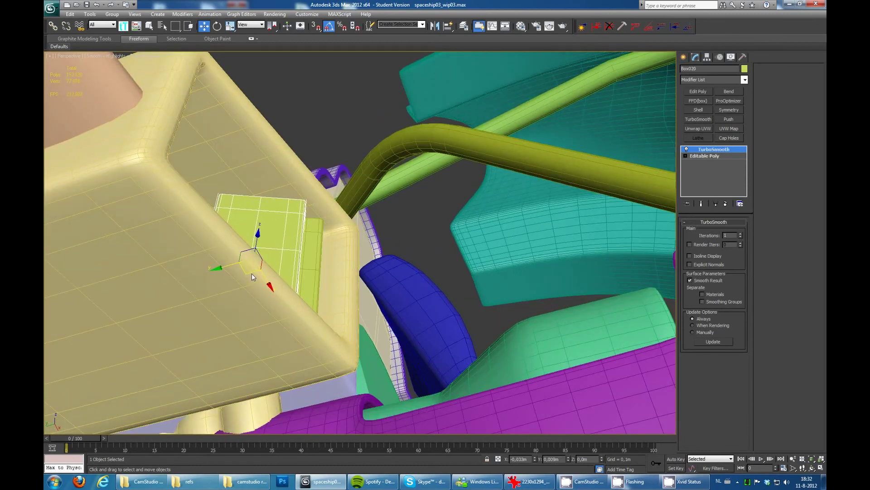
{"action": "left_click", "coordinate": [443, 286]}
{"action": "scroll", "coordinate": [315, 255], "scroll_direction": "down", "scroll_amount": 5}
- Deselect the slat and orbit around the ship and cockpit seat
{"action": "left_click", "coordinate": [407, 195]}
{"action": "mouse_move", "coordinate": [408, 200]}
{"action": "middle_mouse_down", "text": "alt"}
{"action": "mouse_move", "coordinate": [426, 165]}
{"action": "mouse_move", "coordinate": [372, 159]}
{"action": "mouse_move", "coordinate": [412, 169]}
{"action": "mouse_move", "coordinate": [393, 169]}
{"action": "middle_mouse_up", "text": "alt"}
{"action": "key", "text": "F4"}
{"action": "scroll", "coordinate": [412, 165], "scroll_direction": "down", "scroll_amount": 5}
{"action": "scroll", "coordinate": [392, 170], "scroll_direction": "up", "scroll_amount": 5}
{"action": "mouse_move", "coordinate": [476, 160]}
{"action": "middle_mouse_down", "text": "alt"}
{"action": "mouse_move", "coordinate": [399, 158]}
{"action": "mouse_move", "coordinate": [346, 196]}
{"action": "mouse_move", "coordinate": [417, 216]}
{"action": "mouse_move", "coordinate": [306, 137]}
{"action": "mouse_move", "coordinate": [303, 325]}
{"action": "middle_mouse_up", "text": "alt"}
{"action": "scroll", "coordinate": [400, 162], "scroll_direction": "down", "scroll_amount": 3}
{"action": "scroll", "coordinate": [417, 215], "scroll_direction": "up", "scroll_amount": 3}
- Clone the group of intake slats further across the intake opening
{"action": "left_click", "coordinate": [303, 327]}
{"action": "left_click", "coordinate": [467, 275]}
{"action": "mouse_move", "coordinate": [462, 276]}
{"action": "middle_mouse_down", "text": "alt"}
{"action": "mouse_move", "coordinate": [384, 279]}
{"action": "mouse_move", "coordinate": [456, 298]}
{"action": "mouse_move", "coordinate": [340, 337]}
{"action": "middle_mouse_up", "text": "alt"}
{"action": "scroll", "coordinate": [302, 211], "scroll_direction": "down", "scroll_amount": 5}
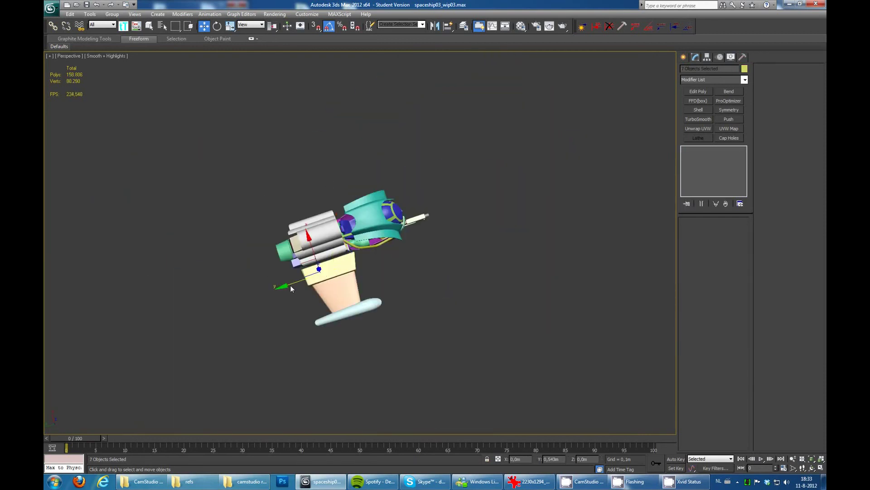
{"action": "left_click_drag", "start_coordinate": [317, 290], "coordinate": [327, 286], "text": "shift"}
{"action": "left_click", "coordinate": [468, 275]}
{"action": "scroll", "coordinate": [395, 208], "scroll_direction": "up", "scroll_amount": 5}
{"action": "mouse_move", "coordinate": [395, 207]}
{"action": "middle_mouse_down", "text": "alt"}
{"action": "mouse_move", "coordinate": [336, 152]}
{"action": "mouse_move", "coordinate": [371, 177]}
{"action": "middle_mouse_up", "text": "alt"}
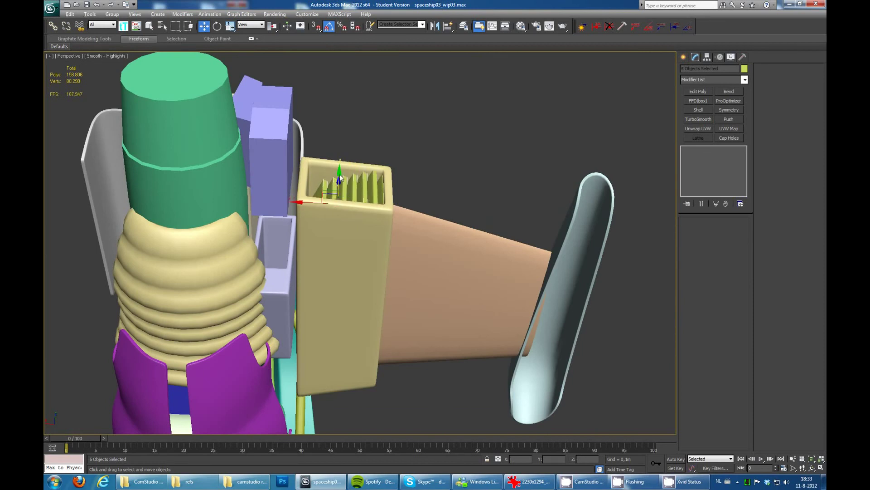
{"action": "scroll", "coordinate": [331, 178], "scroll_direction": "up", "scroll_amount": 4}
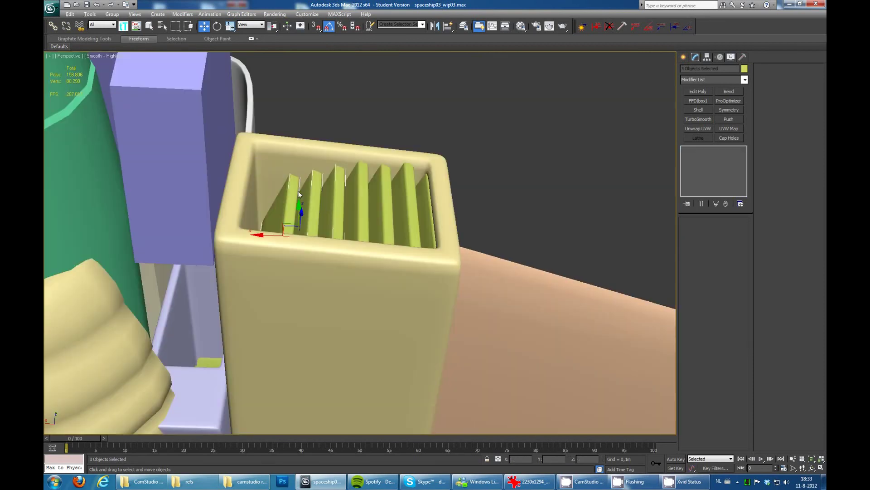
- Inspect individual vent slats, then clear the selection for a three-quarter view
{"action": "left_click", "coordinate": [289, 198], "text": "ctrl"}
{"action": "mouse_move", "coordinate": [288, 198]}
{"action": "middle_mouse_down", "text": "alt"}
{"action": "mouse_move", "coordinate": [288, 244]}
{"action": "mouse_move", "coordinate": [398, 200]}
{"action": "mouse_move", "coordinate": [341, 292]}
{"action": "middle_mouse_up", "text": "alt"}
{"action": "left_click", "coordinate": [357, 304]}
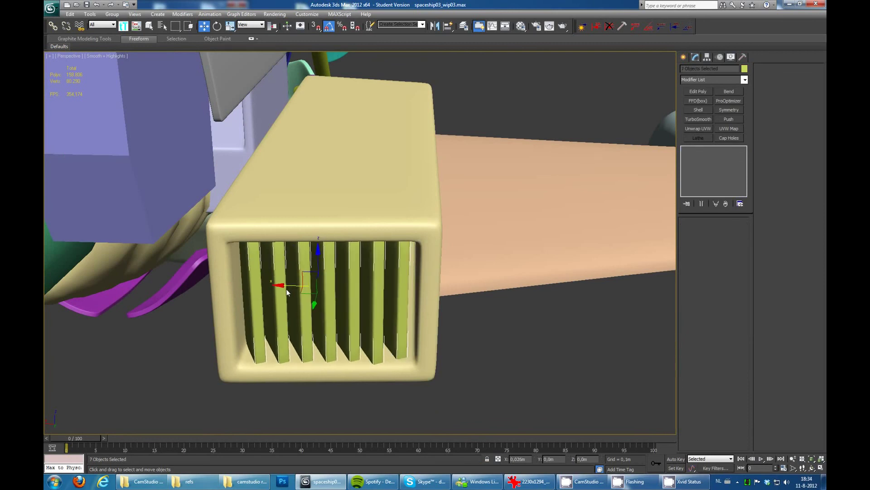
{"action": "scroll", "coordinate": [353, 303], "scroll_direction": "down", "scroll_amount": 6}
{"action": "left_click", "coordinate": [469, 233]}
{"action": "middle_click_drag", "start_coordinate": [469, 231], "coordinate": [510, 203], "text": "alt"}
{"action": "scroll", "coordinate": [510, 204], "scroll_direction": "up", "scroll_amount": 3}
{"action": "scroll", "coordinate": [493, 194], "scroll_direction": "up", "scroll_amount": 1}
- Select the teal canopy and the green Line002 pipe, then check the pipe's path
{"action": "left_click", "coordinate": [333, 79]}
{"action": "key", "text": "r"}
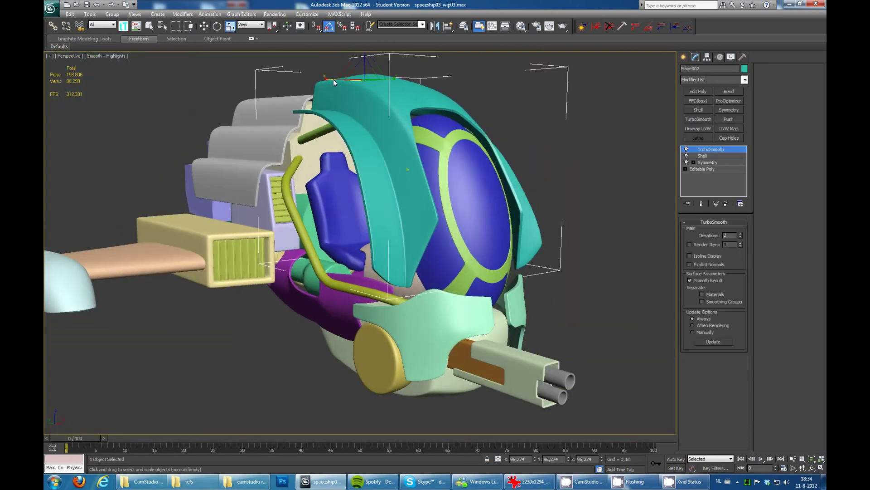
{"action": "left_click", "coordinate": [536, 149]}
{"action": "mouse_move", "coordinate": [401, 93]}
{"action": "middle_mouse_down", "text": "alt"}
{"action": "mouse_move", "coordinate": [535, 149]}
{"action": "mouse_move", "coordinate": [485, 155]}
{"action": "mouse_move", "coordinate": [412, 188]}
{"action": "mouse_move", "coordinate": [317, 136]}
{"action": "mouse_move", "coordinate": [338, 154]}
{"action": "middle_mouse_up", "text": "alt"}
{"action": "left_click", "coordinate": [413, 189]}
{"action": "scroll", "coordinate": [286, 118], "scroll_direction": "up", "scroll_amount": 5}
{"action": "left_click", "coordinate": [287, 118]}
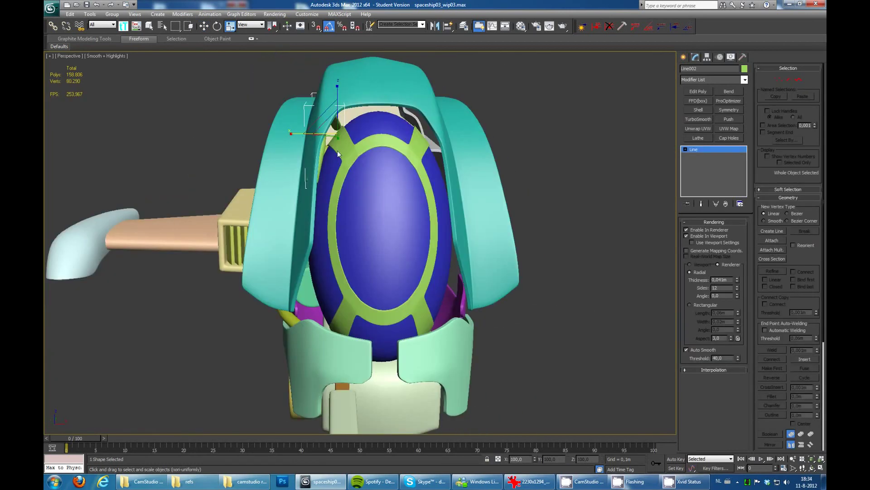
{"action": "left_click", "coordinate": [338, 186]}
{"action": "mouse_move", "coordinate": [338, 186]}
{"action": "middle_mouse_down", "text": "alt"}
{"action": "mouse_move", "coordinate": [559, 116]}
{"action": "mouse_move", "coordinate": [480, 171]}
{"action": "mouse_move", "coordinate": [368, 173]}
{"action": "mouse_move", "coordinate": [445, 204]}
{"action": "mouse_move", "coordinate": [471, 238]}
{"action": "mouse_move", "coordinate": [408, 272]}
{"action": "mouse_move", "coordinate": [453, 227]}
{"action": "middle_mouse_up", "text": "alt"}
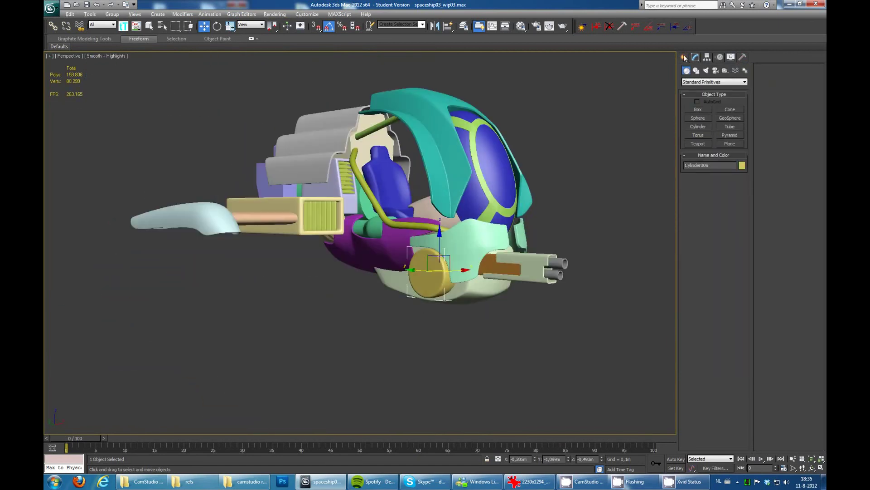
- Create a cylinder with radius 0.115 and 16 sides, rotated toward the pipe end
{"action": "left_click", "coordinate": [698, 126]}
{"action": "left_click_drag", "start_coordinate": [380, 328], "coordinate": [381, 330]}
{"action": "key", "text": "w"}
{"action": "key", "text": "z"}
{"action": "key", "text": "e"}
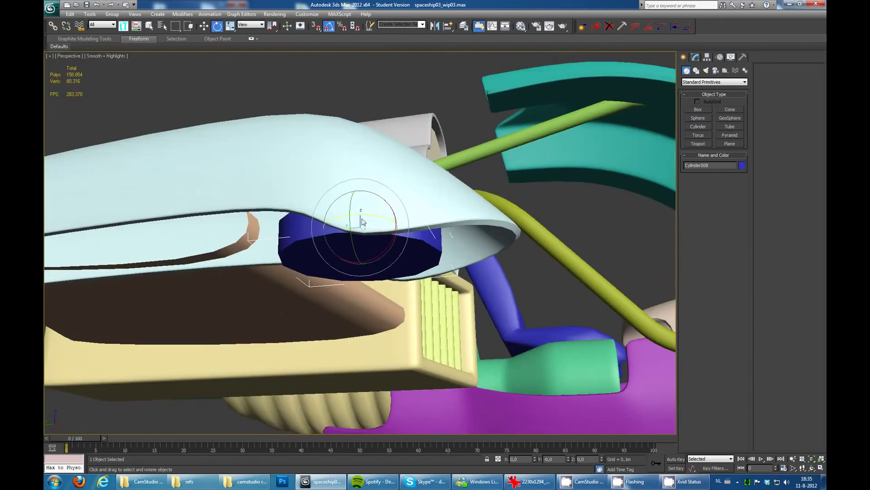
{"action": "mouse_move", "coordinate": [375, 206]}
{"action": "middle_mouse_down", "text": "alt"}
{"action": "mouse_move", "coordinate": [546, 151]}
{"action": "mouse_move", "coordinate": [651, 268]}
{"action": "middle_mouse_up", "text": "alt"}
{"action": "left_click_drag", "start_coordinate": [744, 267], "coordinate": [743, 246]}
{"action": "left_click_drag", "start_coordinate": [392, 243], "coordinate": [383, 243]}
{"action": "middle_click_drag", "start_coordinate": [383, 243], "coordinate": [459, 285], "text": "alt"}
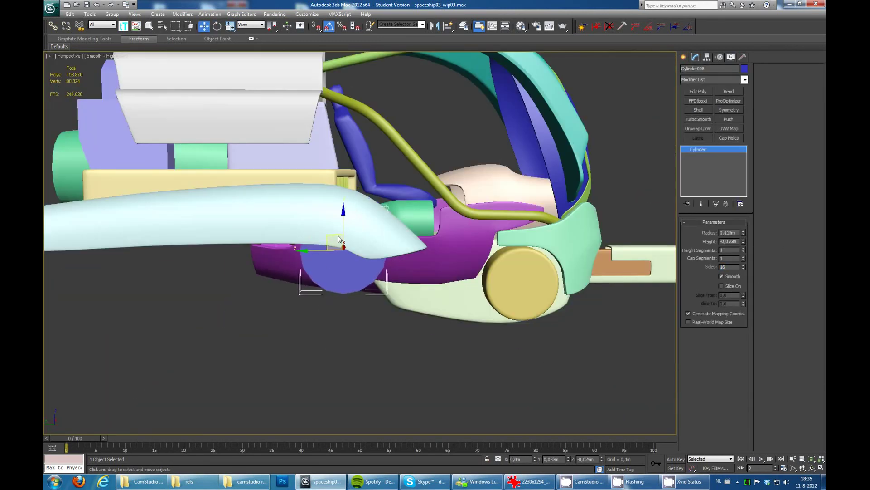
- Fit the cylinder into the pipe opening and convert it to an editable mesh
{"action": "key", "text": "z"}
{"action": "middle_click_drag", "start_coordinate": [339, 239], "coordinate": [341, 244], "text": "alt"}
{"action": "key", "text": "r"}
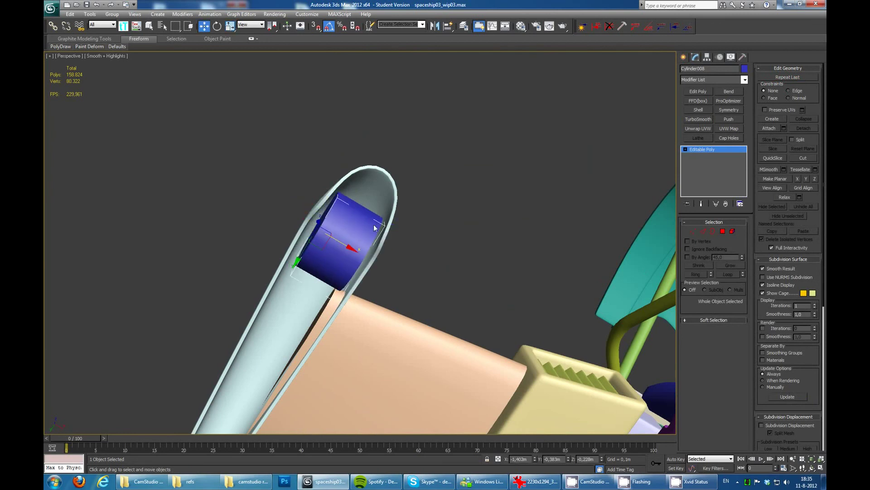
{"action": "mouse_move", "coordinate": [305, 213]}
{"action": "middle_mouse_down", "text": "alt"}
{"action": "mouse_move", "coordinate": [377, 229]}
{"action": "mouse_move", "coordinate": [384, 255]}
{"action": "mouse_move", "coordinate": [310, 208]}
{"action": "mouse_move", "coordinate": [518, 156]}
{"action": "mouse_move", "coordinate": [356, 228]}
{"action": "middle_mouse_up", "text": "alt"}
{"action": "key", "text": "F4"}
{"action": "left_click", "coordinate": [310, 209]}
{"action": "left_click", "coordinate": [518, 156]}
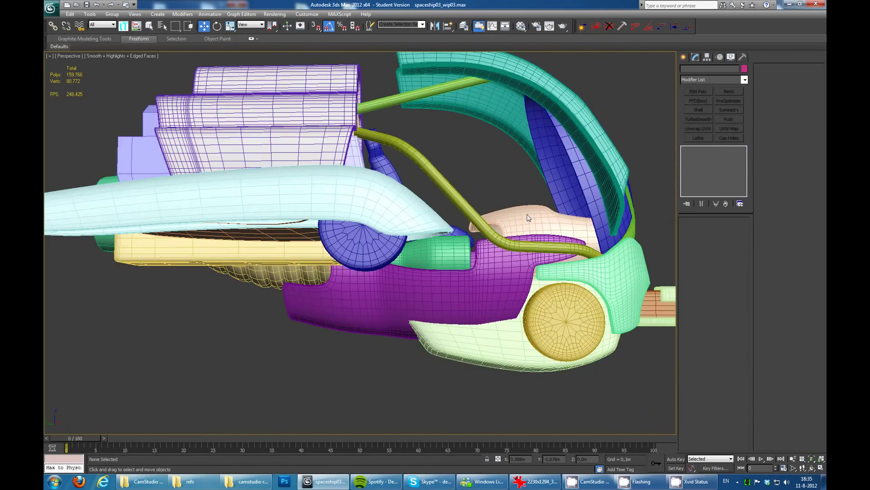
{"action": "left_click", "coordinate": [356, 228]}
- Select the purple engine housing and view it near the vent box and pipe
{"action": "mouse_move", "coordinate": [190, 140]}
{"action": "middle_mouse_down", "text": "alt"}
{"action": "mouse_move", "coordinate": [469, 241]}
{"action": "mouse_move", "coordinate": [474, 191]}
{"action": "mouse_move", "coordinate": [338, 215]}
{"action": "middle_mouse_up", "text": "alt"}
{"action": "key", "text": "F4"}
{"action": "scroll", "coordinate": [338, 216], "scroll_direction": "up", "scroll_amount": 3}
{"action": "left_click", "coordinate": [339, 215]}
{"action": "key", "text": "F4"}
{"action": "mouse_move", "coordinate": [453, 182]}
{"action": "middle_mouse_down", "text": "alt"}
{"action": "mouse_move", "coordinate": [500, 159]}
{"action": "mouse_move", "coordinate": [523, 206]}
{"action": "mouse_move", "coordinate": [474, 188]}
{"action": "mouse_move", "coordinate": [575, 197]}
{"action": "mouse_move", "coordinate": [501, 209]}
{"action": "middle_mouse_up", "text": "alt"}
- Select the front polygons of the purple engine housing Box010 for insetting
{"action": "scroll", "coordinate": [502, 210], "scroll_direction": "up", "scroll_amount": 5}
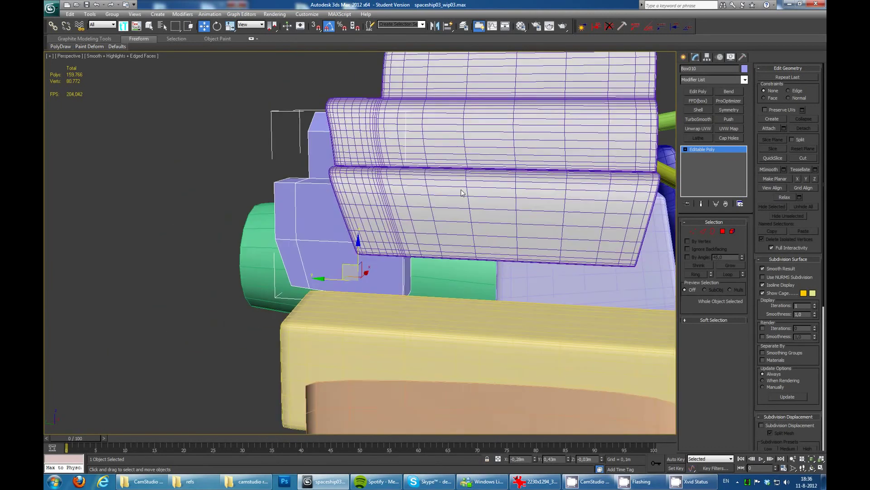
{"action": "scroll", "coordinate": [501, 205], "scroll_direction": "down", "scroll_amount": 5}
{"action": "key", "text": "4"}
{"action": "left_click", "coordinate": [330, 230]}
{"action": "scroll", "coordinate": [422, 267], "scroll_direction": "up", "scroll_amount": 5}
{"action": "scroll", "coordinate": [422, 266], "scroll_direction": "down", "scroll_amount": 5}
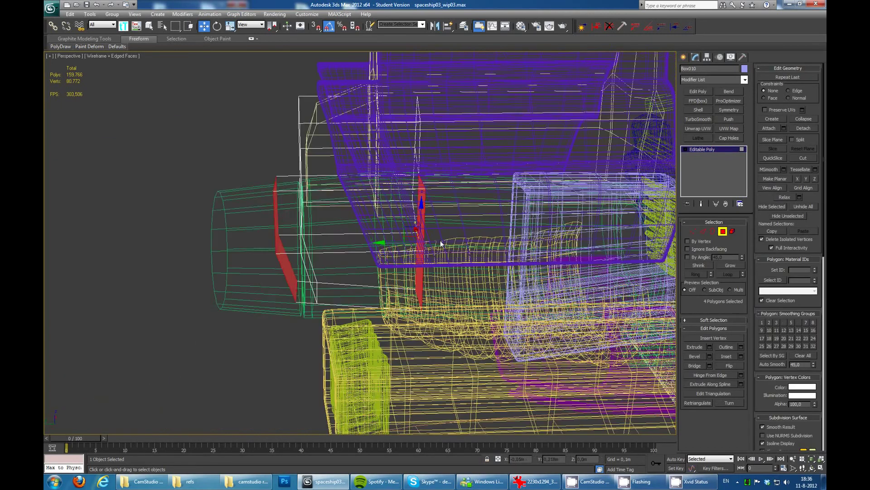
{"action": "right_click", "coordinate": [350, 217]}
{"action": "left_click", "coordinate": [339, 224]}
{"action": "right_click", "coordinate": [350, 217]}
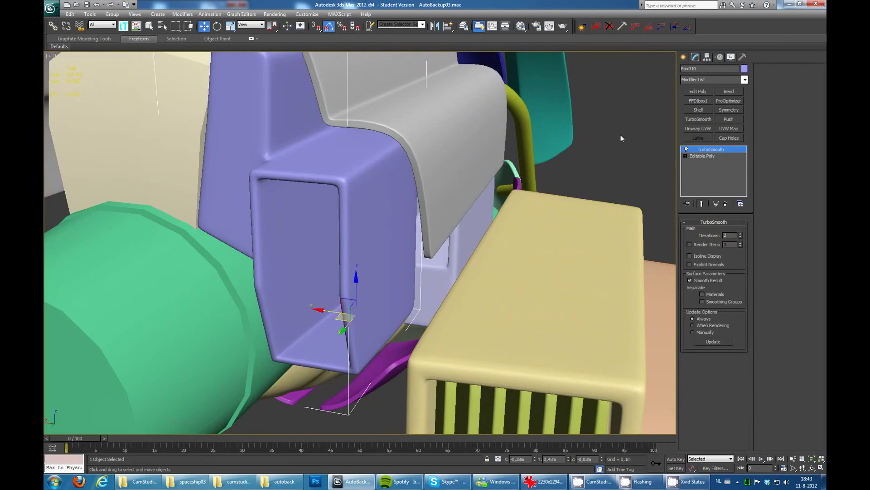
- Shift-clone slat Box040 upward along Z into a stack of louvres
{"action": "left_click", "coordinate": [702, 156]}
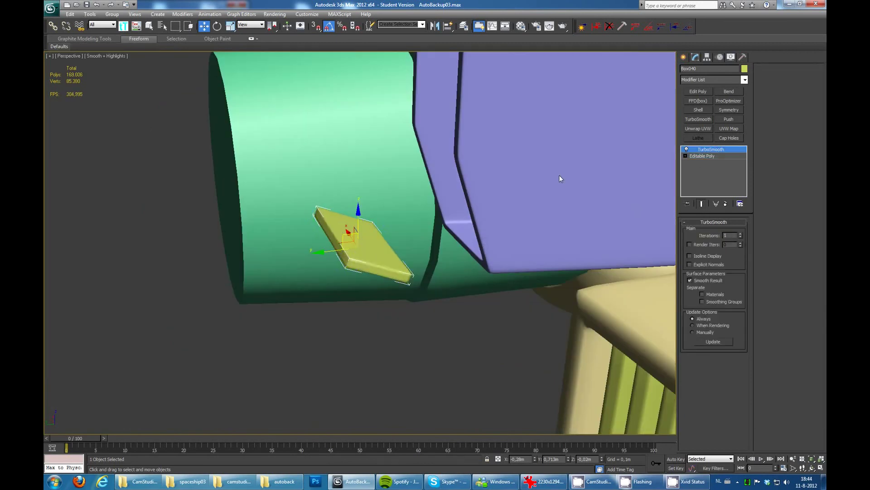
{"action": "middle_click_drag", "start_coordinate": [560, 175], "coordinate": [377, 237], "text": "alt"}
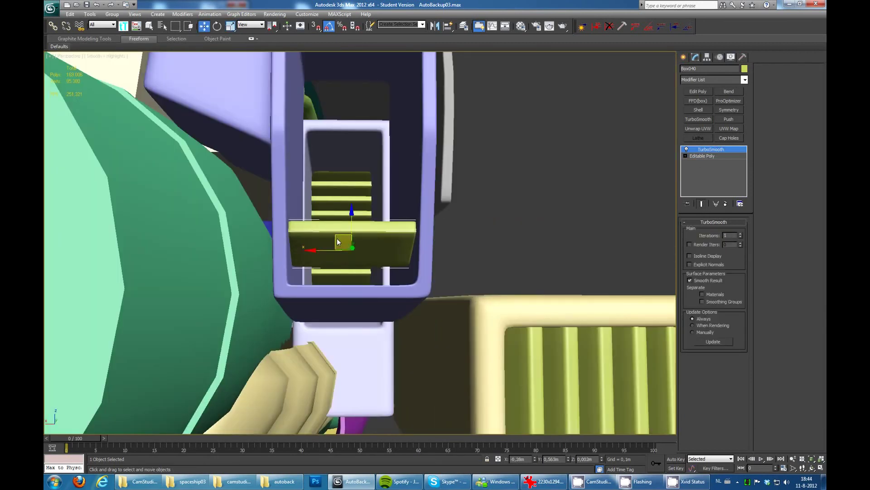
{"action": "mouse_move", "coordinate": [338, 270]}
{"action": "middle_mouse_down", "text": "alt"}
{"action": "mouse_move", "coordinate": [331, 224]}
{"action": "mouse_move", "coordinate": [330, 269]}
{"action": "middle_mouse_up", "text": "alt"}
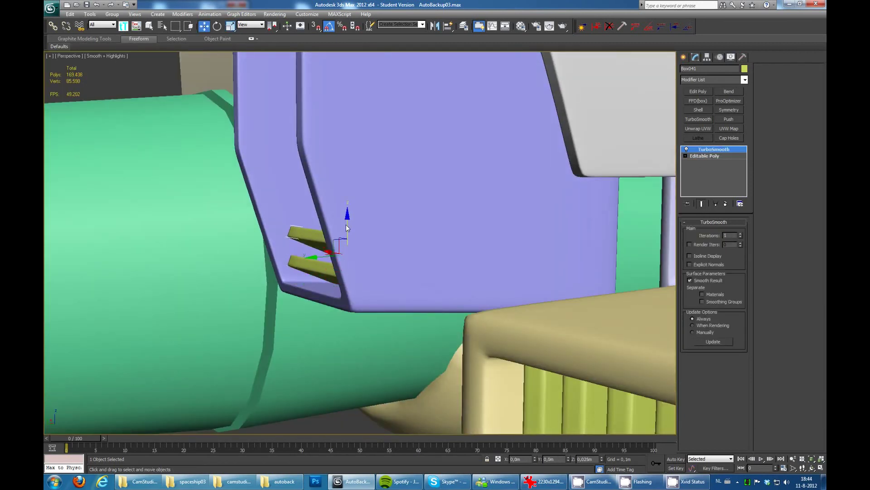
{"action": "left_click_drag", "start_coordinate": [346, 224], "coordinate": [348, 221], "text": "shift"}
{"action": "key", "text": "Return"}
- Inspect the finished louvred vent from several angles
{"action": "mouse_move", "coordinate": [422, 253]}
{"action": "middle_mouse_down", "text": "alt"}
{"action": "mouse_move", "coordinate": [409, 238]}
{"action": "mouse_move", "coordinate": [414, 147]}
{"action": "mouse_move", "coordinate": [325, 217]}
{"action": "middle_mouse_up", "text": "alt"}
{"action": "middle_click_drag", "start_coordinate": [413, 157], "coordinate": [339, 216], "text": "alt"}
{"action": "left_click", "coordinate": [339, 216]}
{"action": "scroll", "coordinate": [411, 202], "scroll_direction": "up", "scroll_amount": 5}
{"action": "scroll", "coordinate": [412, 205], "scroll_direction": "down", "scroll_amount": 2}
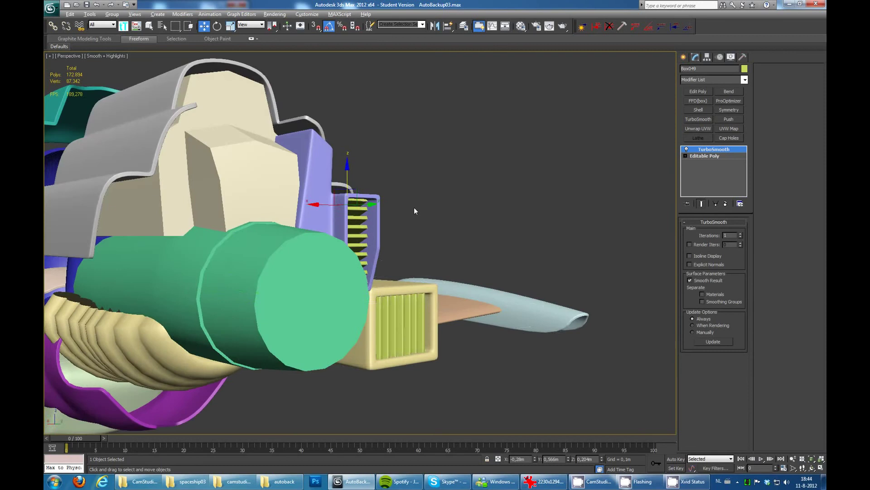
{"action": "left_click", "coordinate": [414, 207]}
{"action": "mouse_move", "coordinate": [414, 207]}
{"action": "middle_mouse_down", "text": "alt"}
{"action": "mouse_move", "coordinate": [460, 173]}
{"action": "mouse_move", "coordinate": [347, 267]}
{"action": "middle_mouse_up", "text": "alt"}
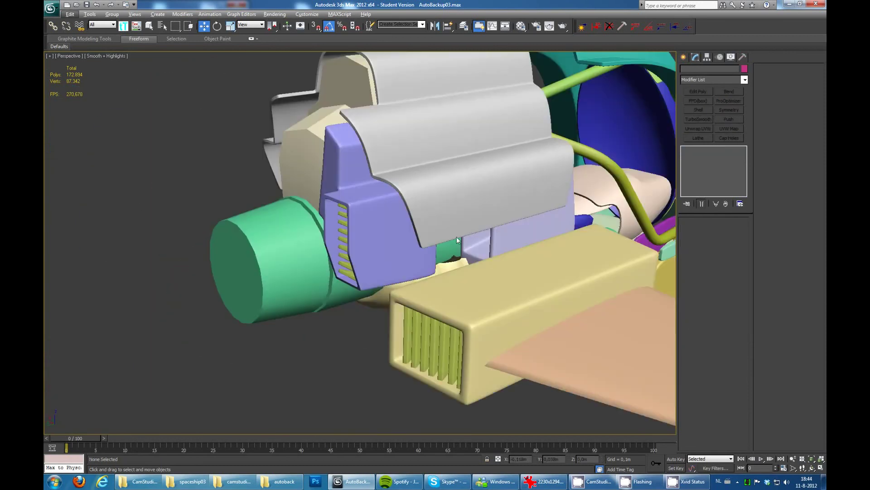
- Delete the green engine cylinder's front cap polygon to open it
{"action": "left_click", "coordinate": [255, 235]}
{"action": "key", "text": "F4"}
{"action": "middle_click_drag", "start_coordinate": [254, 236], "coordinate": [399, 215], "text": "alt"}
{"action": "scroll", "coordinate": [369, 223], "scroll_direction": "up", "scroll_amount": 2}
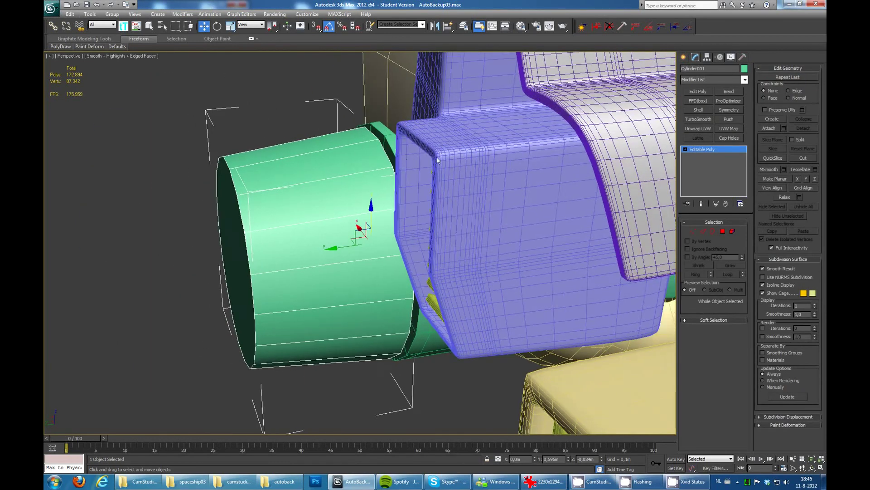
{"action": "middle_click_drag", "start_coordinate": [437, 160], "coordinate": [512, 164], "text": "alt"}
{"action": "left_click", "coordinate": [723, 231]}
{"action": "left_click", "coordinate": [245, 263]}
{"action": "mouse_move", "coordinate": [368, 238]}
{"action": "middle_mouse_down", "text": "alt"}
{"action": "mouse_move", "coordinate": [540, 213]}
{"action": "mouse_move", "coordinate": [408, 218]}
{"action": "middle_mouse_up", "text": "alt"}
{"action": "key", "text": "Delete"}
- Bevel the cylinder's ring of outer side faces By Polygon into strips
{"action": "left_click", "coordinate": [698, 119]}
{"action": "left_click", "coordinate": [700, 157]}
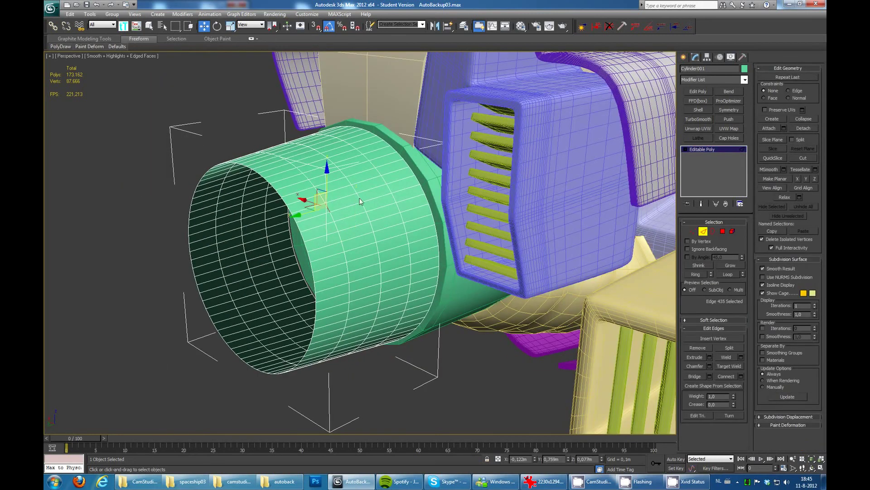
{"action": "middle_click_drag", "start_coordinate": [465, 271], "coordinate": [398, 210], "text": "alt"}
{"action": "key", "text": "4"}
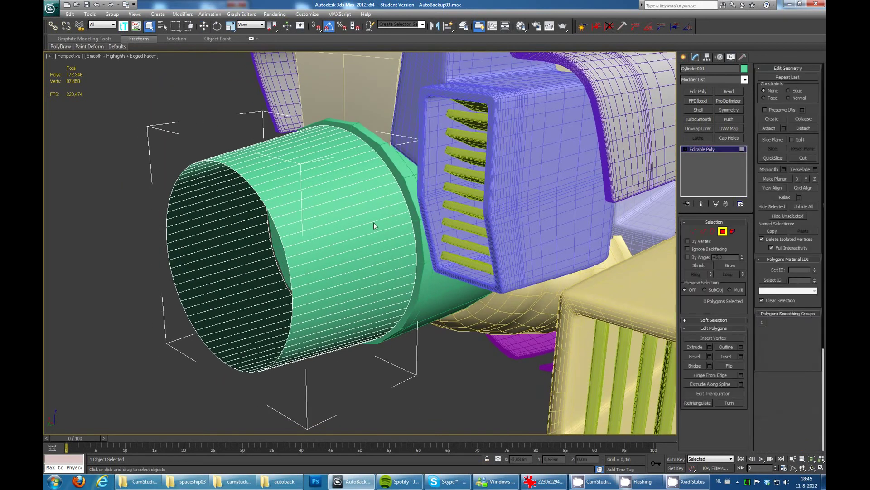
{"action": "left_click", "coordinate": [374, 222]}
{"action": "right_click", "coordinate": [290, 180]}
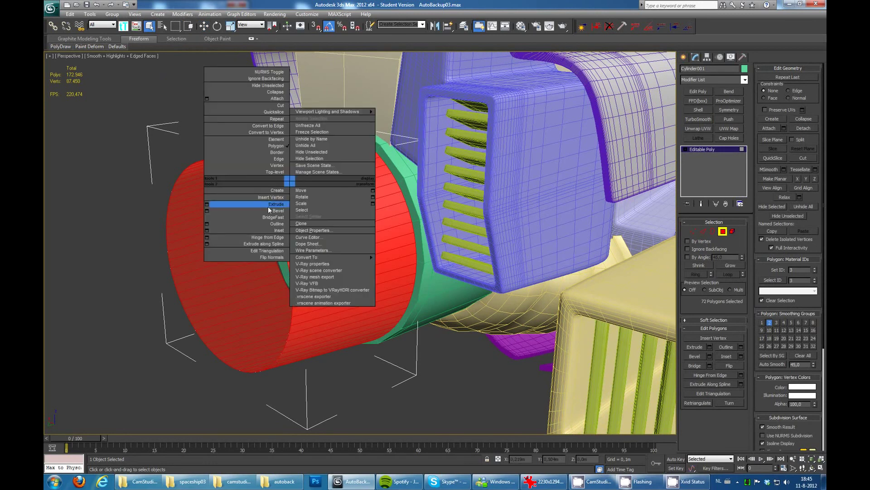
{"action": "left_click", "coordinate": [236, 204]}
{"action": "left_click", "coordinate": [396, 270]}
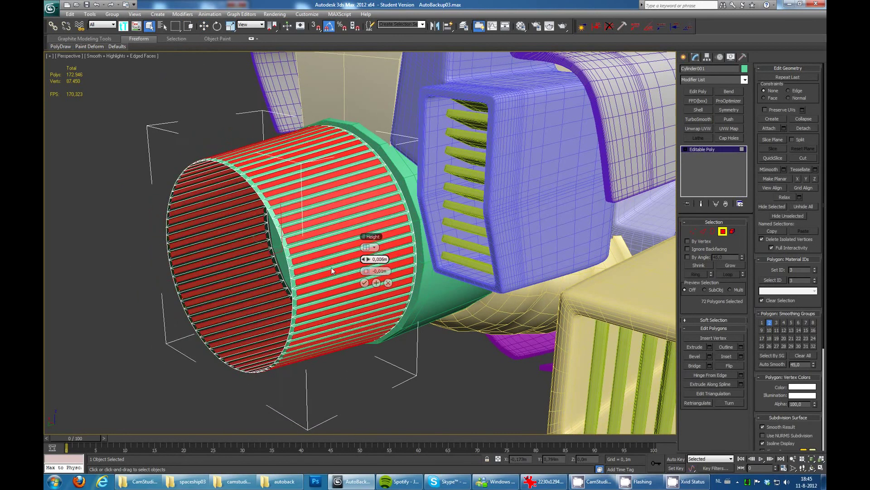
{"action": "left_click", "coordinate": [364, 283]}
{"action": "scroll", "coordinate": [448, 181], "scroll_direction": "up", "scroll_amount": 6}
- Undo that bevel and re-apply a new side-face bevel
{"action": "key", "text": "ctrl+z"}
{"action": "right_click", "coordinate": [420, 177]}
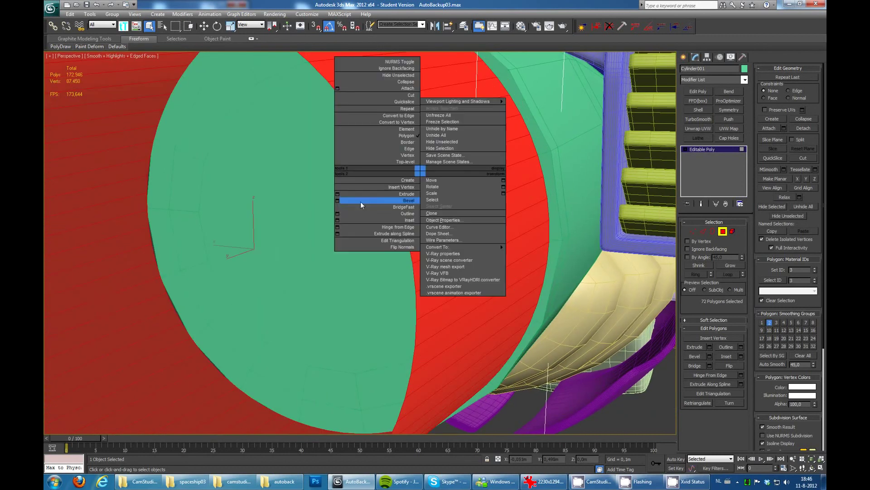
{"action": "left_click", "coordinate": [362, 202]}
{"action": "right_click", "coordinate": [450, 202]}
{"action": "left_click", "coordinate": [368, 232]}
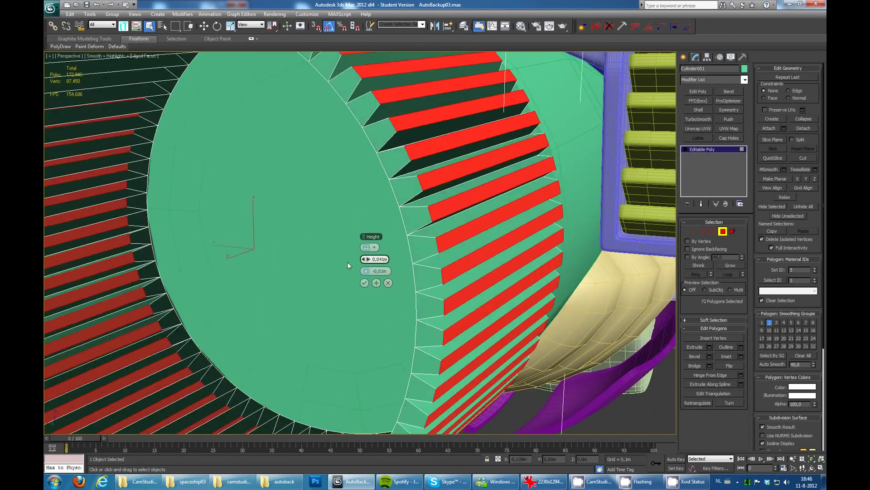
{"action": "left_click", "coordinate": [364, 283]}
{"action": "scroll", "coordinate": [290, 352], "scroll_direction": "down", "scroll_amount": 6}
- Shift-scale the open border into an inner rim and Shift-move it deep inside
{"action": "mouse_move", "coordinate": [289, 356]}
{"action": "middle_mouse_down", "text": "alt"}
{"action": "mouse_move", "coordinate": [325, 296]}
{"action": "mouse_move", "coordinate": [340, 220]}
{"action": "middle_mouse_up", "text": "alt"}
{"action": "key", "text": "3"}
{"action": "key", "text": "r"}
{"action": "middle_click_drag", "start_coordinate": [311, 249], "coordinate": [306, 242], "text": "alt"}
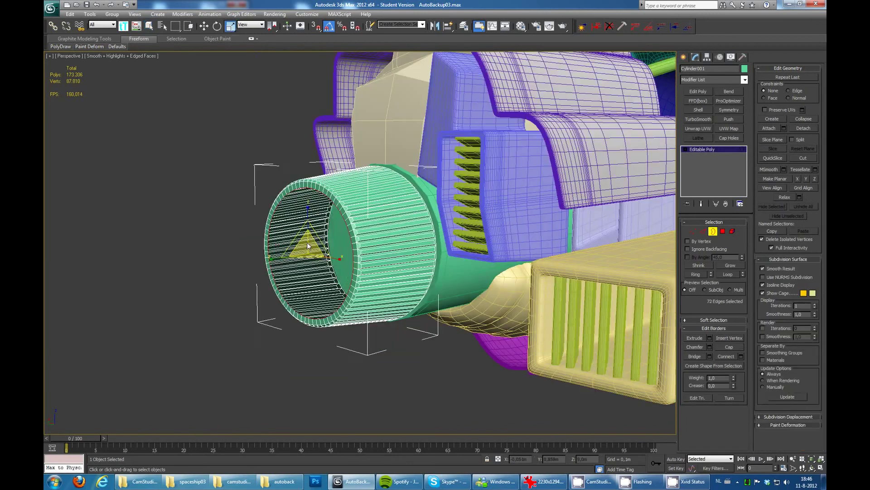
{"action": "left_click_drag", "start_coordinate": [306, 242], "coordinate": [304, 257], "text": "shift"}
{"action": "key", "text": "w"}
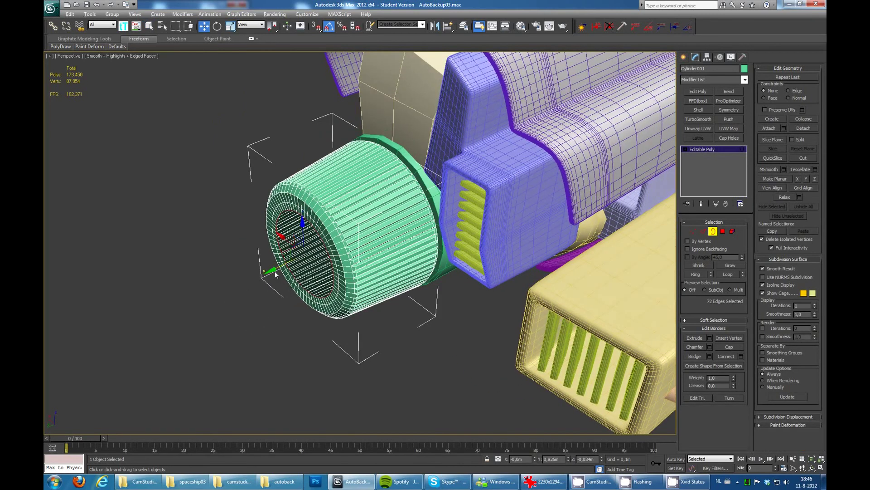
{"action": "middle_click_drag", "start_coordinate": [312, 251], "coordinate": [299, 247], "text": "alt"}
{"action": "left_click_drag", "start_coordinate": [300, 247], "coordinate": [296, 250], "text": "shift"}
{"action": "middle_click_drag", "start_coordinate": [296, 250], "coordinate": [290, 234], "text": "alt"}
{"action": "left_click_drag", "start_coordinate": [290, 234], "coordinate": [288, 236], "text": "shift"}
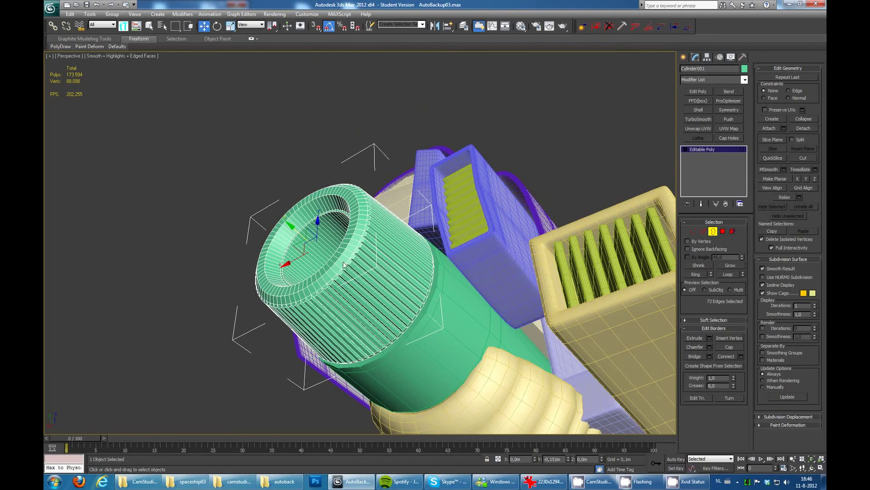
{"action": "mouse_move", "coordinate": [288, 236]}
{"action": "middle_mouse_down", "text": "alt"}
{"action": "mouse_move", "coordinate": [358, 271]}
{"action": "mouse_move", "coordinate": [353, 258]}
{"action": "mouse_move", "coordinate": [341, 259]}
{"action": "mouse_move", "coordinate": [445, 220]}
{"action": "mouse_move", "coordinate": [250, 207]}
{"action": "middle_mouse_up", "text": "alt"}
- Exit border editing and select the ribbed cylinder's polygons
{"action": "key", "text": "F4"}
{"action": "left_click", "coordinate": [713, 231]}
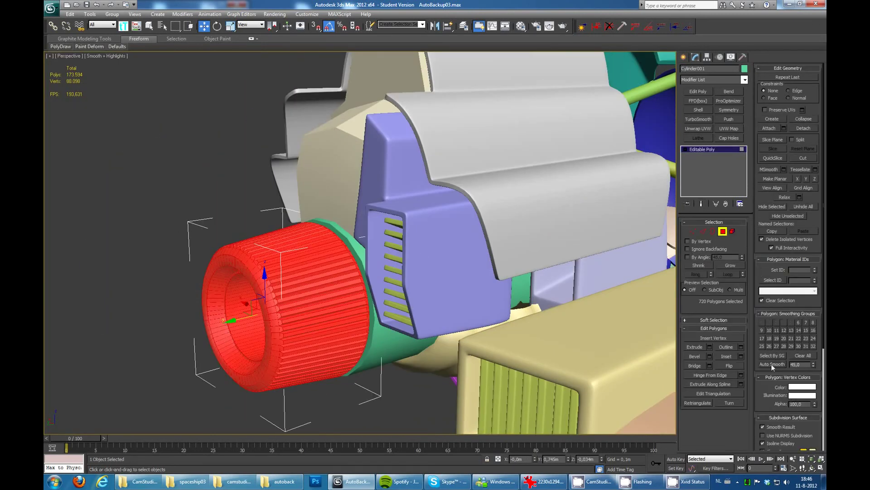
{"action": "left_click", "coordinate": [703, 231]}
{"action": "scroll", "coordinate": [317, 236], "scroll_direction": "up", "scroll_amount": 3}
{"action": "scroll", "coordinate": [336, 226], "scroll_direction": "up", "scroll_amount": 3}
{"action": "key", "text": "F4"}
{"action": "scroll", "coordinate": [351, 217], "scroll_direction": "up", "scroll_amount": 2}
- Select the front rim's edge loop and Connect it with two new edge rings
{"action": "middle_click_drag", "start_coordinate": [351, 217], "coordinate": [358, 217], "text": "alt"}
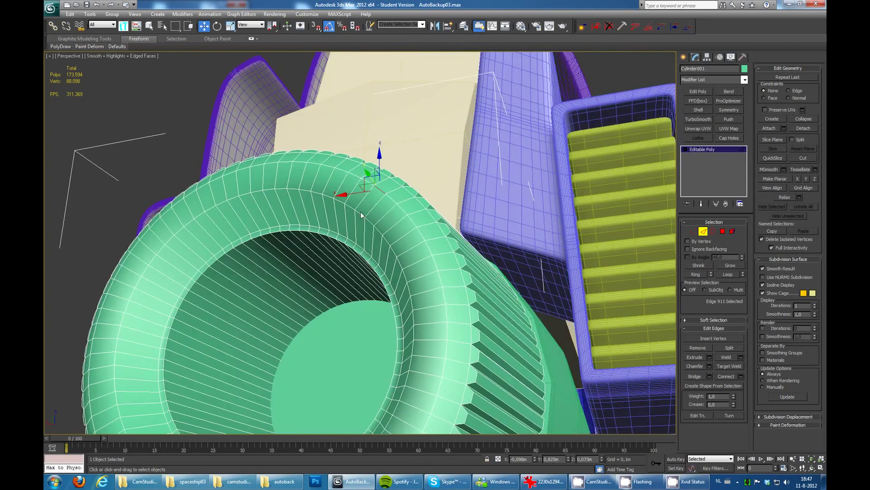
{"action": "double_click", "coordinate": [359, 217]}
{"action": "right_click", "coordinate": [358, 216]}
{"action": "left_click", "coordinate": [272, 240]}
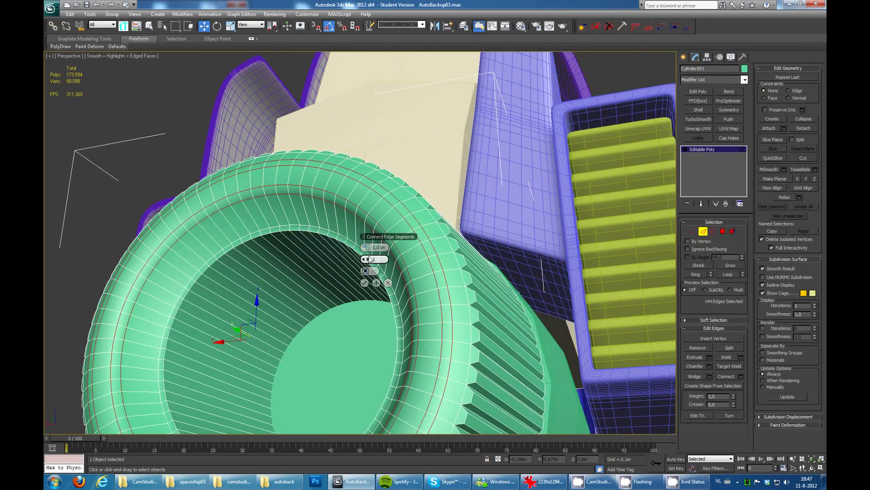
{"action": "left_click", "coordinate": [369, 259]}
{"action": "left_click", "coordinate": [364, 282]}
{"action": "middle_click_drag", "start_coordinate": [364, 282], "coordinate": [325, 189], "text": "alt"}
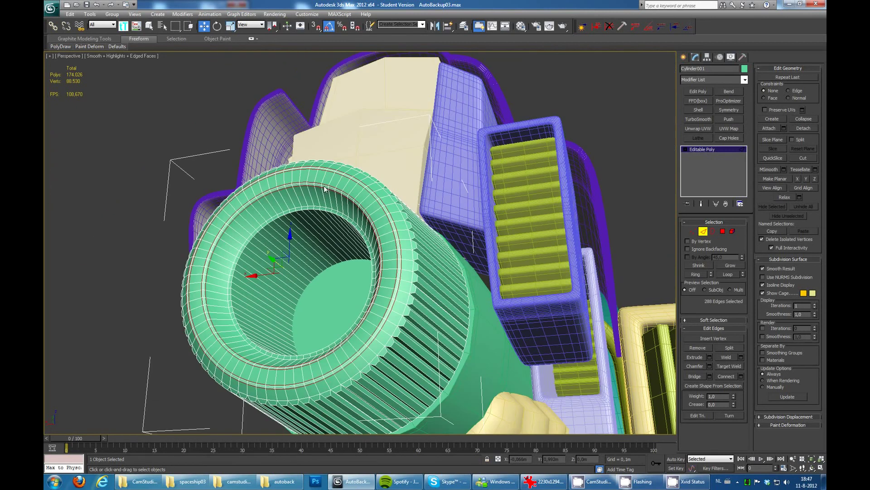
- Return to Polygon mode and begin selecting the cylinder's knurled outer faces
{"action": "key", "text": "4"}
{"action": "left_click", "coordinate": [771, 363]}
{"action": "key", "text": "4"}
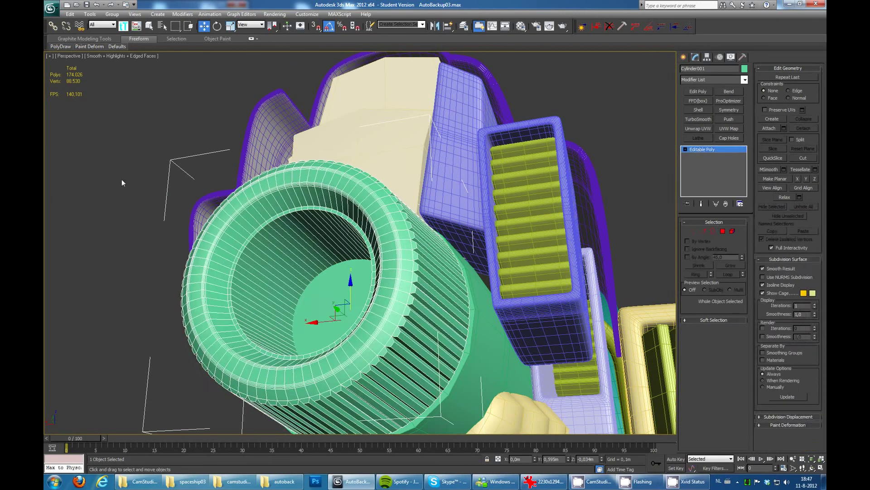
{"action": "key", "text": "F4"}
{"action": "middle_click_drag", "start_coordinate": [454, 204], "coordinate": [408, 225], "text": "alt"}
{"action": "scroll", "coordinate": [355, 263], "scroll_direction": "up", "scroll_amount": 5}
{"action": "key", "text": "4"}
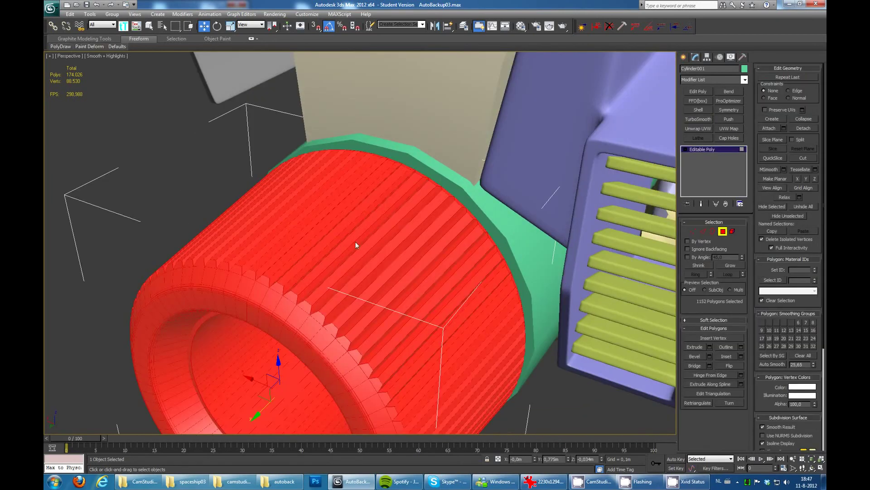
{"action": "middle_click_drag", "start_coordinate": [355, 241], "coordinate": [469, 196], "text": "alt"}
{"action": "key", "text": "F4"}
{"action": "left_click", "coordinate": [380, 240], "text": "shift"}
{"action": "mouse_move", "coordinate": [380, 240]}
{"action": "middle_mouse_down", "text": "alt"}
{"action": "mouse_move", "coordinate": [424, 206]}
{"action": "mouse_move", "coordinate": [416, 201]}
{"action": "middle_mouse_up", "text": "alt"}
- Box-select the 72 ridge polygons in the wireframe Left view
{"action": "key", "text": "l"}
{"action": "key", "text": "F3"}
{"action": "left_click_drag", "start_coordinate": [178, 82], "coordinate": [265, 429]}
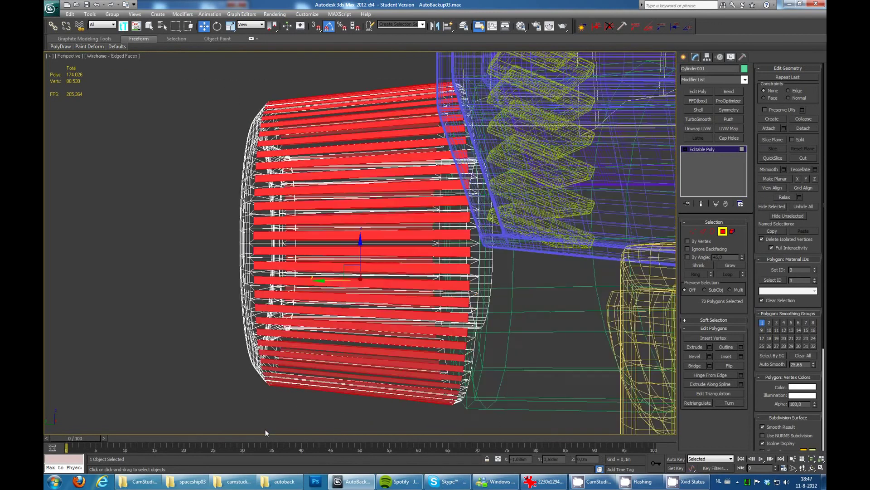
{"action": "key", "text": "p"}
{"action": "key", "text": "F3"}
{"action": "middle_click_drag", "start_coordinate": [266, 429], "coordinate": [497, 311], "text": "alt"}
{"action": "scroll", "coordinate": [489, 281], "scroll_direction": "up", "scroll_amount": 5}
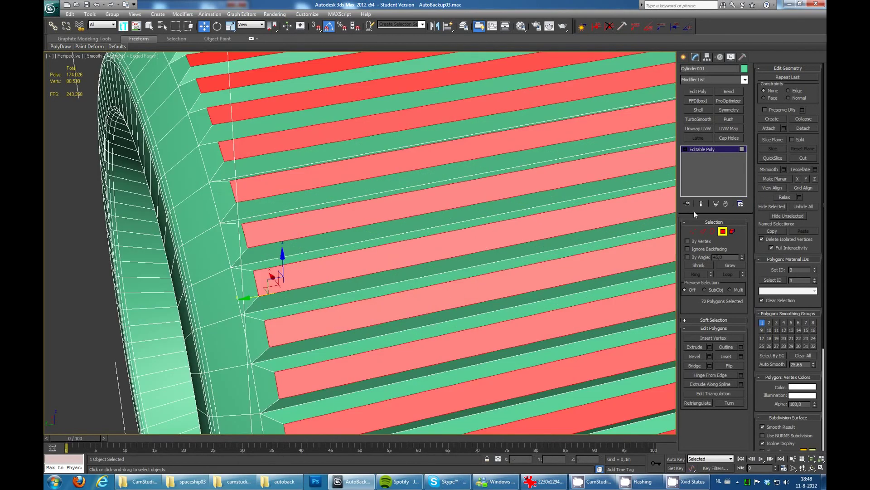
- Convert the ridge polygons to edges and Chamfer them
{"action": "left_click", "coordinate": [703, 231], "text": "ctrl"}
{"action": "right_click", "coordinate": [331, 242]}
{"action": "left_click", "coordinate": [368, 251]}
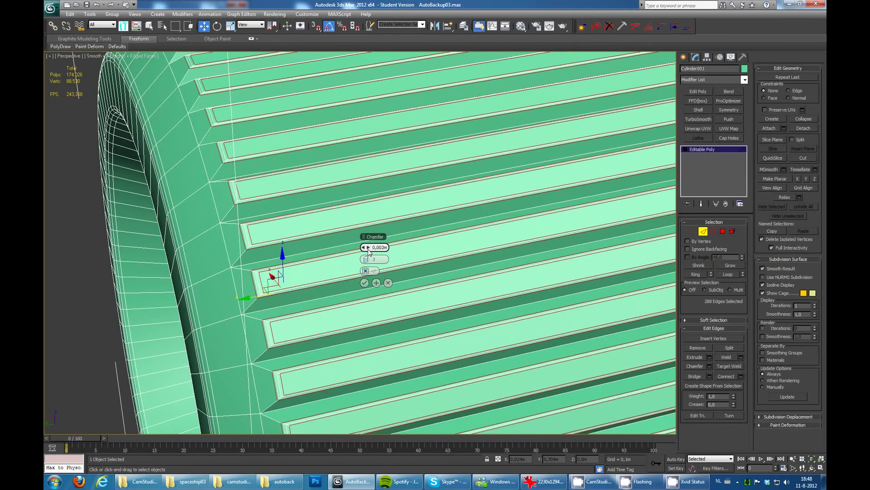
{"action": "left_click", "coordinate": [373, 284]}
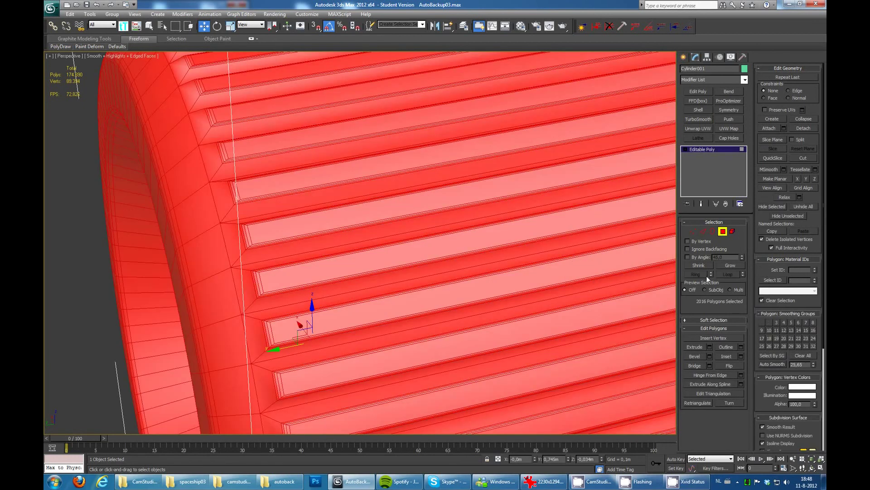
{"action": "left_click", "coordinate": [219, 287]}
{"action": "scroll", "coordinate": [451, 194], "scroll_direction": "up", "scroll_amount": 5}
- Select a 72-edge ring around the cylinder and Connect it with a new loop
{"action": "middle_click_drag", "start_coordinate": [450, 194], "coordinate": [477, 222], "text": "alt"}
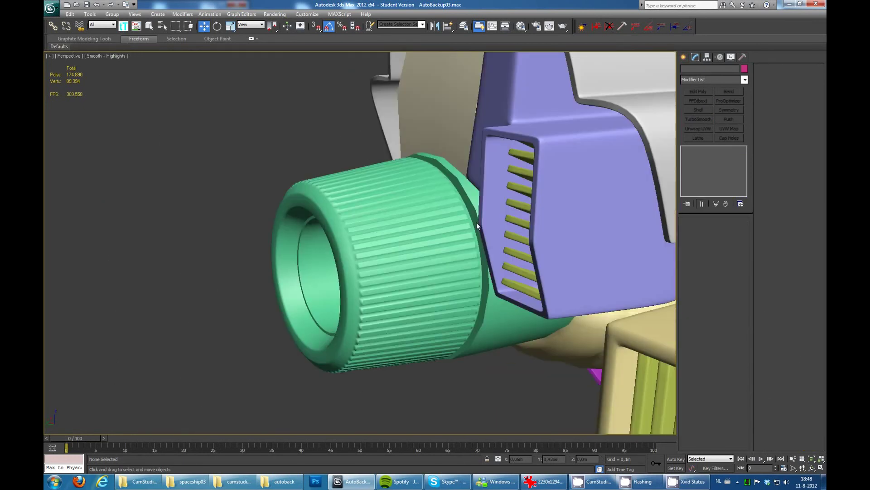
{"action": "left_click", "coordinate": [477, 222]}
{"action": "key", "text": "F4"}
{"action": "scroll", "coordinate": [404, 222], "scroll_direction": "up", "scroll_amount": 5}
{"action": "middle_click_drag", "start_coordinate": [400, 263], "coordinate": [342, 193], "text": "alt"}
{"action": "key", "text": "2"}
{"action": "left_click", "coordinate": [354, 184]}
{"action": "left_click", "coordinate": [347, 211], "text": "shift"}
{"action": "right_click", "coordinate": [347, 211]}
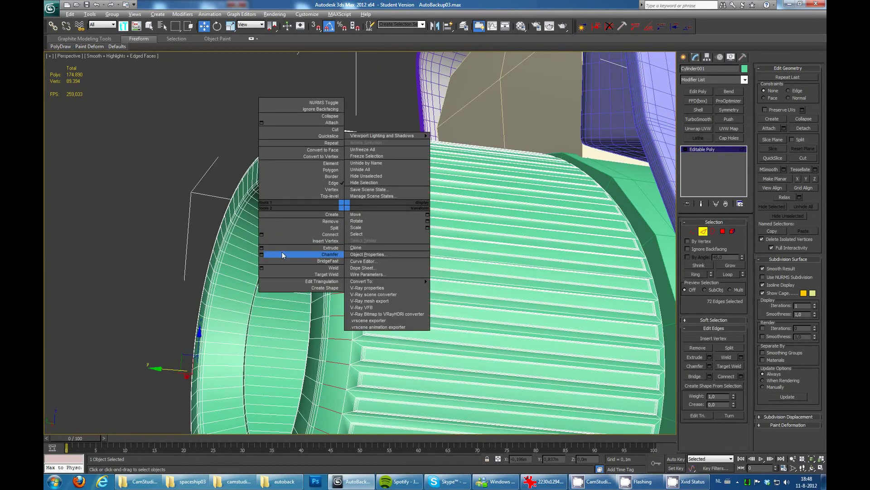
{"action": "left_click", "coordinate": [340, 254]}
{"action": "key", "text": "r"}
{"action": "middle_click_drag", "start_coordinate": [301, 263], "coordinate": [391, 253], "text": "alt"}
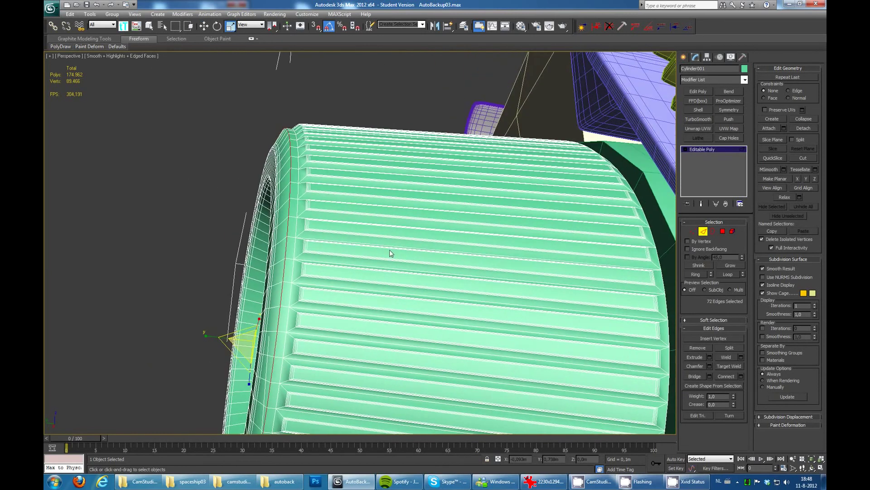
- Select the beige block Box009 at its base mesh level, orbiting to face it
{"action": "left_click", "coordinate": [723, 231], "text": "ctrl"}
{"action": "scroll", "coordinate": [399, 186], "scroll_direction": "down", "scroll_amount": 5}
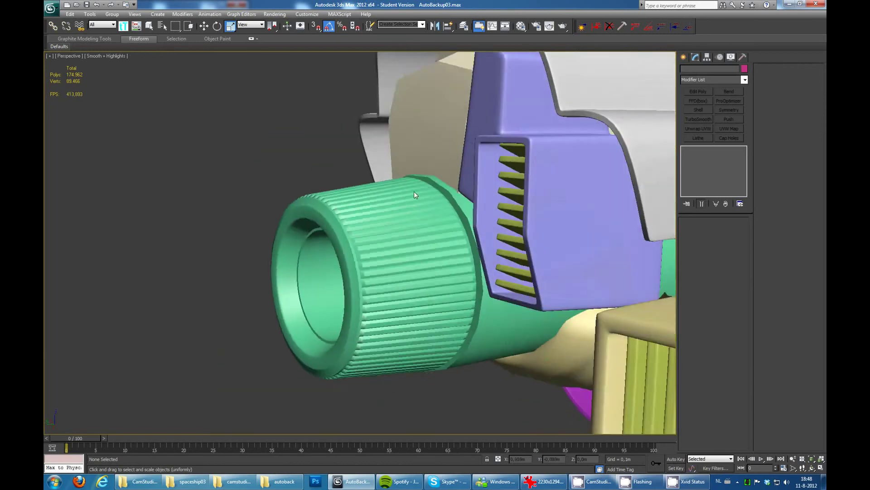
{"action": "scroll", "coordinate": [453, 192], "scroll_direction": "down", "scroll_amount": 4}
{"action": "middle_click_drag", "start_coordinate": [474, 196], "coordinate": [453, 186], "text": "alt"}
{"action": "left_click", "coordinate": [318, 191]}
{"action": "key", "text": "F4"}
{"action": "scroll", "coordinate": [440, 216], "scroll_direction": "up", "scroll_amount": 5}
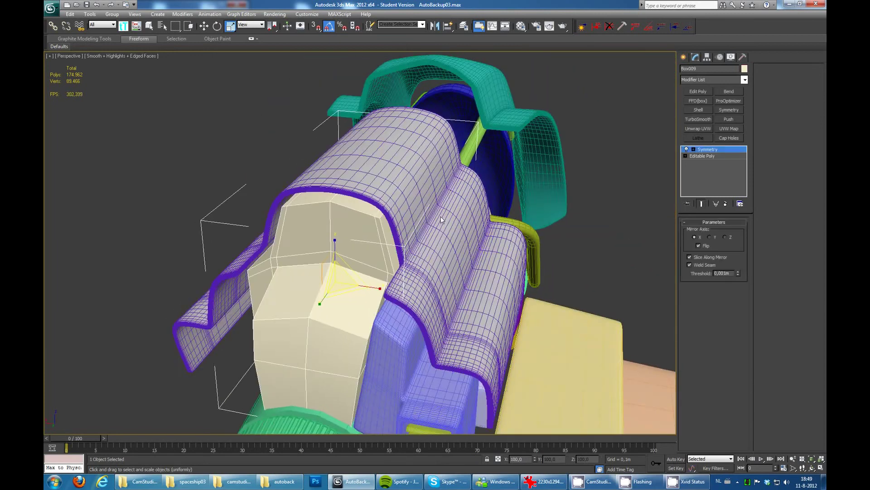
{"action": "scroll", "coordinate": [283, 277], "scroll_direction": "up", "scroll_amount": 3}
{"action": "left_click", "coordinate": [702, 155]}
{"action": "mouse_move", "coordinate": [453, 272]}
{"action": "middle_mouse_down", "text": "alt"}
{"action": "mouse_move", "coordinate": [467, 300]}
{"action": "mouse_move", "coordinate": [379, 172]}
{"action": "middle_mouse_up", "text": "alt"}
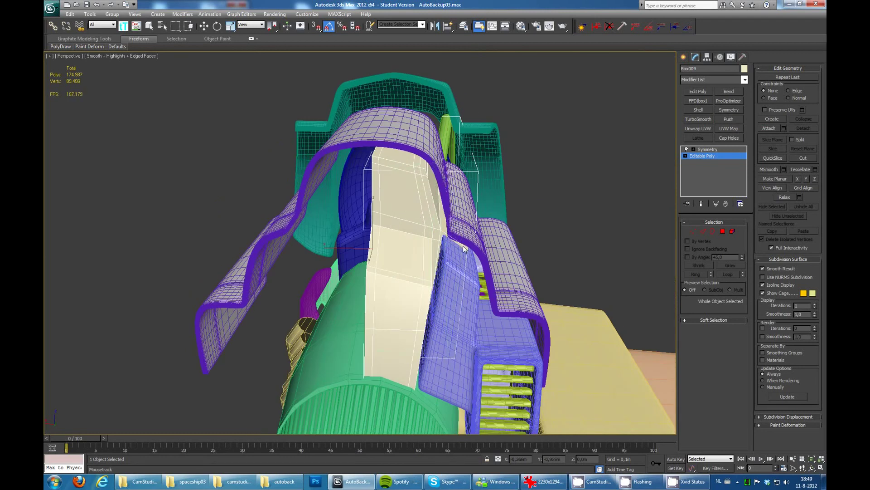
{"action": "mouse_move", "coordinate": [464, 248]}
{"action": "middle_mouse_down", "text": "alt"}
{"action": "mouse_move", "coordinate": [408, 190]}
{"action": "mouse_move", "coordinate": [458, 245]}
{"action": "mouse_move", "coordinate": [480, 213]}
{"action": "middle_mouse_up", "text": "alt"}
- Move the beige block's TurboSmooth above Symmetry so smoothing applies after the mirror
{"action": "left_click", "coordinate": [698, 118]}
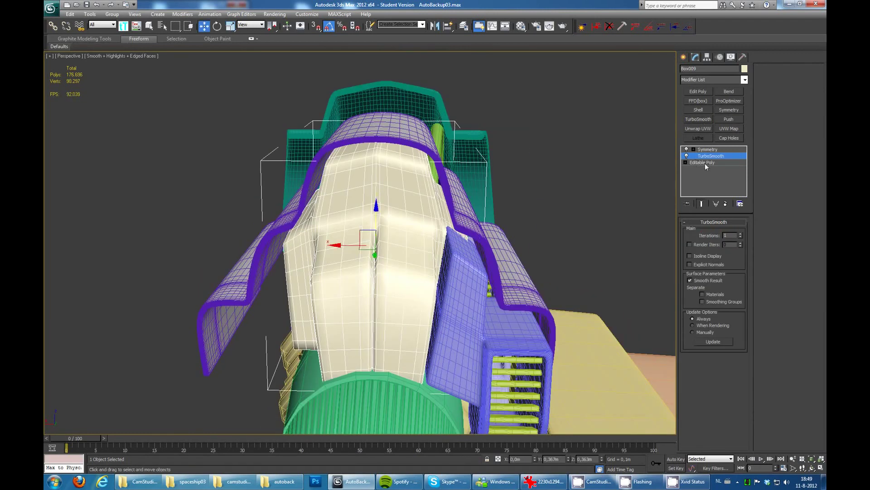
{"action": "left_click", "coordinate": [705, 163]}
{"action": "mouse_move", "coordinate": [453, 253]}
{"action": "middle_mouse_down", "text": "alt"}
{"action": "mouse_move", "coordinate": [426, 202]}
{"action": "mouse_move", "coordinate": [401, 192]}
{"action": "middle_mouse_up", "text": "alt"}
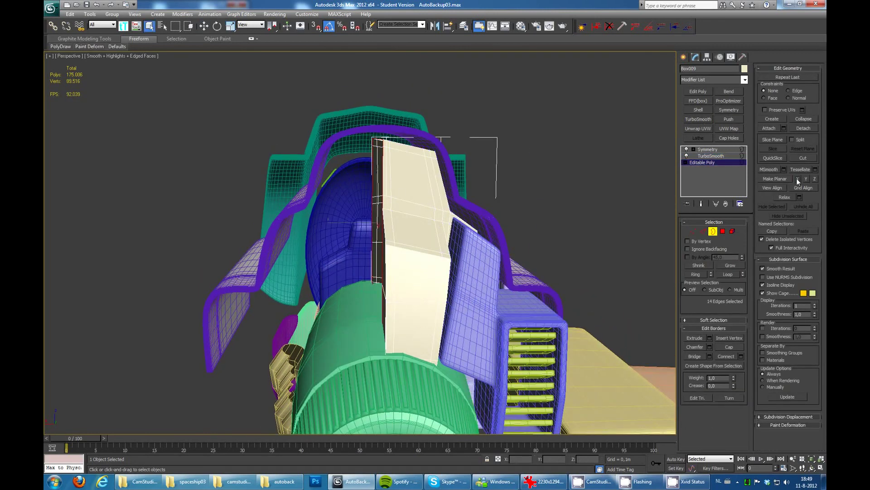
{"action": "left_click_drag", "start_coordinate": [710, 156], "coordinate": [711, 149]}
{"action": "mouse_move", "coordinate": [601, 155]}
{"action": "middle_mouse_down", "text": "alt"}
{"action": "mouse_move", "coordinate": [481, 201]}
{"action": "mouse_move", "coordinate": [453, 195]}
{"action": "middle_mouse_up", "text": "alt"}
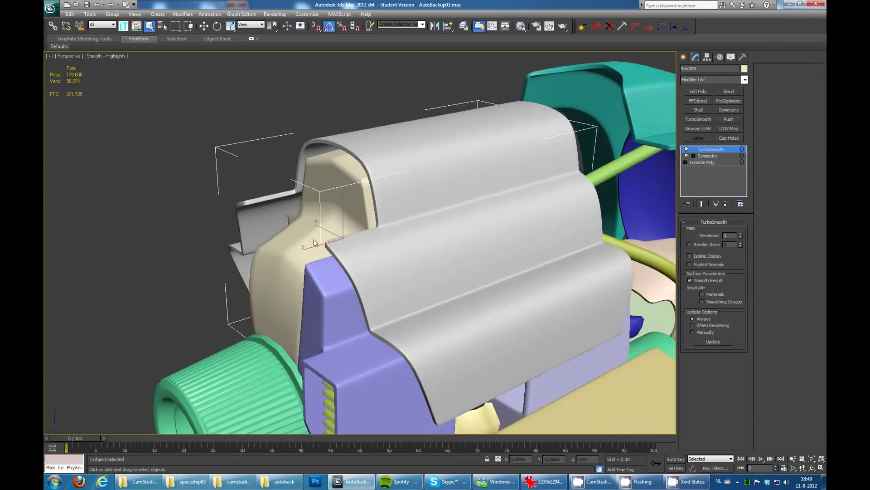
{"action": "left_click", "coordinate": [705, 162]}
{"action": "mouse_move", "coordinate": [566, 190]}
{"action": "middle_mouse_down", "text": "alt"}
{"action": "mouse_move", "coordinate": [481, 206]}
{"action": "mouse_move", "coordinate": [565, 235]}
{"action": "mouse_move", "coordinate": [480, 206]}
{"action": "middle_mouse_up", "text": "alt"}
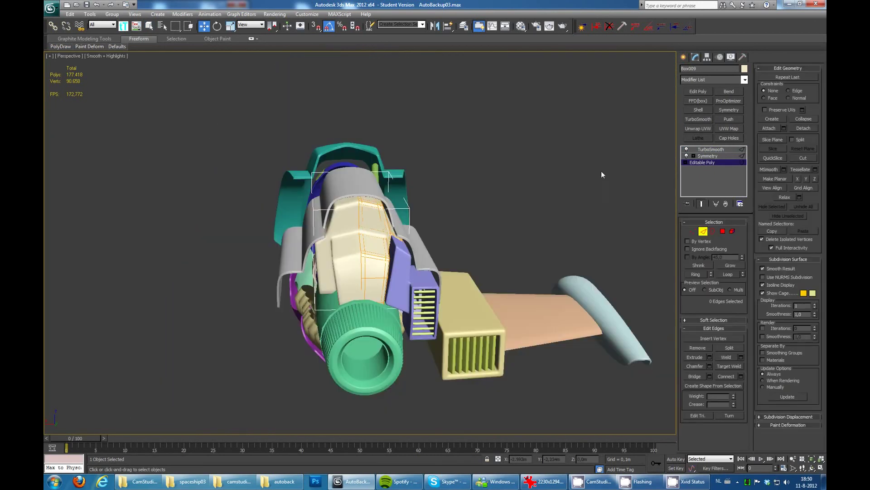
{"action": "middle_click_drag", "start_coordinate": [497, 186], "coordinate": [590, 136], "text": "alt"}
- Draw a new Line spline for a pipe in the side view
{"action": "left_click", "coordinate": [684, 57]}
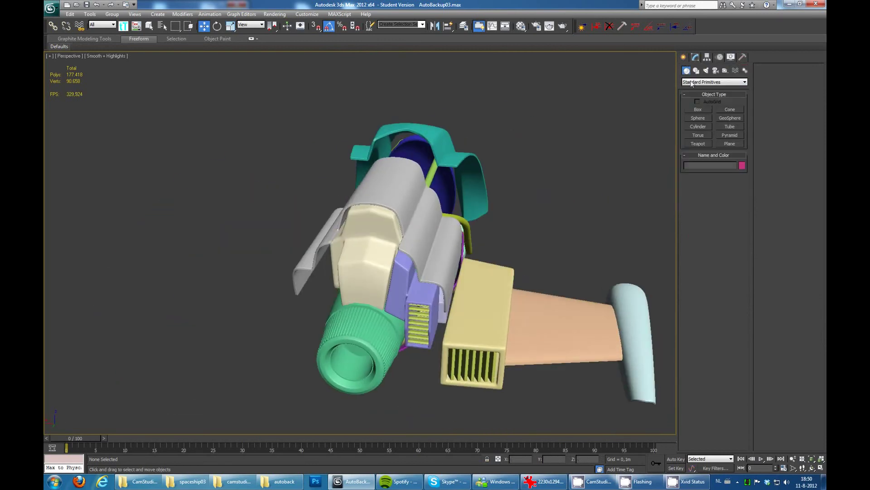
{"action": "left_click", "coordinate": [696, 71]}
{"action": "left_click", "coordinate": [698, 116]}
{"action": "key", "text": "l"}
{"action": "key", "text": "F3"}
{"action": "scroll", "coordinate": [393, 237], "scroll_direction": "up", "scroll_amount": 5}
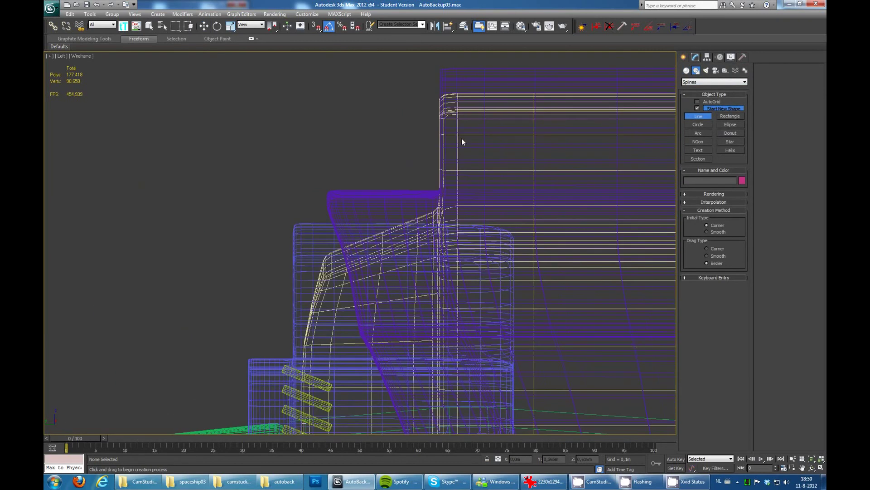
{"action": "key", "text": "p"}
{"action": "key", "text": "F3"}
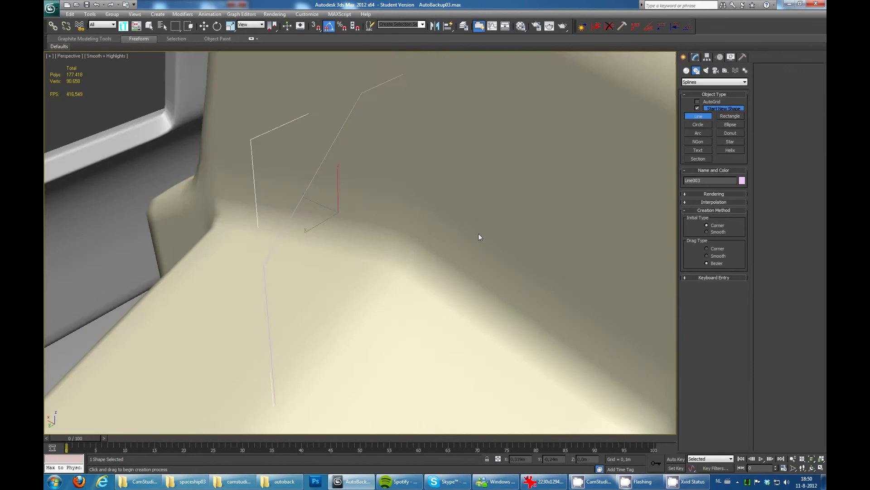
{"action": "scroll", "coordinate": [478, 233], "scroll_direction": "down", "scroll_amount": 3}
- Render the line as a tube in the viewport and clone 3 copies across the block
{"action": "left_click", "coordinate": [731, 57]}
{"action": "left_click", "coordinate": [686, 236]}
{"action": "mouse_move", "coordinate": [521, 218]}
{"action": "middle_mouse_down", "text": "alt"}
{"action": "mouse_move", "coordinate": [415, 249]}
{"action": "mouse_move", "coordinate": [317, 235]}
{"action": "middle_mouse_up", "text": "alt"}
{"action": "mouse_move", "coordinate": [316, 236]}
{"action": "left_mouse_down"}
{"action": "mouse_move", "coordinate": [369, 240]}
{"action": "mouse_move", "coordinate": [260, 231]}
{"action": "left_mouse_up"}
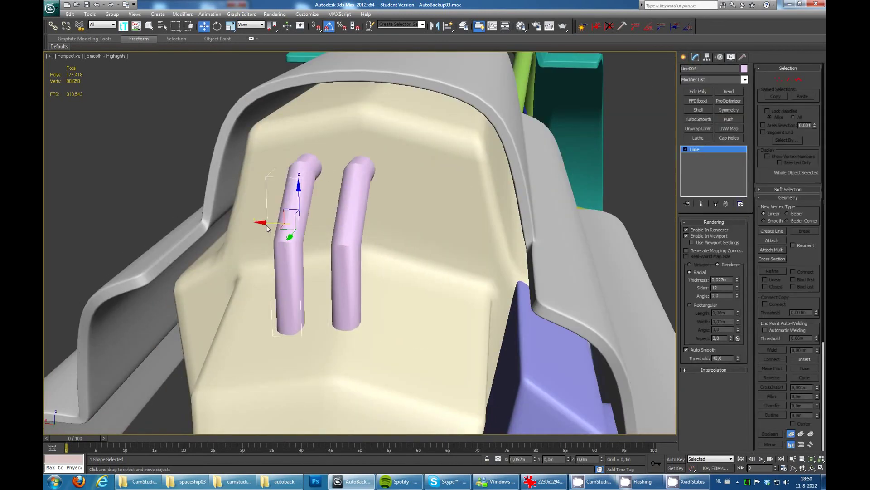
{"action": "type", "text": "3"}
{"action": "left_click", "coordinate": [445, 272]}
- Set the four pink pipes' rendering thickness to 0,033m
{"action": "mouse_move", "coordinate": [393, 224]}
{"action": "middle_mouse_down", "text": "alt"}
{"action": "mouse_move", "coordinate": [360, 245]}
{"action": "mouse_move", "coordinate": [324, 255]}
{"action": "mouse_move", "coordinate": [317, 245]}
{"action": "middle_mouse_up", "text": "alt"}
{"action": "left_click", "coordinate": [491, 270]}
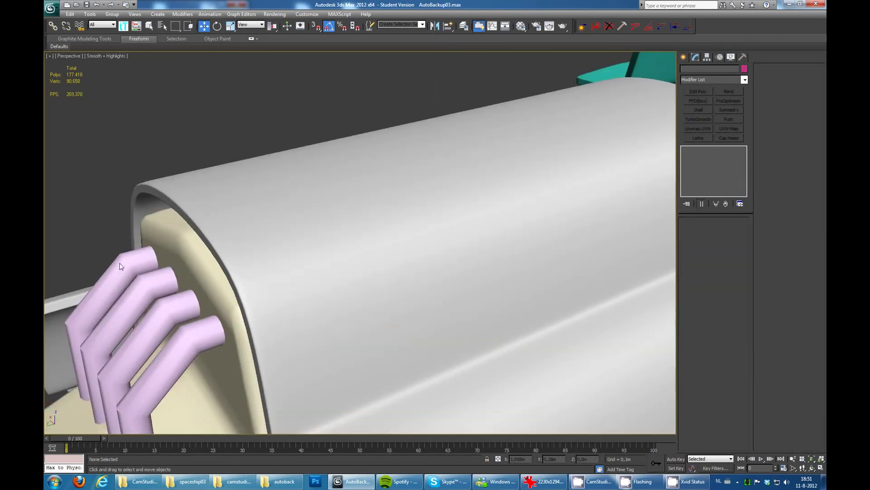
{"action": "left_click", "coordinate": [121, 266]}
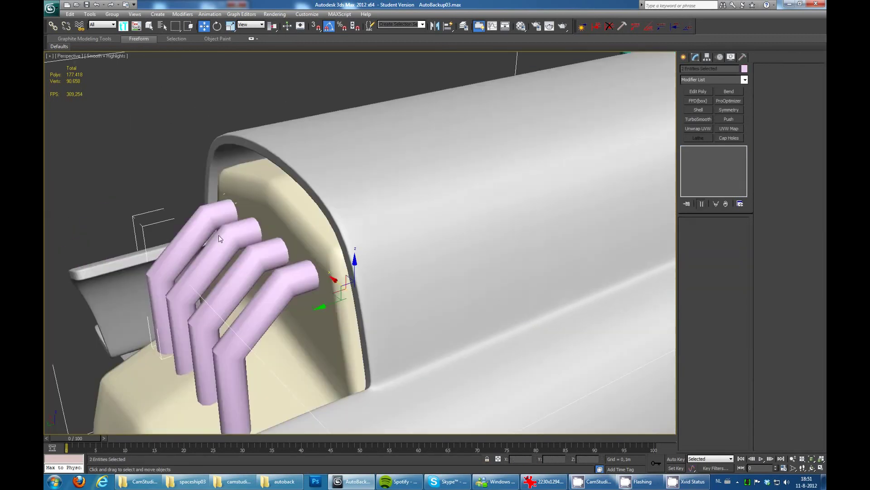
{"action": "mouse_move", "coordinate": [219, 235]}
{"action": "middle_mouse_down", "text": "alt"}
{"action": "mouse_move", "coordinate": [253, 306]}
{"action": "mouse_move", "coordinate": [333, 174]}
{"action": "middle_mouse_up", "text": "alt"}
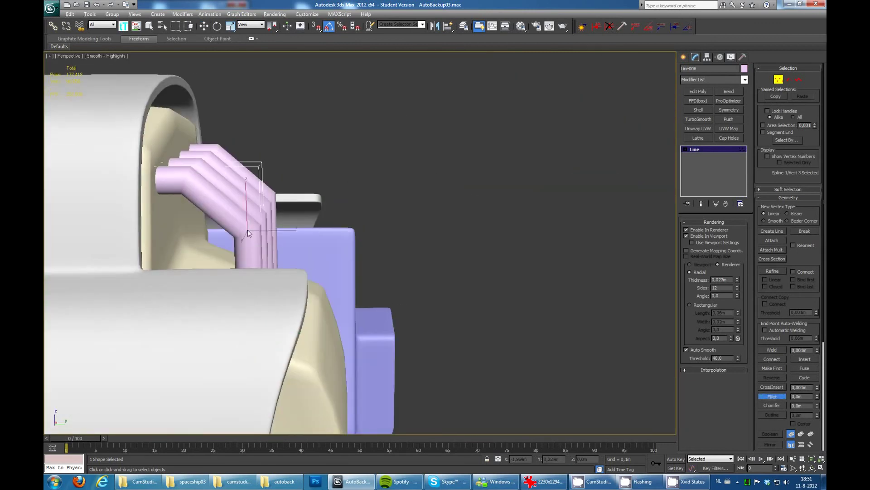
{"action": "middle_click_drag", "start_coordinate": [185, 181], "coordinate": [419, 175], "text": "alt"}
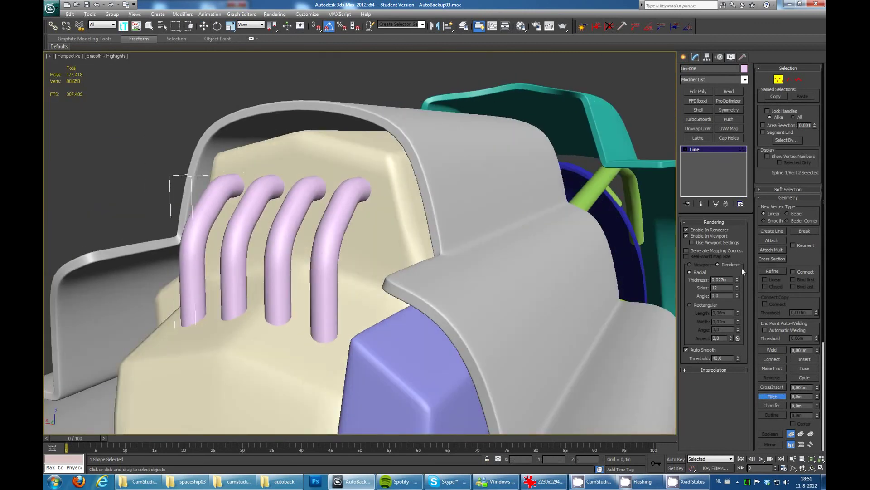
{"action": "left_click_drag", "start_coordinate": [738, 280], "coordinate": [741, 268]}
{"action": "mouse_move", "coordinate": [451, 245]}
{"action": "middle_mouse_down", "text": "alt"}
{"action": "mouse_move", "coordinate": [520, 161]}
{"action": "mouse_move", "coordinate": [229, 82]}
{"action": "mouse_move", "coordinate": [440, 127]}
{"action": "mouse_move", "coordinate": [477, 151]}
{"action": "middle_mouse_up", "text": "alt"}
- Rotate the new small cylinder 90 degrees to stand it upright
{"action": "left_click", "coordinate": [476, 151]}
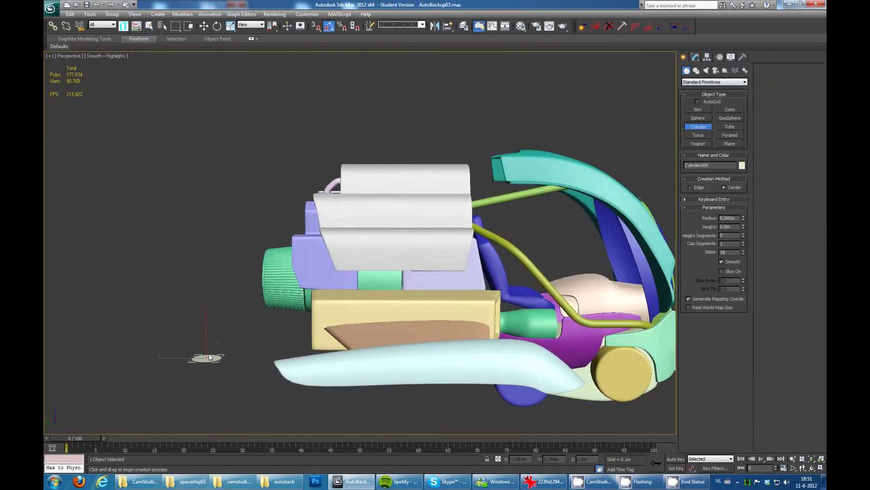
{"action": "key", "text": "e"}
{"action": "middle_click_drag", "start_coordinate": [254, 354], "coordinate": [232, 354]}
{"action": "left_click_drag", "start_coordinate": [200, 336], "coordinate": [218, 350]}
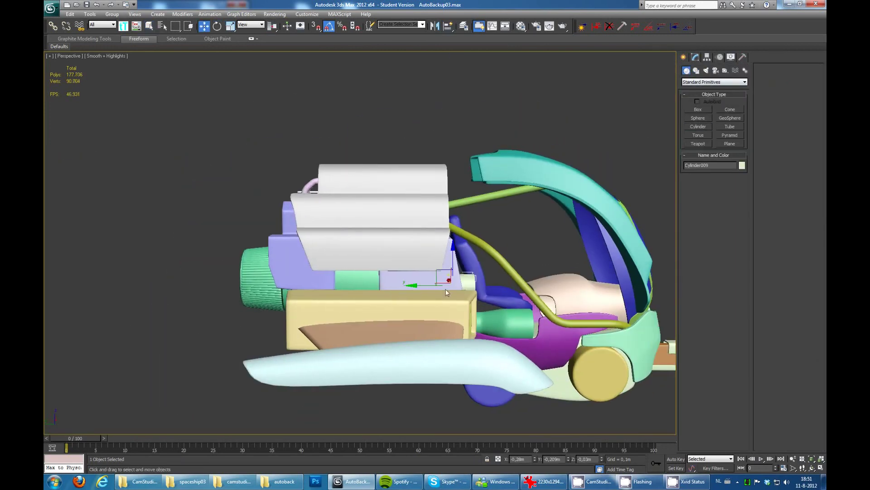
{"action": "scroll", "coordinate": [321, 292], "scroll_direction": "up", "scroll_amount": 5}
{"action": "mouse_move", "coordinate": [322, 292]}
{"action": "middle_mouse_down", "text": "alt"}
{"action": "mouse_move", "coordinate": [512, 263]}
{"action": "mouse_move", "coordinate": [368, 154]}
{"action": "middle_mouse_up", "text": "alt"}
{"action": "key", "text": "shift+z"}
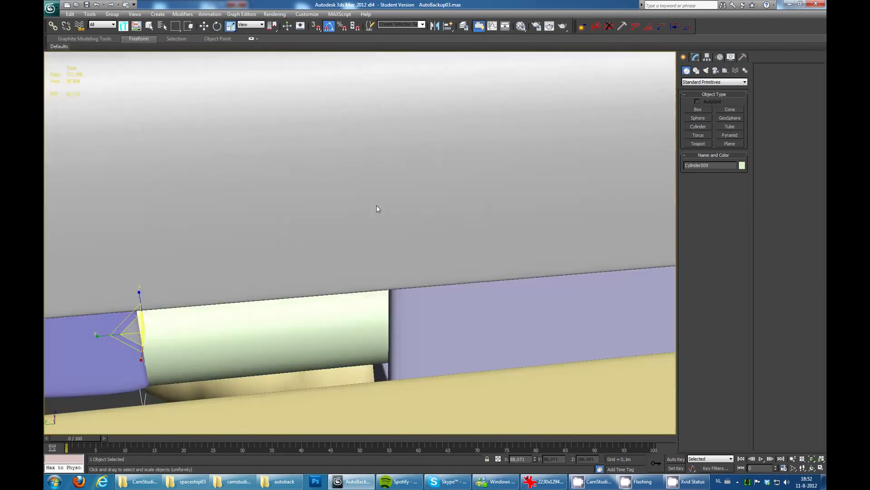
{"action": "scroll", "coordinate": [205, 268], "scroll_direction": "down", "scroll_amount": 1}
- Copy the other small cylinder, then clear the selection
{"action": "left_click", "coordinate": [272, 272]}
{"action": "middle_click_drag", "start_coordinate": [272, 272], "coordinate": [343, 162], "text": "alt"}
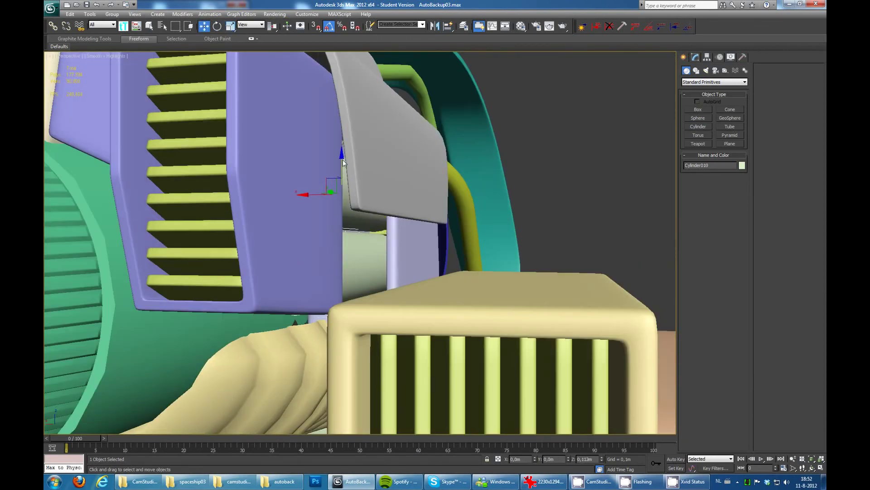
{"action": "left_click", "coordinate": [436, 274]}
{"action": "middle_click_drag", "start_coordinate": [535, 208], "coordinate": [428, 244], "text": "alt"}
{"action": "scroll", "coordinate": [428, 243], "scroll_direction": "down", "scroll_amount": 5}
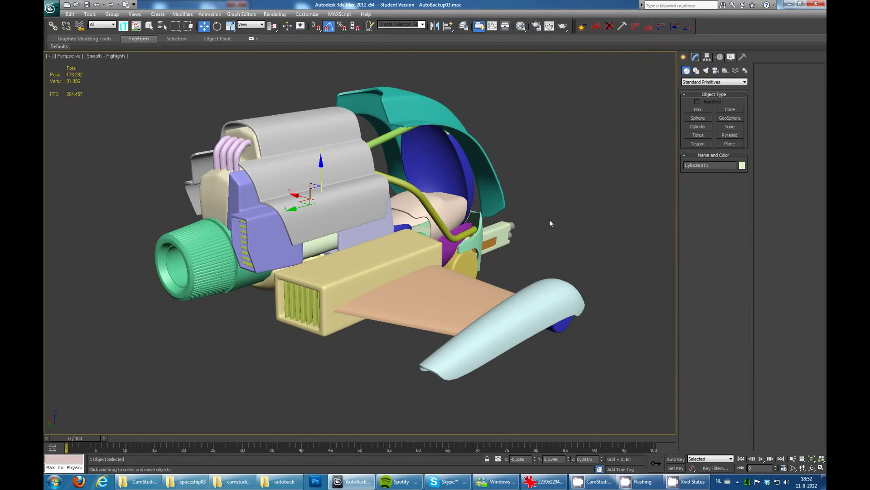
{"action": "left_click", "coordinate": [550, 219]}
{"action": "scroll", "coordinate": [414, 173], "scroll_direction": "up", "scroll_amount": 2}
{"action": "mouse_move", "coordinate": [414, 174]}
{"action": "middle_mouse_down", "text": "alt"}
{"action": "mouse_move", "coordinate": [354, 169]}
{"action": "mouse_move", "coordinate": [276, 206]}
{"action": "mouse_move", "coordinate": [418, 171]}
{"action": "mouse_move", "coordinate": [339, 214]}
{"action": "mouse_move", "coordinate": [450, 190]}
{"action": "mouse_move", "coordinate": [376, 186]}
{"action": "mouse_move", "coordinate": [364, 173]}
{"action": "mouse_move", "coordinate": [429, 207]}
{"action": "mouse_move", "coordinate": [443, 185]}
{"action": "mouse_move", "coordinate": [404, 202]}
{"action": "mouse_move", "coordinate": [674, 68]}
{"action": "middle_mouse_up", "text": "alt"}
{"action": "scroll", "coordinate": [403, 194], "scroll_direction": "down", "scroll_amount": 3}
{"action": "scroll", "coordinate": [404, 201], "scroll_direction": "up", "scroll_amount": 4}
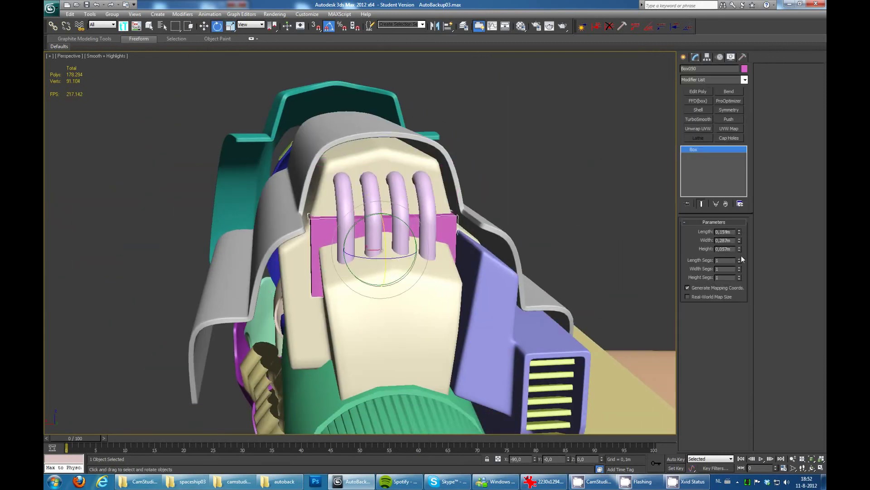
- Enter polygon editing on the magenta plate Box050 behind the pipes, with edged faces shown
{"action": "middle_click_drag", "start_coordinate": [397, 183], "coordinate": [441, 194], "text": "alt"}
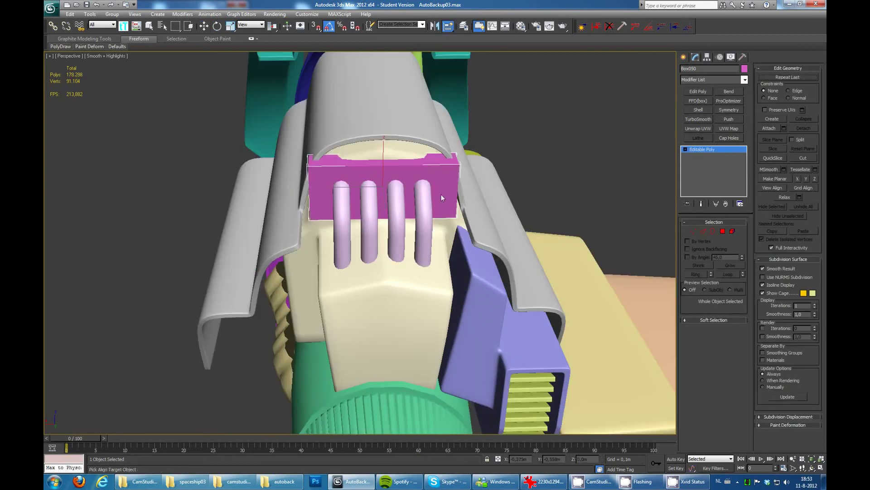
{"action": "right_click", "coordinate": [379, 229]}
{"action": "left_click", "coordinate": [341, 148]}
{"action": "key", "text": "F4"}
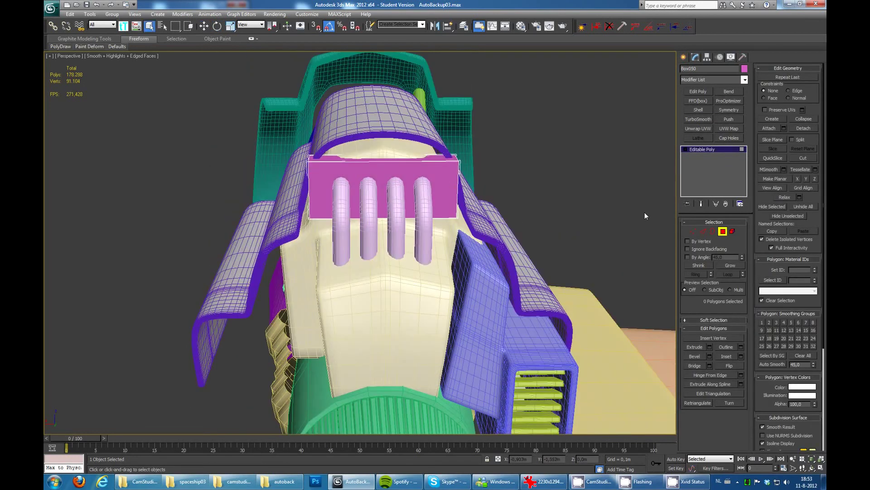
{"action": "mouse_move", "coordinate": [387, 157]}
{"action": "middle_mouse_down", "text": "alt"}
{"action": "mouse_move", "coordinate": [456, 220]}
{"action": "mouse_move", "coordinate": [327, 256]}
{"action": "middle_mouse_up", "text": "alt"}
{"action": "scroll", "coordinate": [326, 255], "scroll_direction": "up", "scroll_amount": 5}
{"action": "scroll", "coordinate": [394, 259], "scroll_direction": "down", "scroll_amount": 3}
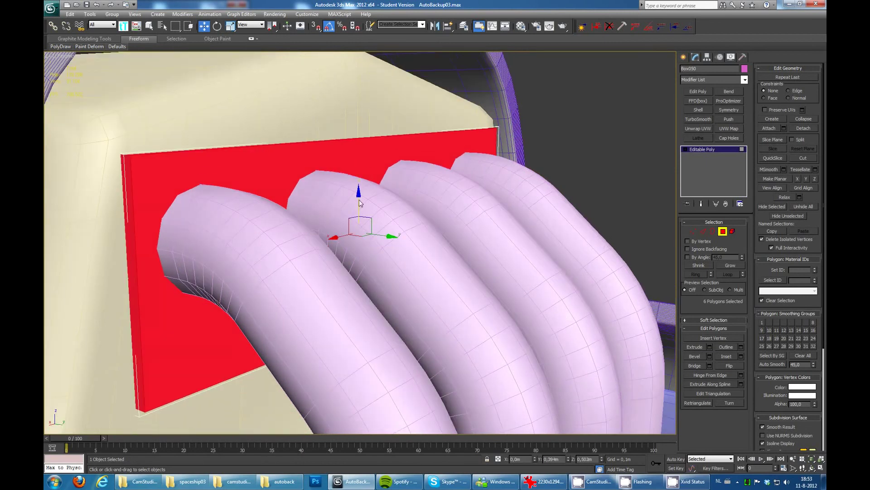
{"action": "middle_click_drag", "start_coordinate": [394, 258], "coordinate": [108, 198], "text": "alt"}
{"action": "scroll", "coordinate": [125, 399], "scroll_direction": "down", "scroll_amount": 3}
{"action": "mouse_move", "coordinate": [355, 238]}
{"action": "middle_mouse_down", "text": "alt"}
{"action": "mouse_move", "coordinate": [353, 254]}
{"action": "mouse_move", "coordinate": [382, 269]}
{"action": "middle_mouse_up", "text": "alt"}
- Clear the plate's polygon selection in wireframe and leave polygon mode
{"action": "key", "text": "F3"}
{"action": "scroll", "coordinate": [276, 259], "scroll_direction": "up", "scroll_amount": 5}
{"action": "scroll", "coordinate": [275, 262], "scroll_direction": "down", "scroll_amount": 3}
{"action": "left_click", "coordinate": [210, 185]}
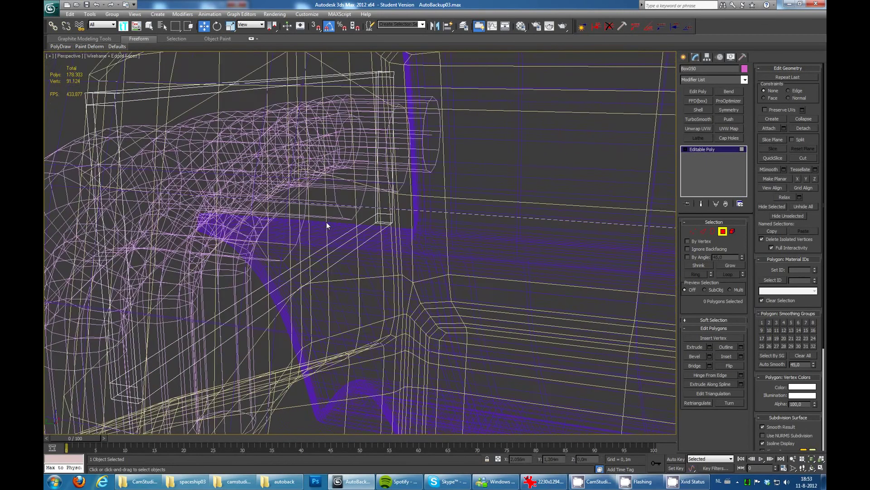
{"action": "key", "text": "F3"}
{"action": "mouse_move", "coordinate": [326, 222]}
{"action": "middle_mouse_down", "text": "alt"}
{"action": "mouse_move", "coordinate": [519, 198]}
{"action": "mouse_move", "coordinate": [743, 233]}
{"action": "middle_mouse_up", "text": "alt"}
{"action": "key", "text": "4"}
- Edit the plate's vertices, then exit sub-object mode and deselect it
{"action": "scroll", "coordinate": [519, 198], "scroll_direction": "down", "scroll_amount": 3}
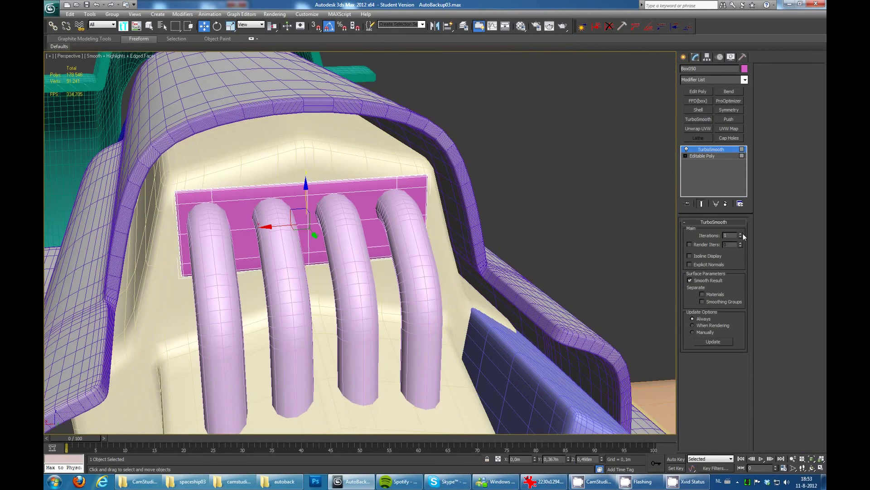
{"action": "left_click", "coordinate": [510, 178]}
{"action": "key", "text": "F4"}
{"action": "mouse_move", "coordinate": [510, 178]}
{"action": "middle_mouse_down", "text": "alt"}
{"action": "mouse_move", "coordinate": [429, 183]}
{"action": "mouse_move", "coordinate": [309, 221]}
{"action": "middle_mouse_up", "text": "alt"}
{"action": "left_click", "coordinate": [309, 222]}
{"action": "key", "text": "1"}
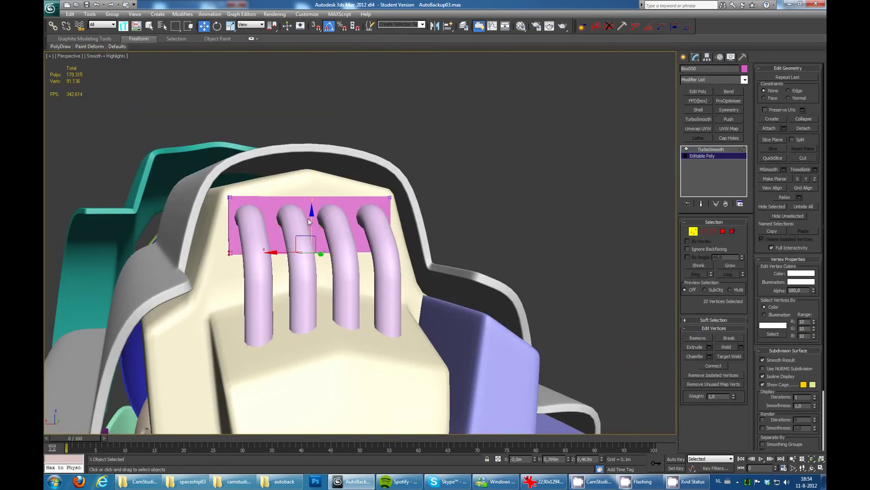
{"action": "left_click", "coordinate": [575, 186]}
{"action": "mouse_move", "coordinate": [574, 186]}
{"action": "middle_mouse_down", "text": "alt"}
{"action": "mouse_move", "coordinate": [448, 173]}
{"action": "mouse_move", "coordinate": [450, 204]}
{"action": "mouse_move", "coordinate": [470, 202]}
{"action": "mouse_move", "coordinate": [412, 176]}
{"action": "mouse_move", "coordinate": [504, 172]}
{"action": "mouse_move", "coordinate": [499, 213]}
{"action": "middle_mouse_up", "text": "alt"}
{"action": "scroll", "coordinate": [448, 173], "scroll_direction": "down", "scroll_amount": 3}
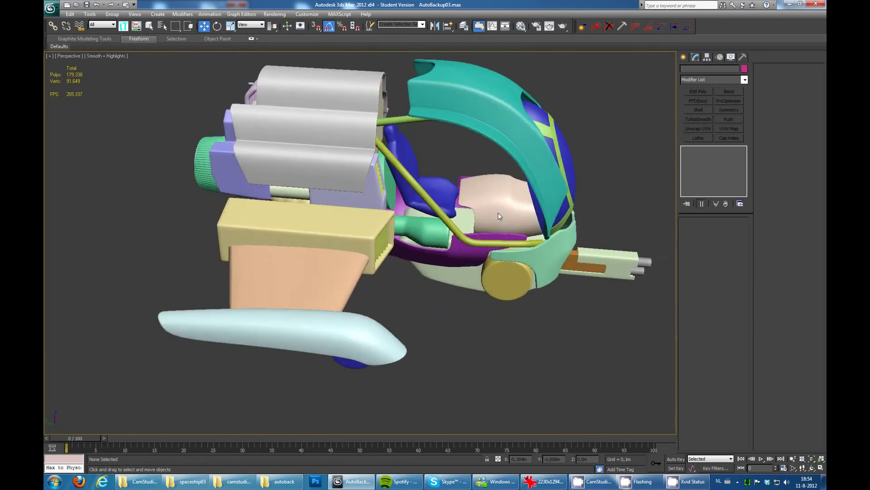
- Create a small box near the cockpit seat and frame it in view
{"action": "scroll", "coordinate": [392, 212], "scroll_direction": "up", "scroll_amount": 4}
{"action": "middle_click_drag", "start_coordinate": [392, 212], "coordinate": [583, 337], "text": "alt"}
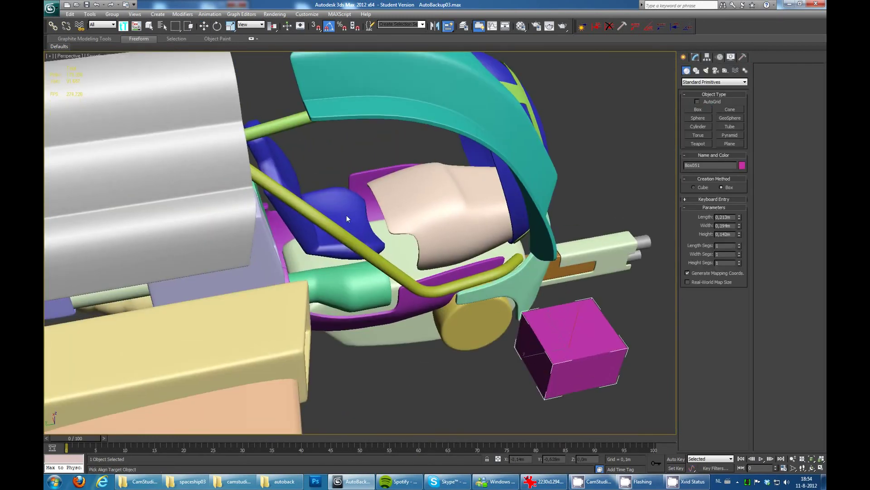
{"action": "key", "text": "w"}
{"action": "scroll", "coordinate": [346, 219], "scroll_direction": "up", "scroll_amount": 4}
{"action": "key", "text": "z"}
{"action": "scroll", "coordinate": [396, 298], "scroll_direction": "down", "scroll_amount": 2}
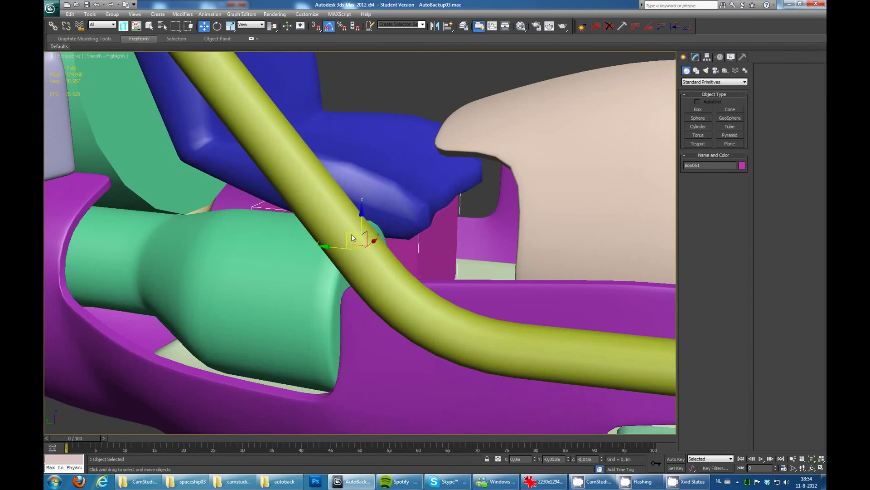
{"action": "middle_click_drag", "start_coordinate": [353, 237], "coordinate": [694, 60], "text": "alt"}
{"action": "middle_click_drag", "start_coordinate": [292, 271], "coordinate": [233, 225], "text": "alt"}
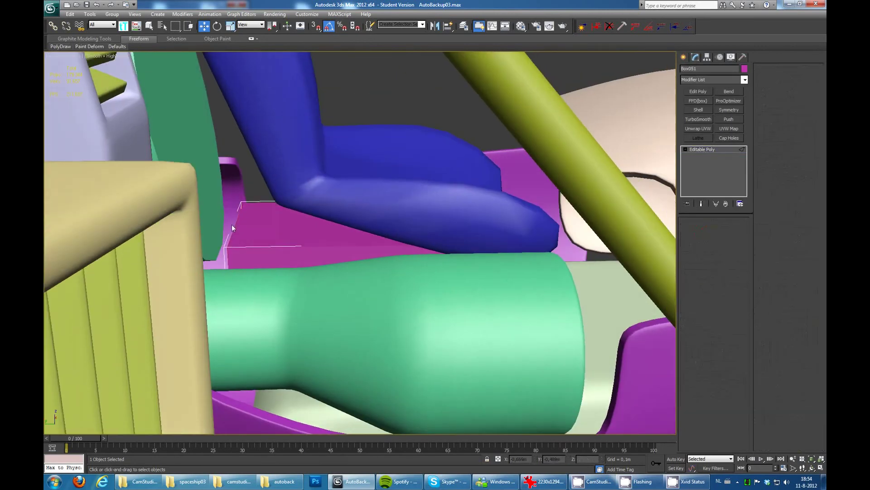
{"action": "mouse_move", "coordinate": [243, 106]}
{"action": "middle_mouse_down", "text": "alt"}
{"action": "mouse_move", "coordinate": [286, 143]}
{"action": "mouse_move", "coordinate": [271, 194]}
{"action": "mouse_move", "coordinate": [292, 243]}
{"action": "mouse_move", "coordinate": [268, 271]}
{"action": "mouse_move", "coordinate": [455, 278]}
{"action": "mouse_move", "coordinate": [453, 222]}
{"action": "mouse_move", "coordinate": [414, 290]}
{"action": "mouse_move", "coordinate": [287, 215]}
{"action": "middle_mouse_up", "text": "alt"}
- Extrude the box's polygons and add TurboSmooth to it
{"action": "key", "text": "4"}
{"action": "right_click", "coordinate": [253, 237]}
{"action": "left_click", "coordinate": [213, 272]}
{"action": "key", "text": "F4"}
{"action": "key", "text": "F3"}
{"action": "mouse_move", "coordinate": [332, 143]}
{"action": "middle_mouse_down", "text": "alt"}
{"action": "mouse_move", "coordinate": [408, 159]}
{"action": "mouse_move", "coordinate": [392, 233]}
{"action": "middle_mouse_up", "text": "alt"}
{"action": "left_click", "coordinate": [698, 118]}
{"action": "key", "text": "F3"}
{"action": "scroll", "coordinate": [408, 204], "scroll_direction": "down", "scroll_amount": 5}
- Select the wing parts (beige duct, peach plate, light-blue pod) for the 'vleugel' group
{"action": "key", "text": "q"}
{"action": "key", "text": "ctrl+d"}
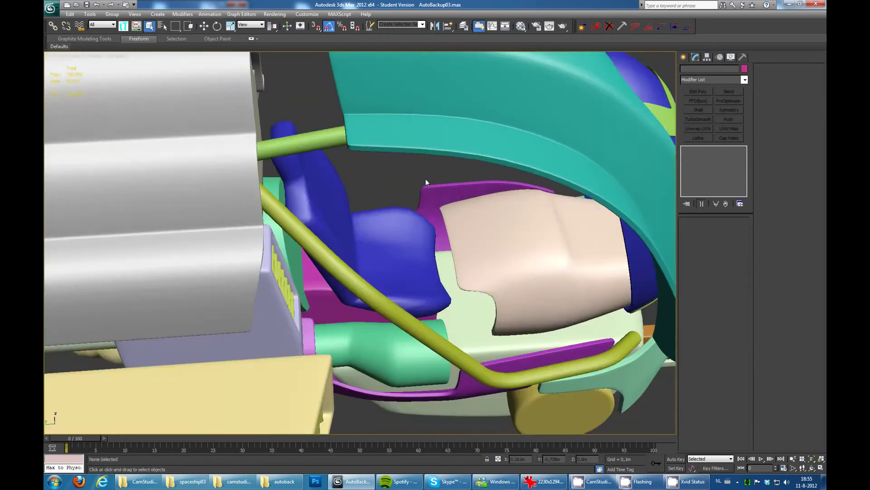
{"action": "scroll", "coordinate": [388, 167], "scroll_direction": "down", "scroll_amount": 3}
{"action": "middle_click_drag", "start_coordinate": [388, 167], "coordinate": [437, 218], "text": "alt"}
{"action": "scroll", "coordinate": [439, 250], "scroll_direction": "up", "scroll_amount": 3}
{"action": "middle_click_drag", "start_coordinate": [439, 251], "coordinate": [549, 133], "text": "alt"}
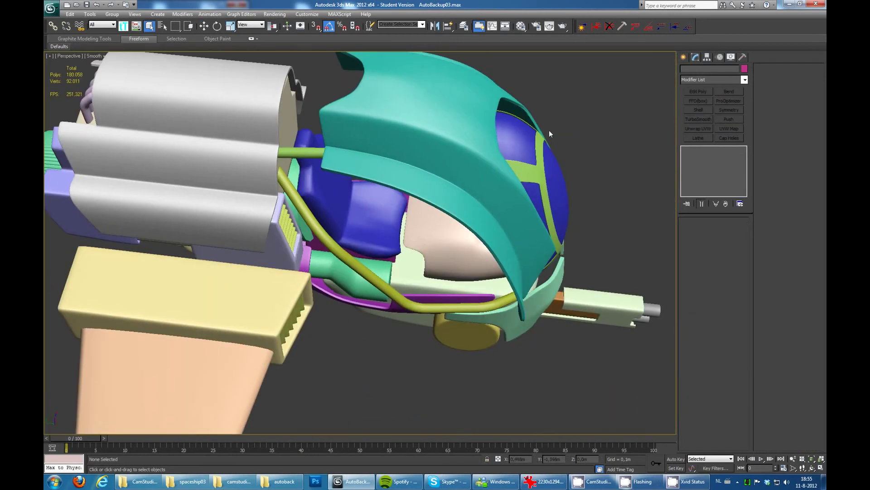
{"action": "scroll", "coordinate": [500, 173], "scroll_direction": "down", "scroll_amount": 3}
{"action": "mouse_move", "coordinate": [499, 173]}
{"action": "middle_mouse_down", "text": "alt"}
{"action": "mouse_move", "coordinate": [387, 183]}
{"action": "mouse_move", "coordinate": [353, 266]}
{"action": "mouse_move", "coordinate": [418, 224]}
{"action": "mouse_move", "coordinate": [347, 181]}
{"action": "mouse_move", "coordinate": [271, 108]}
{"action": "mouse_move", "coordinate": [293, 246]}
{"action": "mouse_move", "coordinate": [317, 236]}
{"action": "mouse_move", "coordinate": [365, 287]}
{"action": "mouse_move", "coordinate": [275, 223]}
{"action": "mouse_move", "coordinate": [216, 233]}
{"action": "mouse_move", "coordinate": [115, 218]}
{"action": "mouse_move", "coordinate": [205, 108]}
{"action": "middle_mouse_up", "text": "alt"}
{"action": "left_click", "coordinate": [293, 246]}
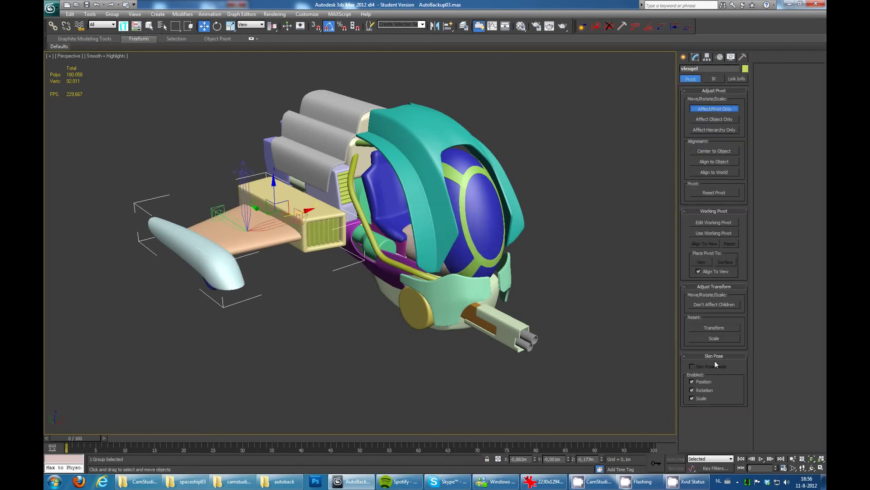
- Mirror-copy the vleugel wing group, then select the side engine block
{"action": "left_click", "coordinate": [434, 26]}
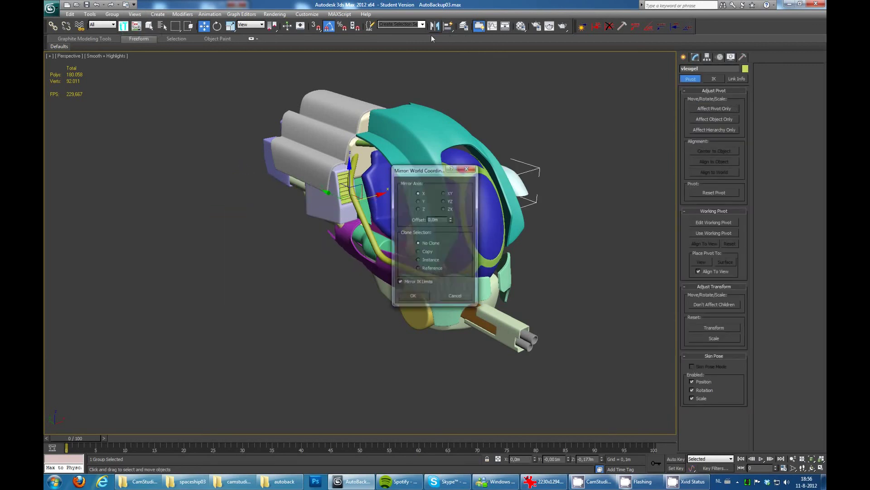
{"action": "left_click", "coordinate": [412, 297]}
{"action": "left_click", "coordinate": [324, 191]}
{"action": "mouse_move", "coordinate": [501, 230]}
{"action": "middle_mouse_down", "text": "alt"}
{"action": "mouse_move", "coordinate": [325, 192]}
{"action": "mouse_move", "coordinate": [246, 262]}
{"action": "middle_mouse_up", "text": "alt"}
{"action": "scroll", "coordinate": [324, 191], "scroll_direction": "up", "scroll_amount": 5}
{"action": "scroll", "coordinate": [332, 236], "scroll_direction": "up", "scroll_amount": 3}
{"action": "key", "text": "F4"}
- Add the vent grille, side part, wheel and green rod, and group the side details
{"action": "left_click", "coordinate": [320, 179], "text": "ctrl"}
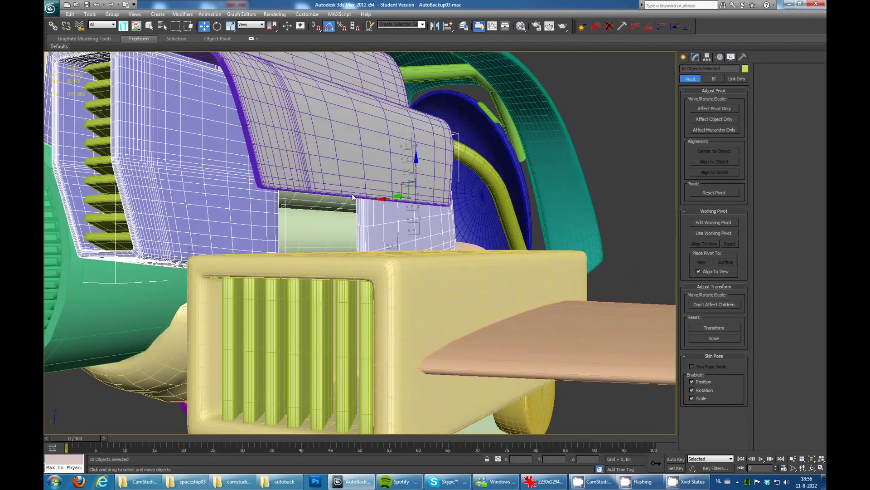
{"action": "scroll", "coordinate": [381, 203], "scroll_direction": "down", "scroll_amount": 3}
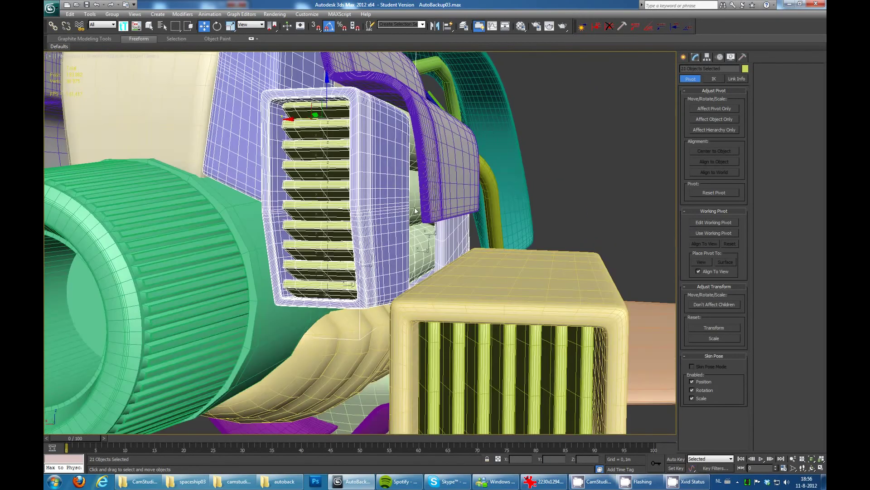
{"action": "scroll", "coordinate": [487, 184], "scroll_direction": "down", "scroll_amount": 5}
{"action": "mouse_move", "coordinate": [488, 184]}
{"action": "middle_mouse_down", "text": "alt"}
{"action": "mouse_move", "coordinate": [377, 165]}
{"action": "mouse_move", "coordinate": [466, 196]}
{"action": "mouse_move", "coordinate": [385, 268]}
{"action": "mouse_move", "coordinate": [505, 289]}
{"action": "mouse_move", "coordinate": [471, 222]}
{"action": "mouse_move", "coordinate": [562, 203]}
{"action": "mouse_move", "coordinate": [369, 181]}
{"action": "mouse_move", "coordinate": [475, 213]}
{"action": "mouse_move", "coordinate": [344, 191]}
{"action": "middle_mouse_up", "text": "alt"}
{"action": "left_click", "coordinate": [466, 195], "text": "ctrl"}
{"action": "left_click", "coordinate": [472, 218], "text": "ctrl"}
{"action": "scroll", "coordinate": [480, 238], "scroll_direction": "down", "scroll_amount": 5}
{"action": "left_click", "coordinate": [370, 180], "text": "ctrl"}
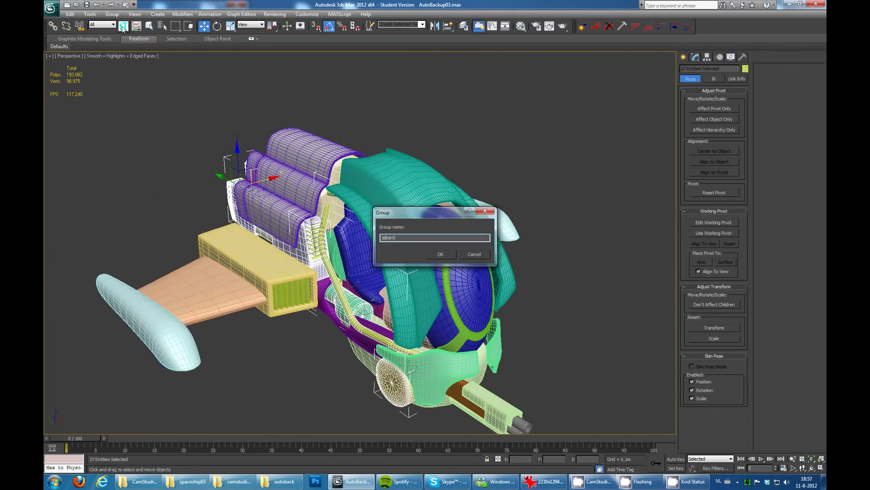
{"action": "type", "text": "details"}
{"action": "left_click", "coordinate": [535, 459]}
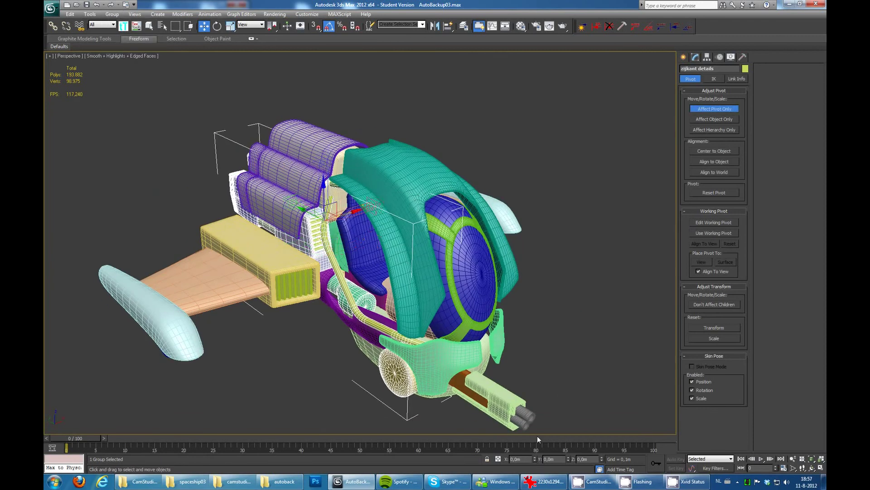
{"action": "middle_click_drag", "start_coordinate": [538, 431], "coordinate": [581, 156], "text": "alt"}
- Mirror-copy the side details group onto the opposite side along X
{"action": "left_click", "coordinate": [434, 26]}
{"action": "left_click", "coordinate": [412, 298]}
{"action": "mouse_move", "coordinate": [423, 298]}
{"action": "middle_mouse_down", "text": "alt"}
{"action": "mouse_move", "coordinate": [448, 255]}
{"action": "mouse_move", "coordinate": [454, 173]}
{"action": "mouse_move", "coordinate": [535, 179]}
{"action": "mouse_move", "coordinate": [431, 192]}
{"action": "mouse_move", "coordinate": [585, 240]}
{"action": "mouse_move", "coordinate": [246, 51]}
{"action": "middle_mouse_up", "text": "alt"}
- Zero the gun's X offset and mirror-copy it beside the first gun
{"action": "left_click", "coordinate": [586, 241]}
{"action": "key", "text": "z"}
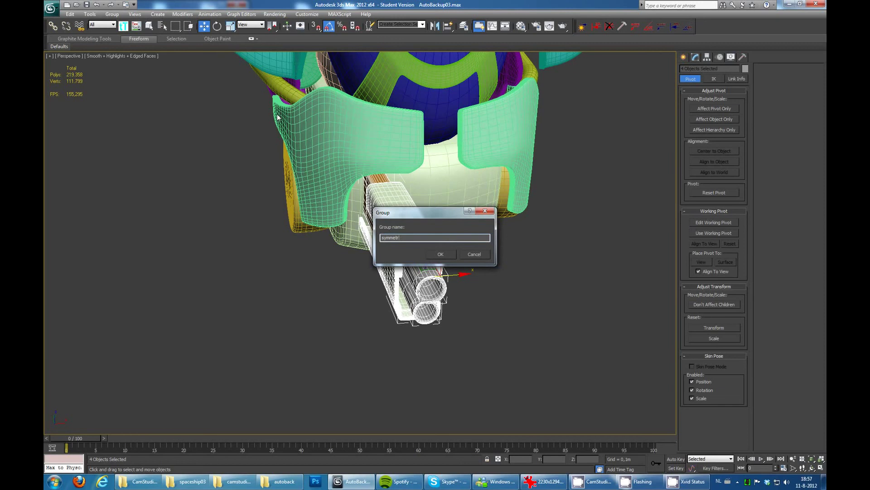
{"action": "right_click", "coordinate": [535, 458]}
{"action": "middle_click_drag", "start_coordinate": [589, 290], "coordinate": [647, 113], "text": "alt"}
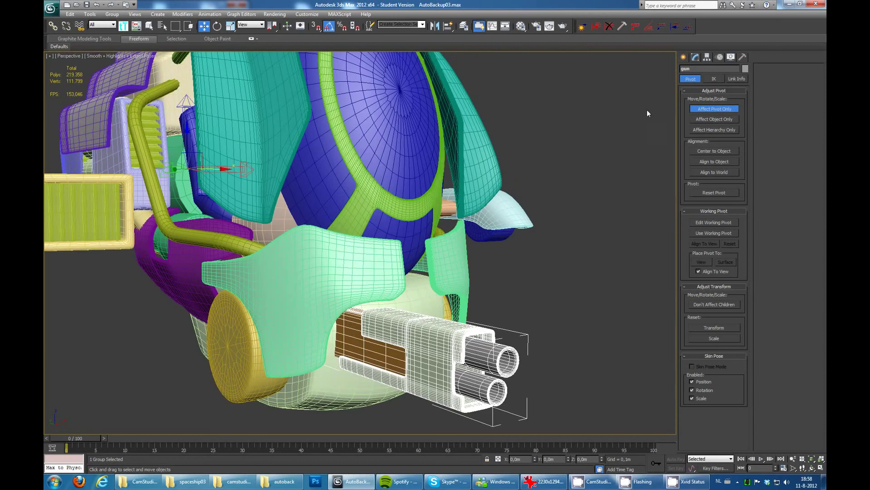
{"action": "left_click", "coordinate": [434, 26]}
{"action": "left_click", "coordinate": [462, 186]}
{"action": "mouse_move", "coordinate": [526, 216]}
{"action": "middle_mouse_down", "text": "alt"}
{"action": "mouse_move", "coordinate": [335, 153]}
{"action": "mouse_move", "coordinate": [421, 108]}
{"action": "mouse_move", "coordinate": [342, 112]}
{"action": "mouse_move", "coordinate": [379, 148]}
{"action": "mouse_move", "coordinate": [474, 143]}
{"action": "mouse_move", "coordinate": [467, 135]}
{"action": "mouse_move", "coordinate": [214, 141]}
{"action": "mouse_move", "coordinate": [480, 182]}
{"action": "mouse_move", "coordinate": [454, 115]}
{"action": "mouse_move", "coordinate": [438, 123]}
{"action": "mouse_move", "coordinate": [689, 59]}
{"action": "middle_mouse_up", "text": "alt"}
{"action": "scroll", "coordinate": [425, 181], "scroll_direction": "down", "scroll_amount": 3}
{"action": "scroll", "coordinate": [474, 143], "scroll_direction": "up", "scroll_amount": 3}
- Finish the new box's height beside the cockpit seat and select one of its faces
{"action": "left_click", "coordinate": [681, 345]}
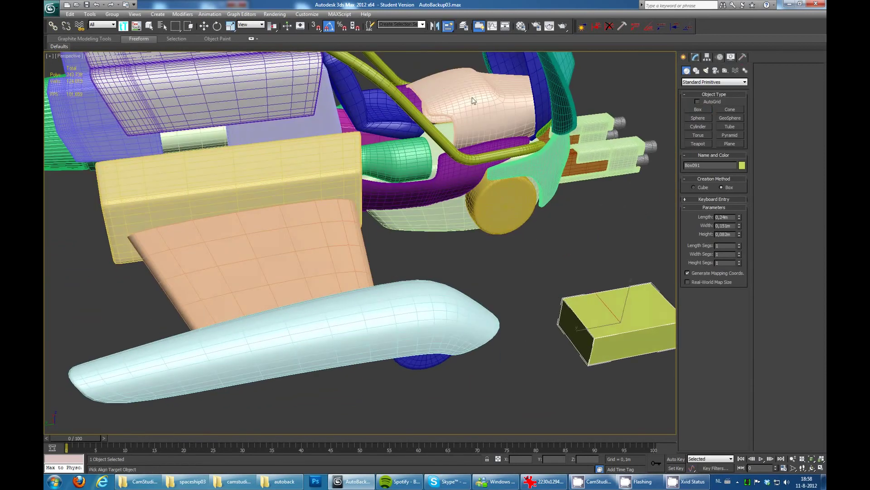
{"action": "key", "text": "w"}
{"action": "key", "text": "z"}
{"action": "scroll", "coordinate": [391, 212], "scroll_direction": "up", "scroll_amount": 5}
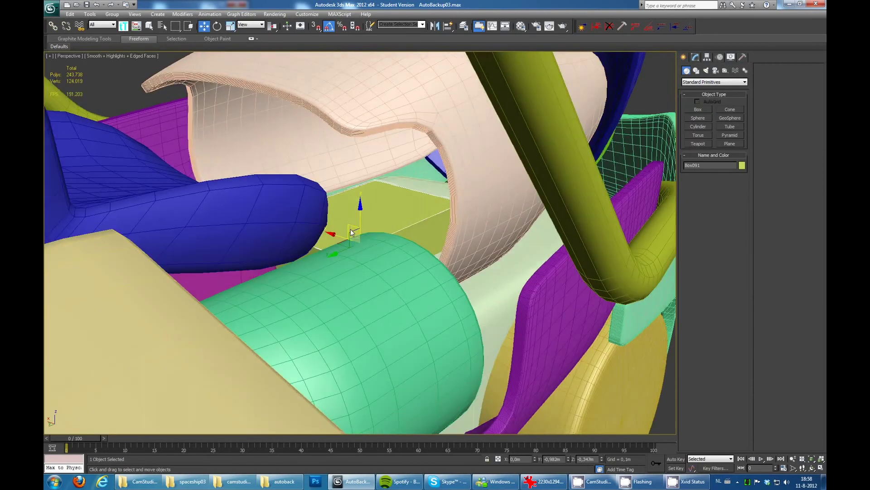
{"action": "left_click", "coordinate": [695, 57]}
{"action": "left_click", "coordinate": [374, 208]}
- In wireframe view, add a second face of the box to the polygon selection
{"action": "mouse_move", "coordinate": [357, 55]}
{"action": "middle_mouse_down", "text": "alt"}
{"action": "mouse_move", "coordinate": [376, 71]}
{"action": "mouse_move", "coordinate": [359, 204]}
{"action": "middle_mouse_up", "text": "alt"}
{"action": "scroll", "coordinate": [520, 283], "scroll_direction": "down", "scroll_amount": 5}
{"action": "key", "text": "F3"}
{"action": "left_click", "coordinate": [314, 258]}
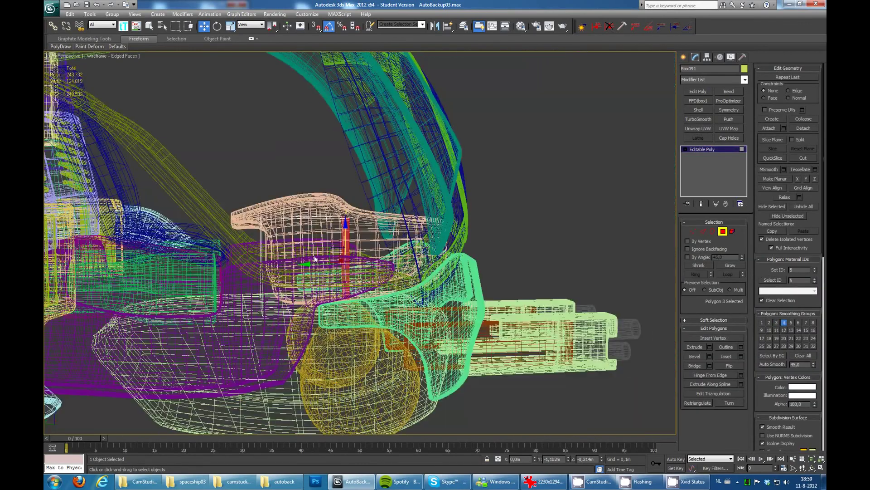
{"action": "mouse_move", "coordinate": [377, 235]}
{"action": "middle_mouse_down", "text": "alt"}
{"action": "mouse_move", "coordinate": [281, 323]}
{"action": "mouse_move", "coordinate": [308, 217]}
{"action": "middle_mouse_up", "text": "alt"}
{"action": "scroll", "coordinate": [317, 290], "scroll_direction": "up", "scroll_amount": 3}
{"action": "mouse_move", "coordinate": [378, 283]}
{"action": "middle_mouse_down", "text": "alt"}
{"action": "mouse_move", "coordinate": [408, 236]}
{"action": "mouse_move", "coordinate": [505, 146]}
{"action": "mouse_move", "coordinate": [556, 149]}
{"action": "mouse_move", "coordinate": [500, 141]}
{"action": "mouse_move", "coordinate": [471, 156]}
{"action": "mouse_move", "coordinate": [368, 154]}
{"action": "mouse_move", "coordinate": [285, 132]}
{"action": "mouse_move", "coordinate": [438, 152]}
{"action": "mouse_move", "coordinate": [392, 141]}
{"action": "mouse_move", "coordinate": [375, 154]}
{"action": "mouse_move", "coordinate": [431, 123]}
{"action": "mouse_move", "coordinate": [529, 136]}
{"action": "mouse_move", "coordinate": [472, 171]}
{"action": "mouse_move", "coordinate": [472, 161]}
{"action": "mouse_move", "coordinate": [454, 161]}
{"action": "middle_mouse_up", "text": "alt"}
- Apply TurboSmooth to the box, return to shaded display, and clear the selection
{"action": "key", "text": "w"}
{"action": "key", "text": "F3"}
{"action": "left_click", "coordinate": [556, 149]}
{"action": "key", "text": "q"}
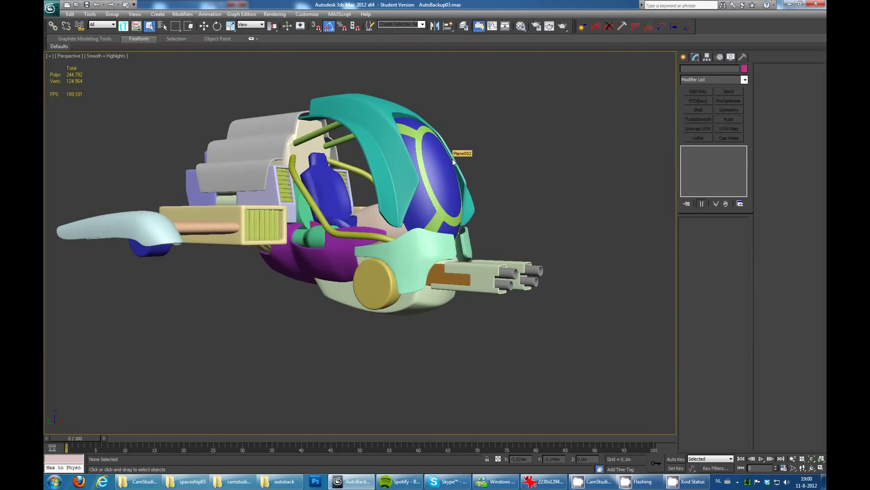
- Save the scene as spaceship03_wip04.max
{"action": "middle_click_drag", "start_coordinate": [494, 130], "coordinate": [466, 146], "text": "alt"}
{"action": "key", "text": "ctrl+s"}
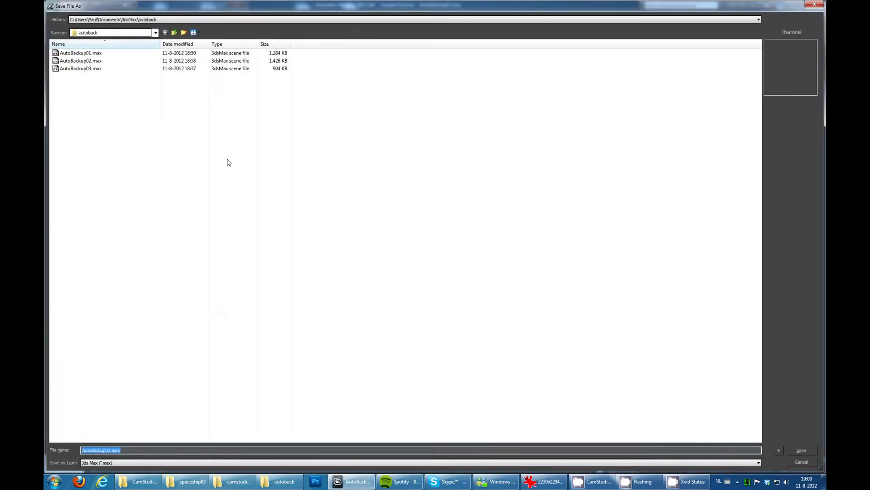
{"action": "left_click", "coordinate": [778, 450]}
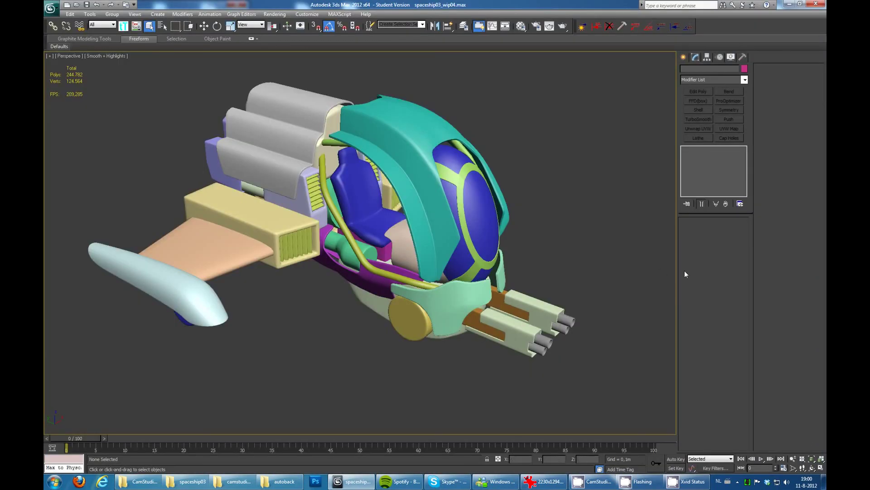